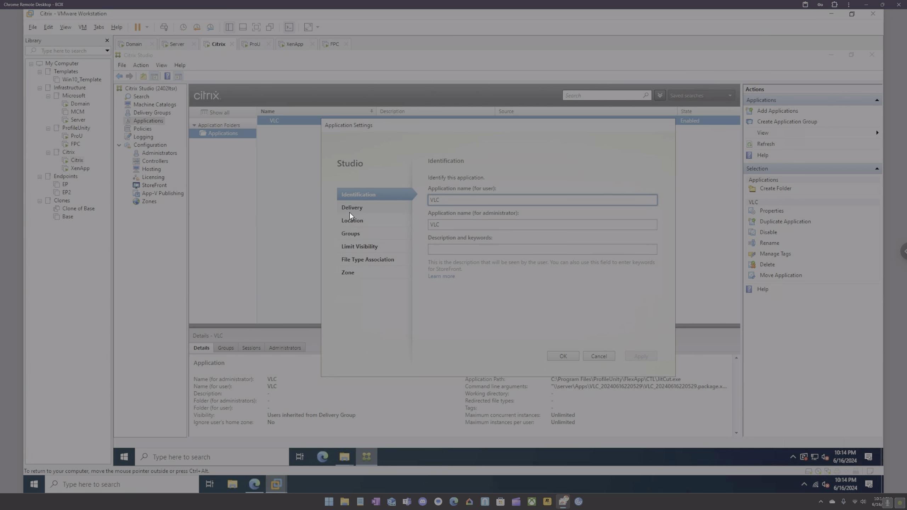
Change VLC's icon to the Citrix default person icon and apply the setting.
{"action": "left_click", "coordinate": [349, 213]}
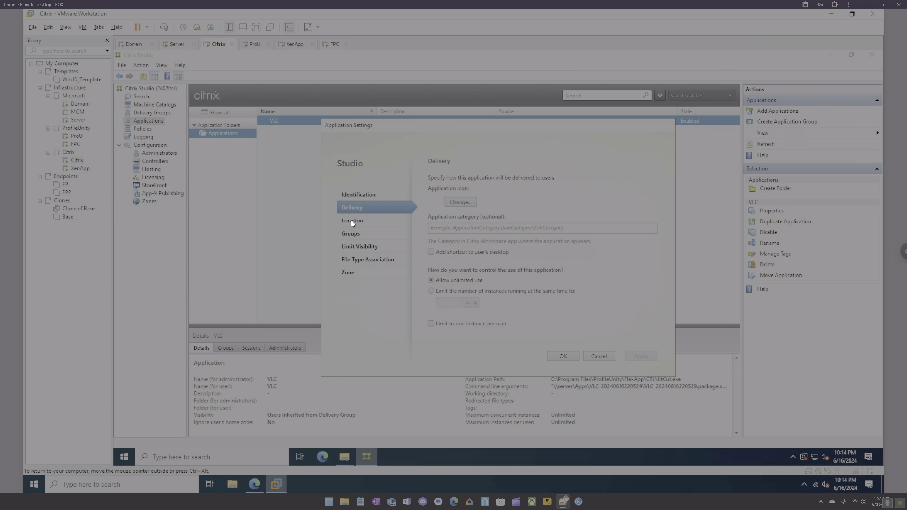
{"action": "left_click", "coordinate": [460, 202]}
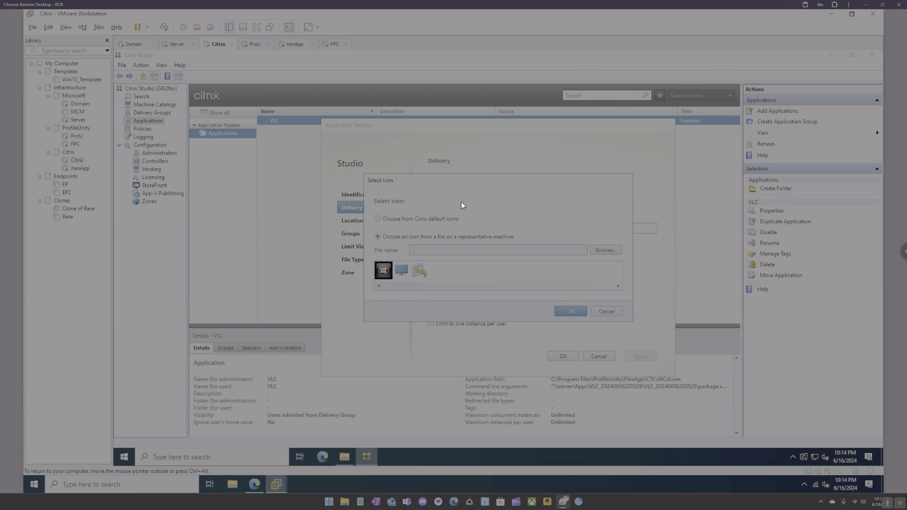
{"action": "left_click", "coordinate": [390, 219]}
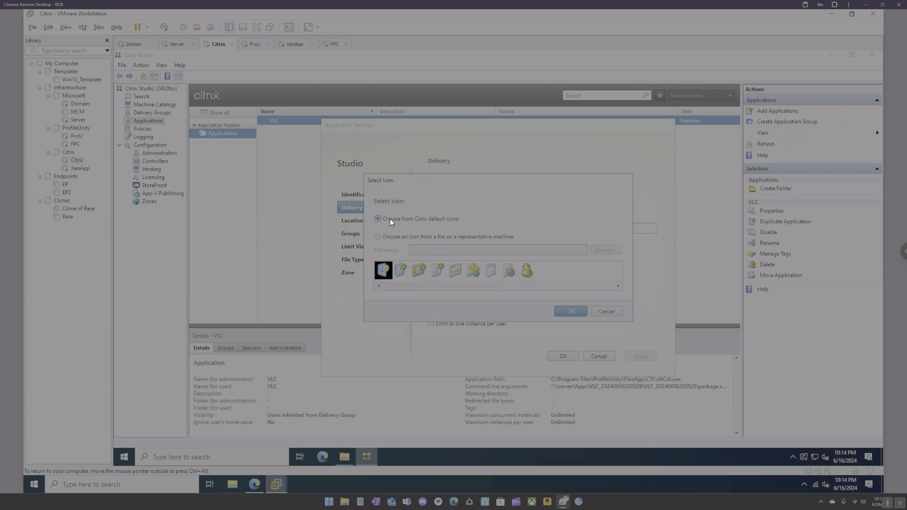
{"action": "left_click", "coordinate": [527, 271]}
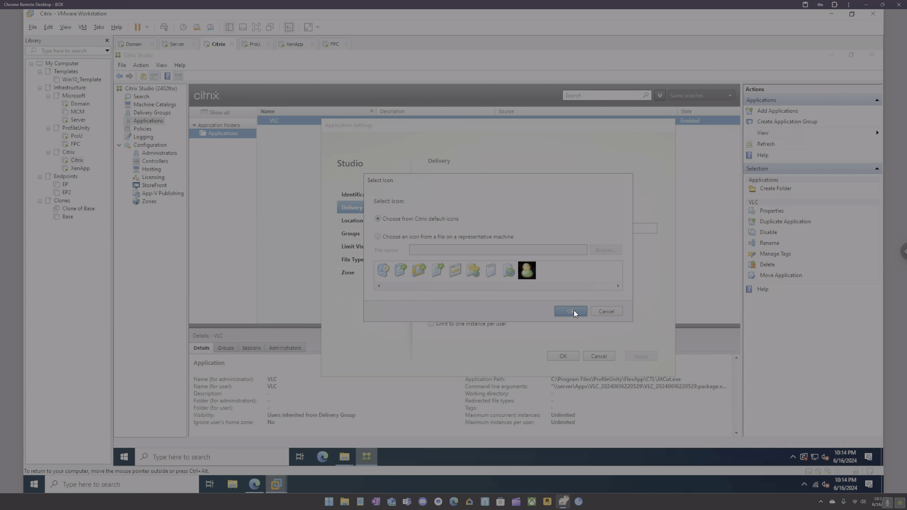
{"action": "left_click", "coordinate": [573, 311]}
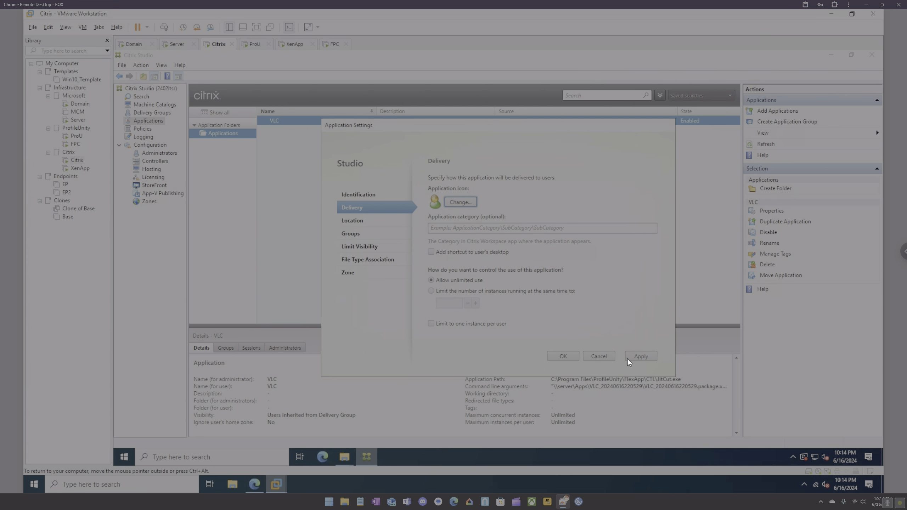
{"action": "left_click", "coordinate": [628, 357]}
{"action": "left_click", "coordinate": [568, 354]}
Reload StoreFront and list the available apps, then check back in Citrix Studio.
{"action": "left_click", "coordinate": [255, 484]}
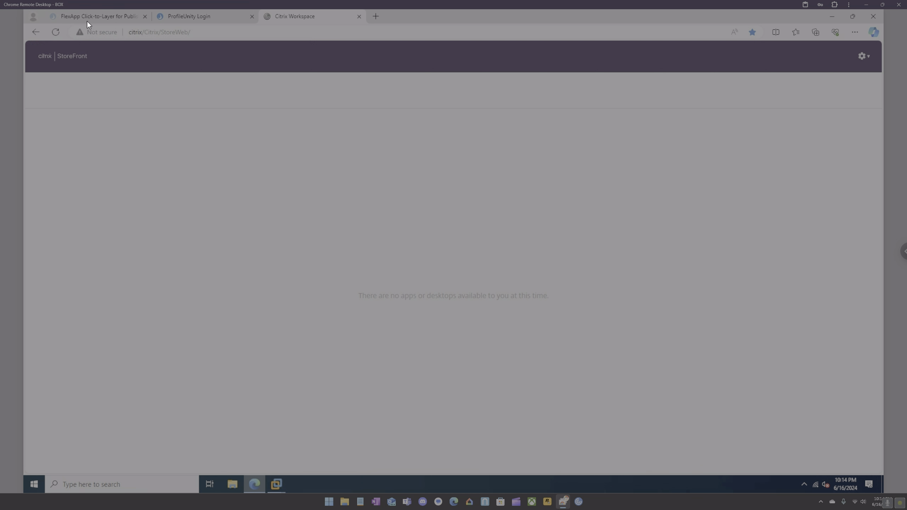
{"action": "left_click", "coordinate": [57, 32]}
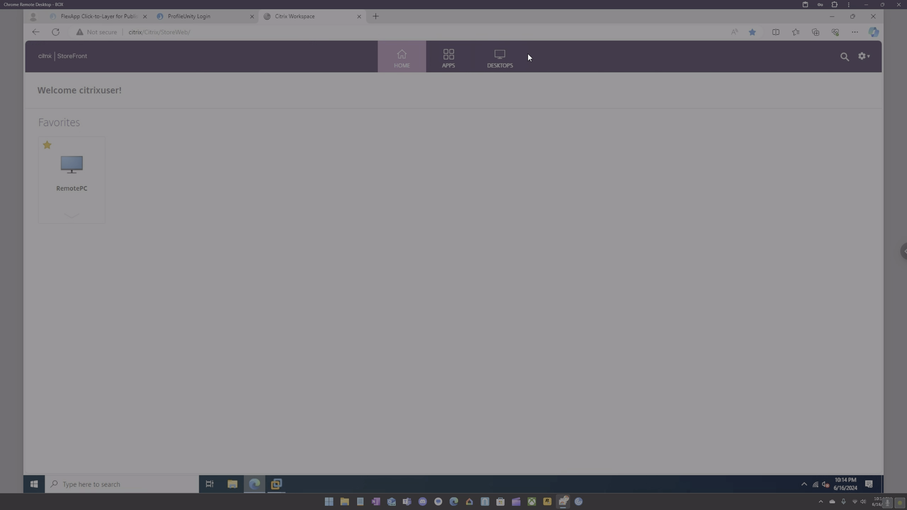
{"action": "left_click", "coordinate": [447, 70]}
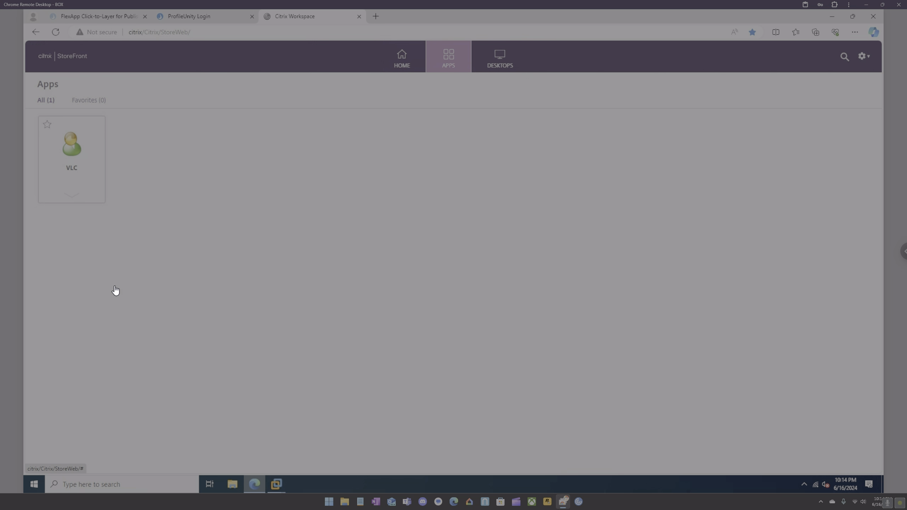
{"action": "mouse_move", "coordinate": [281, 483]}
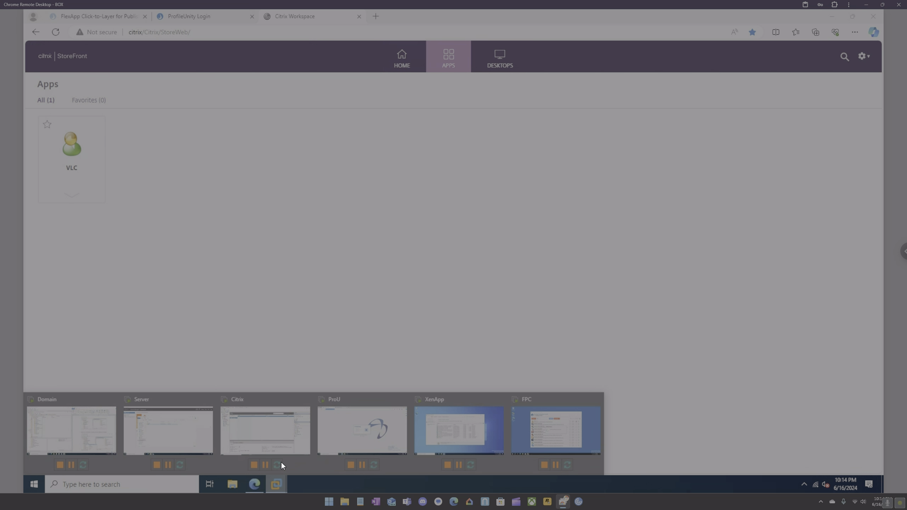
{"action": "left_click", "coordinate": [249, 428]}
{"action": "left_click", "coordinate": [153, 109]}
Launch VLC from the StoreFront Apps page and dismiss the Access is denied error.
{"action": "left_click", "coordinate": [257, 486]}
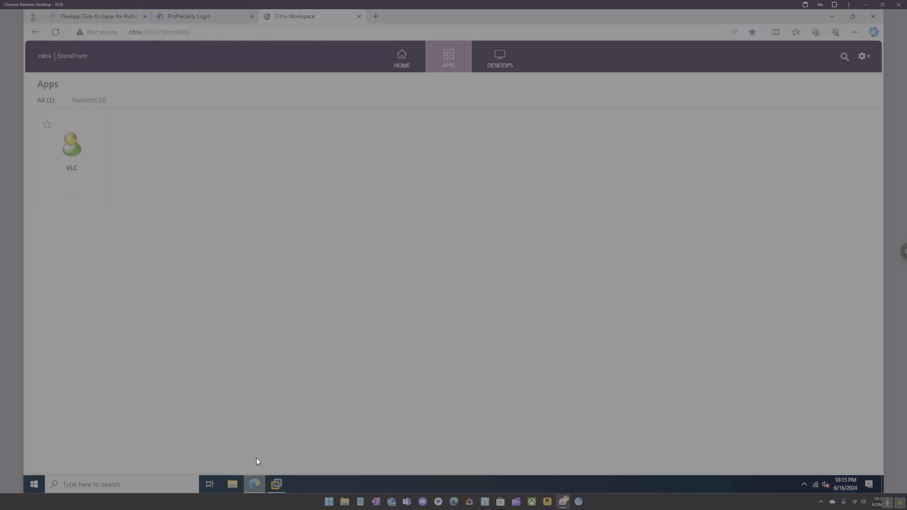
{"action": "left_click", "coordinate": [69, 148]}
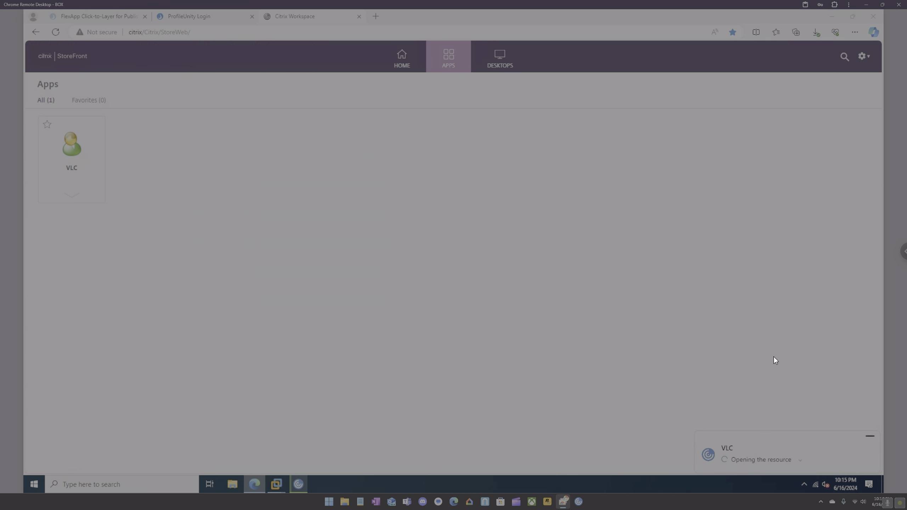
{"action": "left_click", "coordinate": [800, 460]}
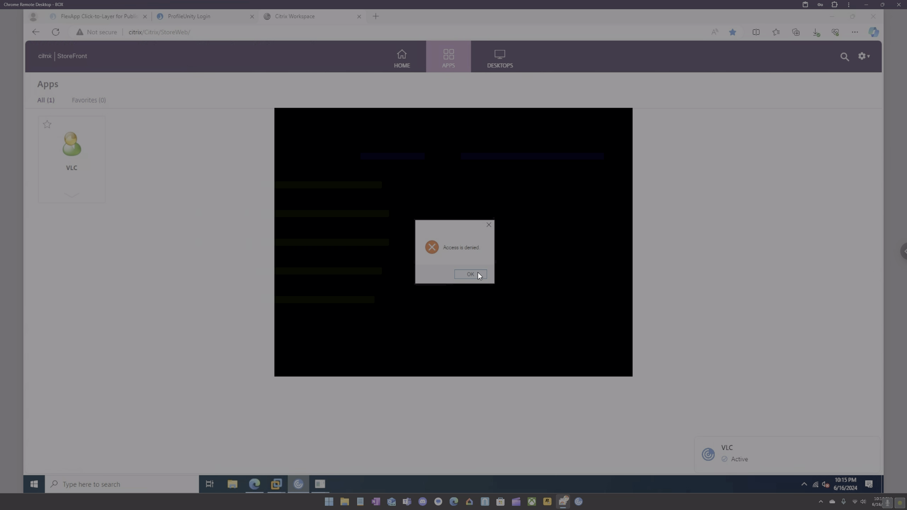
{"action": "left_click", "coordinate": [471, 274]}
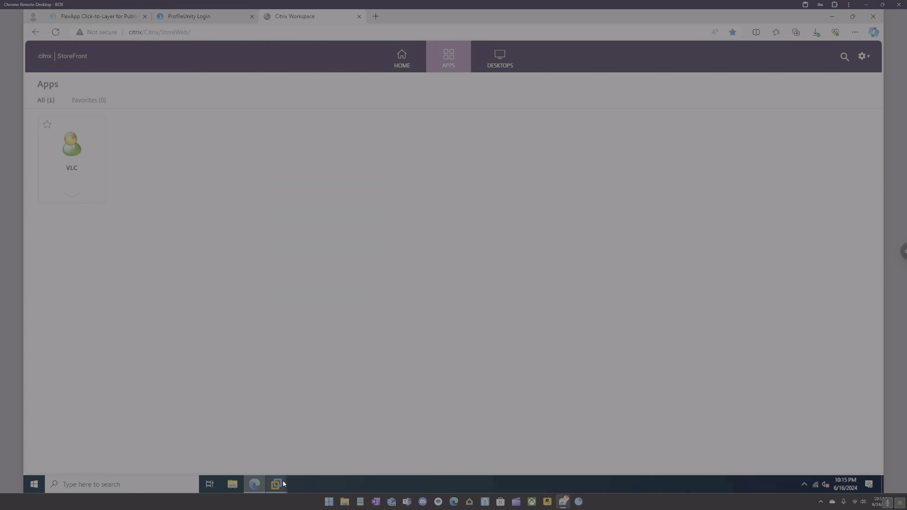
{"action": "mouse_move", "coordinate": [283, 480]}
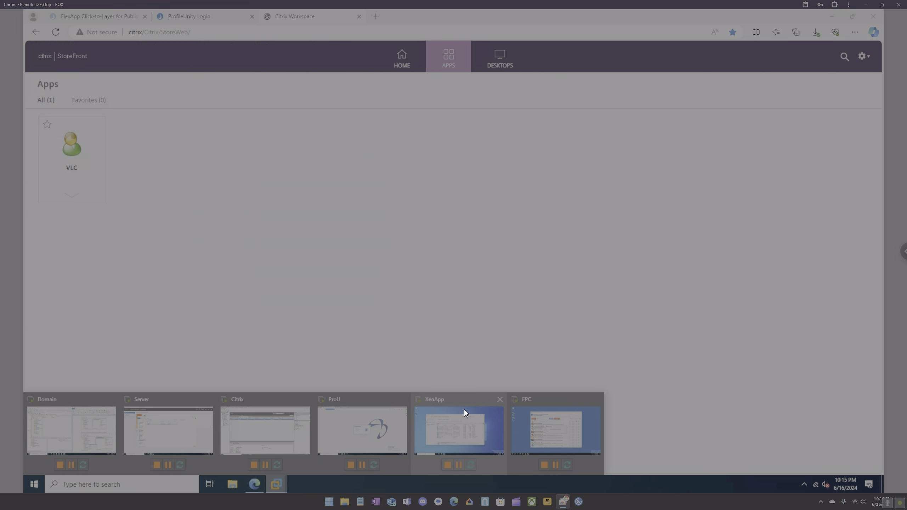
Start the Add Applications wizard from the Applications list, keeping the chosen delivery group.
{"action": "left_click", "coordinate": [263, 414]}
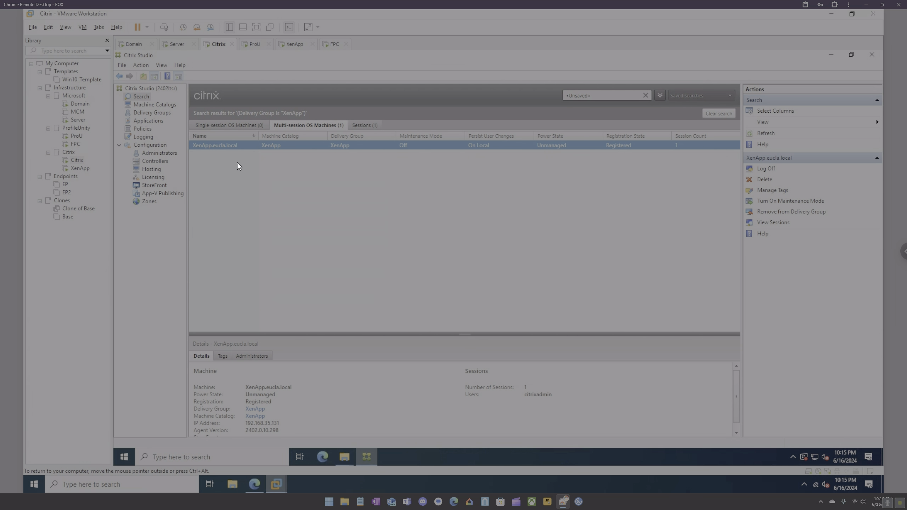
{"action": "left_click", "coordinate": [148, 120]}
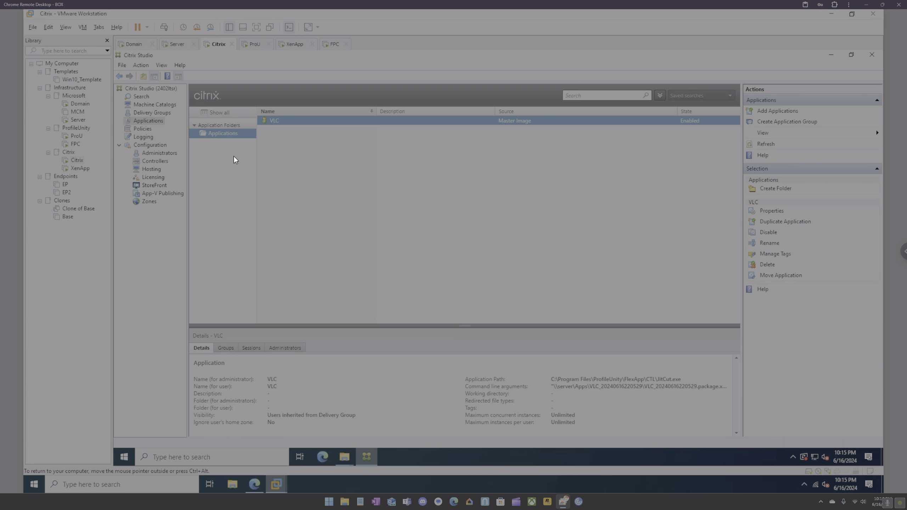
{"action": "right_click", "coordinate": [289, 139]}
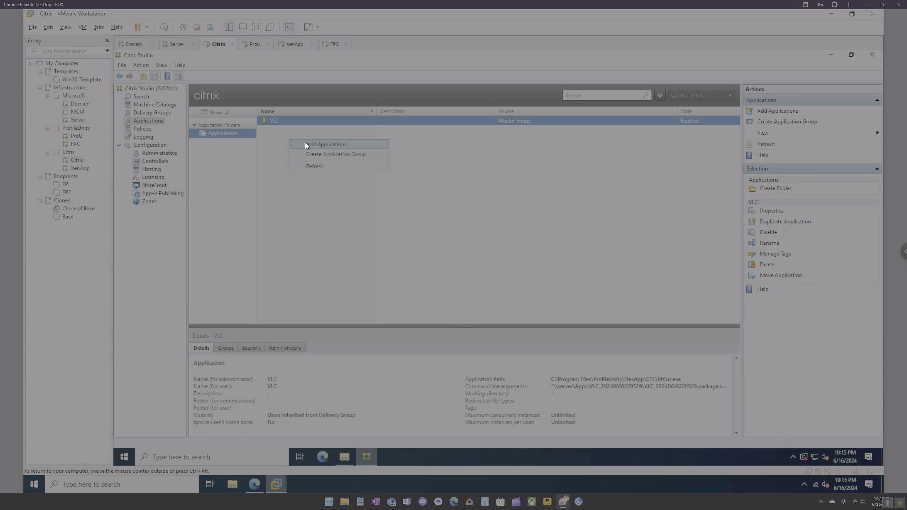
{"action": "left_click", "coordinate": [305, 142]}
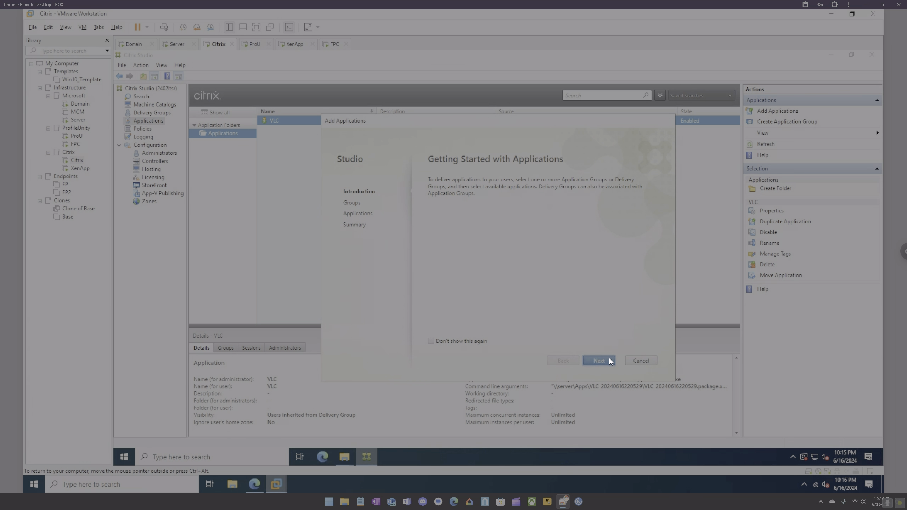
{"action": "left_click", "coordinate": [609, 358]}
{"action": "left_click", "coordinate": [435, 214]}
Add Calculator from the Start menu and finish publishing it.
{"action": "left_click", "coordinate": [603, 360]}
{"action": "left_click", "coordinate": [443, 304]}
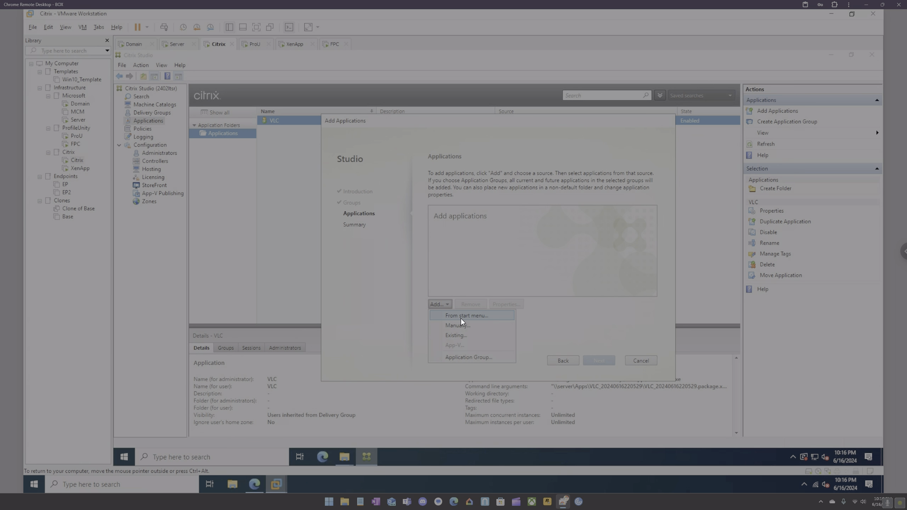
{"action": "left_click", "coordinate": [460, 318]}
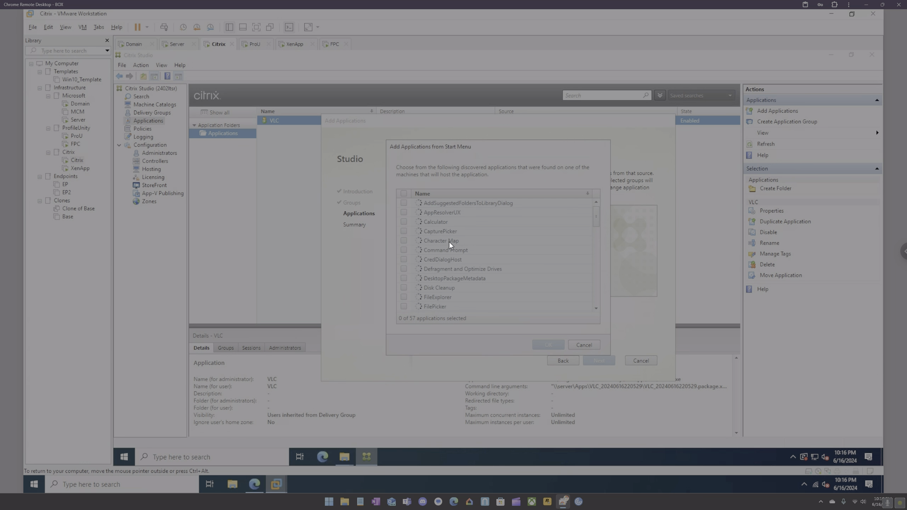
{"action": "left_click", "coordinate": [404, 222]}
{"action": "left_click", "coordinate": [547, 345]}
{"action": "left_click", "coordinate": [596, 360]}
{"action": "left_click", "coordinate": [596, 360]}
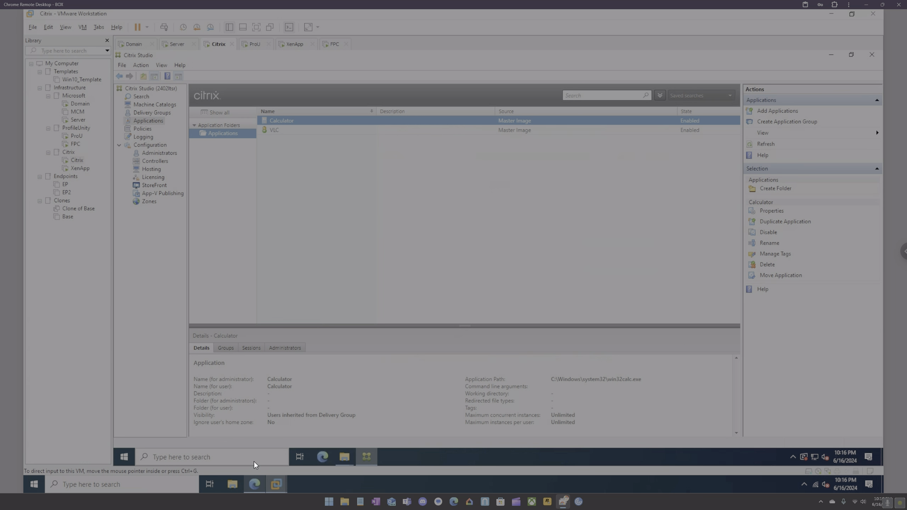
{"action": "left_click", "coordinate": [254, 484]}
Reload StoreFront, open the Apps list, and dismiss the Calculator access denied error.
{"action": "left_click", "coordinate": [56, 32]}
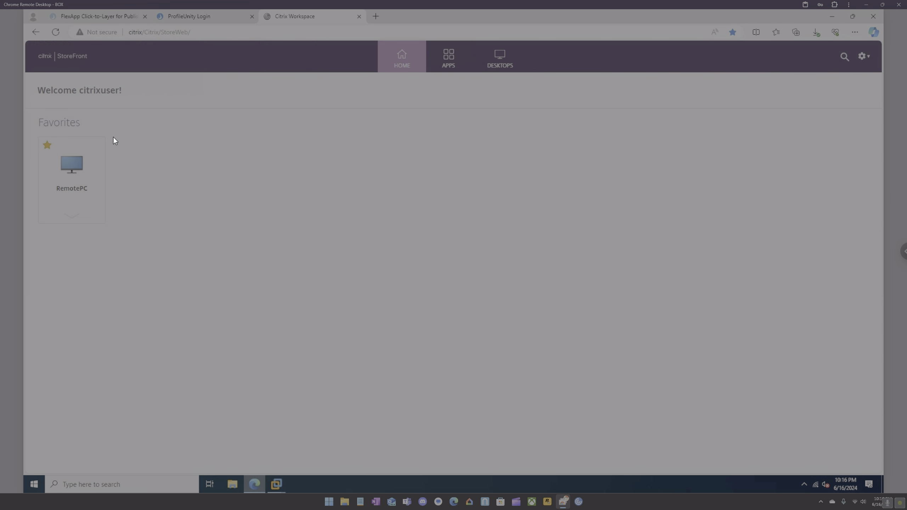
{"action": "left_click", "coordinate": [457, 63]}
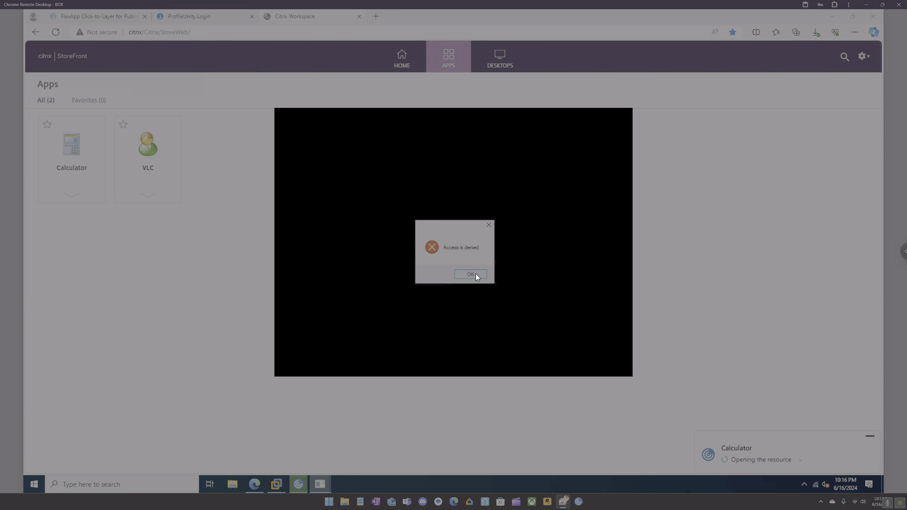
{"action": "left_click", "coordinate": [475, 274]}
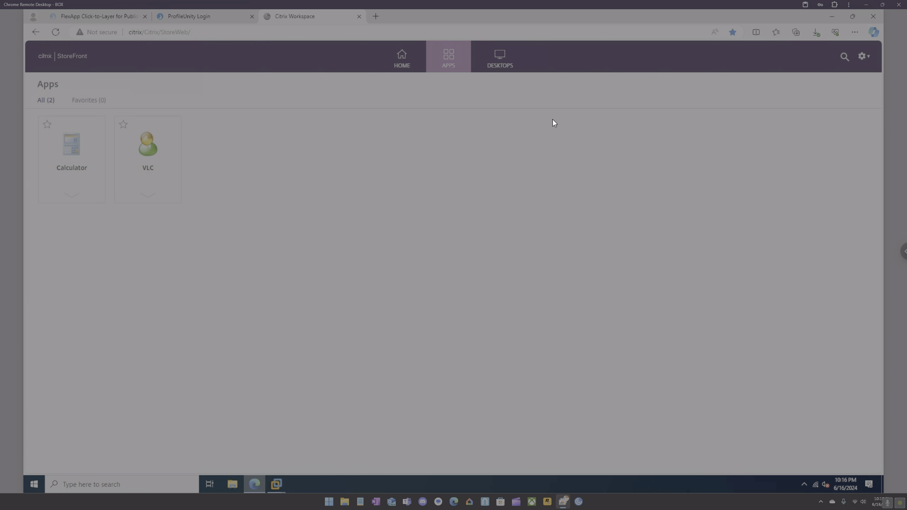
Log off StoreFront and reopen the logon form at the User name field.
{"action": "left_click", "coordinate": [865, 58]}
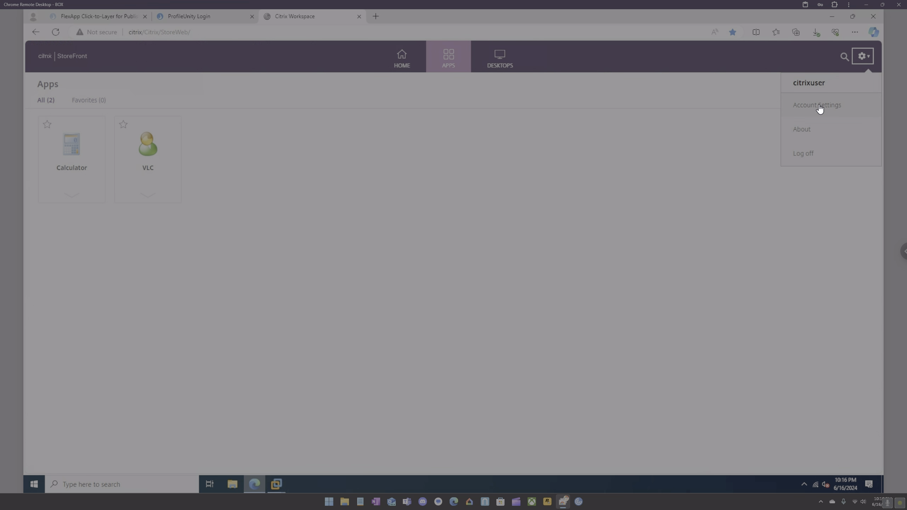
{"action": "left_click", "coordinate": [804, 154]}
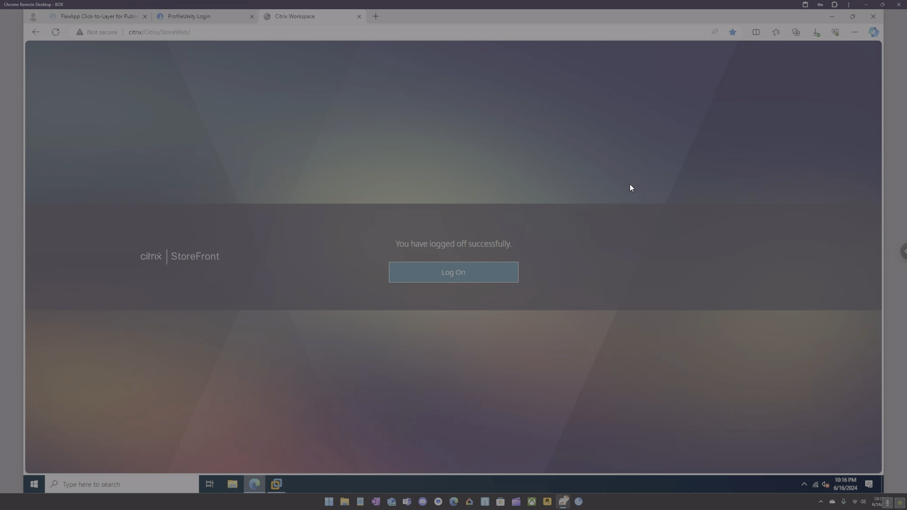
{"action": "left_click", "coordinate": [496, 280]}
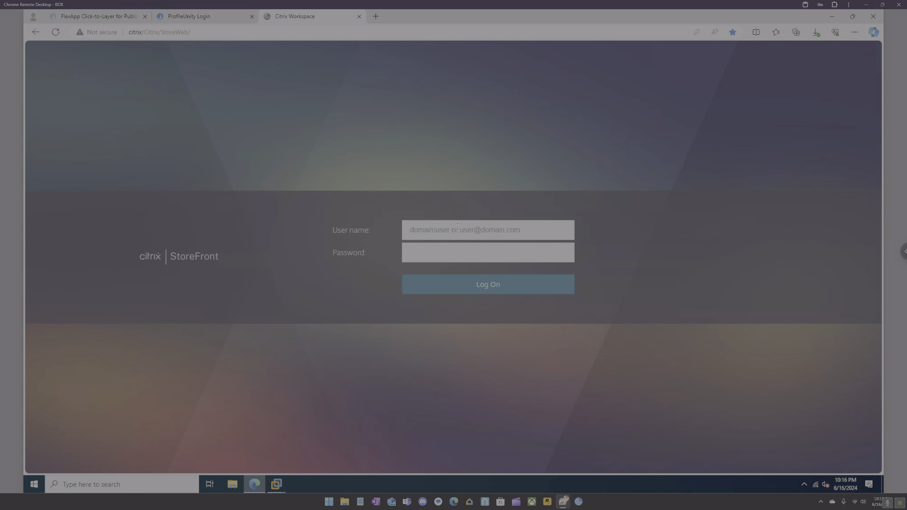
{"action": "left_click", "coordinate": [458, 226]}
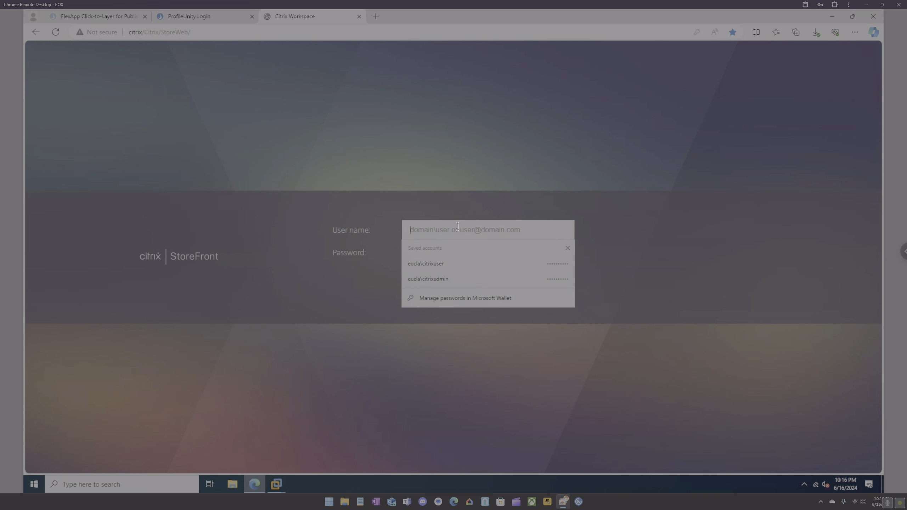
Sign in with the saved admin account, launch Calculator with Permit use, then close it.
{"action": "left_click", "coordinate": [448, 278]}
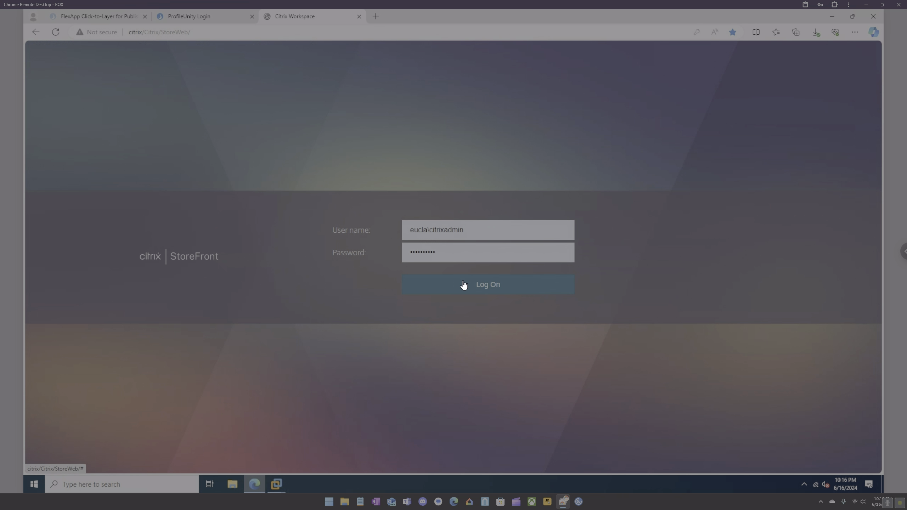
{"action": "left_click", "coordinate": [463, 285]}
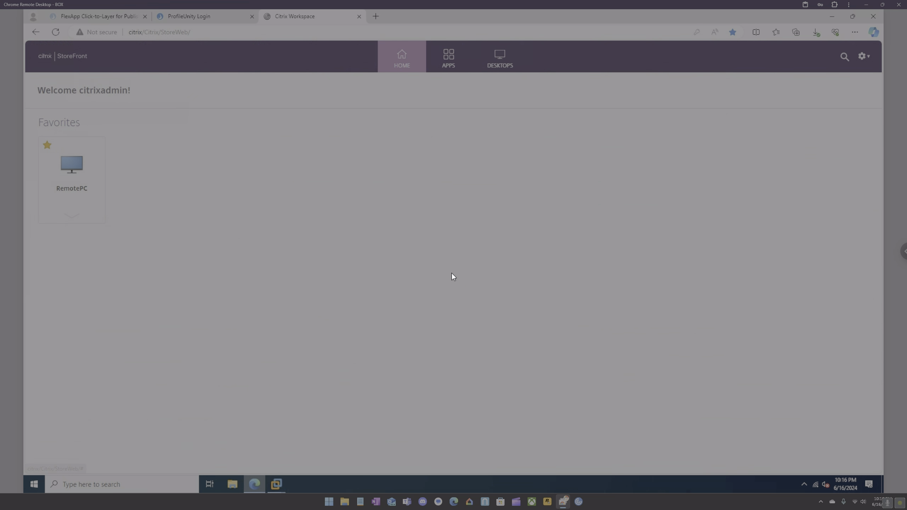
{"action": "left_click", "coordinate": [451, 62]}
{"action": "left_click", "coordinate": [76, 150]}
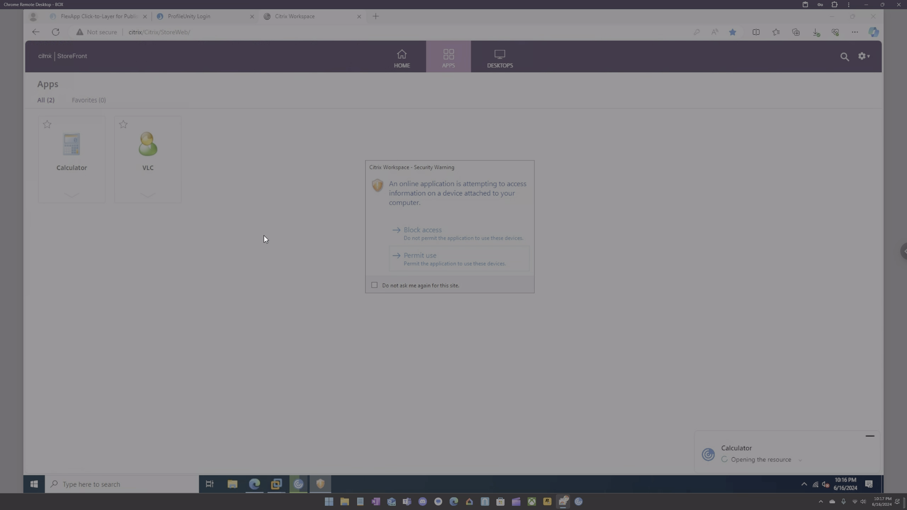
{"action": "left_click", "coordinate": [420, 256]}
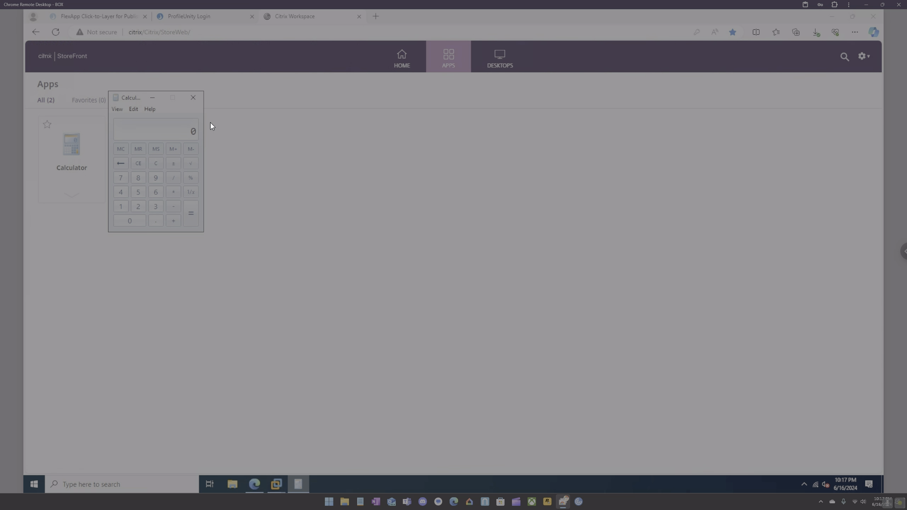
{"action": "left_click", "coordinate": [195, 98]}
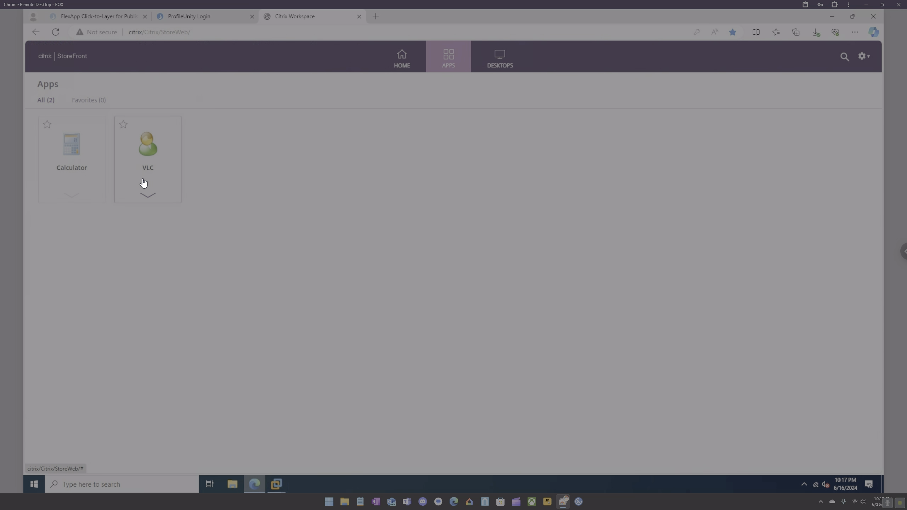
Launch VLC with Permit use and dismiss the 'VLC failed to start' error.
{"action": "left_click", "coordinate": [149, 144]}
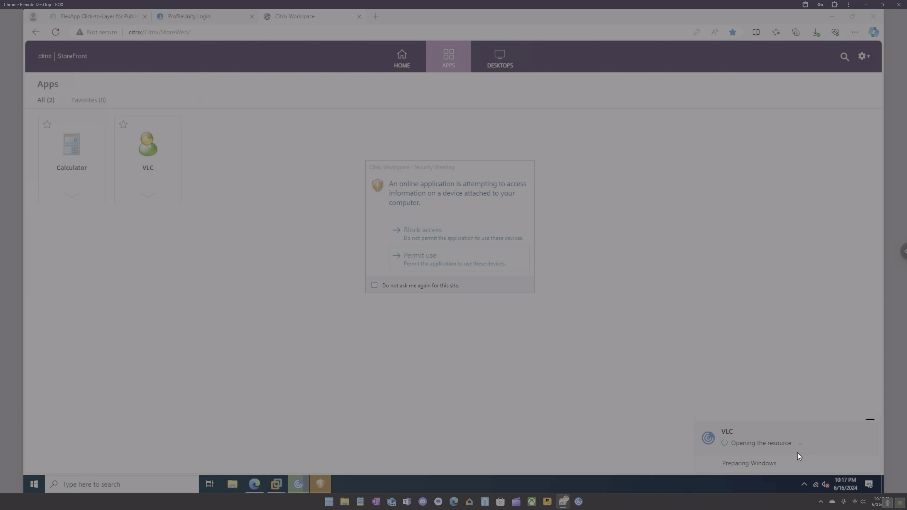
{"action": "left_click", "coordinate": [435, 261]}
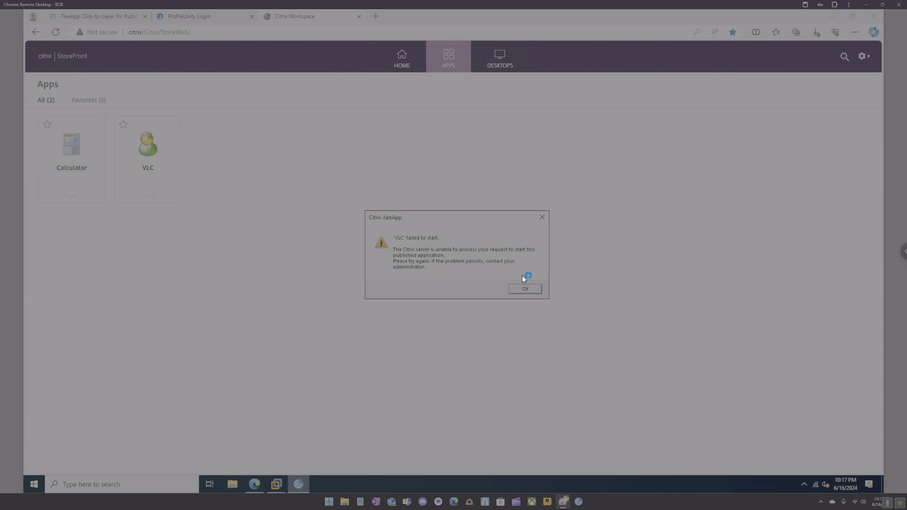
{"action": "left_click", "coordinate": [533, 291]}
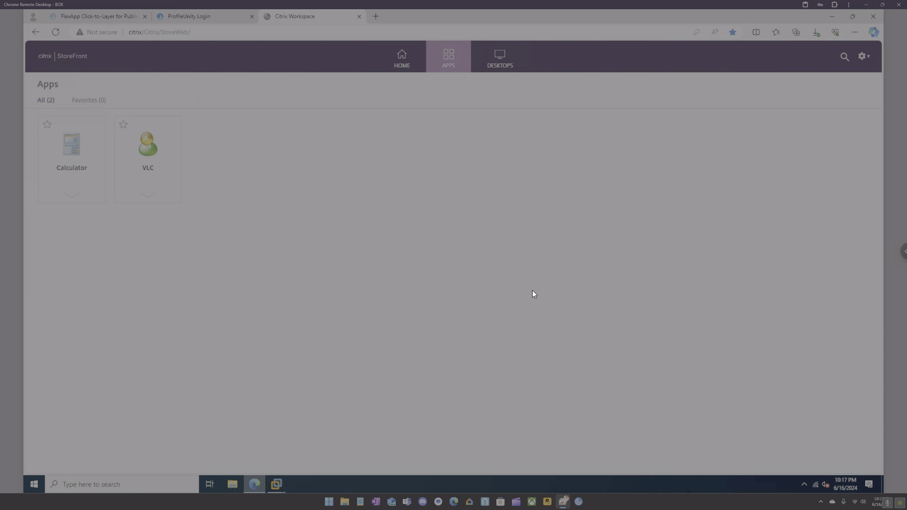
{"action": "mouse_move", "coordinate": [280, 481]}
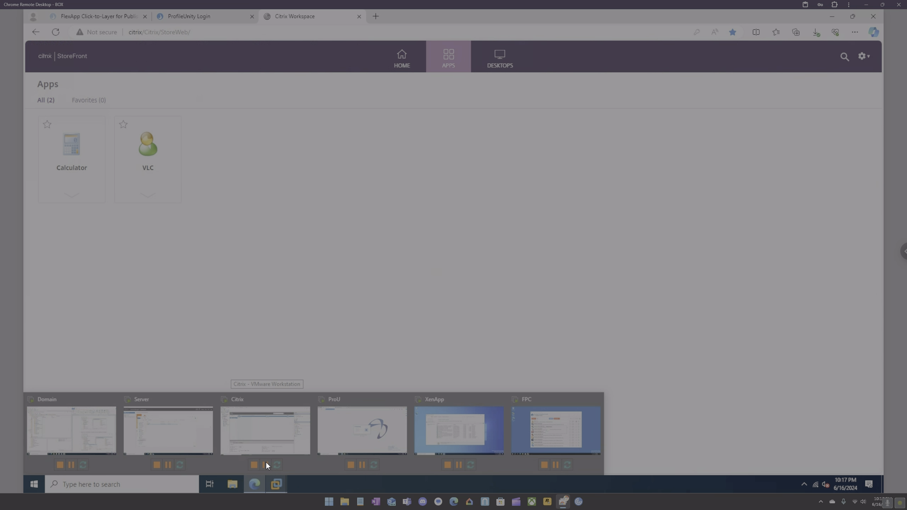
Unlock the Domain VM's lock screen with the administrator password.
{"action": "left_click", "coordinate": [114, 423]}
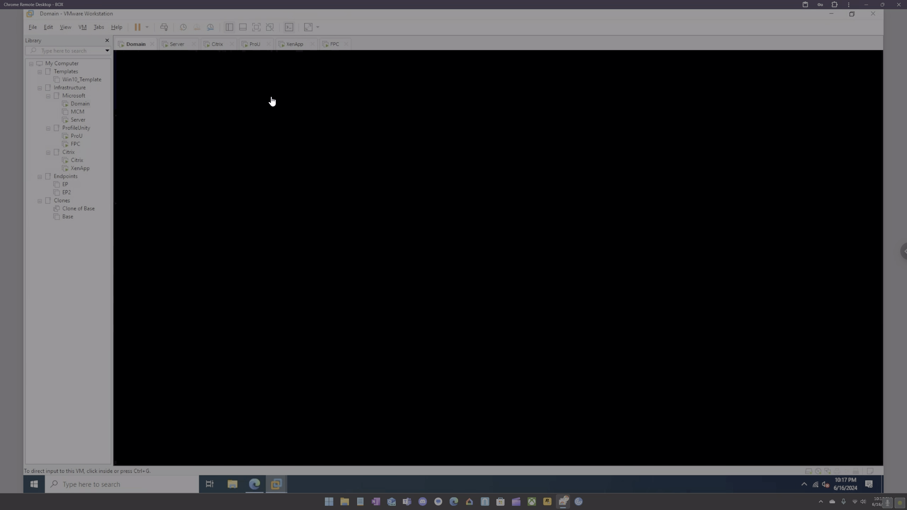
{"action": "left_click", "coordinate": [164, 28]}
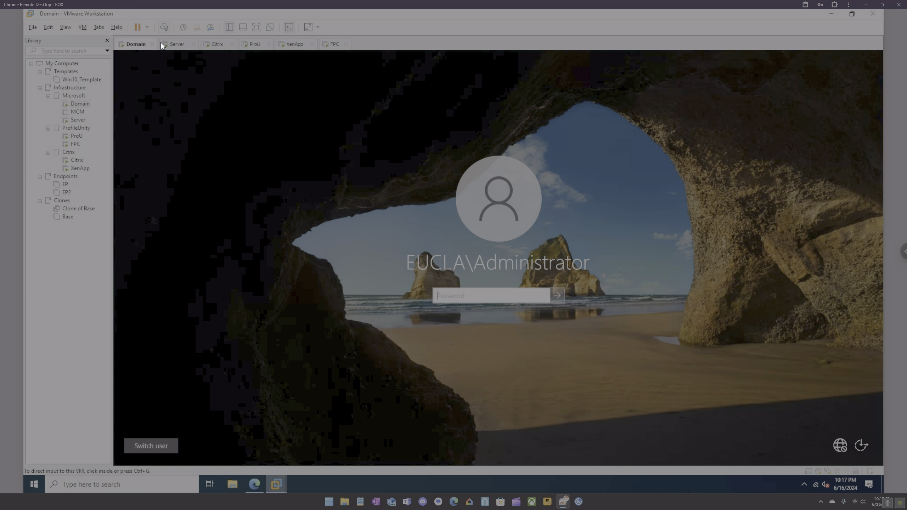
{"action": "left_click", "coordinate": [473, 295]}
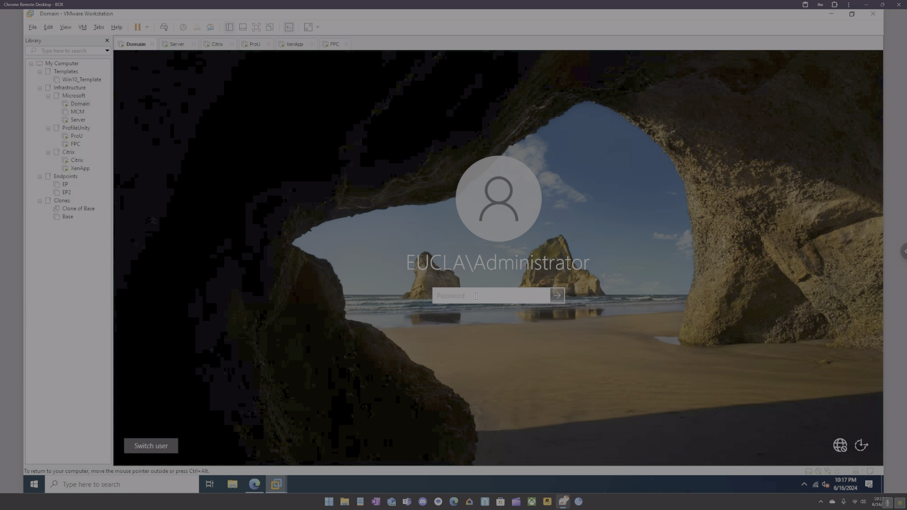
{"action": "type", "text": "••••••••••"}
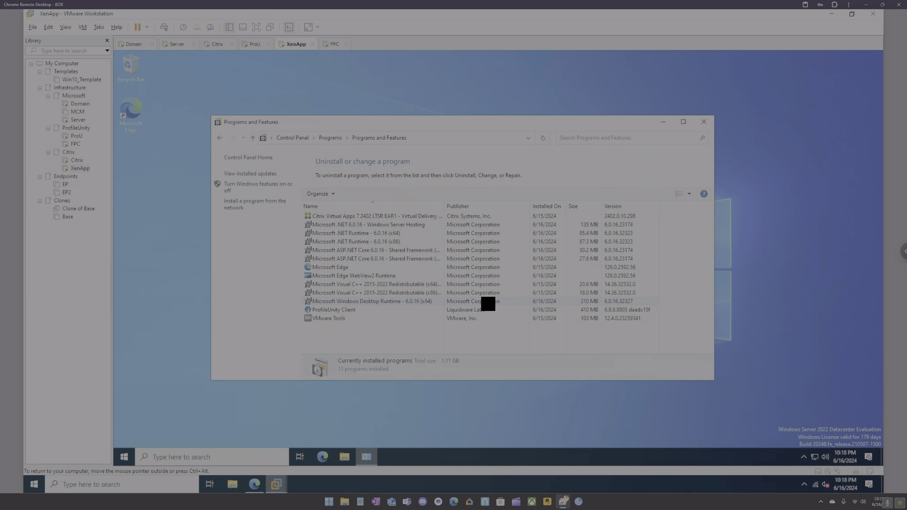
Restart the XenApp server VM via Start's Shut down or sign out menu.
{"action": "right_click", "coordinate": [122, 460]}
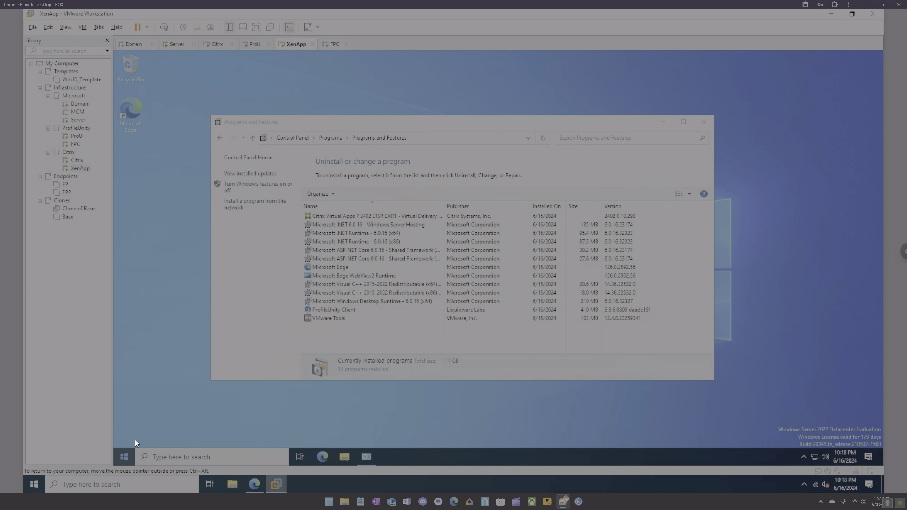
{"action": "mouse_move", "coordinate": [141, 433]}
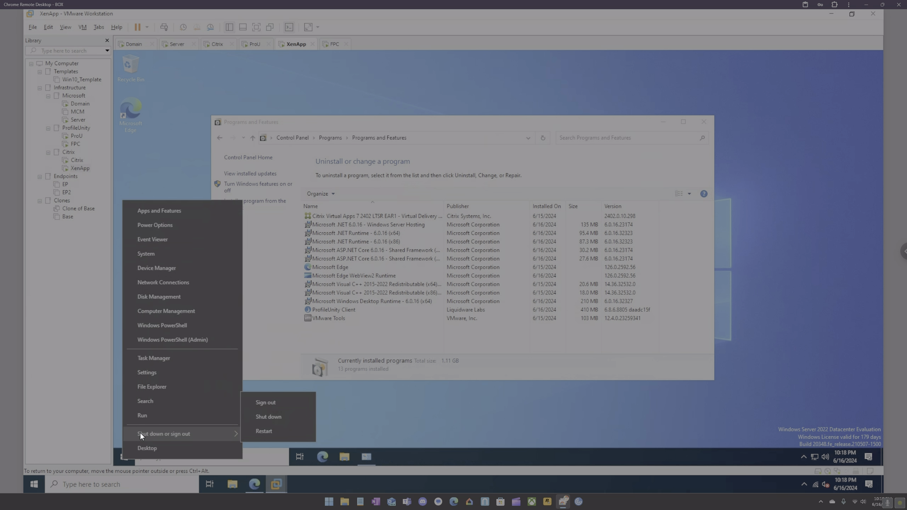
{"action": "left_click", "coordinate": [265, 430]}
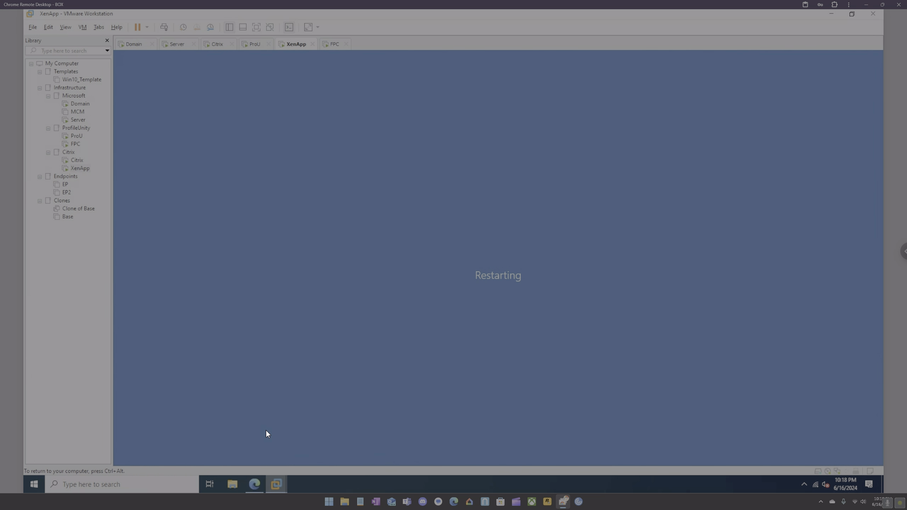
Show the machines in the XenApp delivery group in Citrix Studio.
{"action": "left_click", "coordinate": [214, 46]}
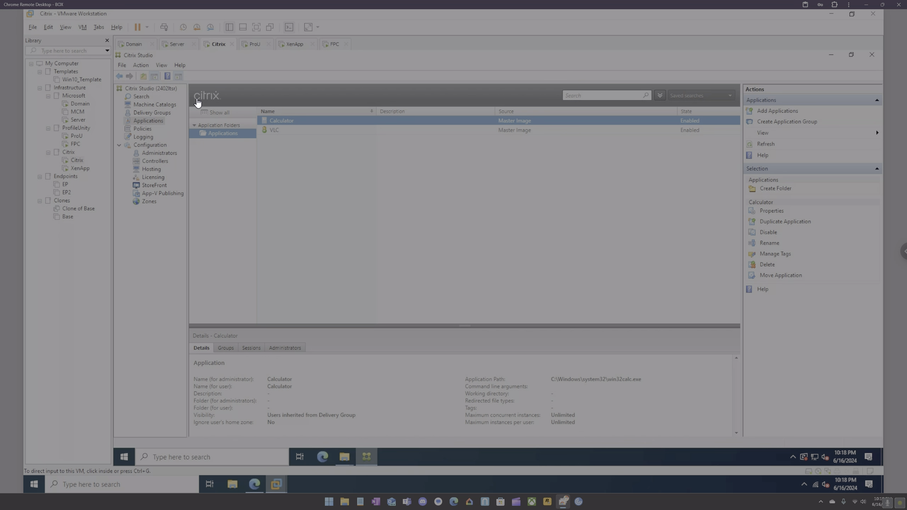
{"action": "left_click", "coordinate": [150, 112]}
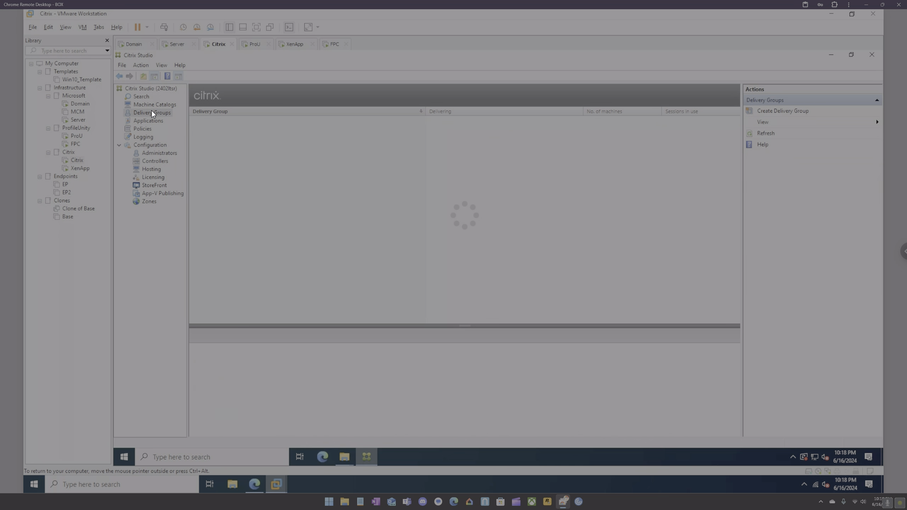
{"action": "double_click", "coordinate": [228, 161]}
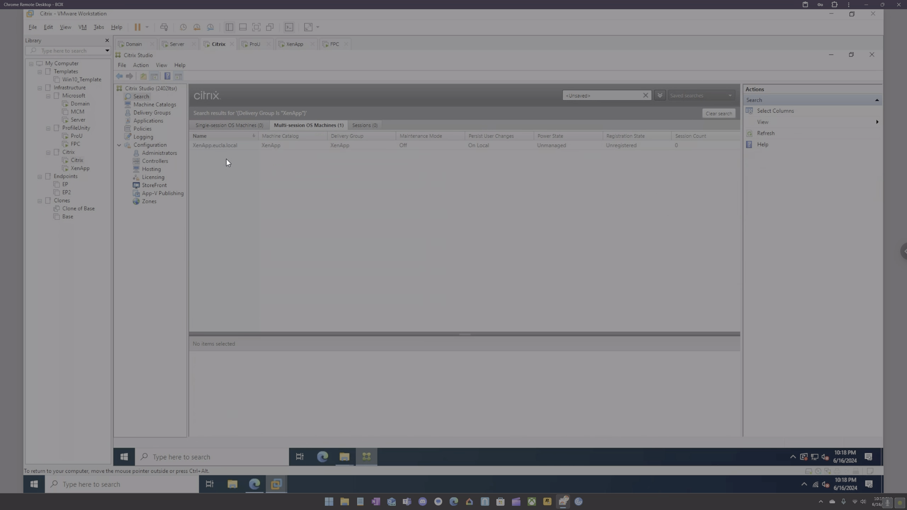
Refresh repeatedly to recheck the XenApp machine's registration, which stays Unregistered.
{"action": "left_click", "coordinate": [770, 134]}
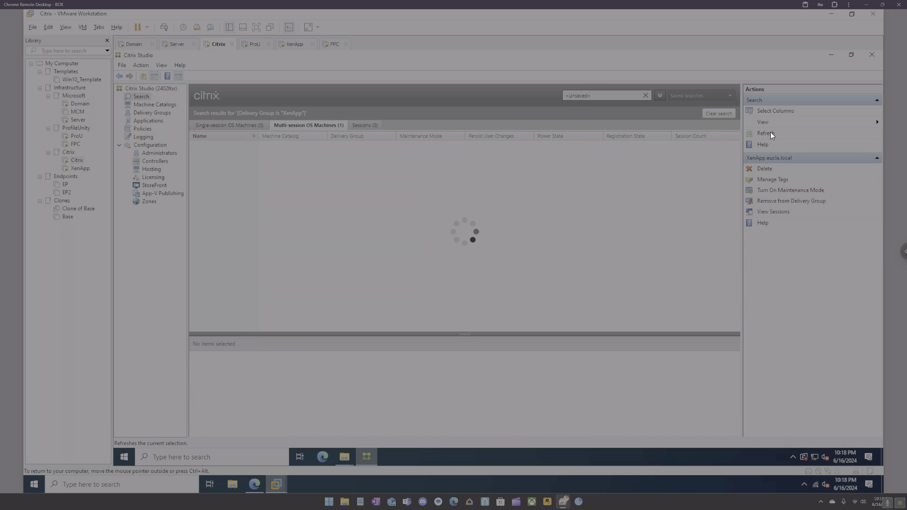
{"action": "left_click", "coordinate": [771, 133]}
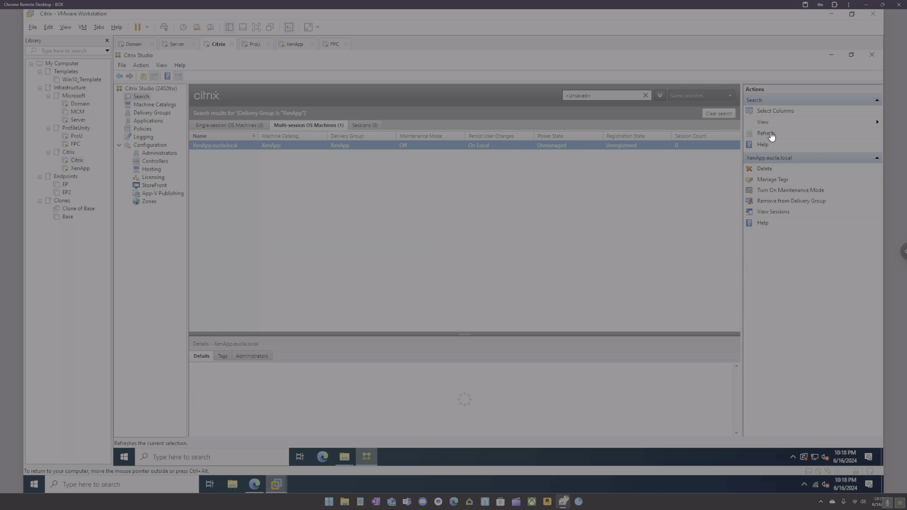
{"action": "left_click", "coordinate": [770, 134]}
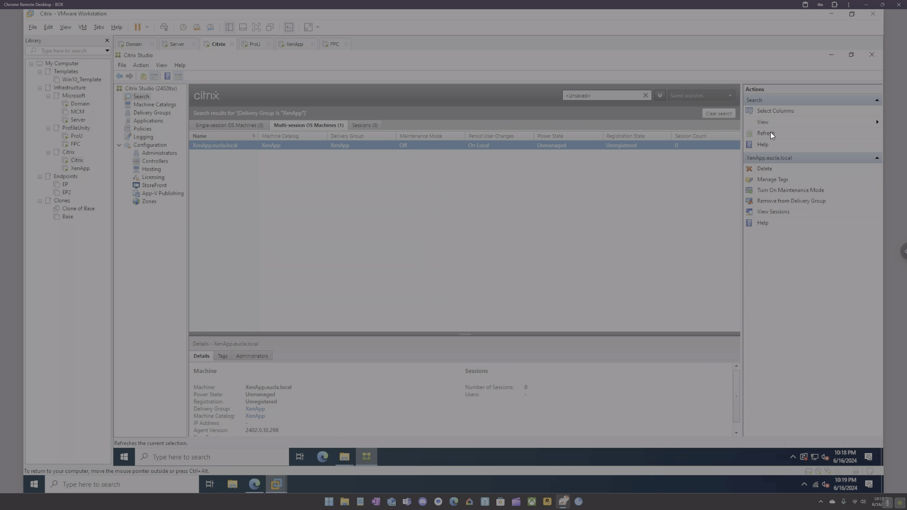
{"action": "left_click", "coordinate": [770, 134]}
{"action": "left_click", "coordinate": [770, 132]}
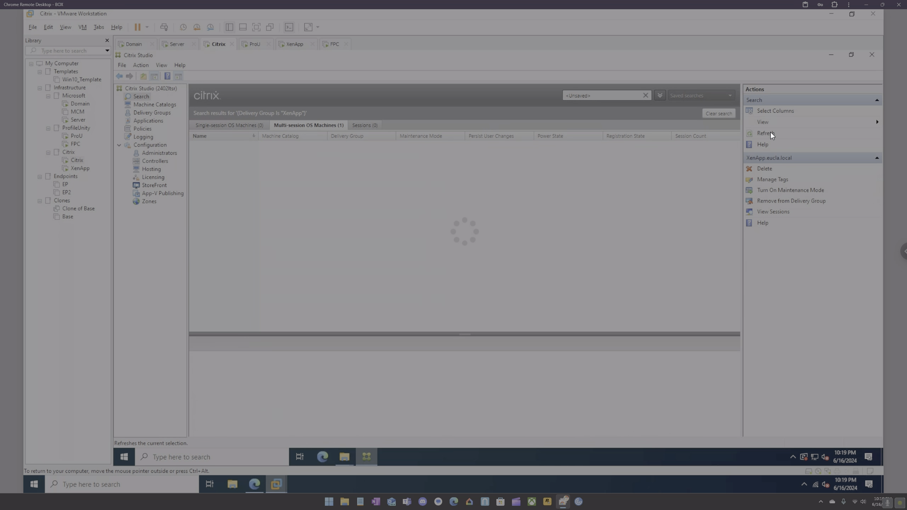
{"action": "left_click", "coordinate": [770, 133]}
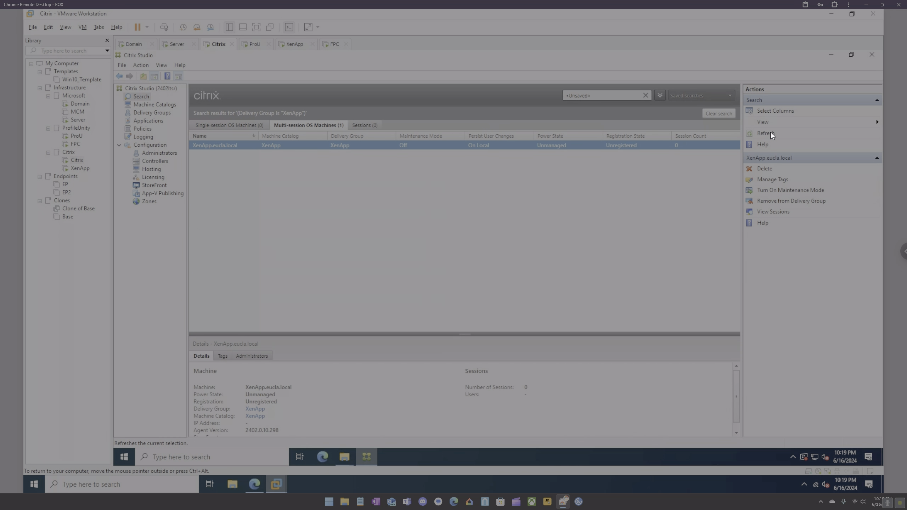
{"action": "left_click", "coordinate": [771, 133]}
{"action": "left_click", "coordinate": [771, 132]}
{"action": "left_click", "coordinate": [770, 133]}
{"action": "left_click", "coordinate": [770, 132]}
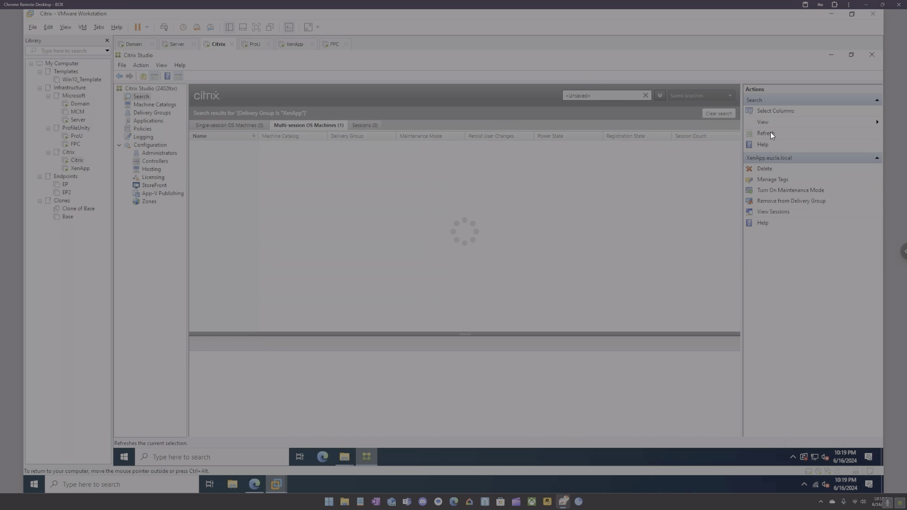
{"action": "left_click", "coordinate": [770, 133]}
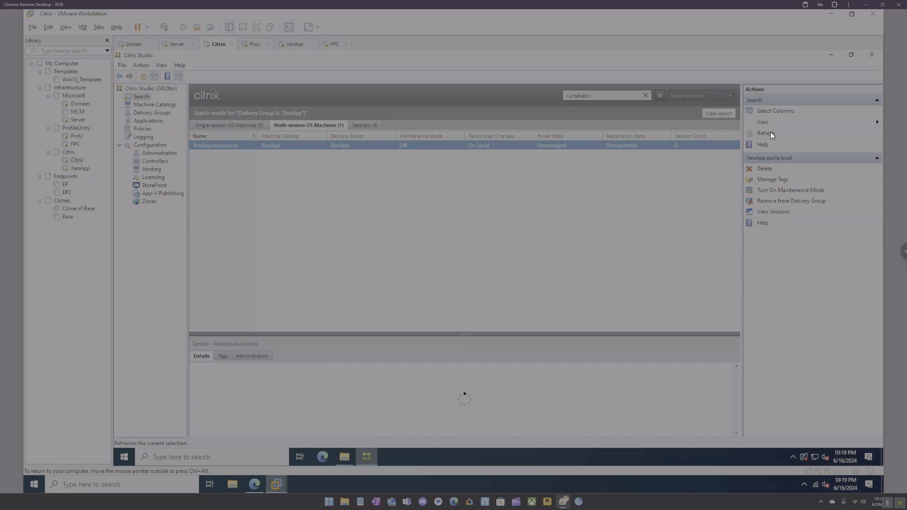
{"action": "left_click", "coordinate": [254, 484]}
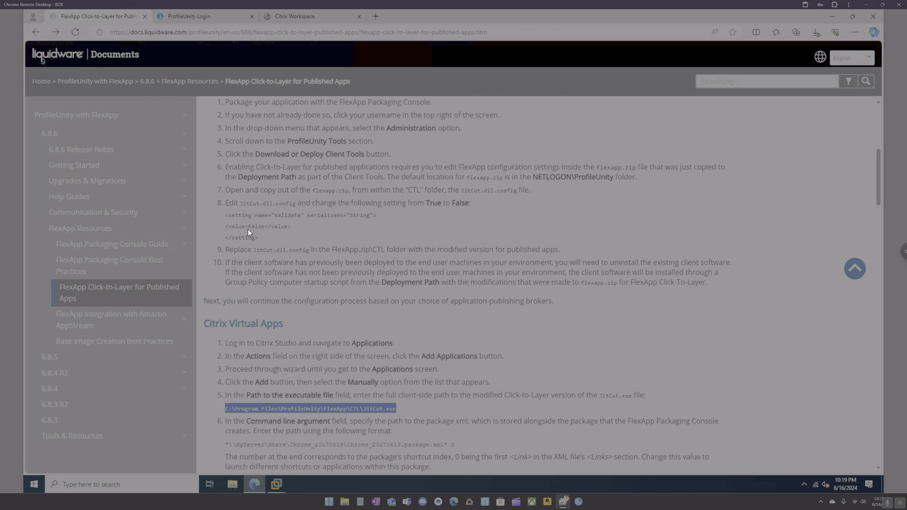
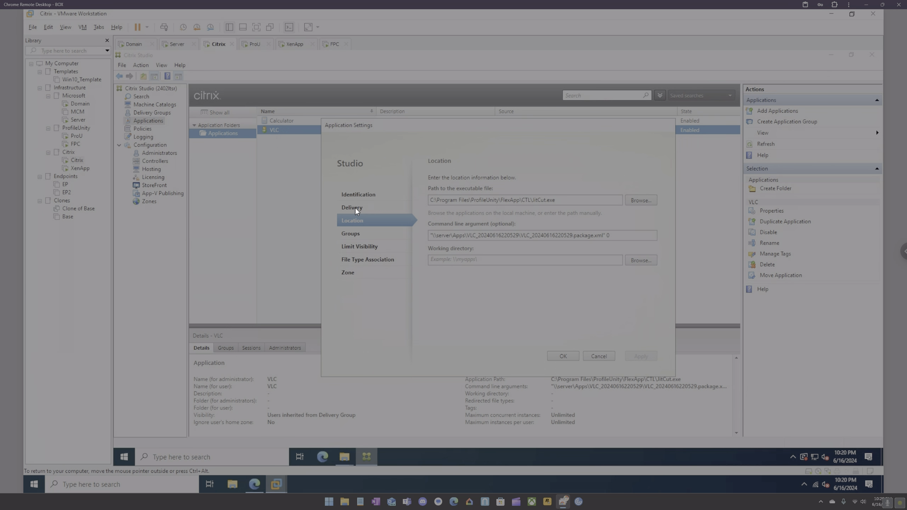
Switch to the browser and bring up the ProfileUnity login page.
{"action": "left_click", "coordinate": [254, 483]}
{"action": "left_click", "coordinate": [193, 18]}
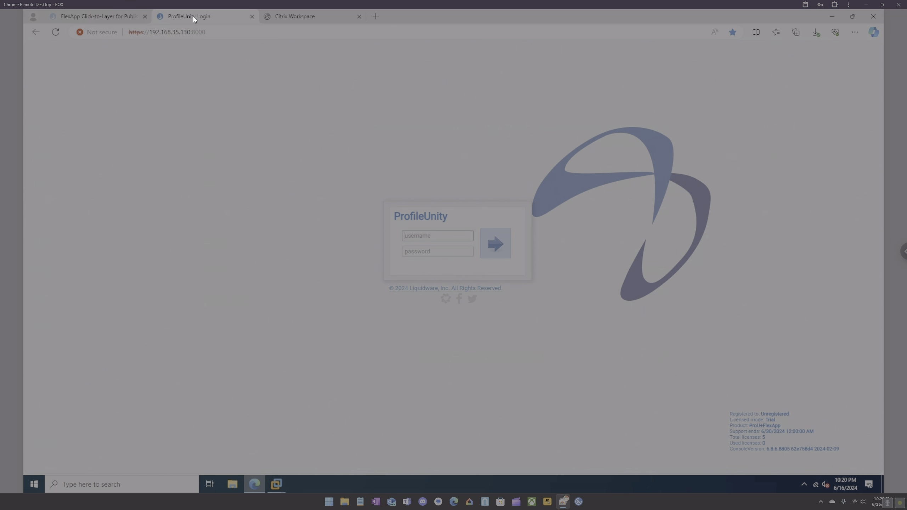
Launch VLC from the StoreFront Apps page, permit device access, and dismiss the failure error.
{"action": "left_click", "coordinate": [347, 21]}
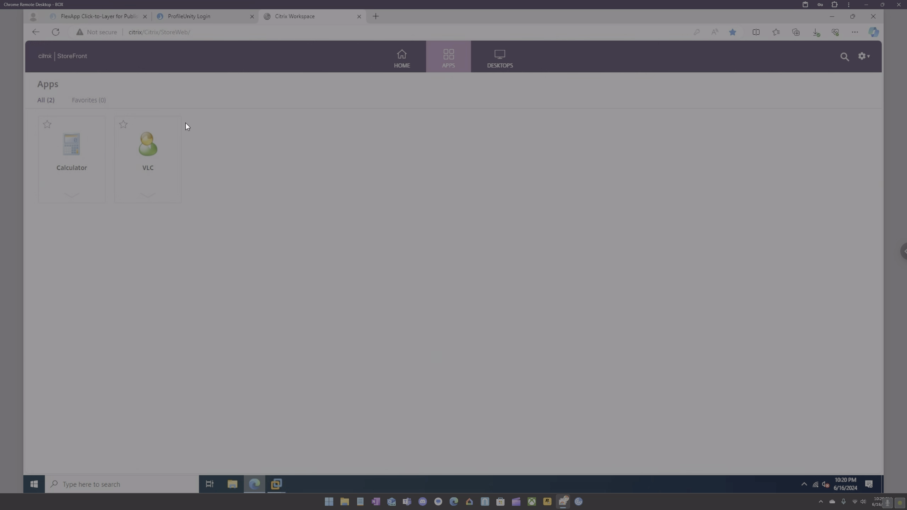
{"action": "left_click", "coordinate": [151, 147]}
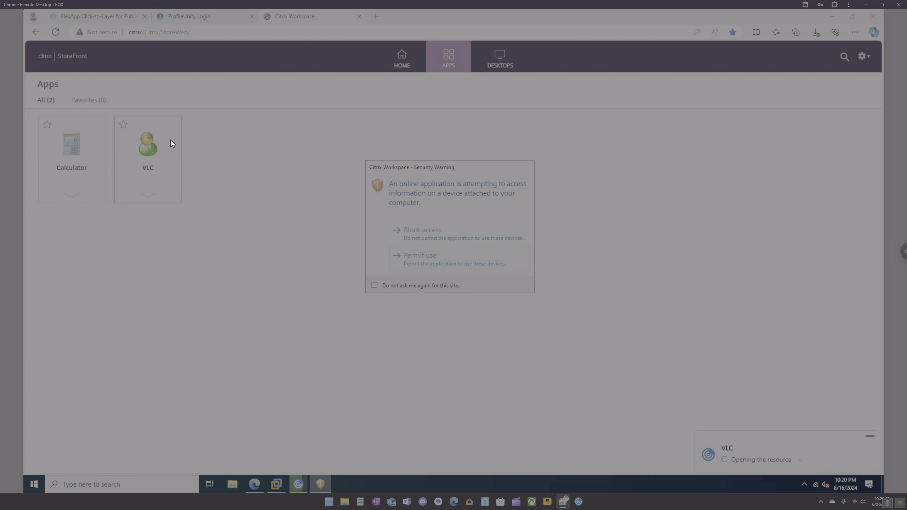
{"action": "left_click", "coordinate": [415, 257]}
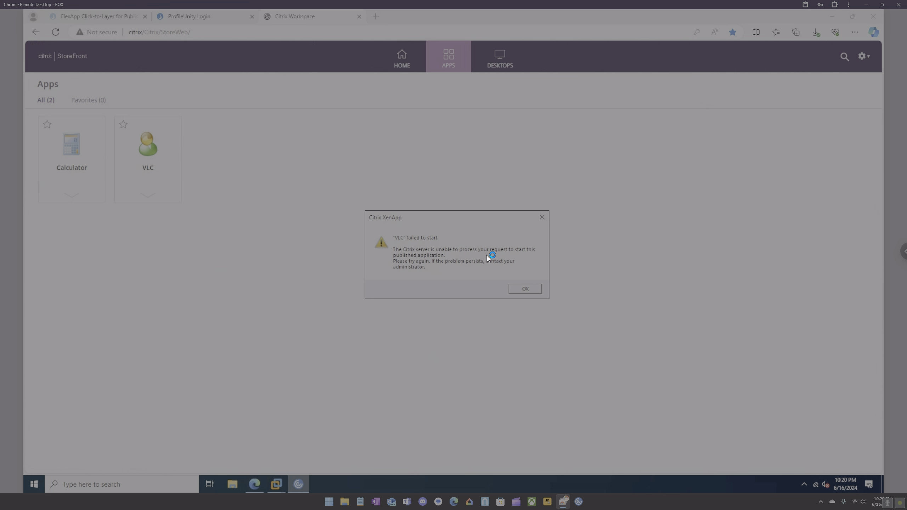
{"action": "left_click", "coordinate": [523, 291]}
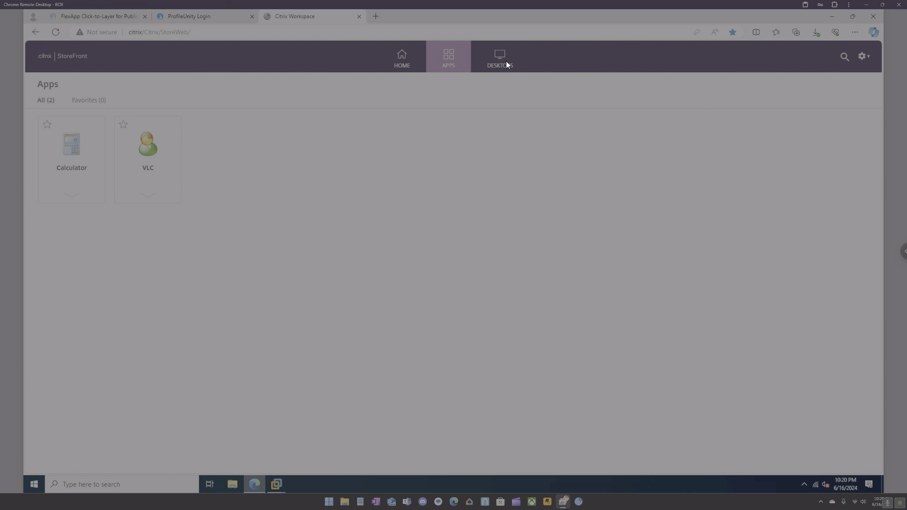
{"action": "mouse_move", "coordinate": [277, 482]}
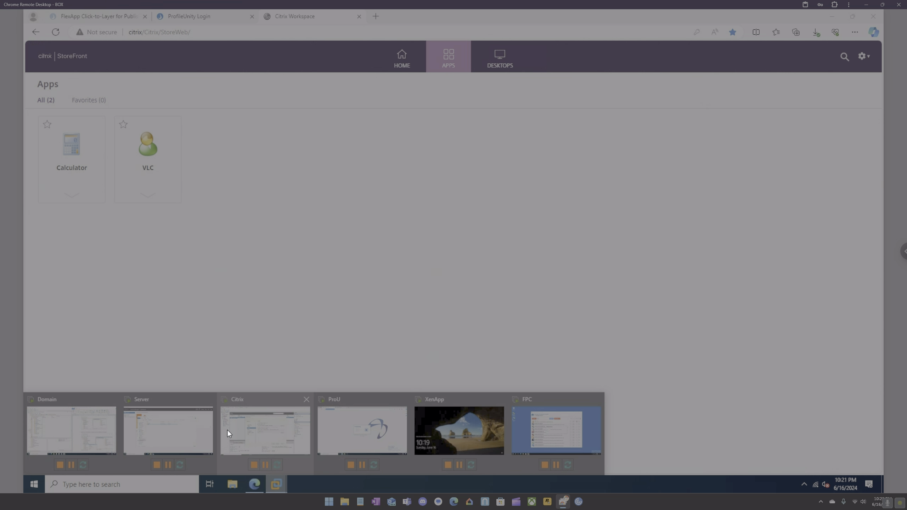
On the Domain VM, close ADUC, maximize the policy editor, and show computer Liquidware Labs settings by state.
{"action": "left_click", "coordinate": [93, 419]}
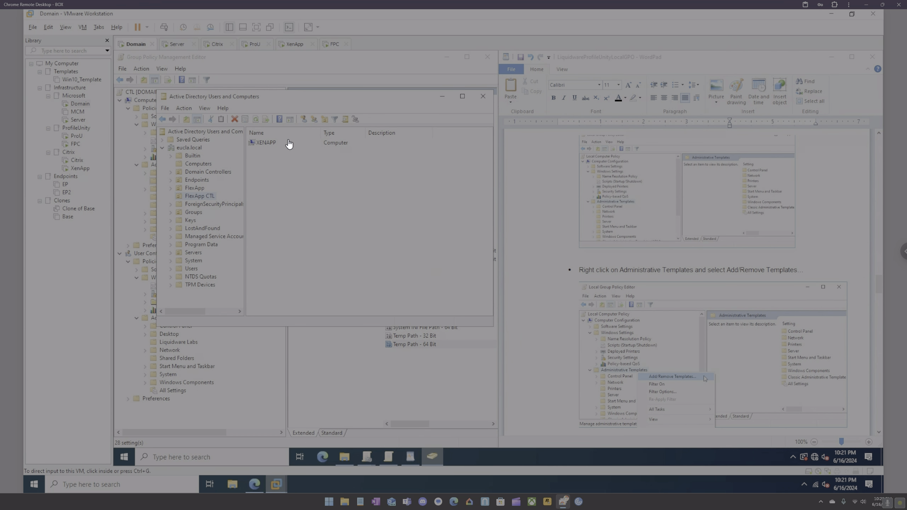
{"action": "left_click", "coordinate": [484, 97]}
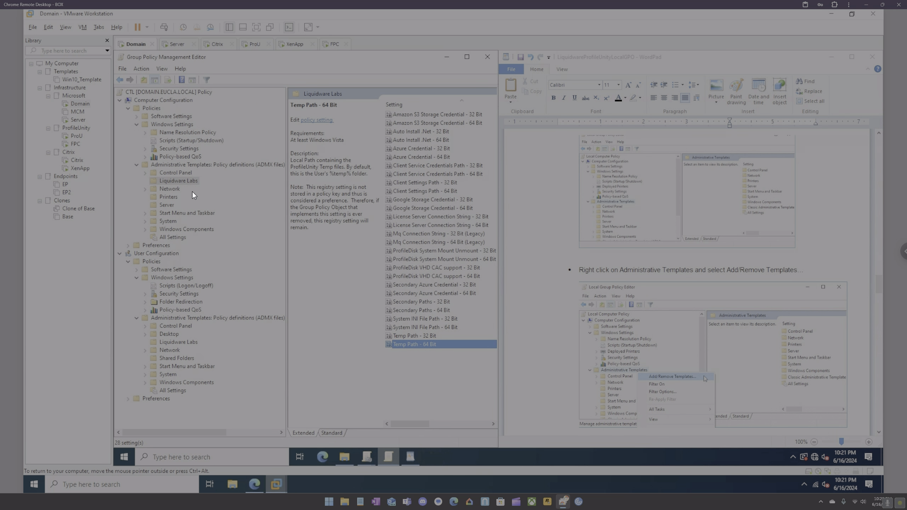
{"action": "left_click", "coordinate": [415, 373]}
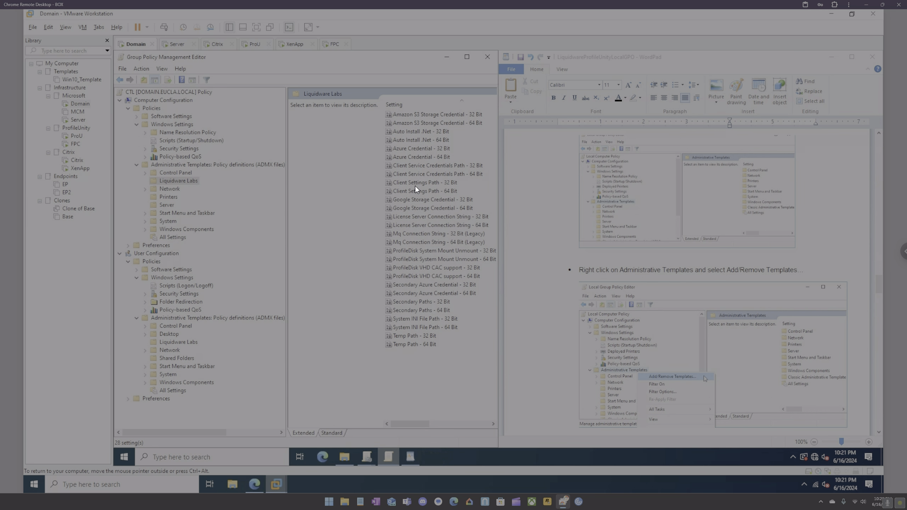
{"action": "left_click", "coordinate": [465, 57]}
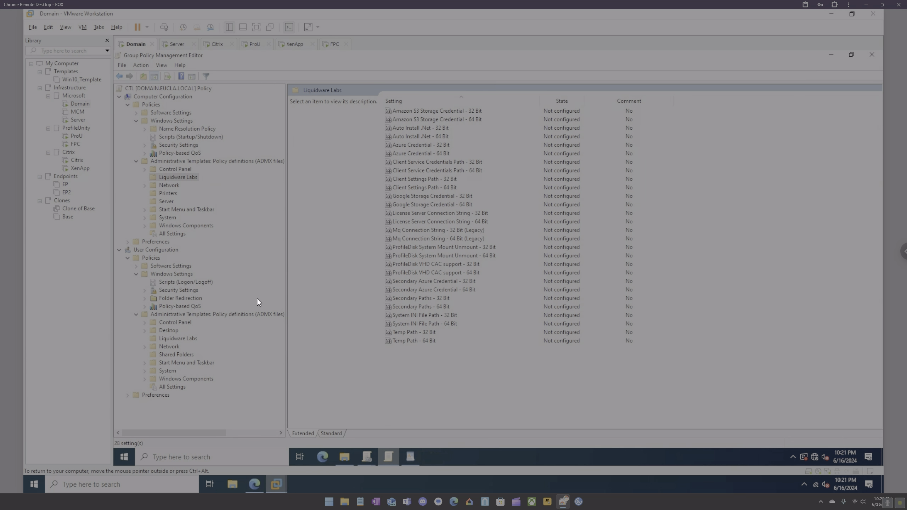
{"action": "left_click", "coordinate": [569, 103]}
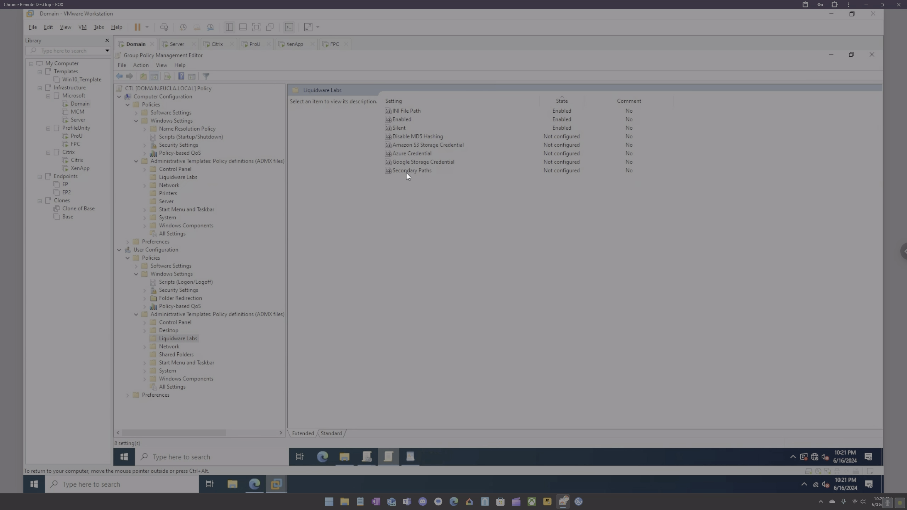
{"action": "left_click", "coordinate": [178, 177]}
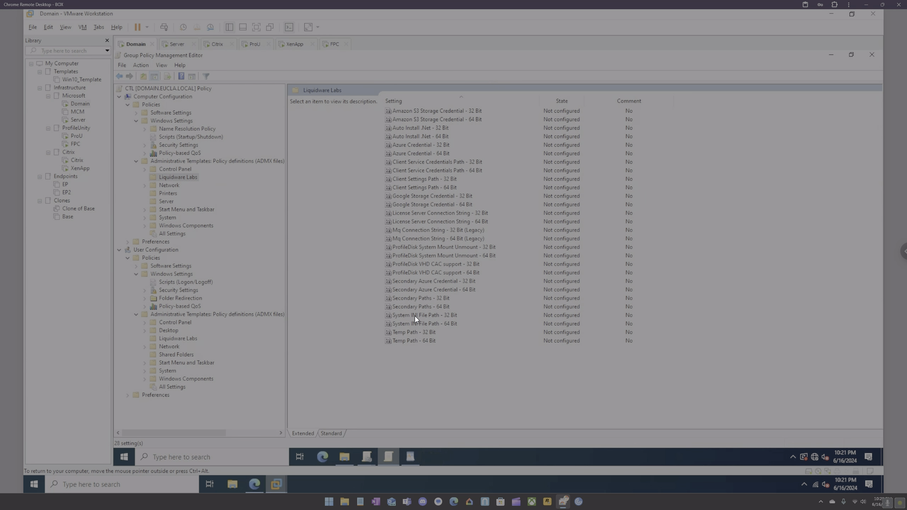
Enable Client Settings Path - 64 Bit, replacing my-domain.com with eucla.local, and select the full path.
{"action": "double_click", "coordinate": [420, 187]}
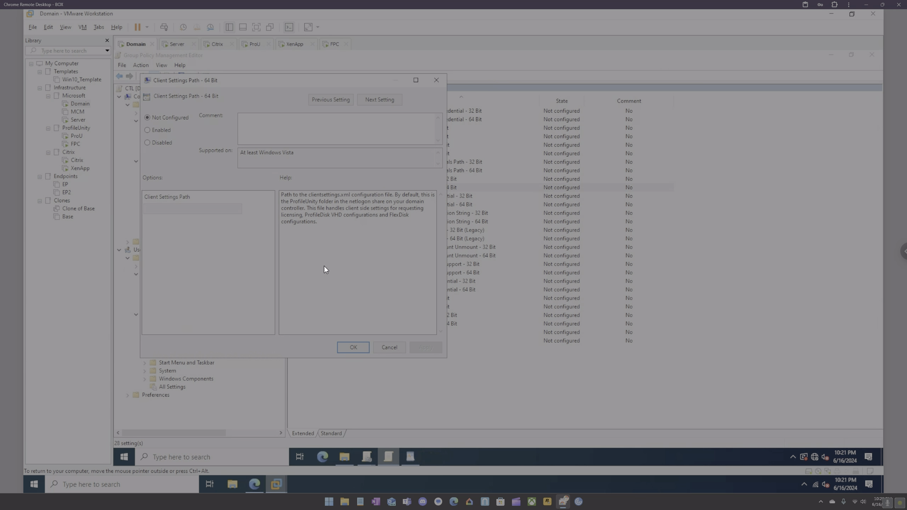
{"action": "left_click", "coordinate": [165, 131]}
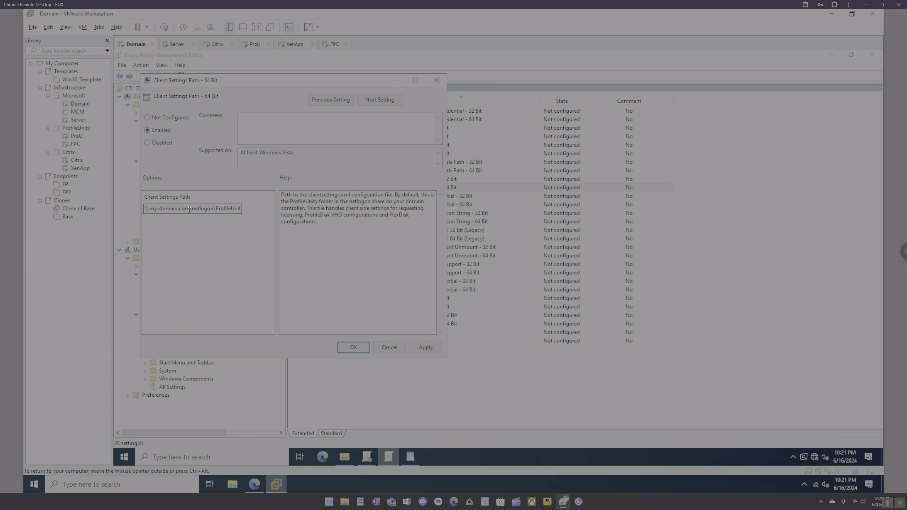
{"action": "left_click_drag", "start_coordinate": [189, 210], "coordinate": [152, 210]}
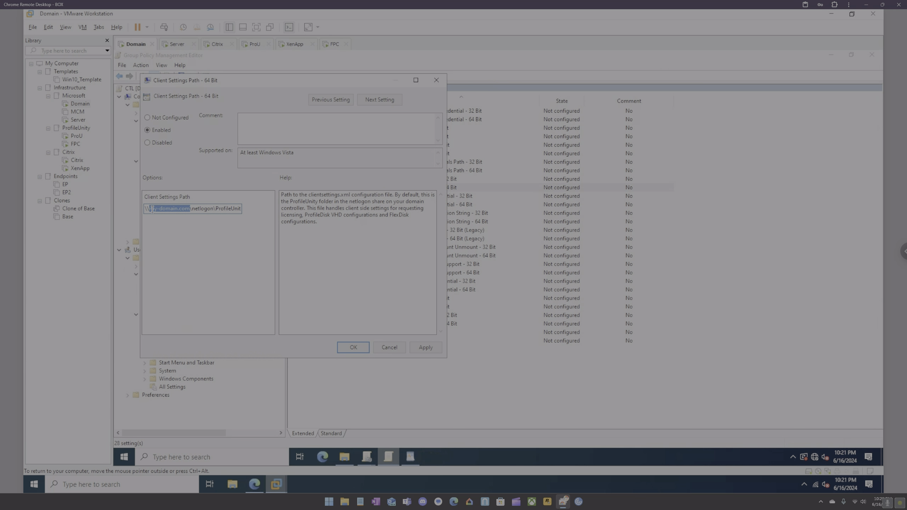
{"action": "type", "text": "eucla.local"}
{"action": "key", "text": "ctrl+a"}
{"action": "key", "text": "ctrl+c"}
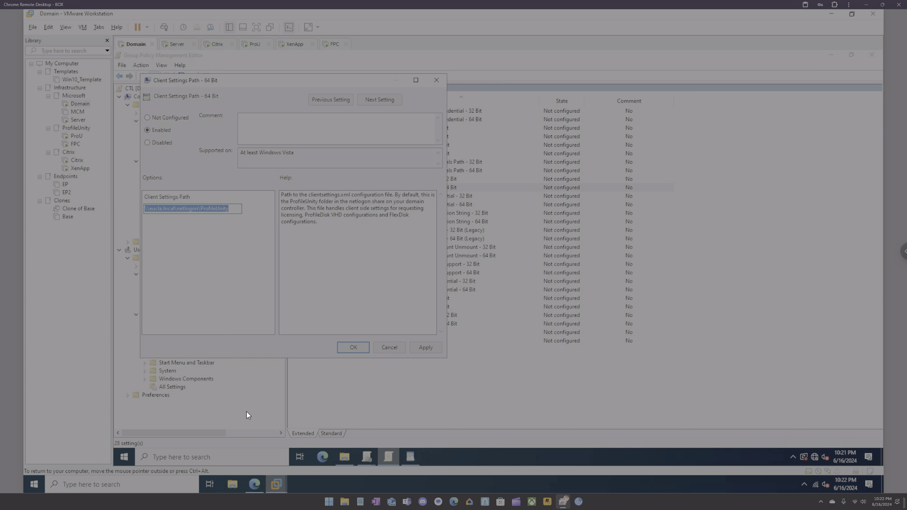
Paste the netlogon ProfileUnity path into File Explorer, then try the bare \\eucla.local root after it fails.
{"action": "left_click", "coordinate": [232, 484]}
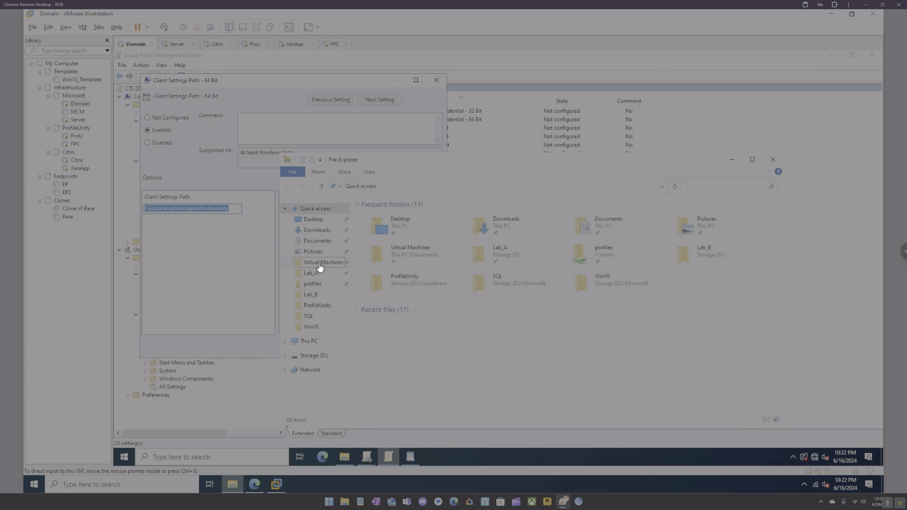
{"action": "left_click", "coordinate": [423, 187]}
{"action": "key", "text": "ctrl+v"}
{"action": "key", "text": "ctrl+a"}
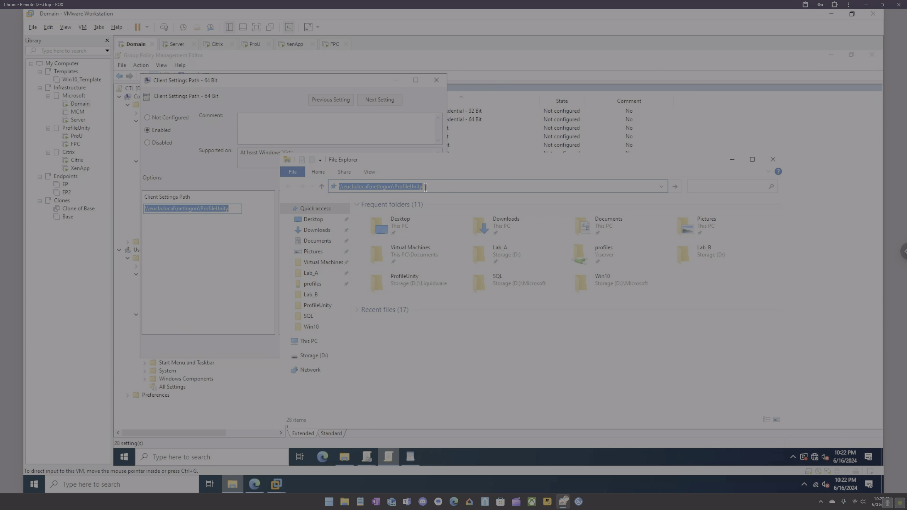
{"action": "key", "text": "Return"}
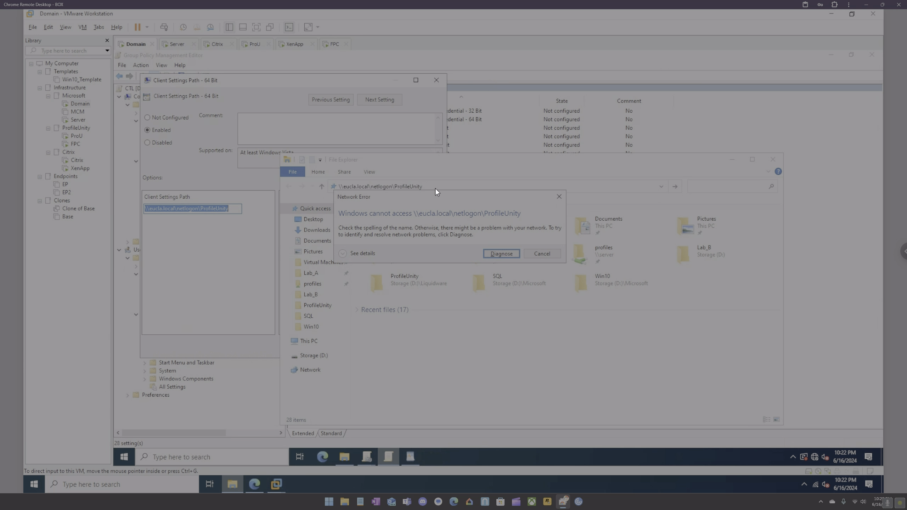
{"action": "left_click", "coordinate": [558, 198]}
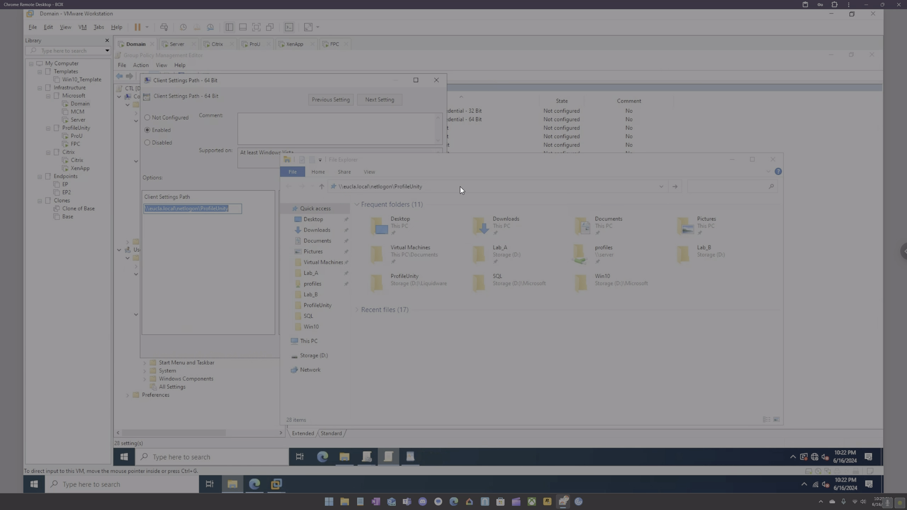
{"action": "left_click", "coordinate": [459, 187]}
{"action": "left_click_drag", "start_coordinate": [437, 186], "coordinate": [373, 187]}
{"action": "key", "text": "BackSpace"}
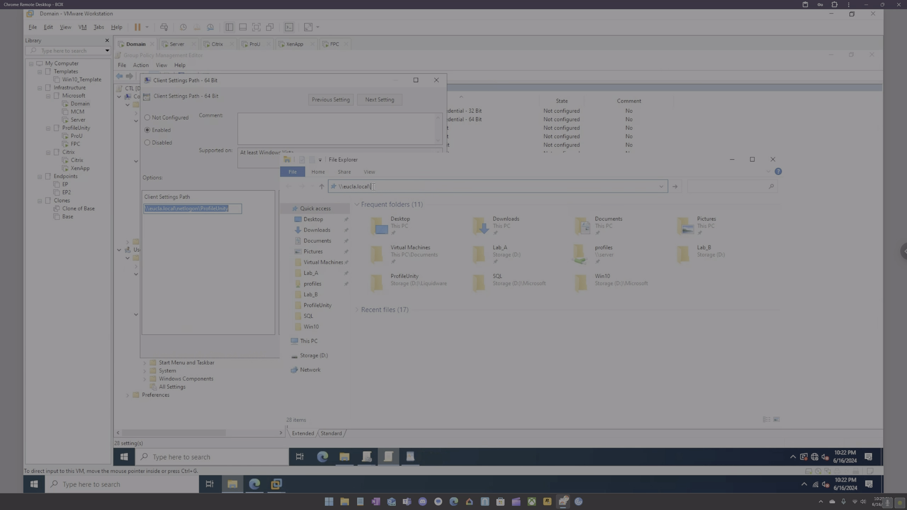
{"action": "key", "text": "Return"}
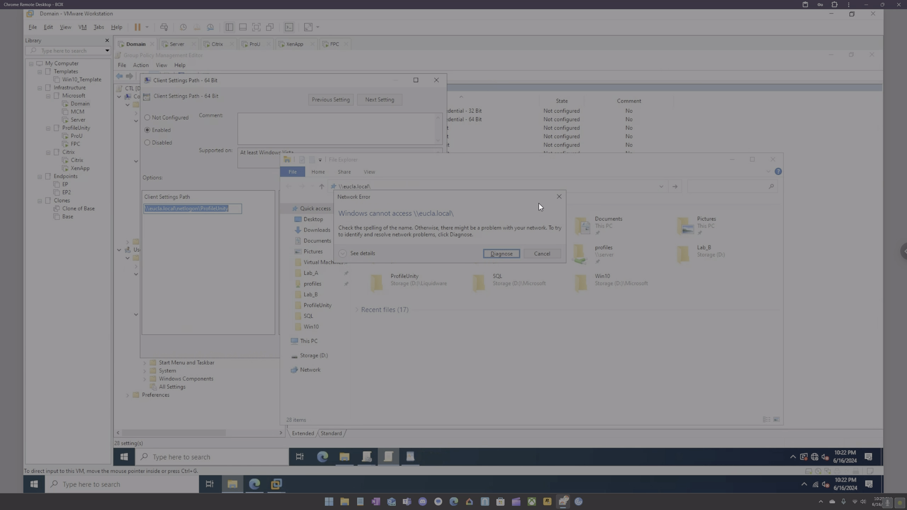
Retry \\eucla.local, then the shortened \\eucla host, each giving a network error.
{"action": "left_click", "coordinate": [557, 197]}
{"action": "left_click", "coordinate": [382, 187]}
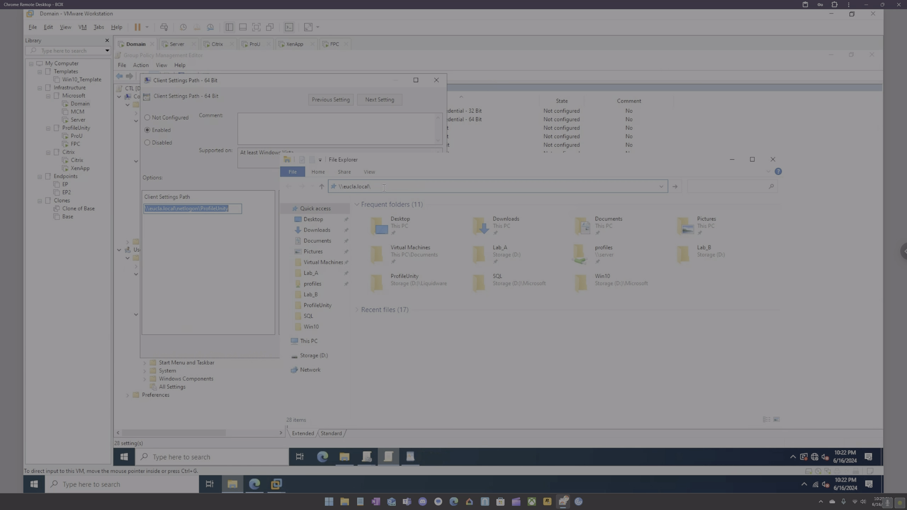
{"action": "key", "text": "Return"}
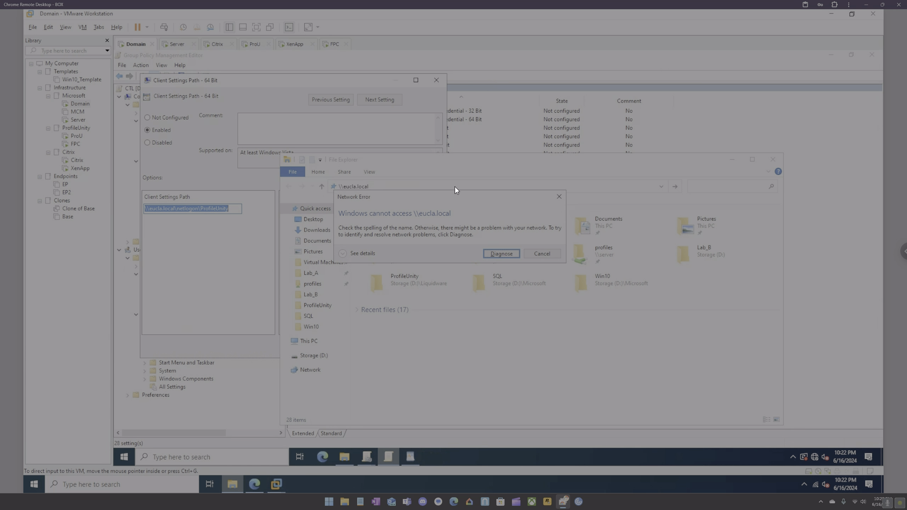
{"action": "left_click", "coordinate": [559, 196]}
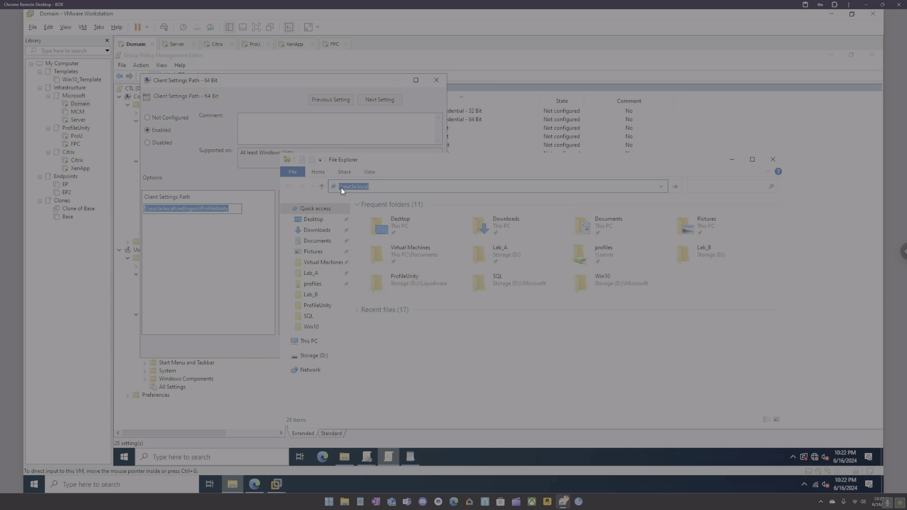
{"action": "left_click", "coordinate": [385, 186]}
{"action": "key", "text": "BackSpace"}
{"action": "key", "text": "BackSpace"}
{"action": "key", "text": "BackSpace"}
{"action": "key", "text": "BackSpace"}
{"action": "key", "text": "ctrl+a"}
{"action": "key", "text": "Return"}
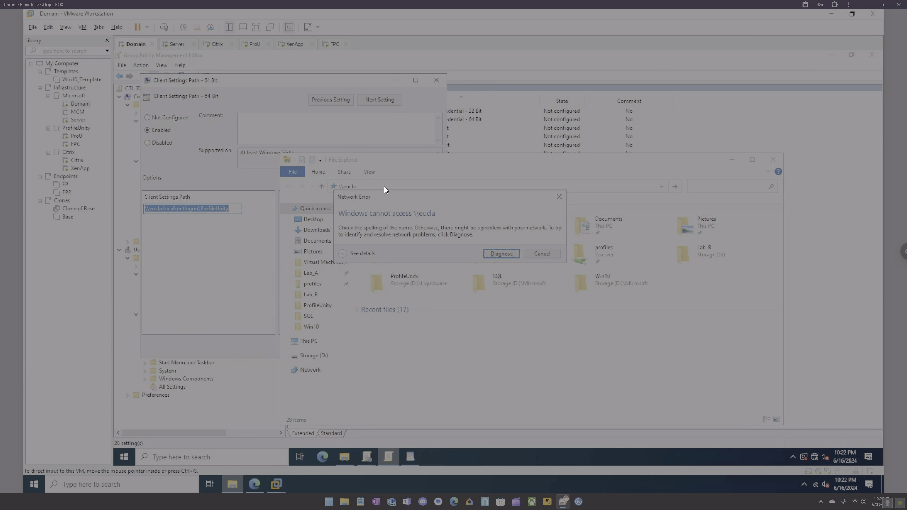
{"action": "left_click", "coordinate": [559, 197]}
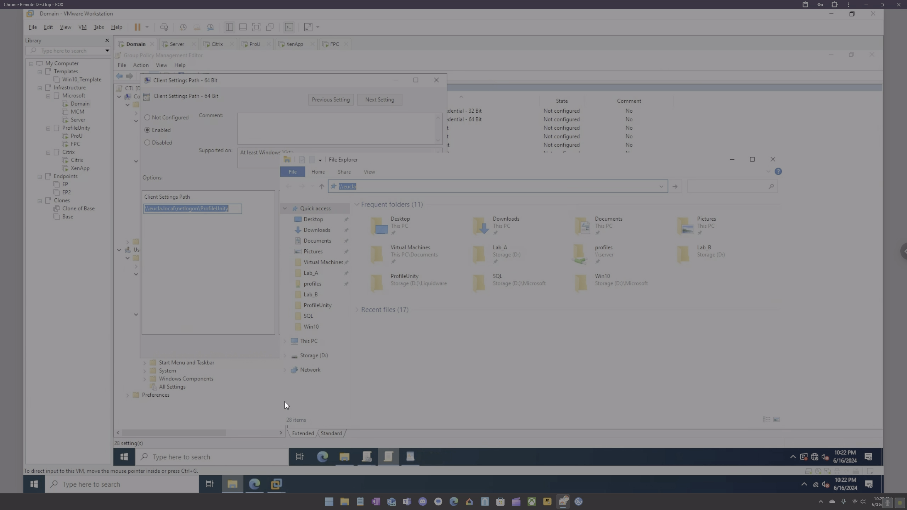
Retype the address as \\eucla, then \\eucla.local, both still unreachable.
{"action": "left_click", "coordinate": [373, 186]}
{"action": "key", "text": "BackSpace"}
{"action": "key", "text": "BackSpace"}
{"action": "key", "text": "BackSpace"}
{"action": "key", "text": "BackSpace"}
{"action": "key", "text": "BackSpace"}
{"action": "key", "text": "BackSpace"}
{"action": "key", "text": "BackSpace"}
{"action": "type", "text": "\\eucla"}
{"action": "key", "text": "Return"}
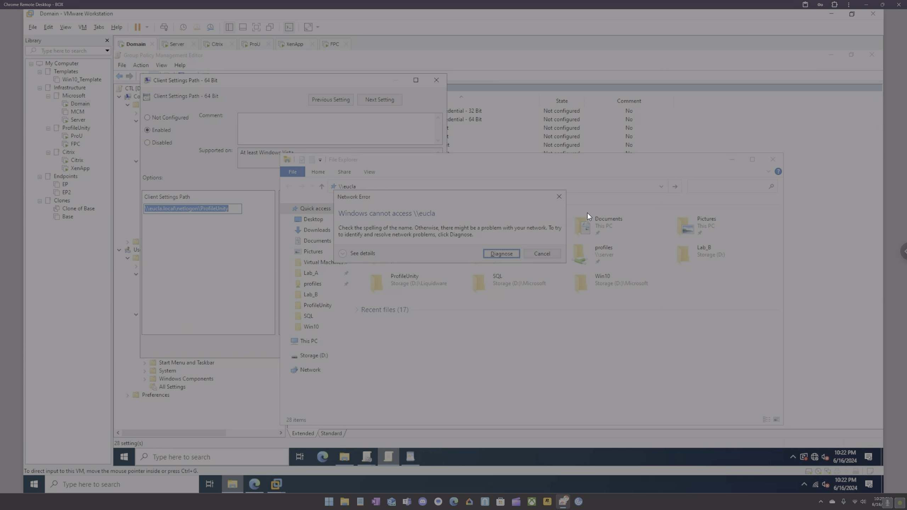
{"action": "left_click", "coordinate": [558, 196]}
{"action": "left_click", "coordinate": [408, 188]}
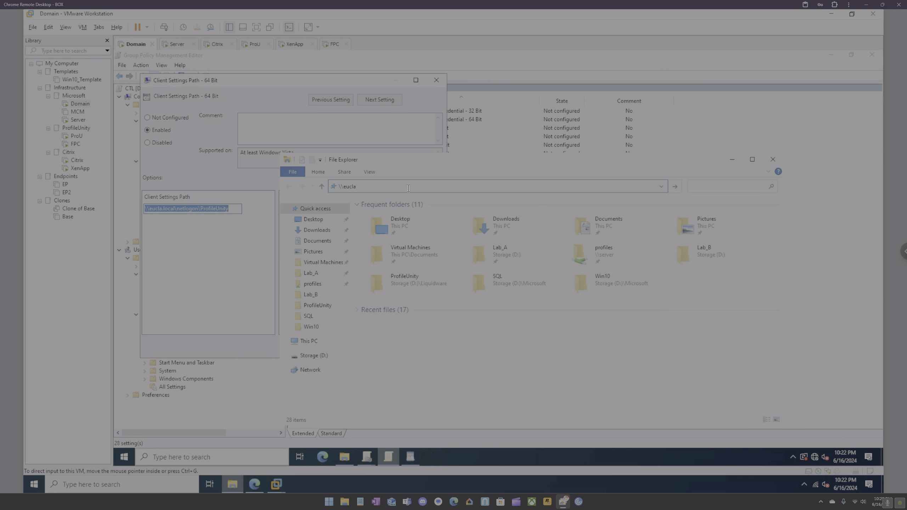
{"action": "type", "text": ".local"}
{"action": "key", "text": "Return"}
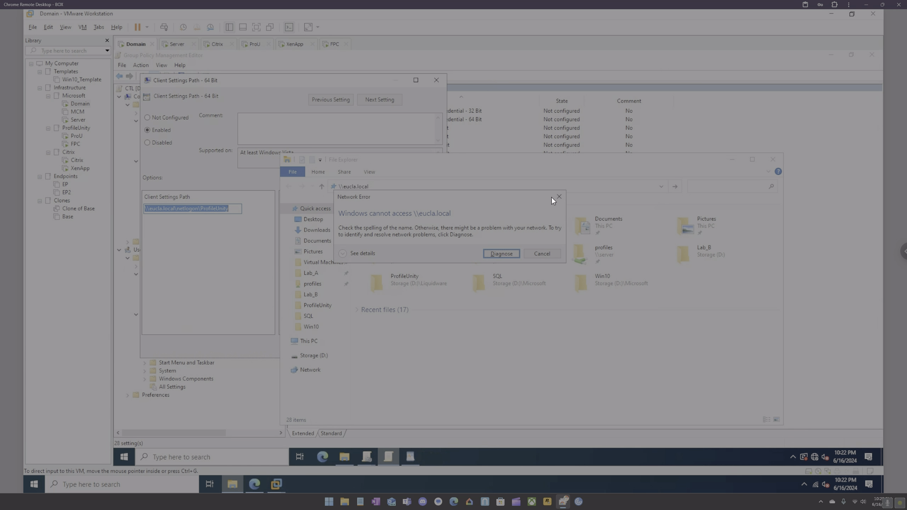
{"action": "left_click", "coordinate": [556, 198]}
{"action": "left_click", "coordinate": [389, 188]}
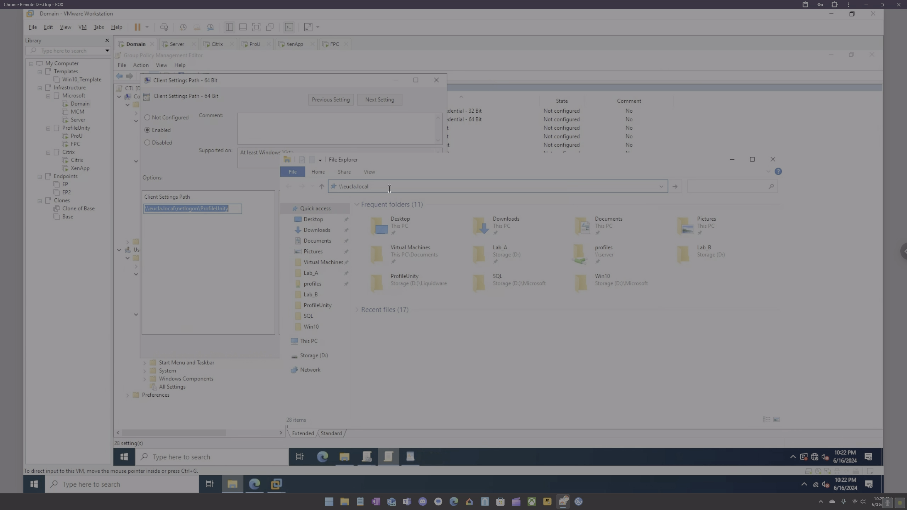
Close File Explorer and the Client Settings Path dialog, and list Liquidware Labs computer policies by state.
{"action": "left_click", "coordinate": [437, 81]}
{"action": "left_click", "coordinate": [175, 339]}
{"action": "left_click", "coordinate": [561, 101]}
{"action": "left_click", "coordinate": [407, 119]}
Open the INI File Path setting and copy its UNC path.
{"action": "double_click", "coordinate": [406, 110]}
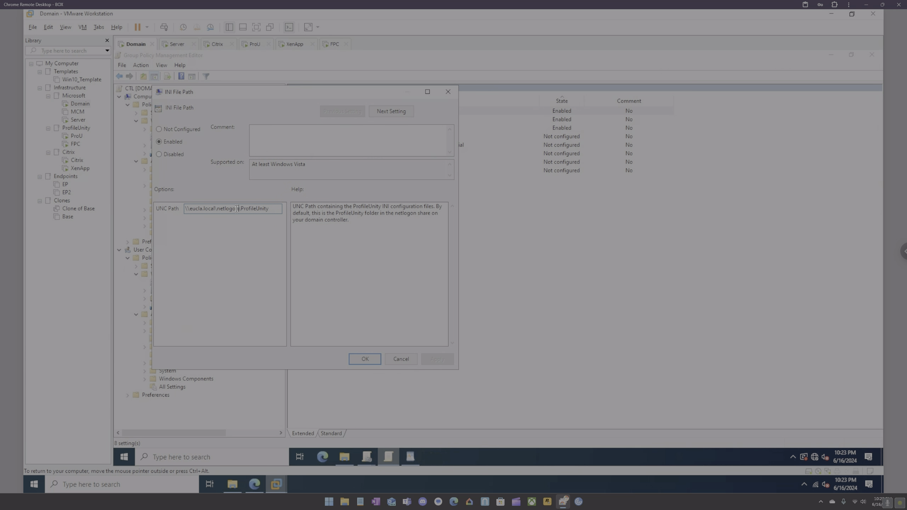
{"action": "left_click_drag", "start_coordinate": [239, 209], "coordinate": [179, 205]}
{"action": "left_click_drag", "start_coordinate": [272, 208], "coordinate": [180, 207]}
{"action": "key", "text": "ctrl+c"}
Try the pasted path in File Explorer, dismiss the error, then browse to \\192.168.35.133.
{"action": "left_click", "coordinate": [232, 484]}
{"action": "left_click", "coordinate": [432, 188]}
{"action": "key", "text": "ctrl+v"}
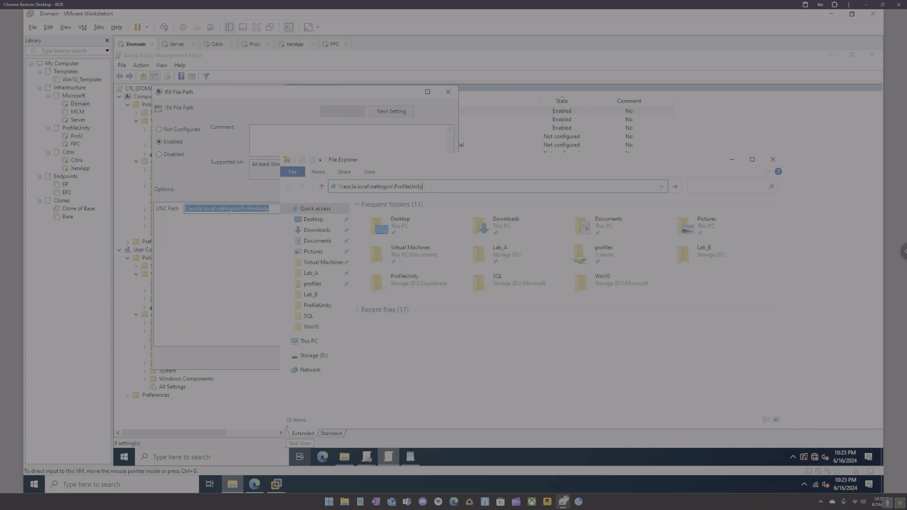
{"action": "key", "text": "Return"}
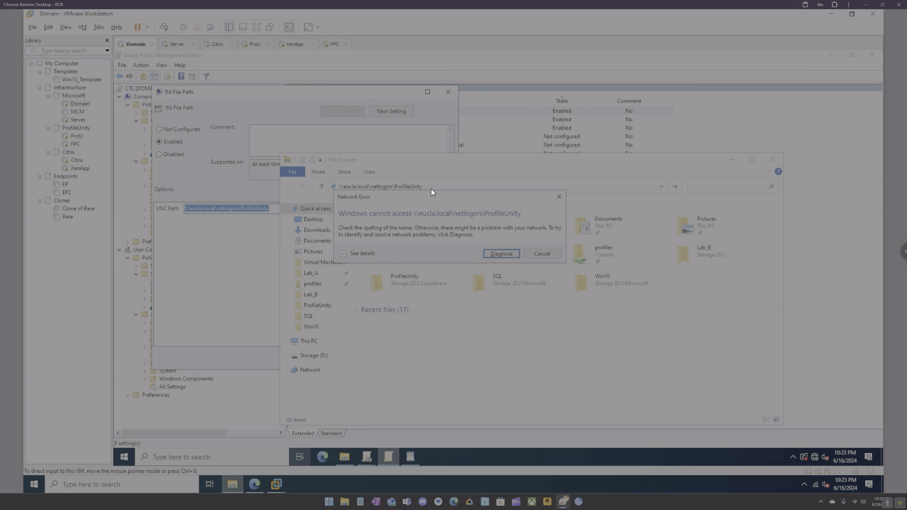
{"action": "left_click", "coordinate": [559, 197]}
{"action": "type", "text": "\\\\"}
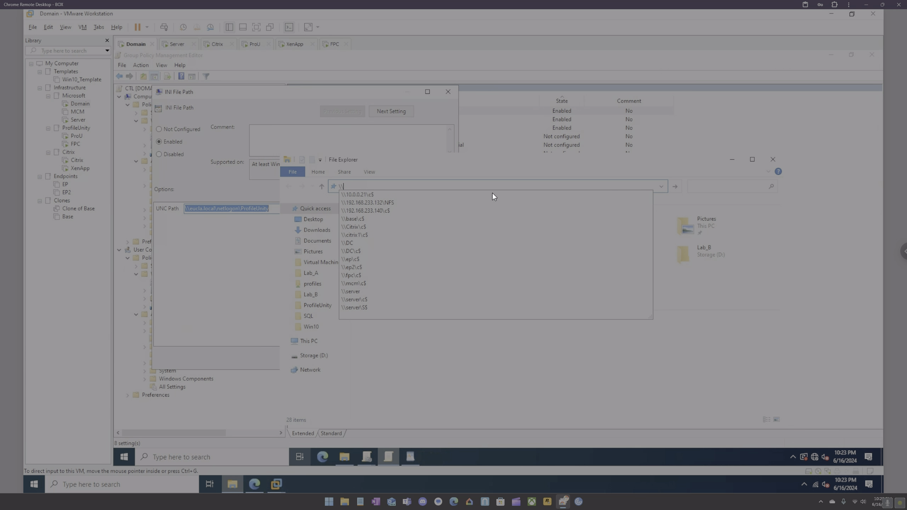
{"action": "type", "text": "192.16"}
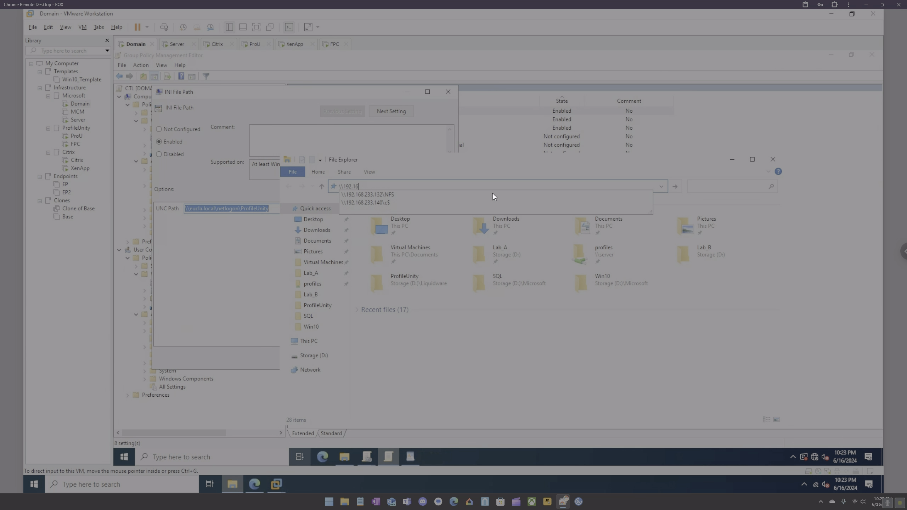
{"action": "type", "text": "8.35.1"}
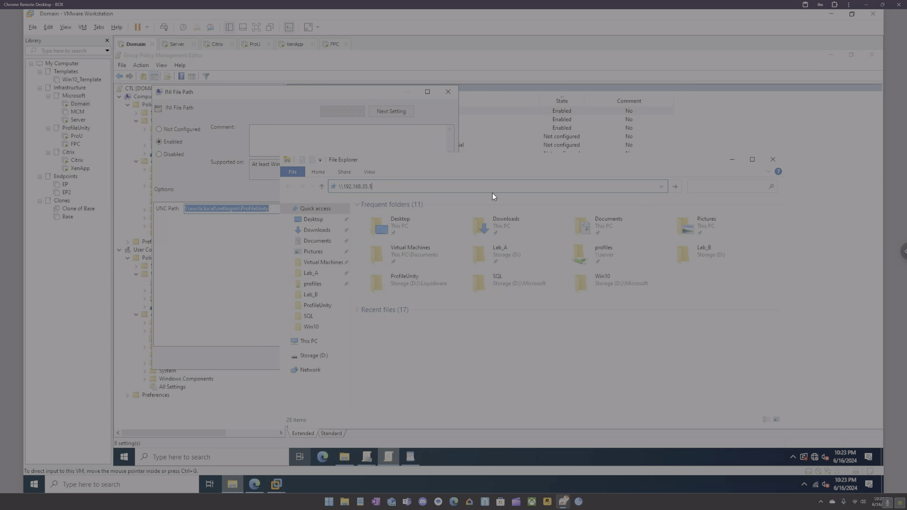
{"action": "type", "text": "33"}
{"action": "key", "text": "Return"}
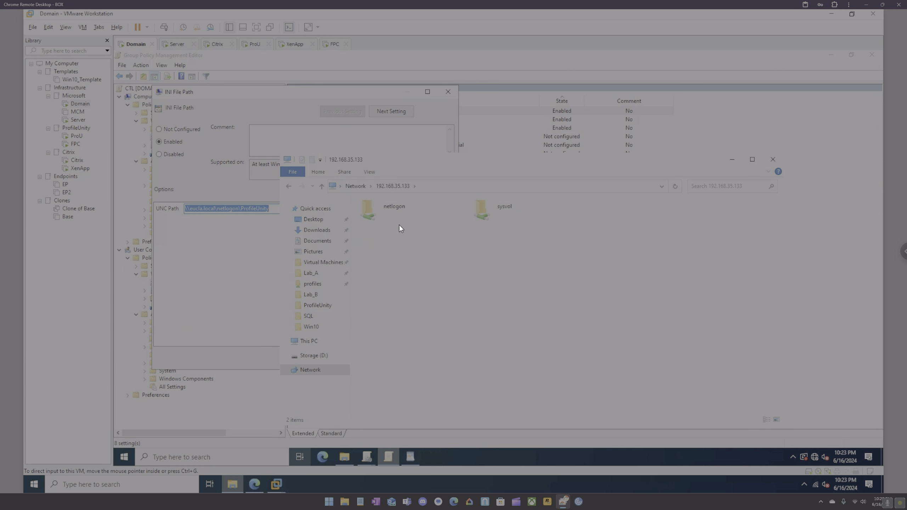
Open the netlogon share and submit the administrator user name and password, which get denied.
{"action": "double_click", "coordinate": [396, 214]}
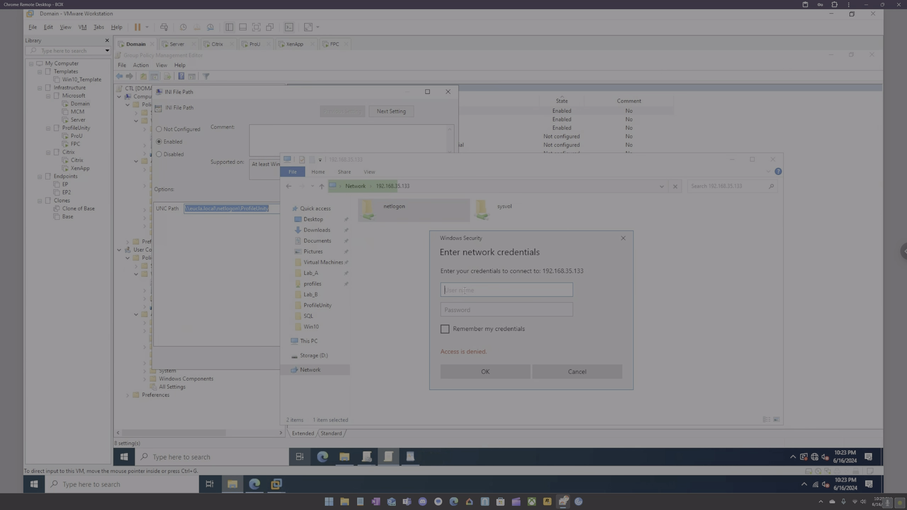
{"action": "type", "text": "s"}
{"action": "key", "text": "BackSpace"}
{"action": "type", "text": "citrixadmin"}
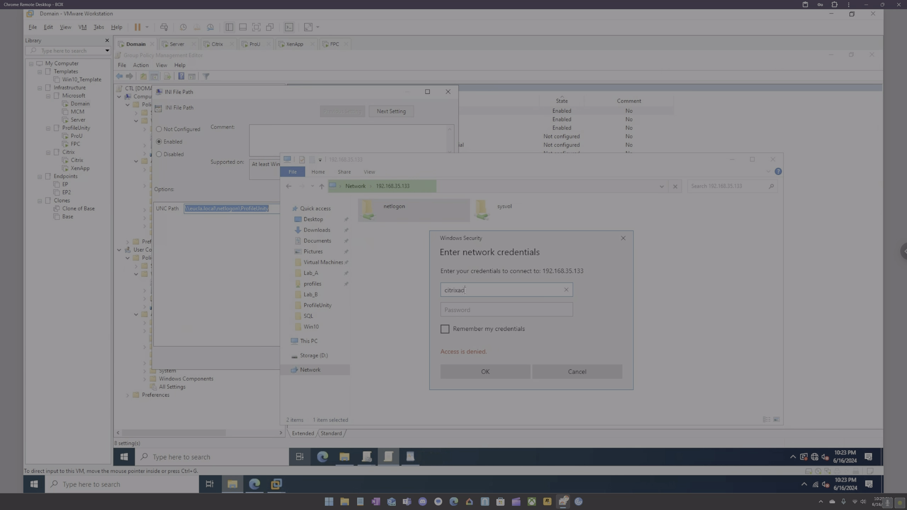
{"action": "key", "text": "Tab"}
{"action": "type", "text": "••••••••••"}
{"action": "key", "text": "Return"}
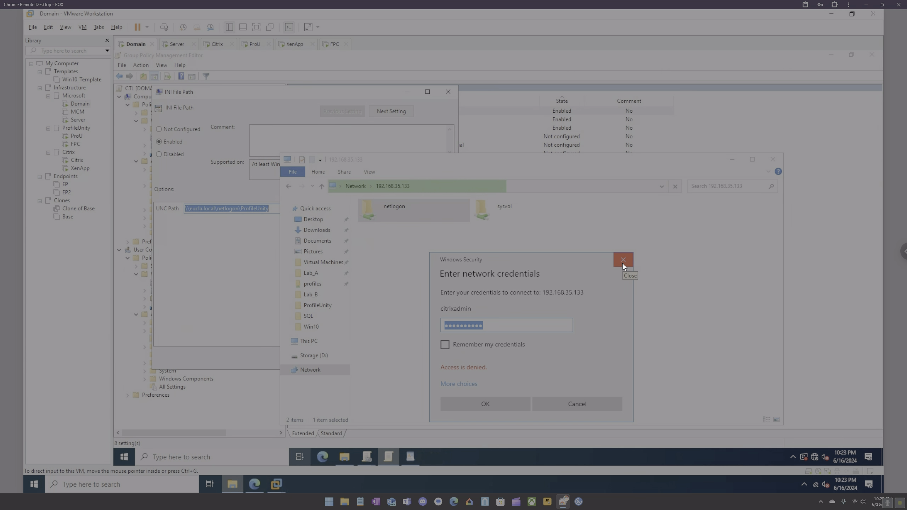
Run ipconfig in Command Prompt to confirm IPv4 address 192.168.35.133, then close it.
{"action": "left_click", "coordinate": [241, 455]}
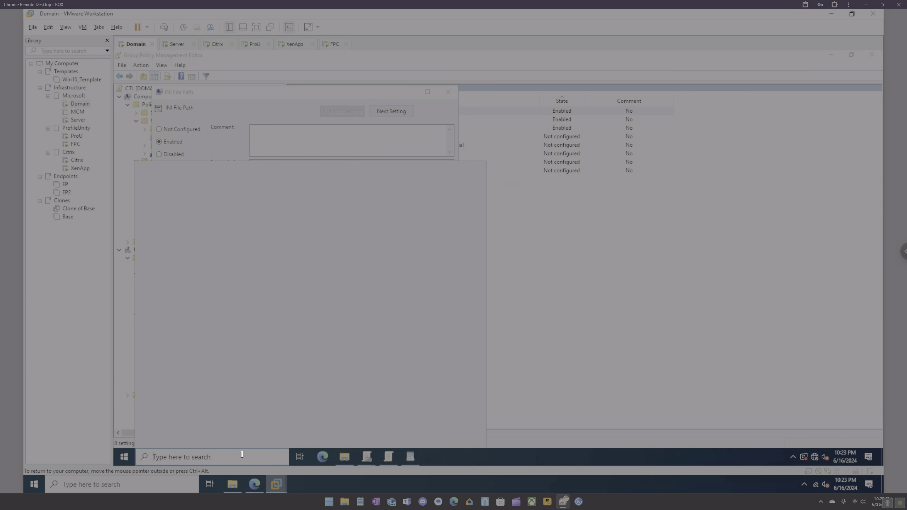
{"action": "type", "text": "cmd"}
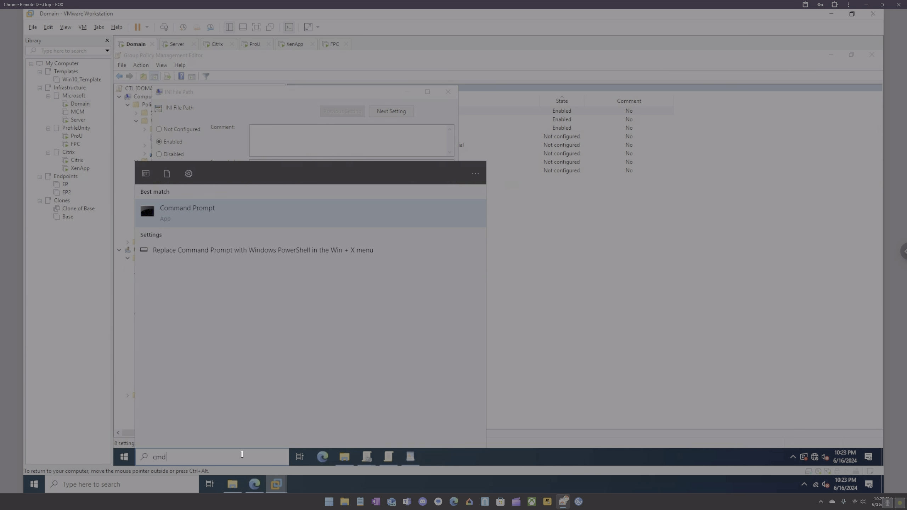
{"action": "key", "text": "Return"}
{"action": "type", "text": "ip"}
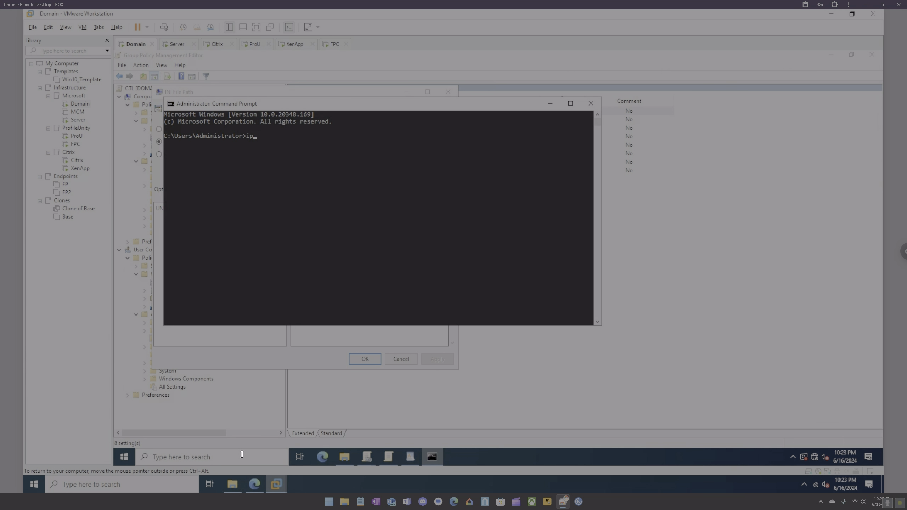
{"action": "type", "text": "config"}
{"action": "key", "text": "Return"}
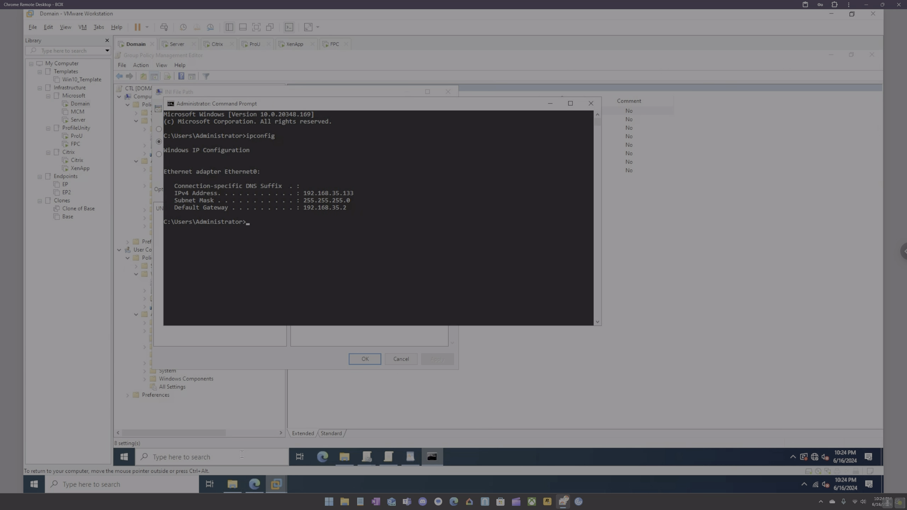
{"action": "left_click", "coordinate": [589, 104]}
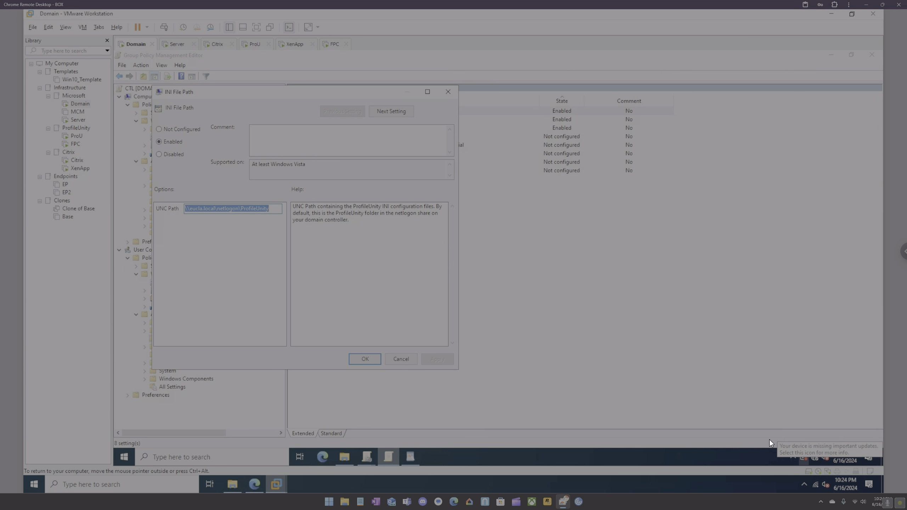
Close the INI File Path dialog and restart the Domain server from Start's Shut down or sign out menu.
{"action": "left_click", "coordinate": [408, 358]}
{"action": "right_click", "coordinate": [133, 455]}
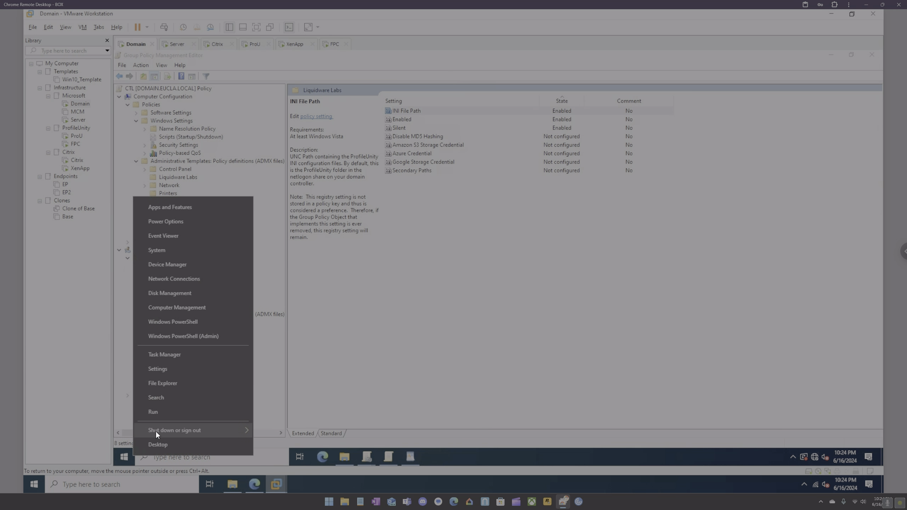
{"action": "mouse_move", "coordinate": [246, 429]}
{"action": "left_click", "coordinate": [280, 427]}
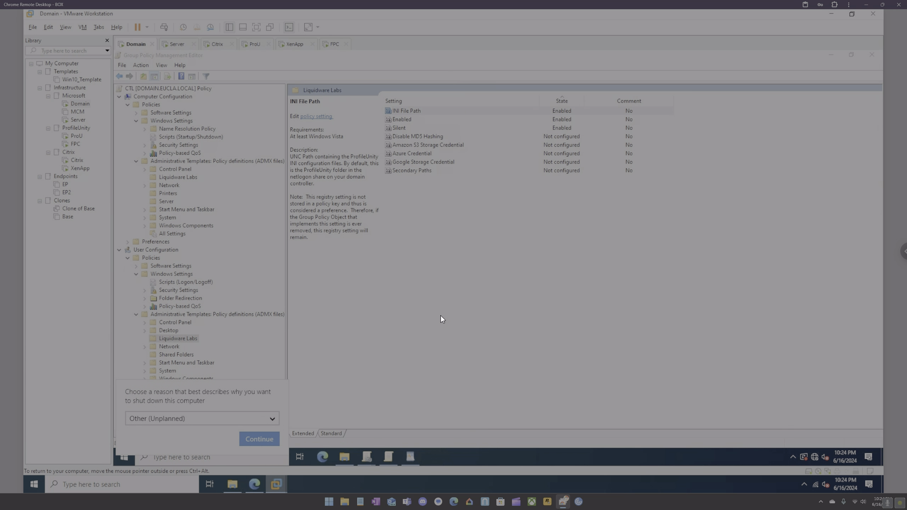
{"action": "left_click", "coordinate": [267, 443]}
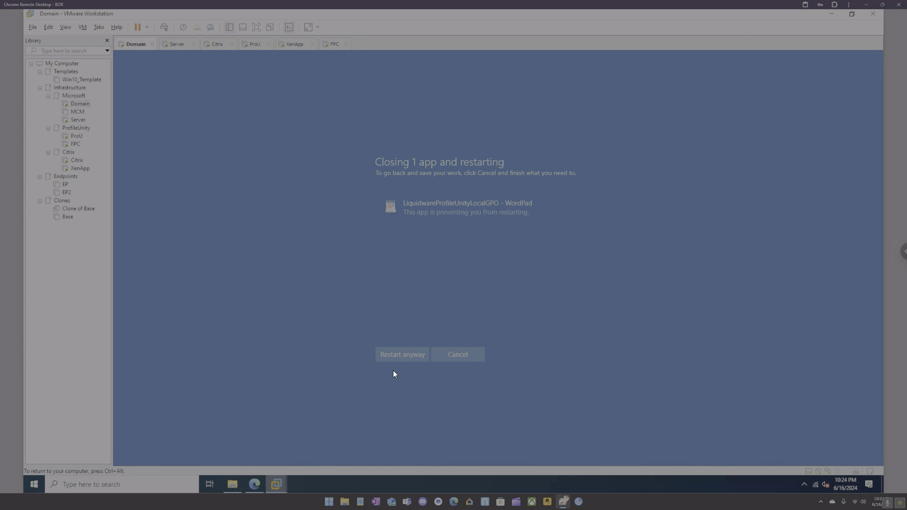
Choose Restart anyway so the Domain VM reboots despite the open WordPad document.
{"action": "left_click", "coordinate": [397, 355]}
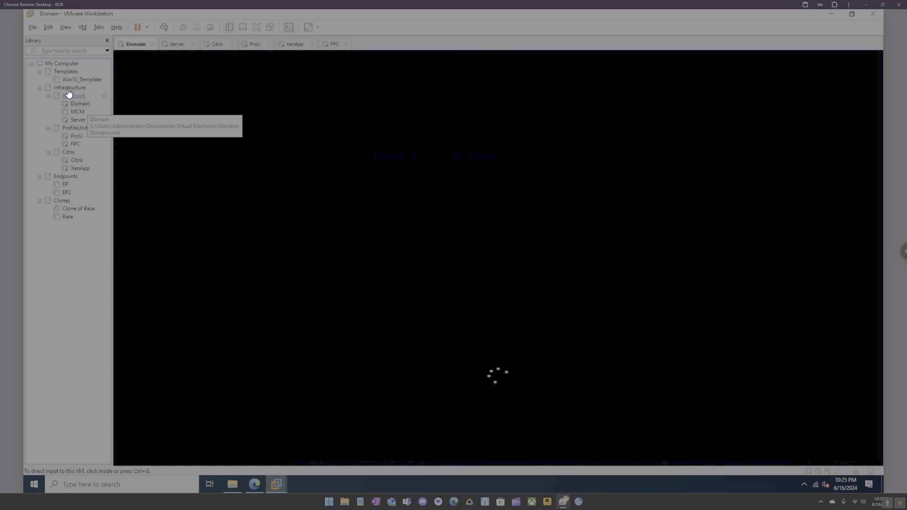
{"action": "right_click", "coordinate": [67, 81]}
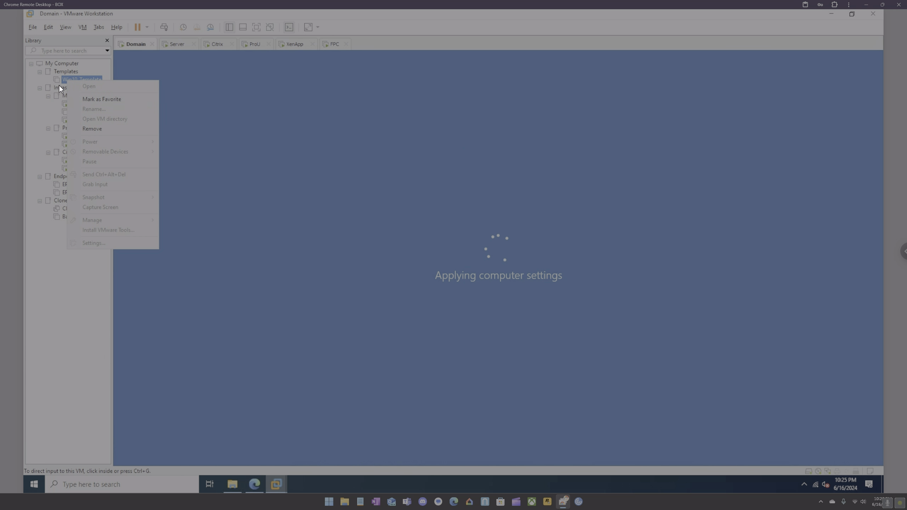
{"action": "left_click", "coordinate": [57, 79]}
{"action": "right_click", "coordinate": [72, 81]}
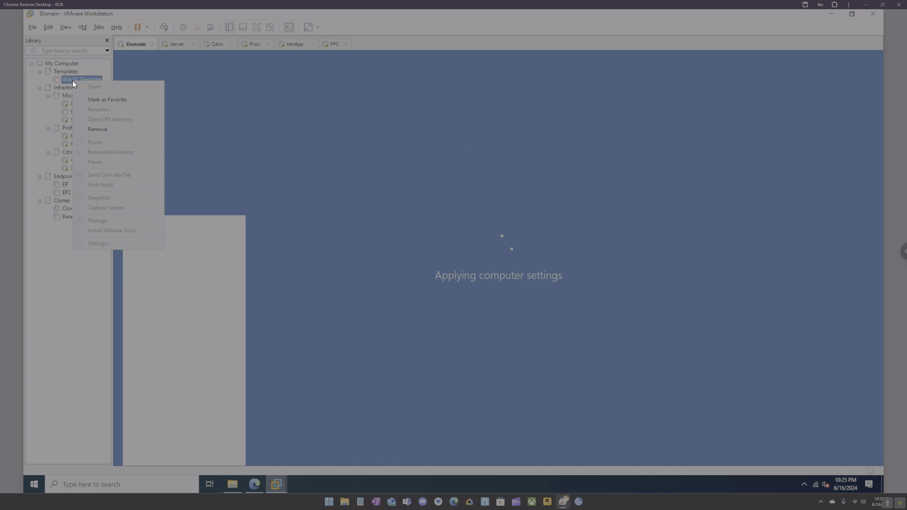
{"action": "right_click", "coordinate": [67, 80]}
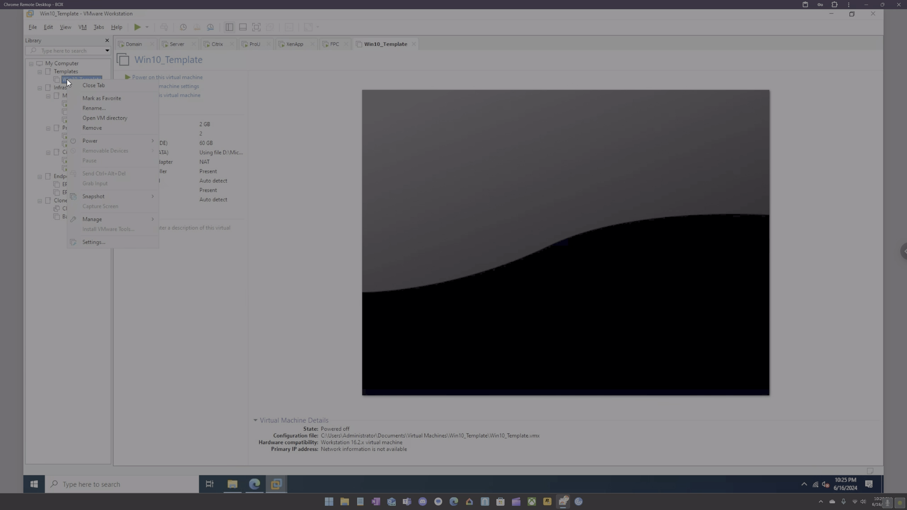
{"action": "mouse_move", "coordinate": [115, 218]}
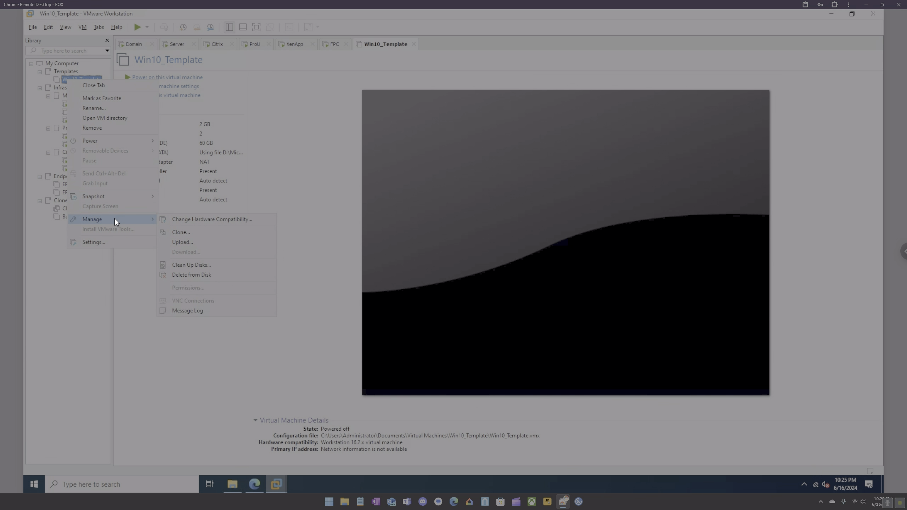
{"action": "left_click", "coordinate": [414, 44]}
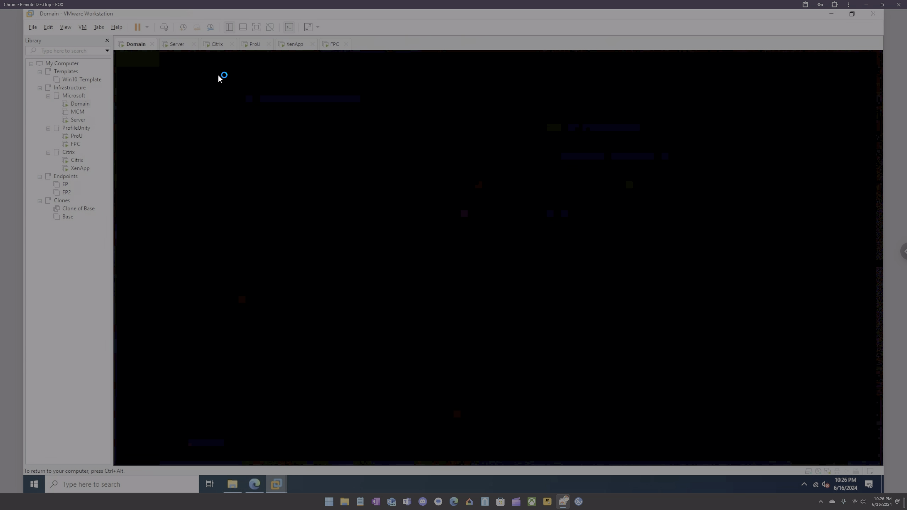
On the Citrix server, find the \\eucla share unreachable from File Explorer, then return to the Domain server.
{"action": "left_click", "coordinate": [212, 47]}
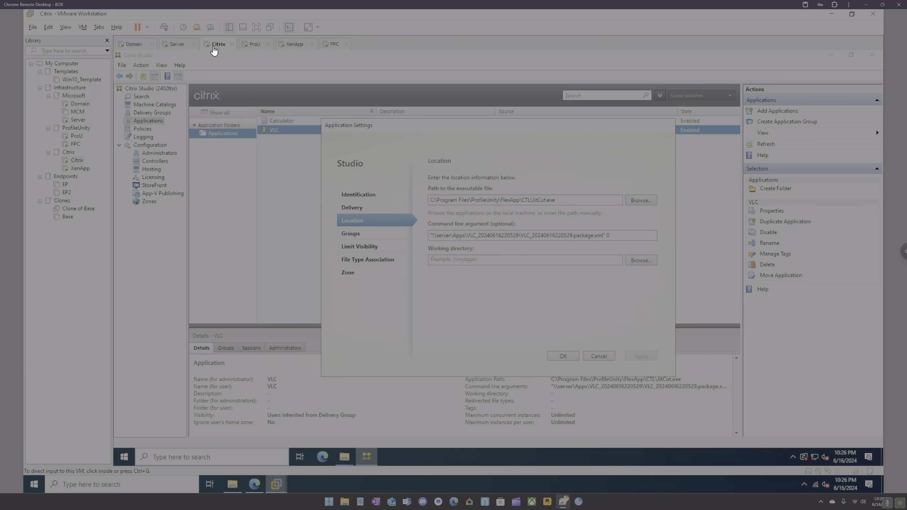
{"action": "left_click", "coordinate": [344, 456]}
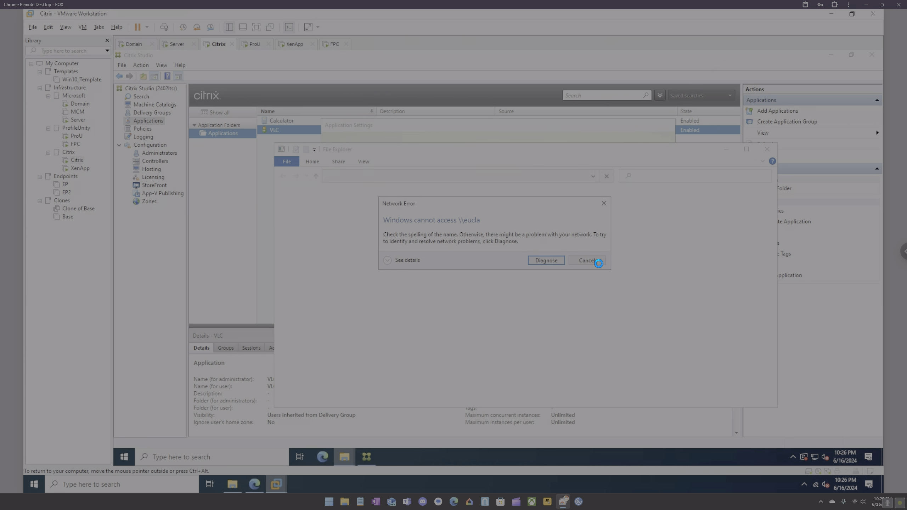
{"action": "left_click", "coordinate": [588, 263]}
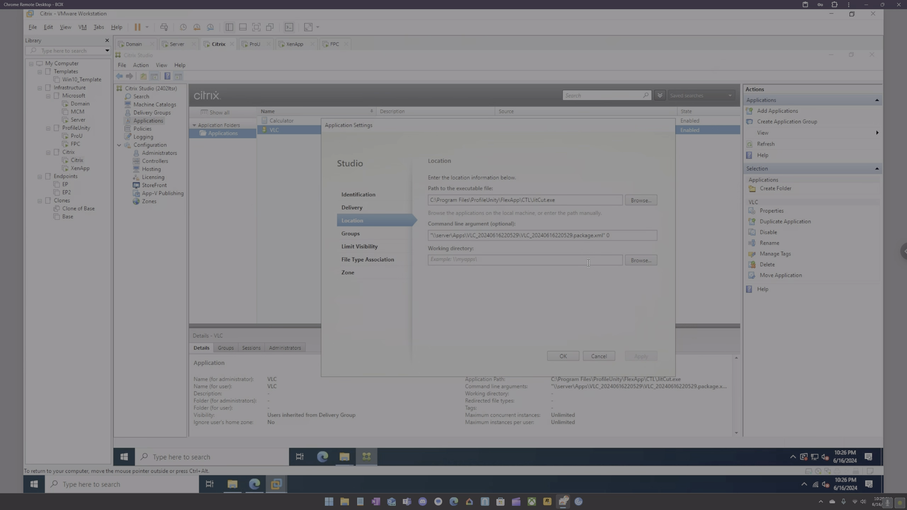
{"action": "left_click", "coordinate": [128, 44]}
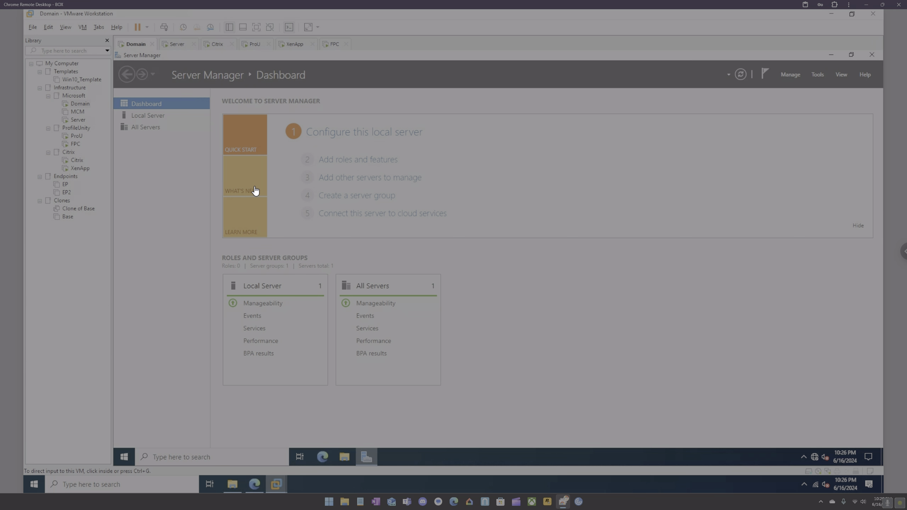
After \\eucla fails, open the \\domain share's NETLOGON folder showing ProfileUnity.
{"action": "left_click", "coordinate": [194, 459]}
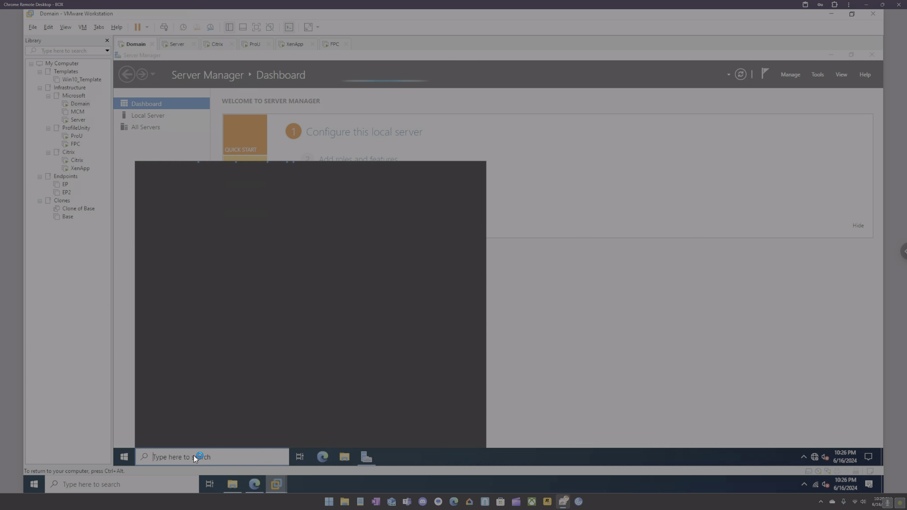
{"action": "type", "text": "\\eeu"}
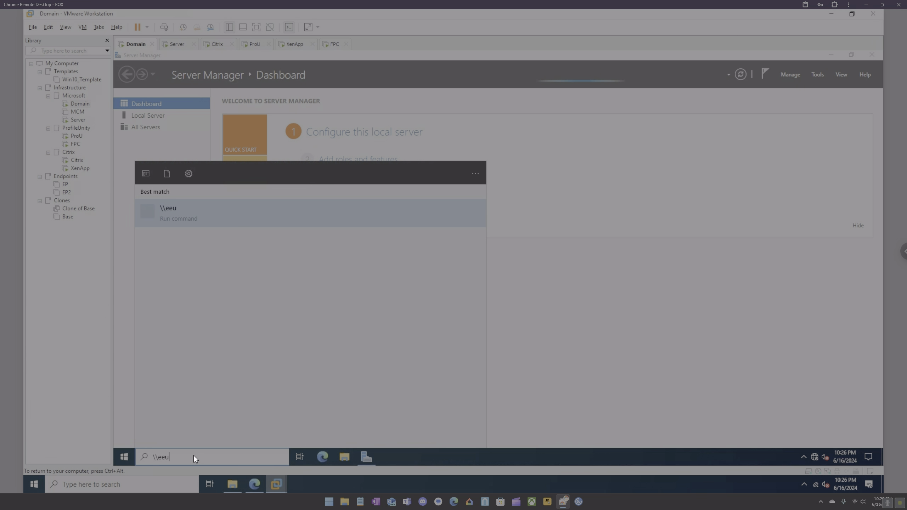
{"action": "key", "text": "BackSpace"}
{"action": "key", "text": "BackSpace"}
{"action": "type", "text": "ucla"}
{"action": "key", "text": "Return"}
{"action": "left_click", "coordinate": [602, 203]}
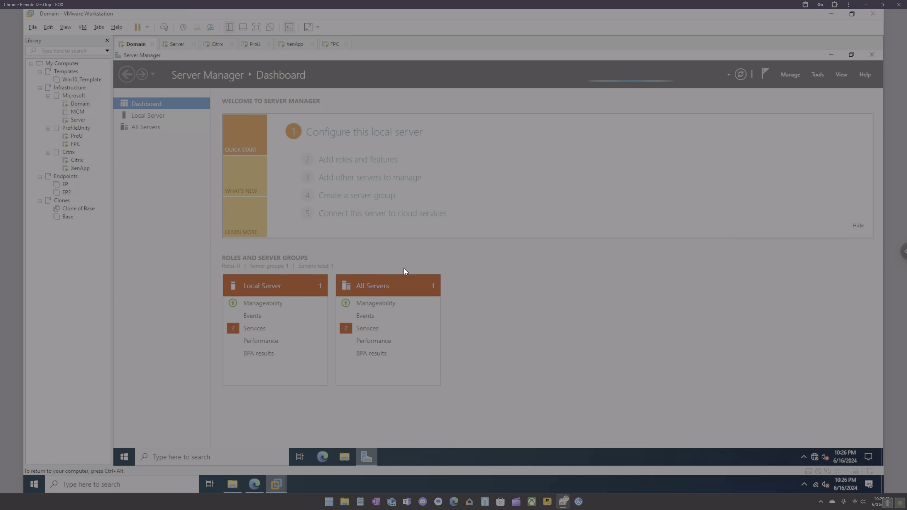
{"action": "left_click", "coordinate": [193, 454]}
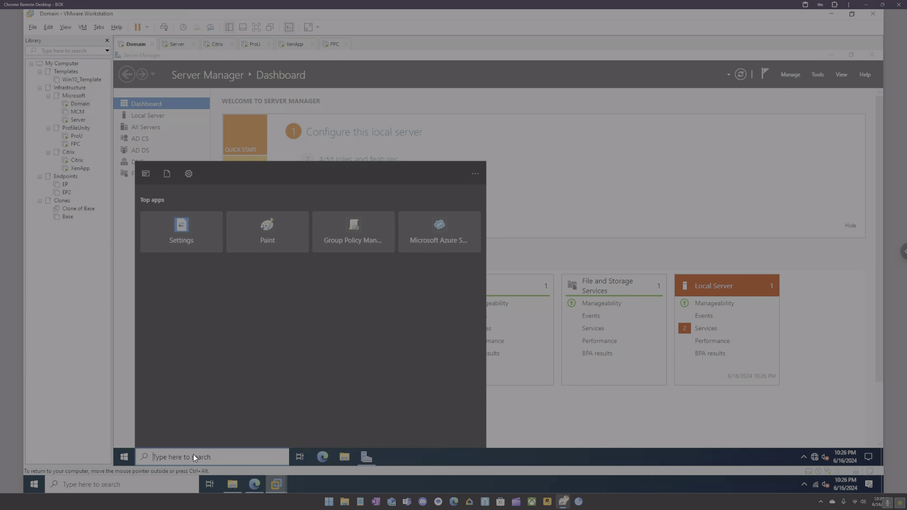
{"action": "type", "text": "\\d"}
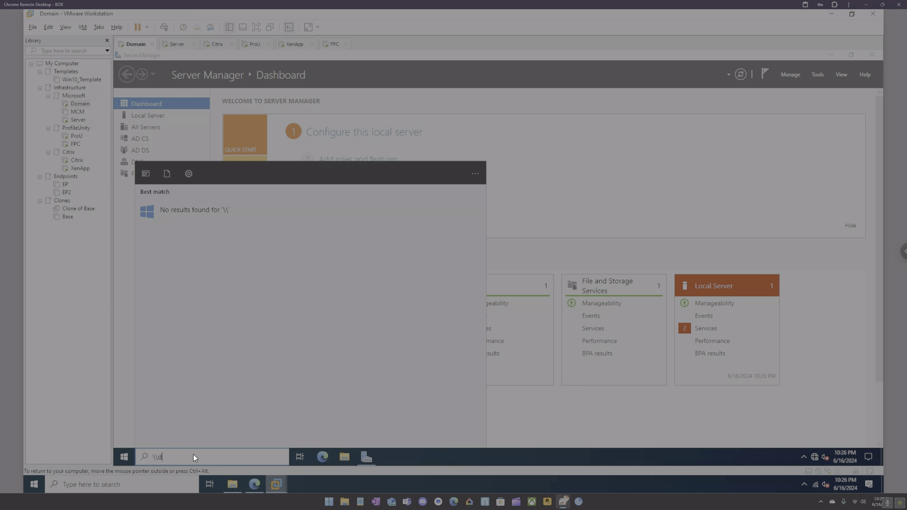
{"action": "type", "text": "omain"}
{"action": "key", "text": "Return"}
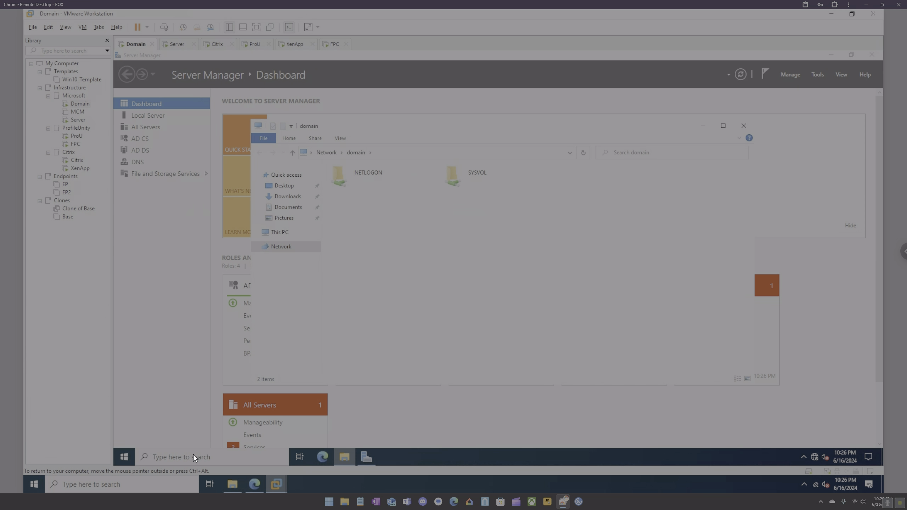
{"action": "double_click", "coordinate": [384, 180]}
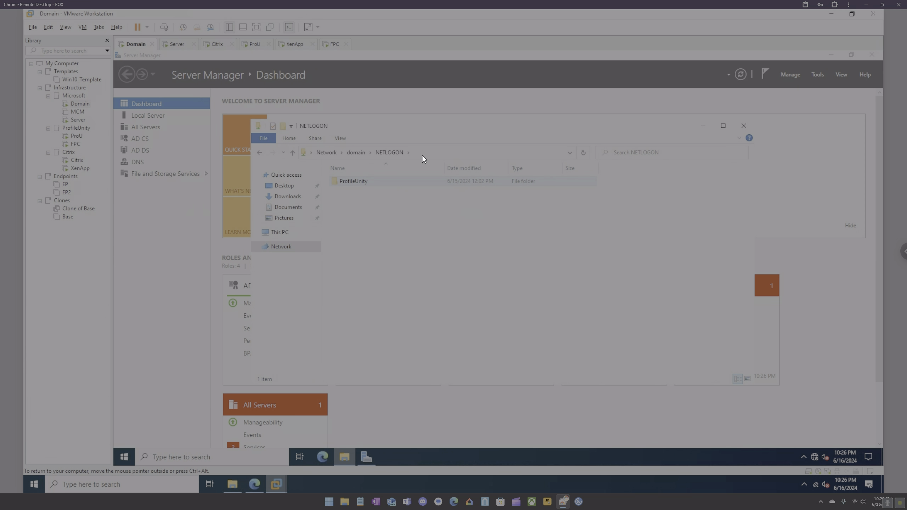
Launch Group Policy Management with gpmc.msc.
{"action": "left_click", "coordinate": [124, 457]}
{"action": "type", "text": "gpmc.msc"}
{"action": "key", "text": "Return"}
{"action": "left_click", "coordinate": [177, 158]}
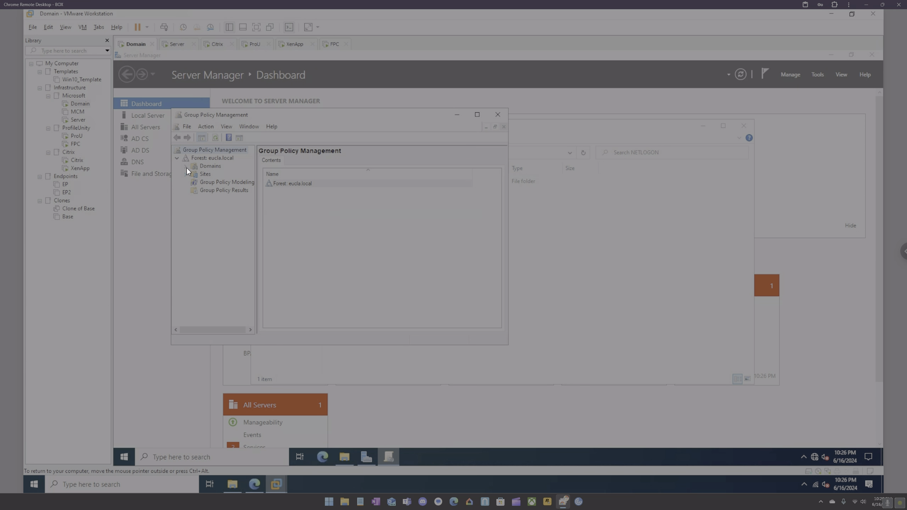
Expand Domains, open \\eucla.local\NETLOGON and view its full path, then go to the XenApp VM.
{"action": "left_click", "coordinate": [186, 168]}
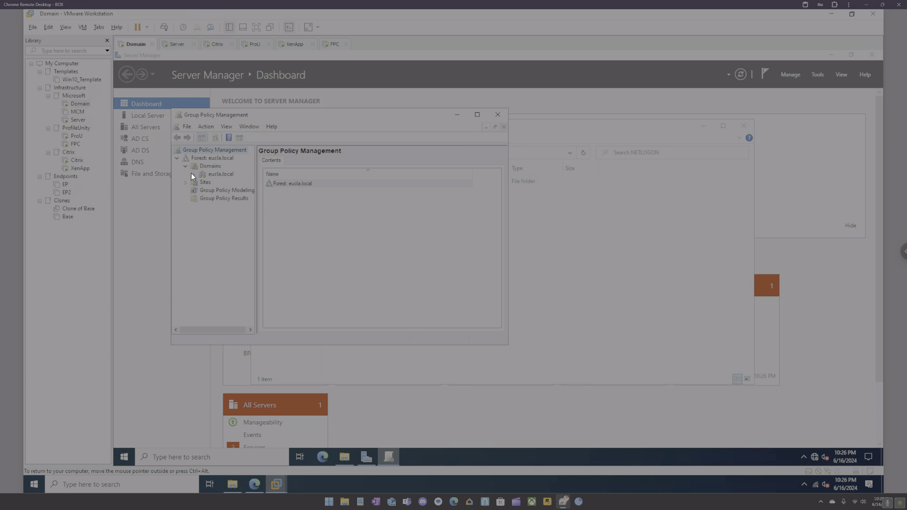
{"action": "left_click", "coordinate": [200, 456]}
{"action": "type", "text": "eu"}
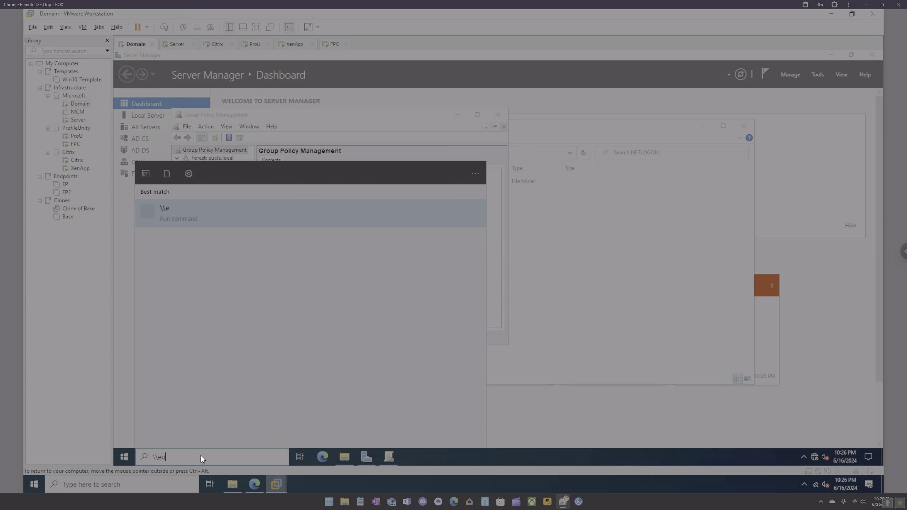
{"action": "type", "text": "cla.local"}
{"action": "key", "text": "Return"}
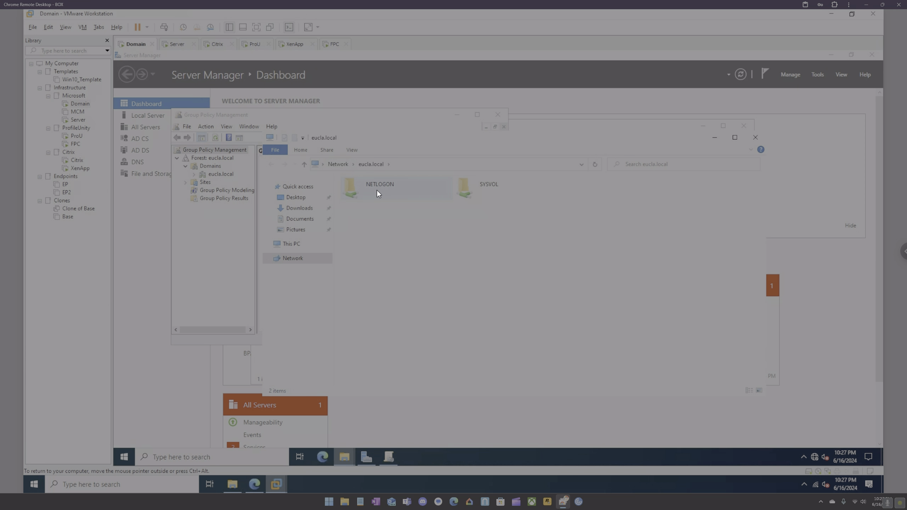
{"action": "double_click", "coordinate": [377, 191]}
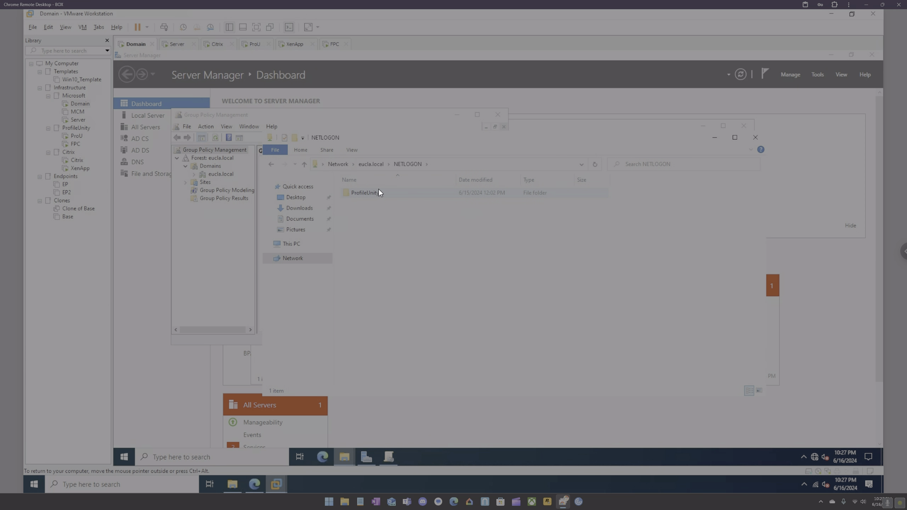
{"action": "left_click", "coordinate": [444, 165]}
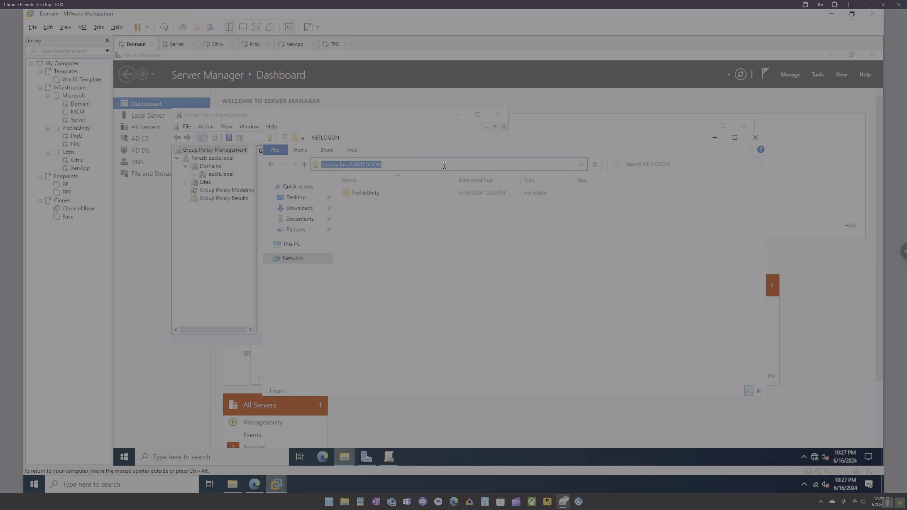
{"action": "left_click", "coordinate": [294, 49]}
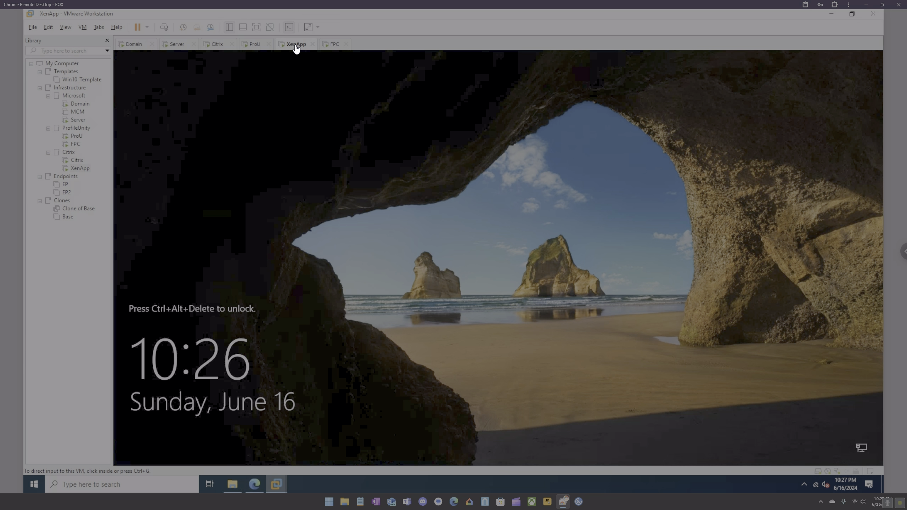
Restart the XenApp guest with Power > Restart Guest.
{"action": "right_click", "coordinate": [296, 48]}
{"action": "mouse_move", "coordinate": [354, 63]}
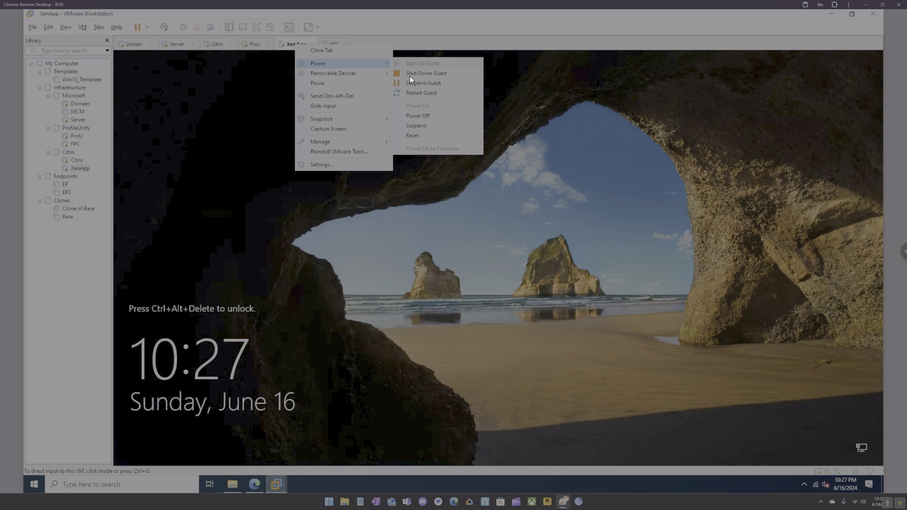
{"action": "left_click", "coordinate": [415, 92]}
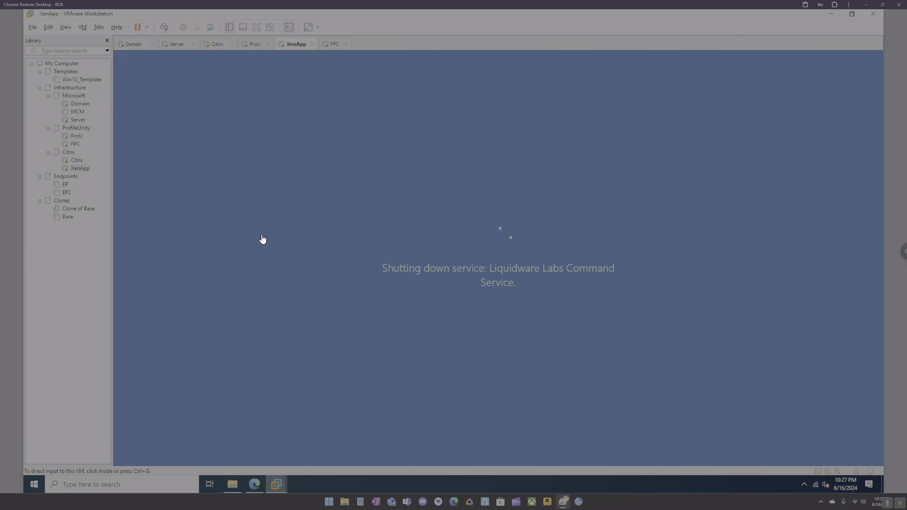
Cancel the network credentials prompt, close Explorer, and return to the Domain machine.
{"action": "left_click", "coordinate": [233, 484]}
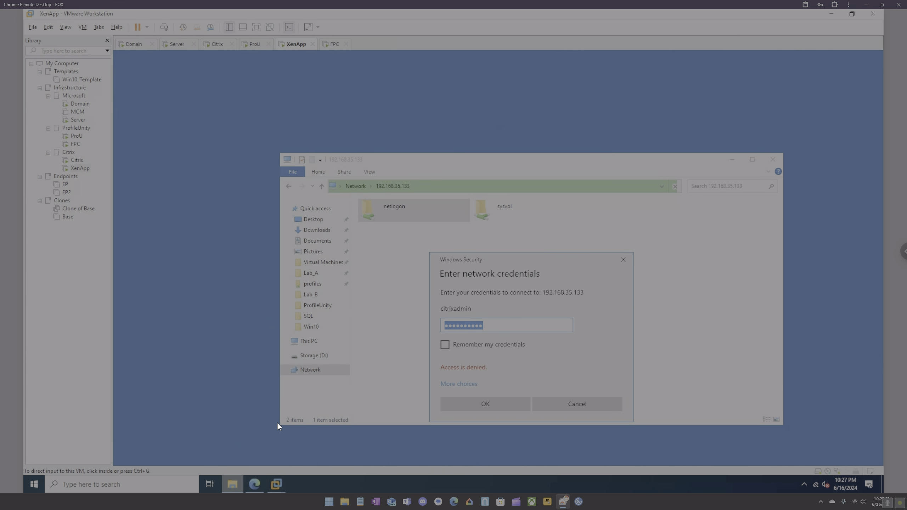
{"action": "left_click", "coordinate": [622, 261]}
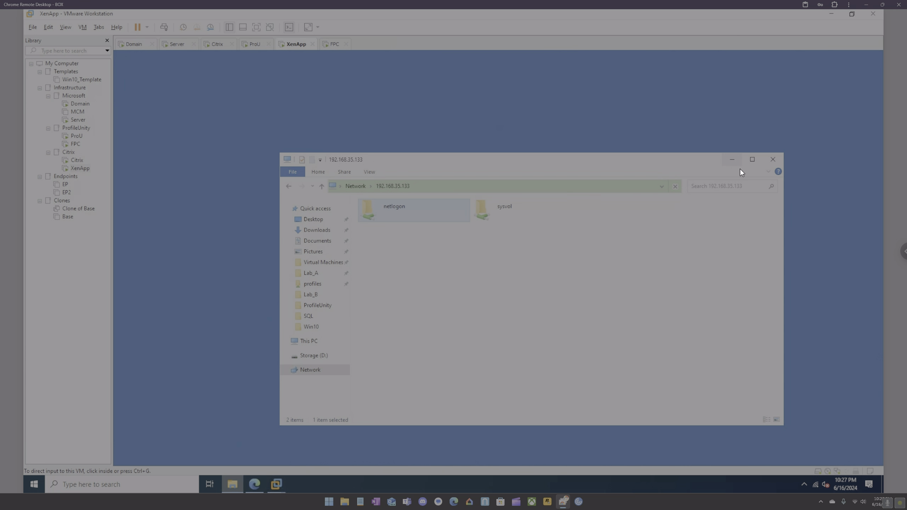
{"action": "left_click", "coordinate": [771, 160]}
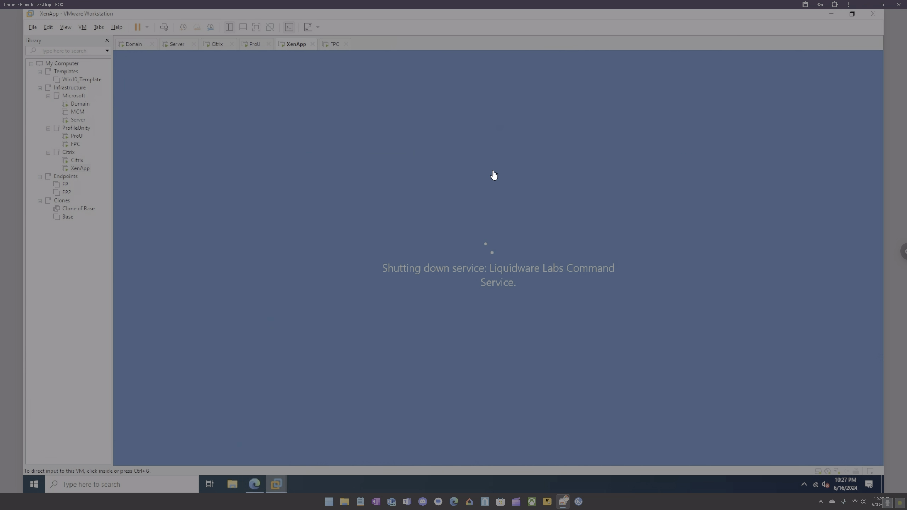
{"action": "left_click", "coordinate": [134, 44]}
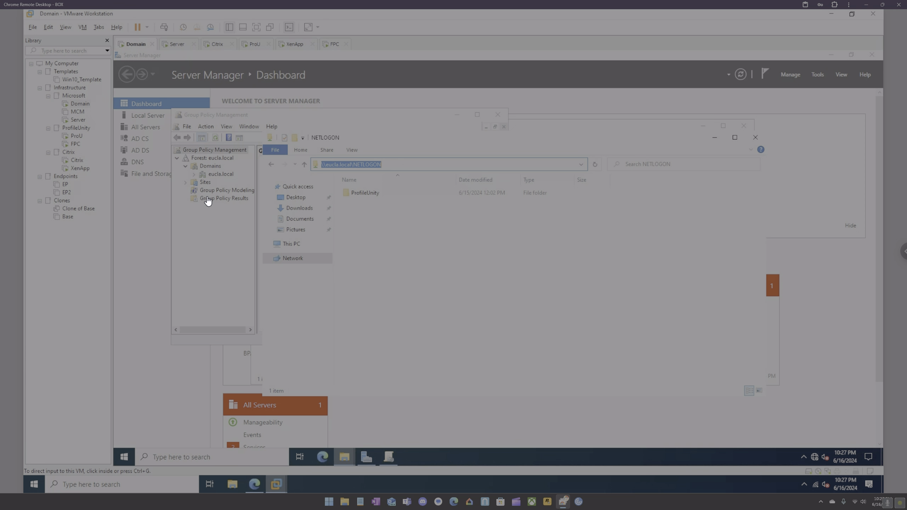
Open the CTL policy under eucla.local > FlexApp CTL for editing, maximized.
{"action": "left_click", "coordinate": [193, 175]}
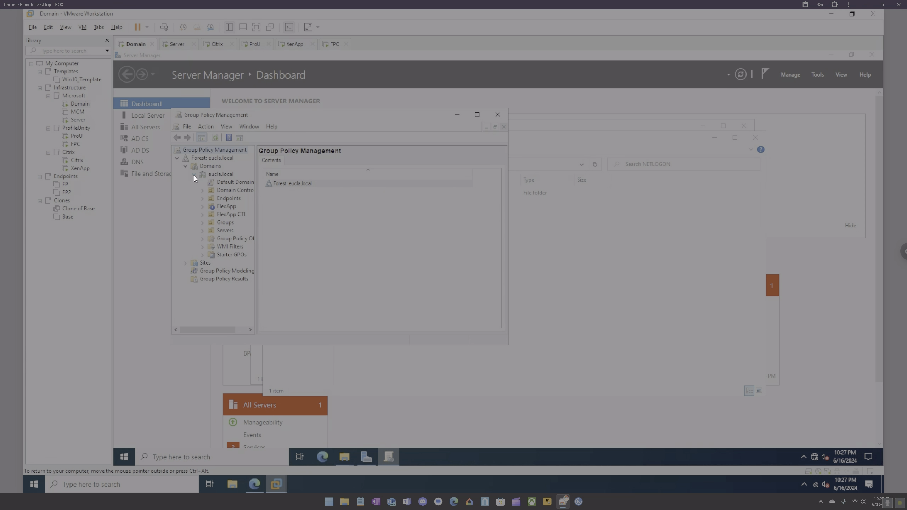
{"action": "left_click", "coordinate": [202, 214]}
{"action": "right_click", "coordinate": [223, 221]}
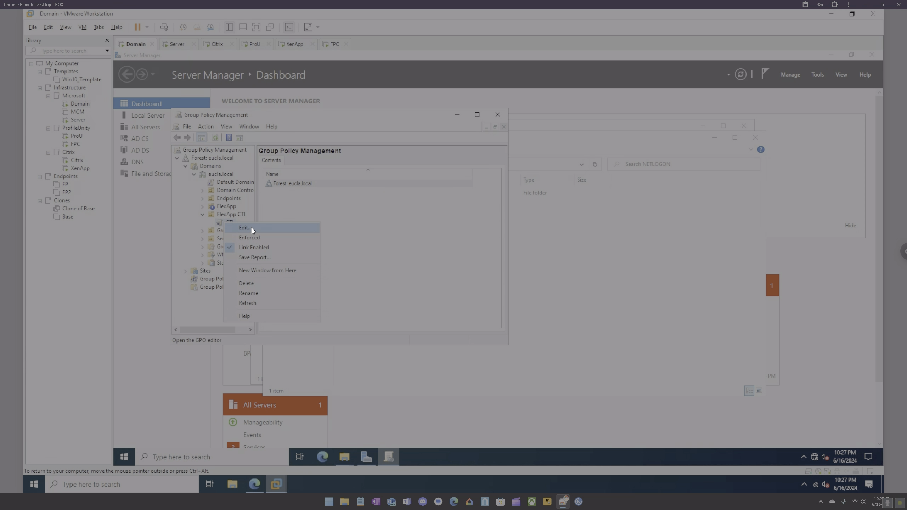
{"action": "left_click", "coordinate": [251, 227]}
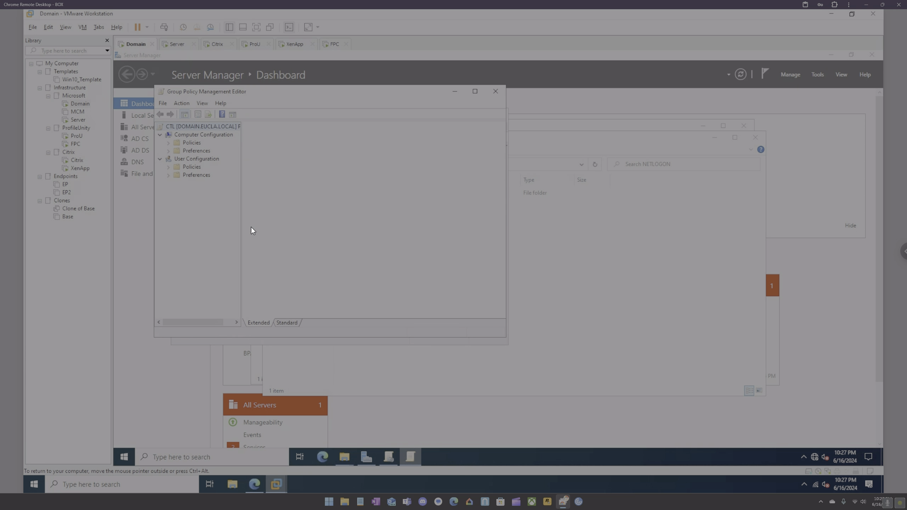
{"action": "left_click", "coordinate": [473, 94]}
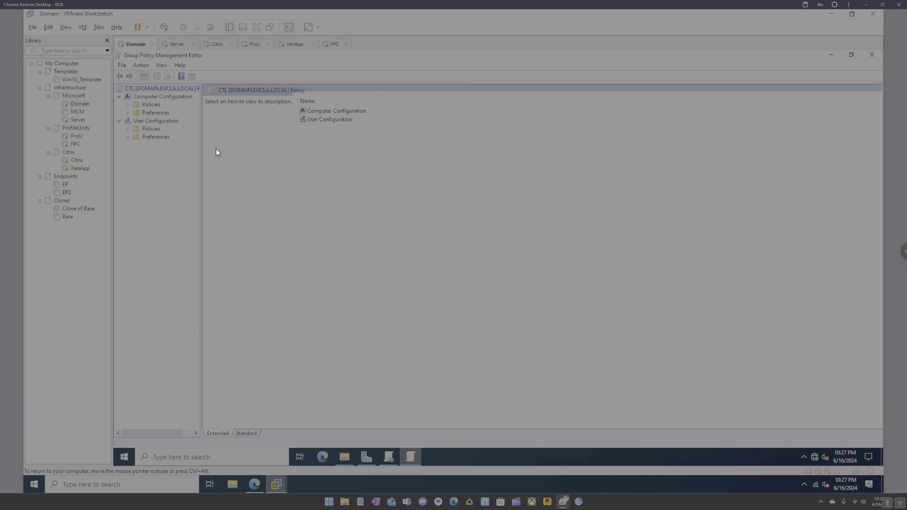
Check the user-side Liquidware Labs settings, then list the 28 computer-side ones alphabetically.
{"action": "left_click", "coordinate": [127, 129]}
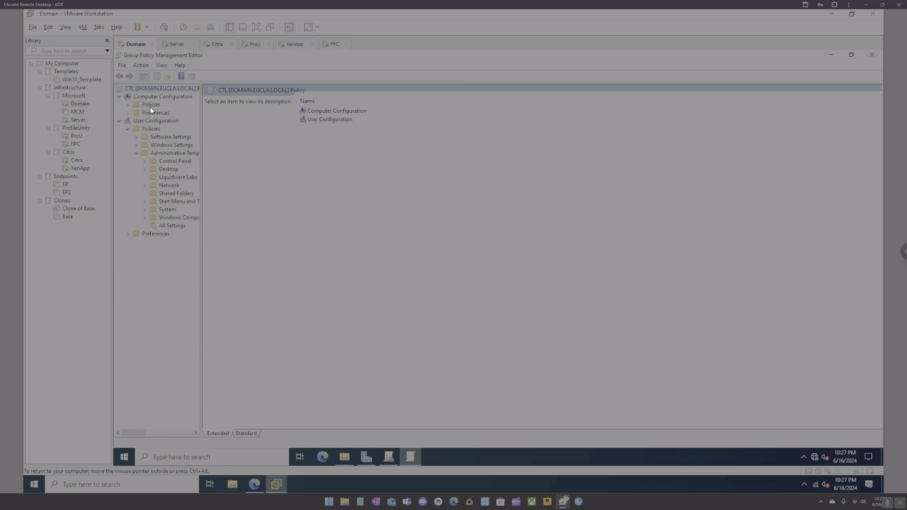
{"action": "left_click", "coordinate": [184, 176]}
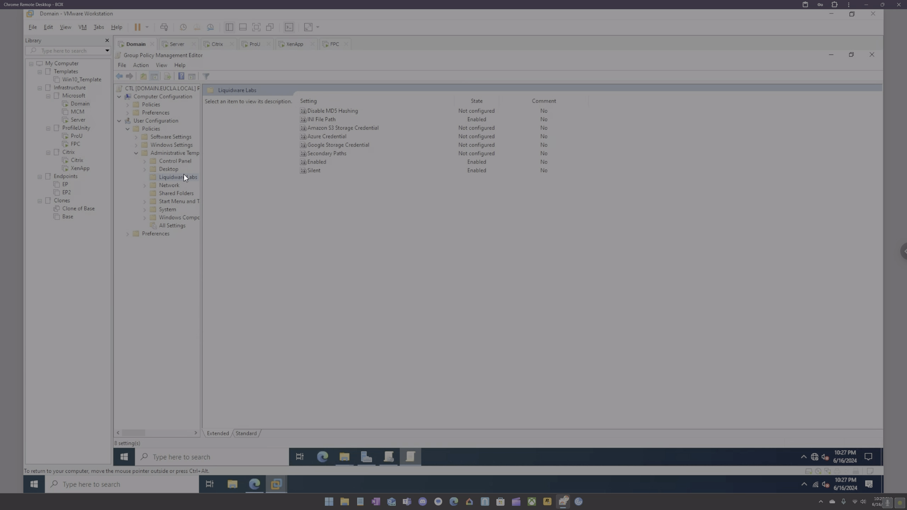
{"action": "left_click", "coordinate": [485, 100]}
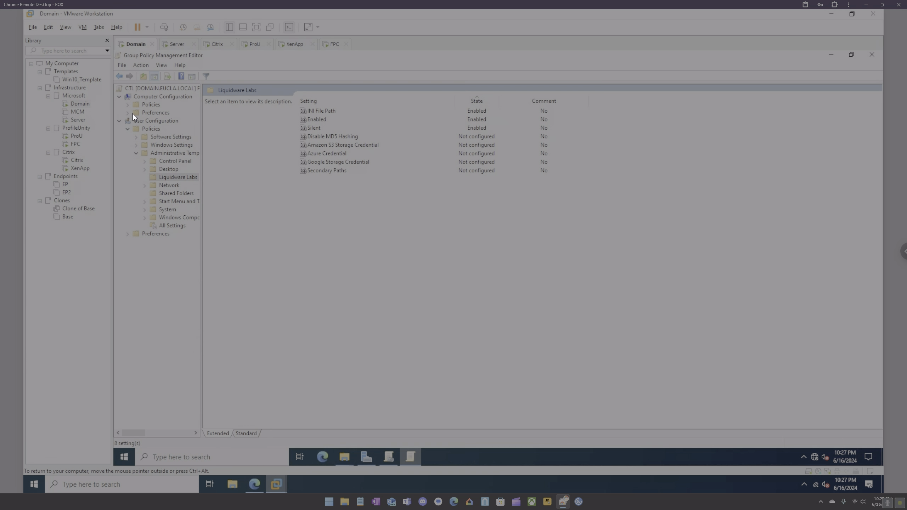
{"action": "left_click", "coordinate": [127, 104]}
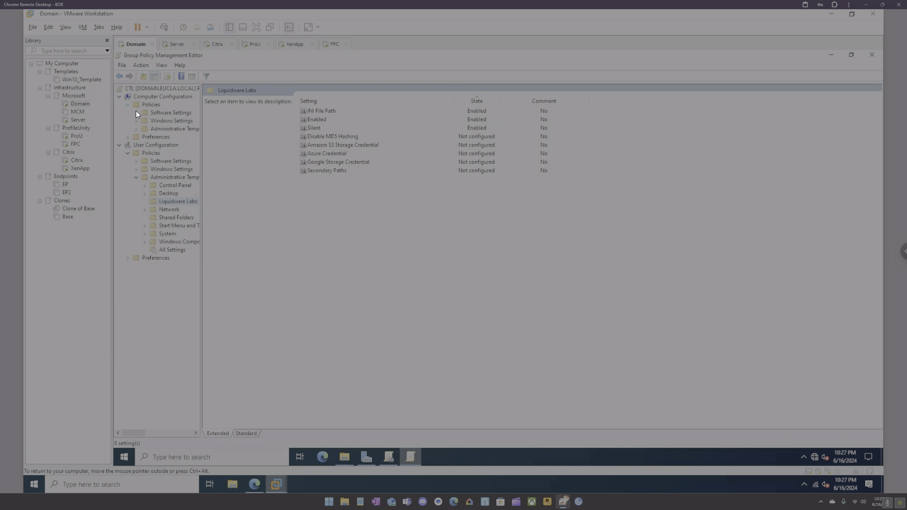
{"action": "left_click", "coordinate": [136, 129]}
{"action": "left_click", "coordinate": [161, 144]}
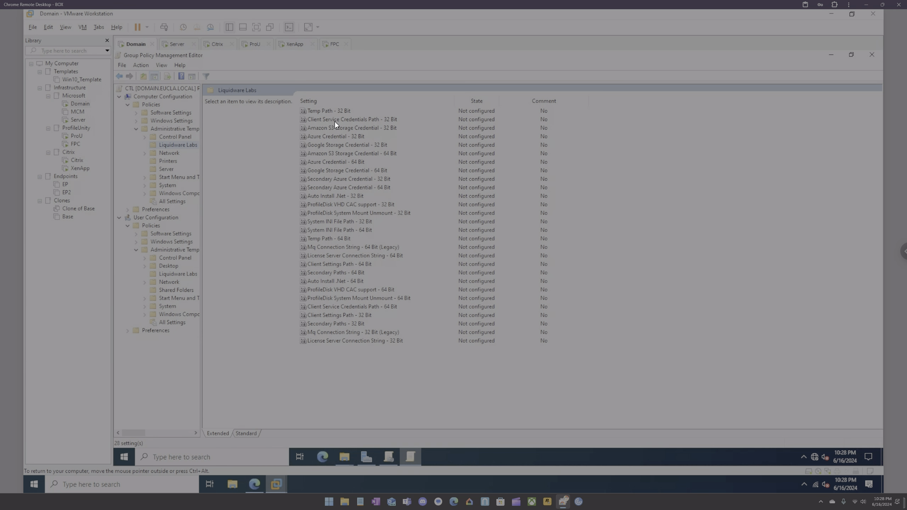
{"action": "left_click", "coordinate": [370, 102]}
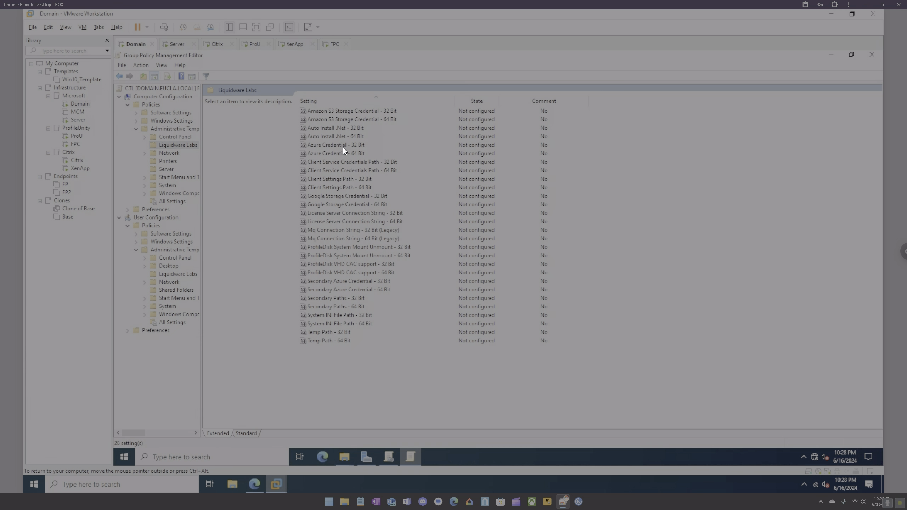
Enable Client Settings Path - 64 Bit, replacing the placeholder domain with eucte.local, leaving System INI unchanged.
{"action": "double_click", "coordinate": [342, 188]}
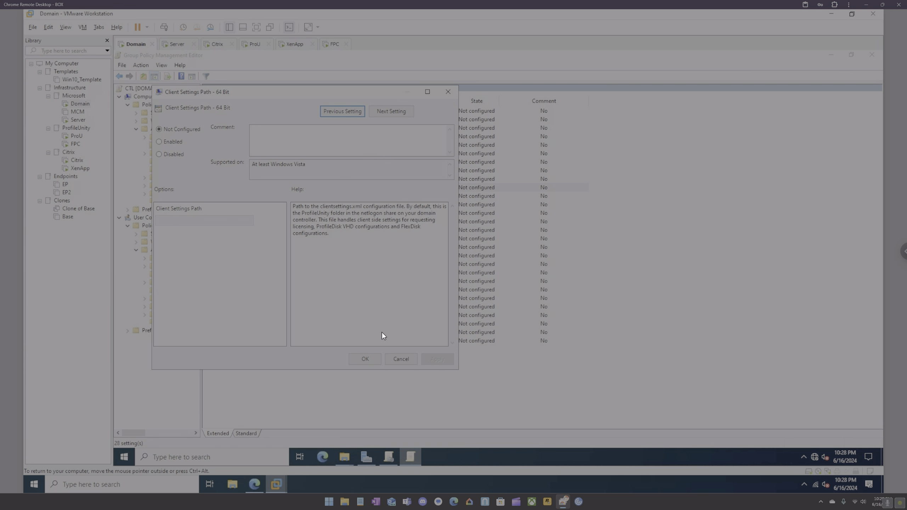
{"action": "left_click", "coordinate": [167, 143]}
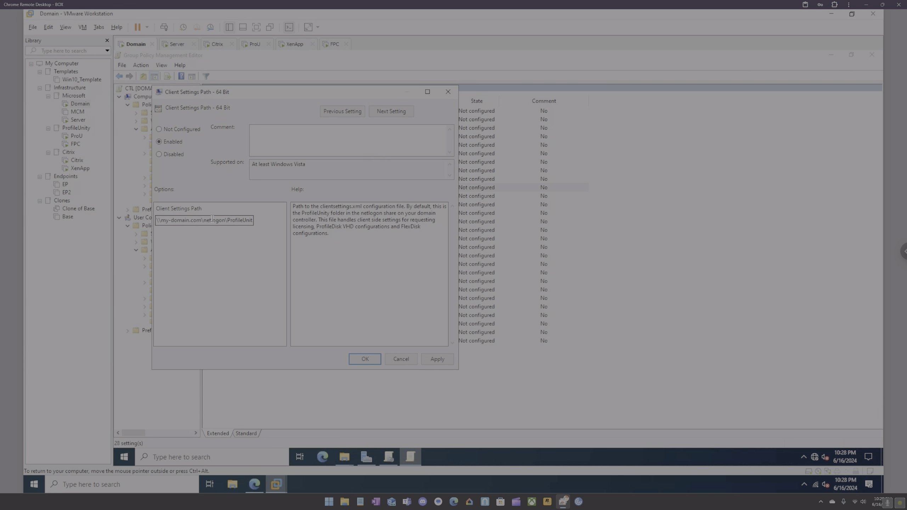
{"action": "left_click_drag", "start_coordinate": [226, 220], "coordinate": [152, 221]}
{"action": "type", "text": "\\\\domain\\NETLOGON"}
{"action": "key", "text": "ctrl+z"}
{"action": "left_click_drag", "start_coordinate": [201, 220], "coordinate": [166, 219]}
{"action": "type", "text": "eucte"}
{"action": "type", "text": ".local"}
{"action": "left_click", "coordinate": [373, 357]}
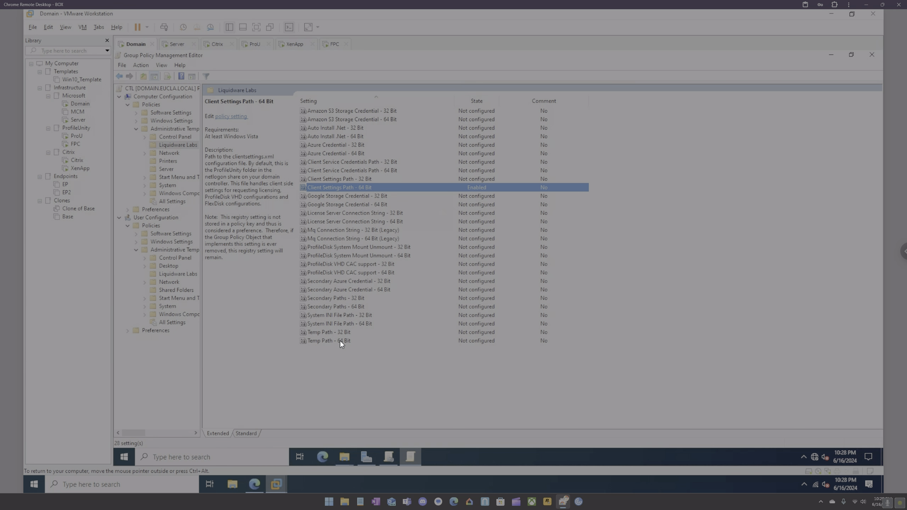
{"action": "double_click", "coordinate": [339, 322]}
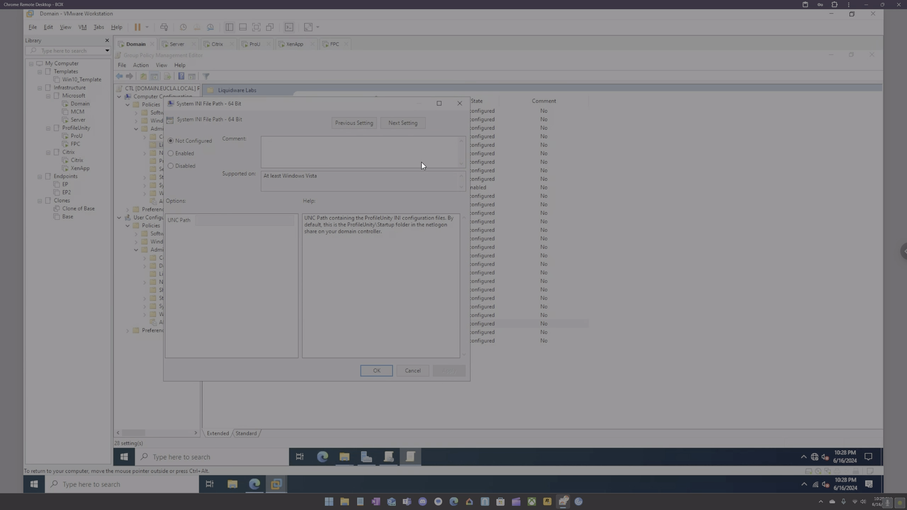
{"action": "left_click", "coordinate": [460, 104]}
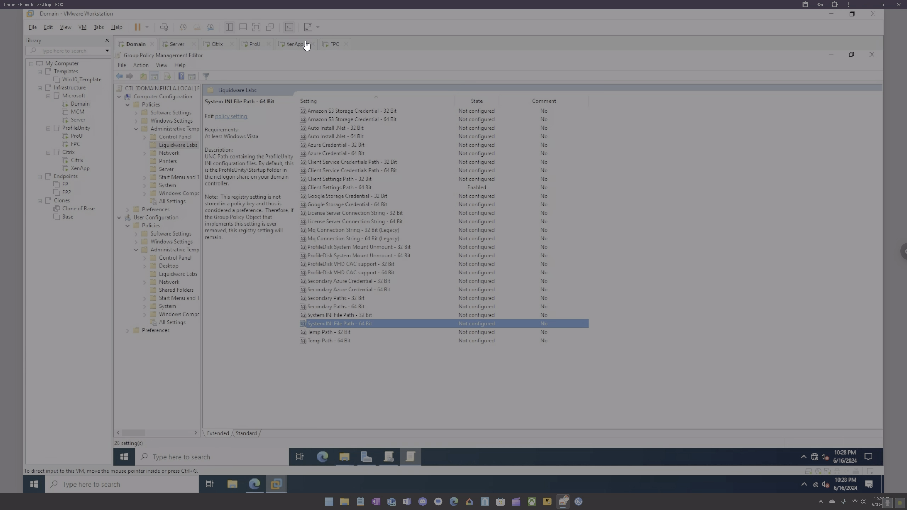
Check the StoreFront apps page on the XenApp virtual machine.
{"action": "left_click", "coordinate": [293, 45]}
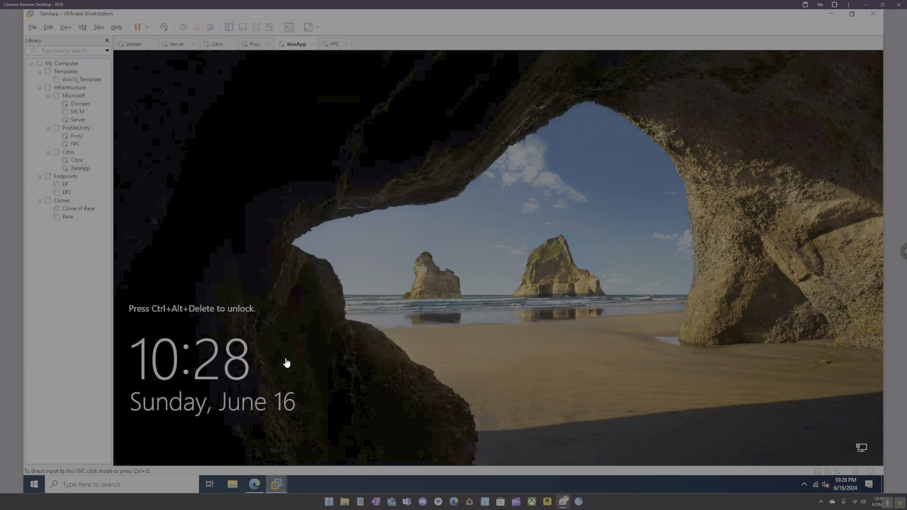
{"action": "left_click", "coordinate": [255, 483]}
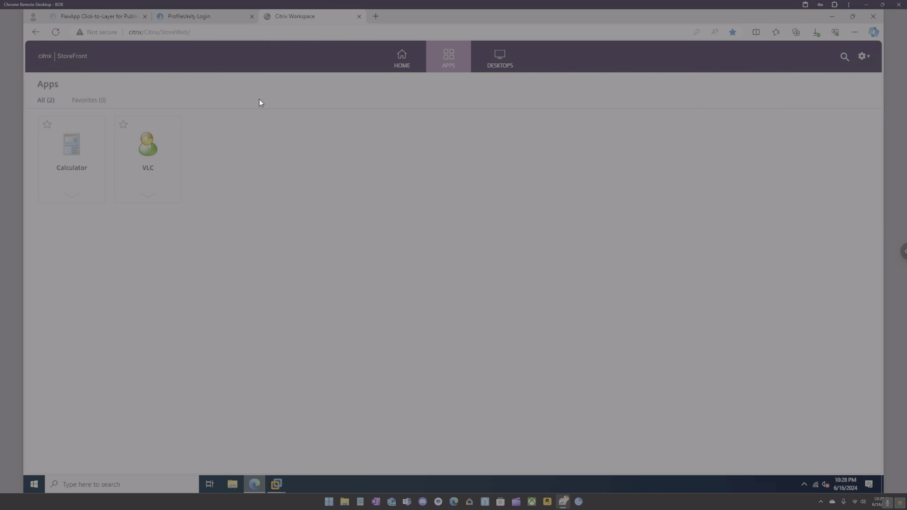
{"action": "left_click", "coordinate": [276, 484]}
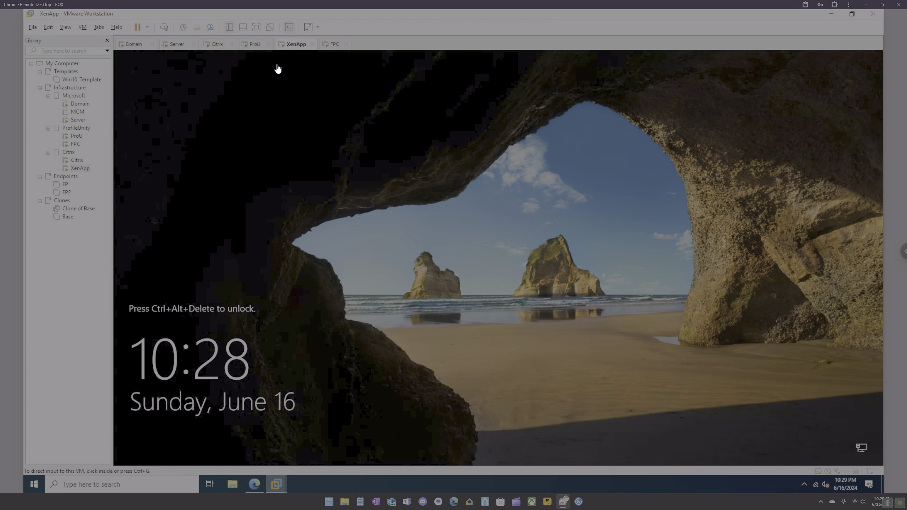
Close VLC's settings, verify the XenApp delivery group's machine is registered, and return to StoreFront.
{"action": "left_click", "coordinate": [218, 44]}
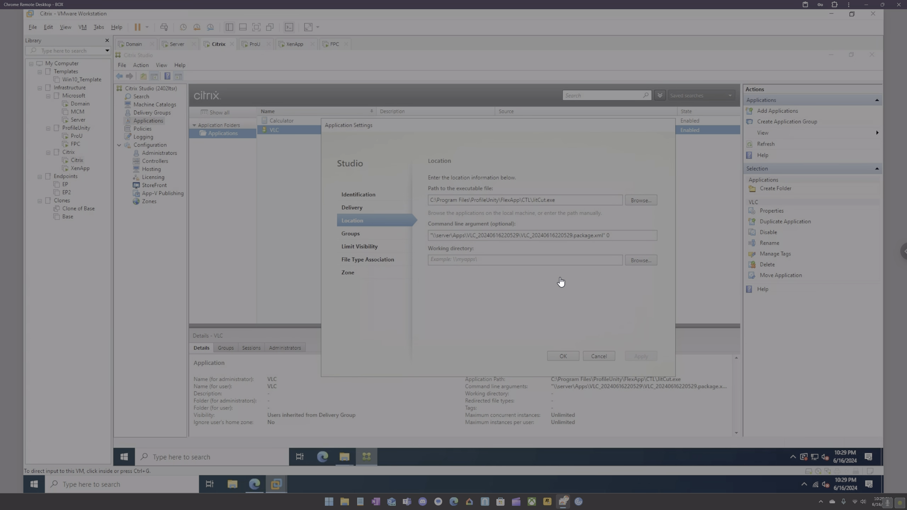
{"action": "left_click", "coordinate": [573, 354]}
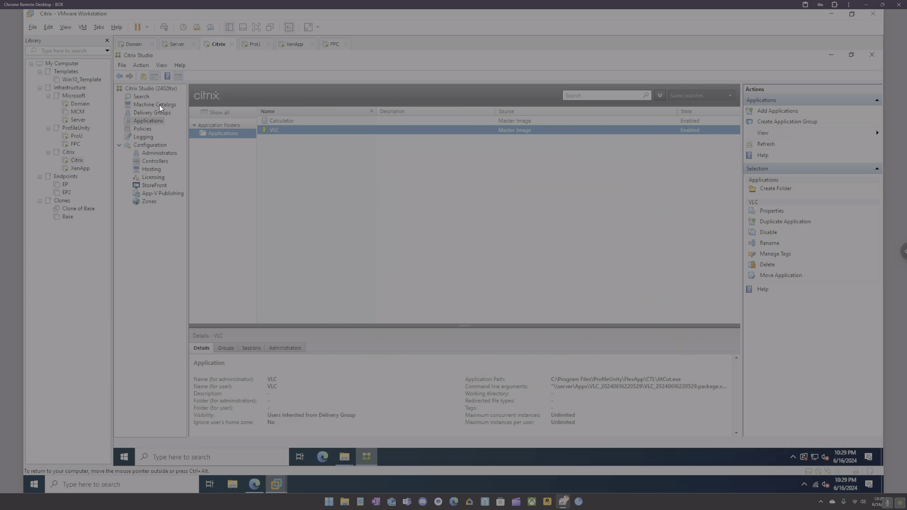
{"action": "left_click", "coordinate": [157, 113]}
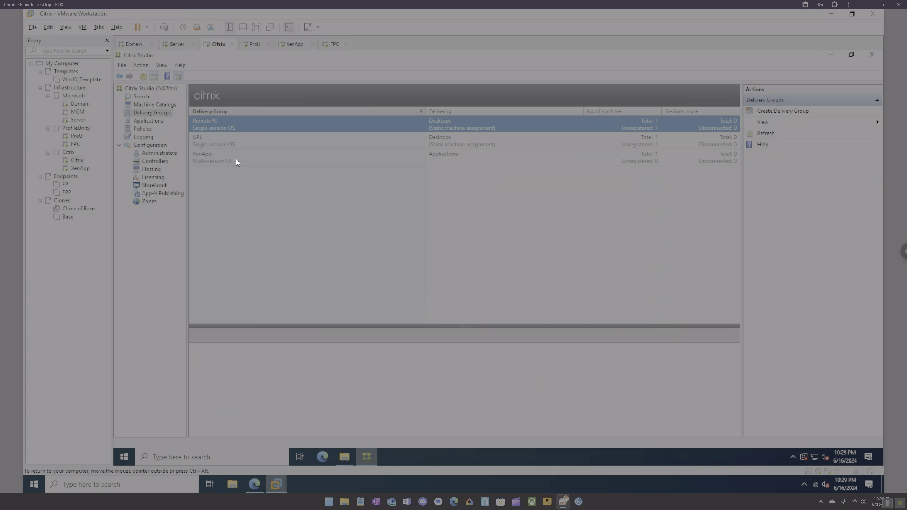
{"action": "left_click", "coordinate": [235, 159]}
{"action": "double_click", "coordinate": [235, 159]}
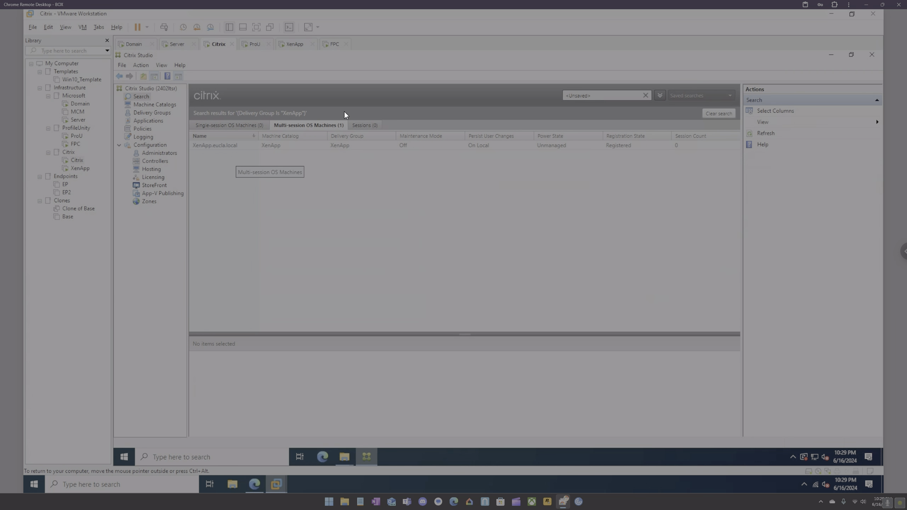
{"action": "left_click", "coordinate": [254, 484]}
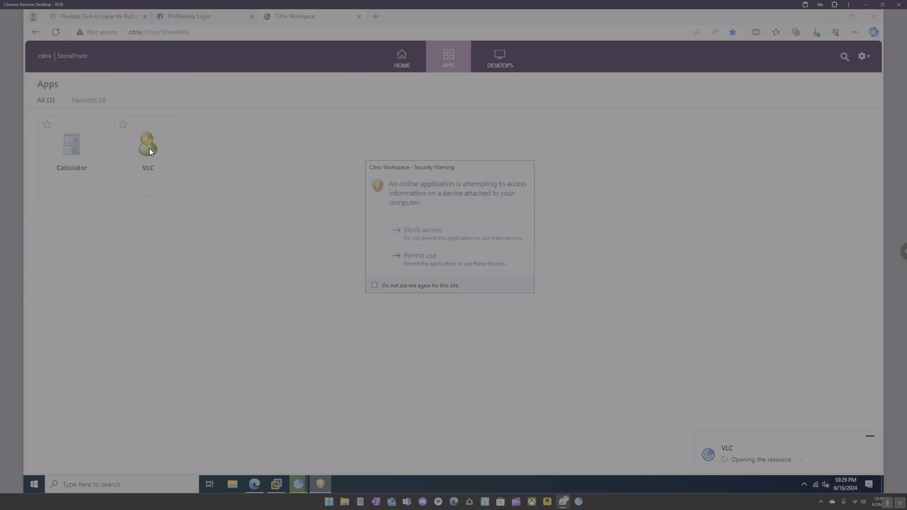
Choose Permit use for VLC's device access, then OK the 'VLC failed to start' error.
{"action": "left_click", "coordinate": [410, 254]}
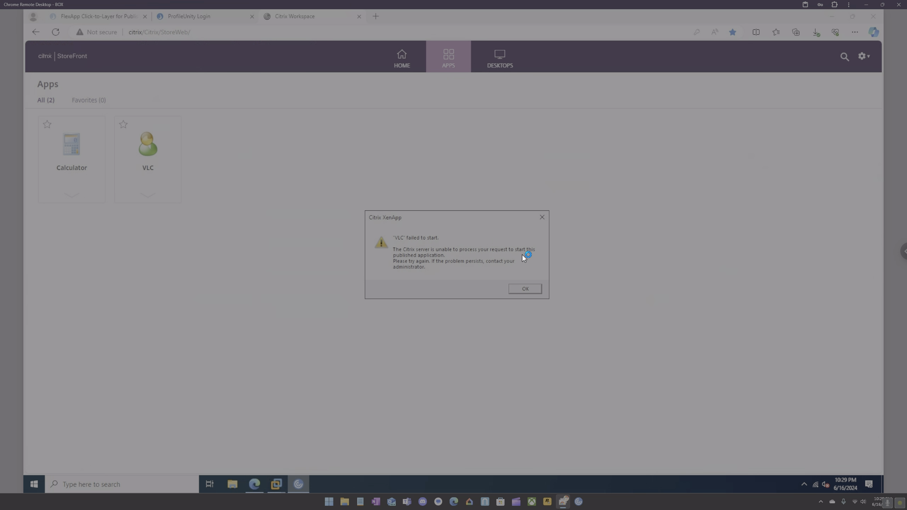
{"action": "left_click", "coordinate": [520, 290]}
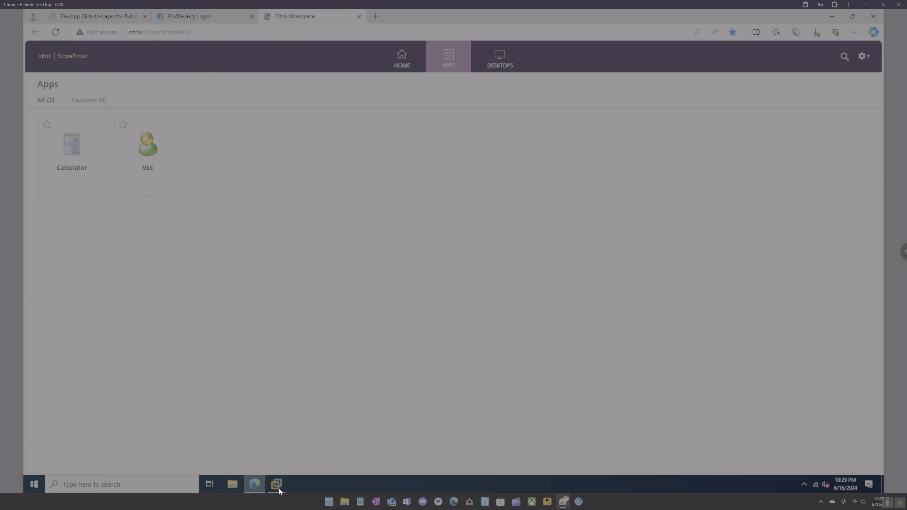
{"action": "mouse_move", "coordinate": [279, 481]}
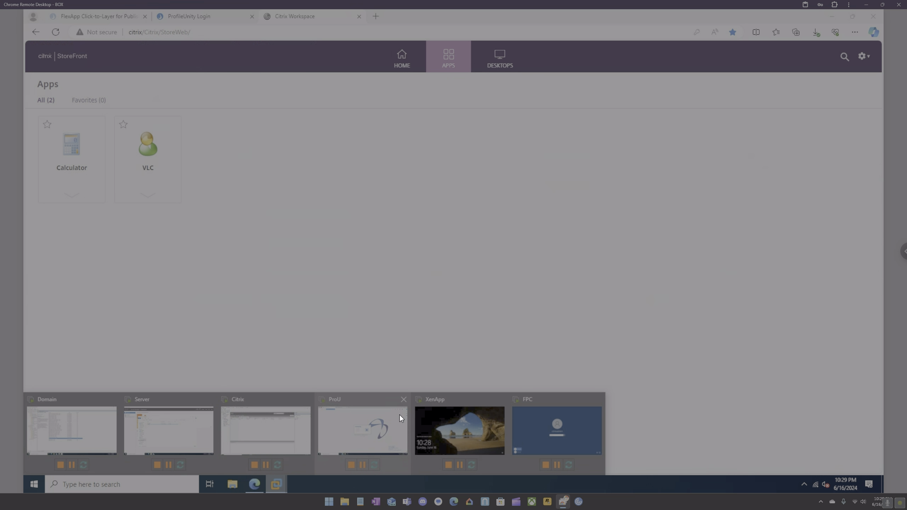
Restart the XenApp guest via Power > Restart Guest, confirm, and switch to the Citrix server.
{"action": "left_click", "coordinate": [427, 415]}
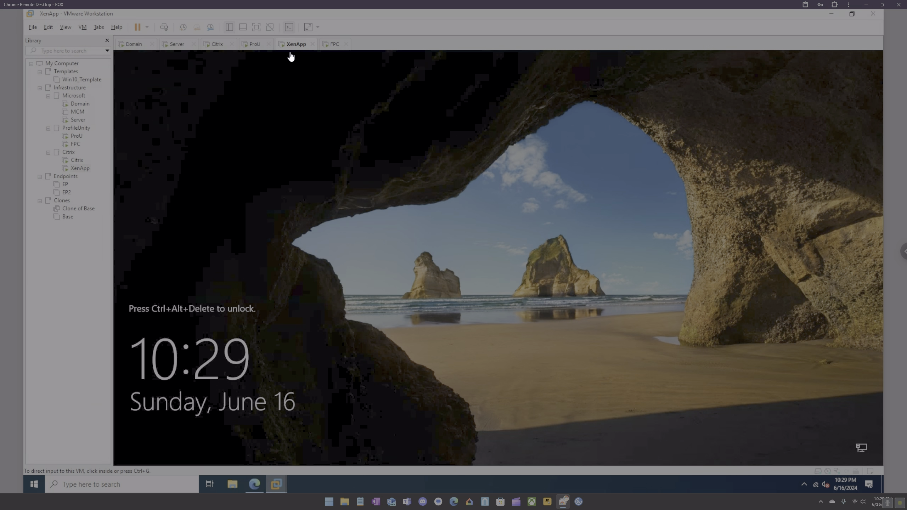
{"action": "right_click", "coordinate": [290, 48]}
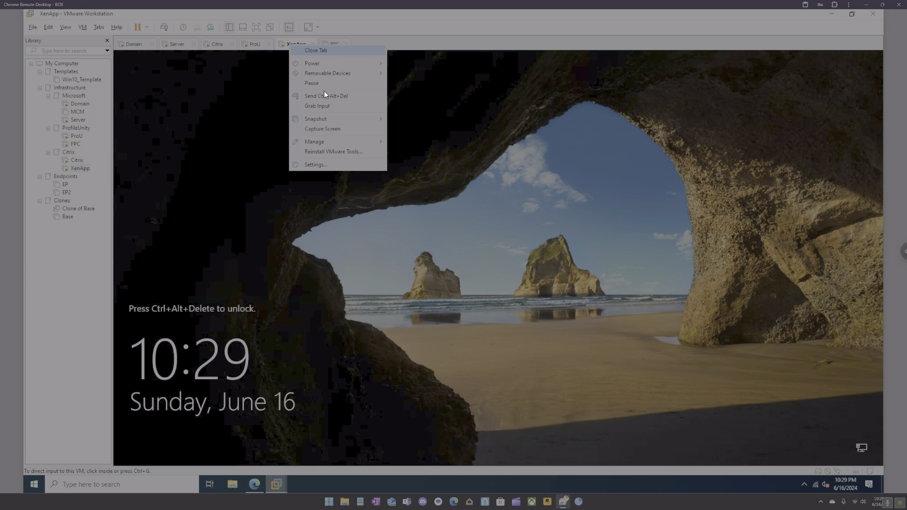
{"action": "mouse_move", "coordinate": [324, 62]}
{"action": "left_click", "coordinate": [419, 93]}
{"action": "left_click", "coordinate": [459, 259]}
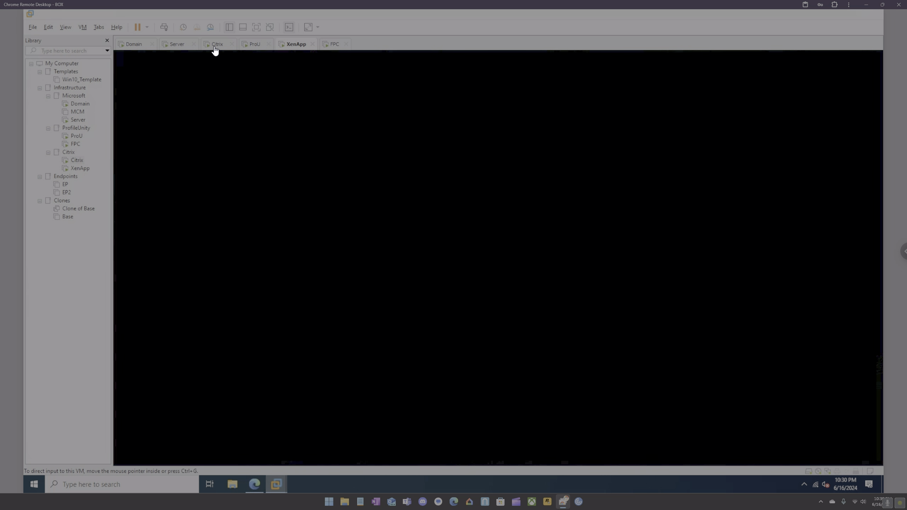
{"action": "left_click", "coordinate": [215, 48]}
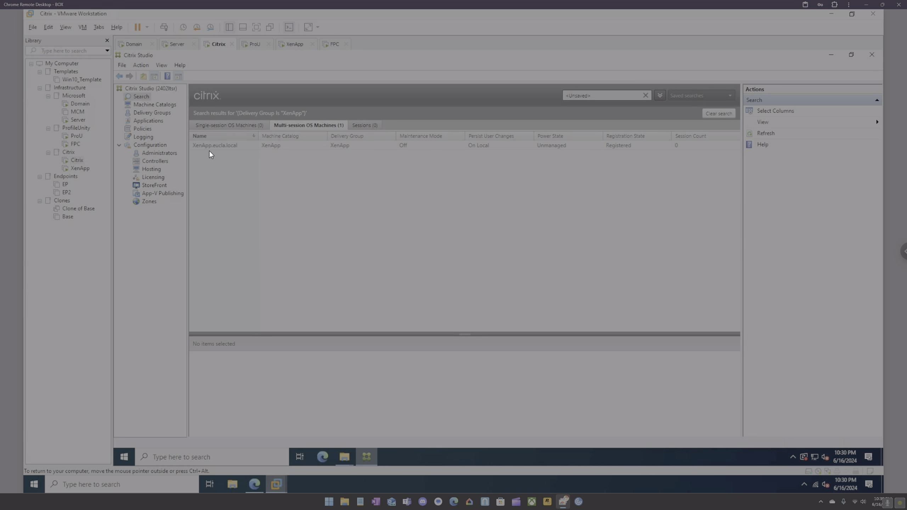
Browse \\eucla.local\NETLOGON\ProfileUnity and find its Startup folder empty.
{"action": "left_click", "coordinate": [147, 122]}
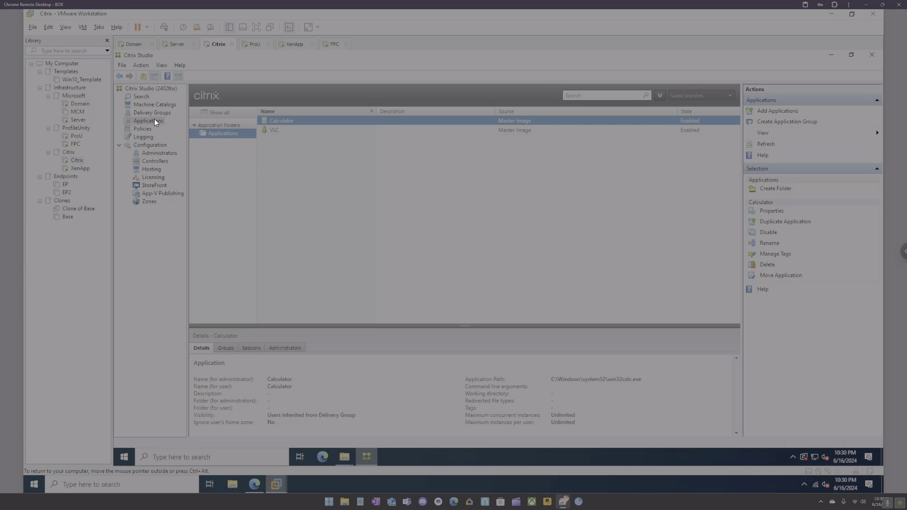
{"action": "left_click", "coordinate": [343, 457]}
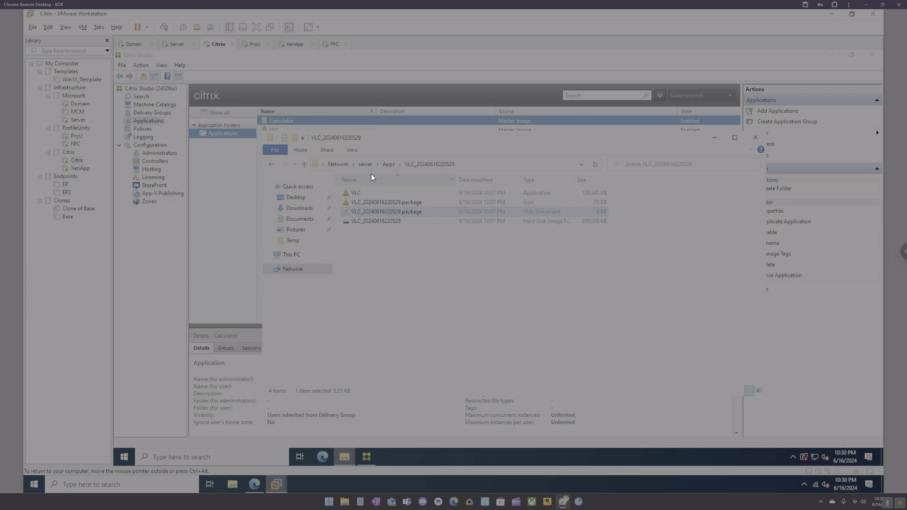
{"action": "left_click", "coordinate": [507, 162]}
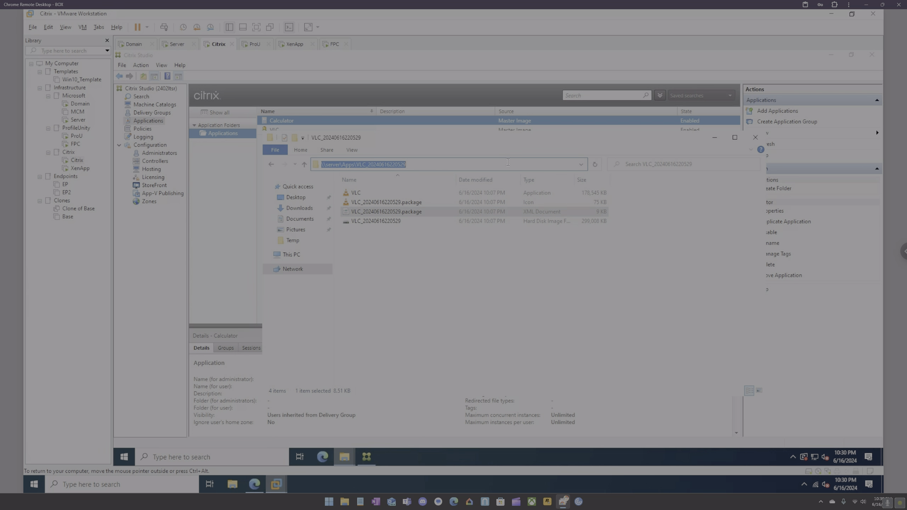
{"action": "type", "text": "\\\\eu"}
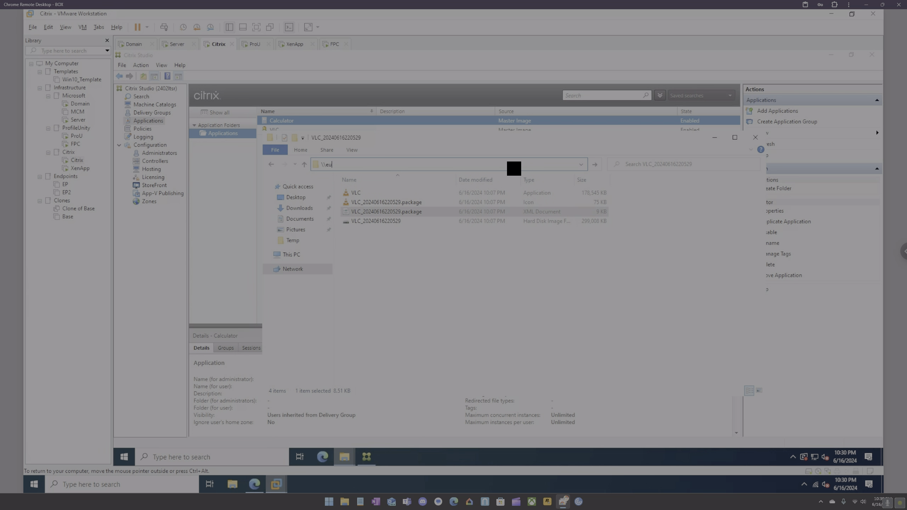
{"action": "type", "text": "cla.local"}
{"action": "key", "text": "Return"}
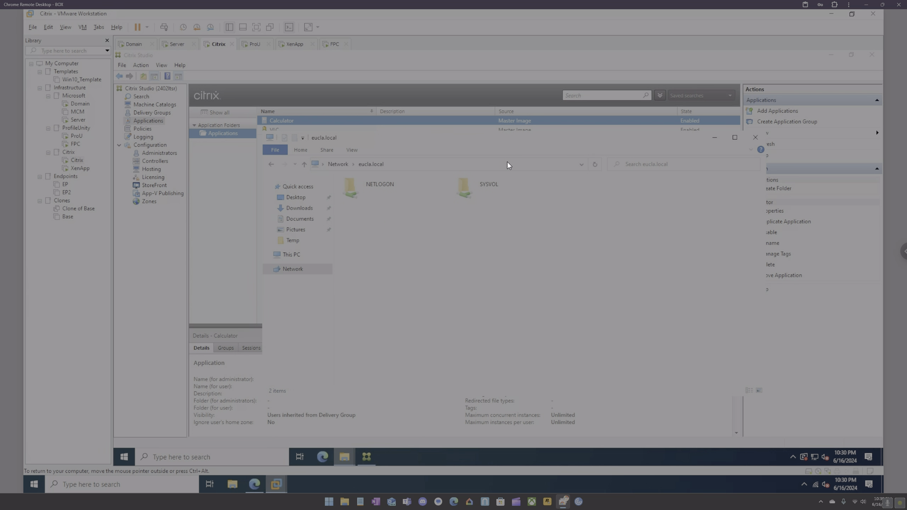
{"action": "double_click", "coordinate": [388, 185]}
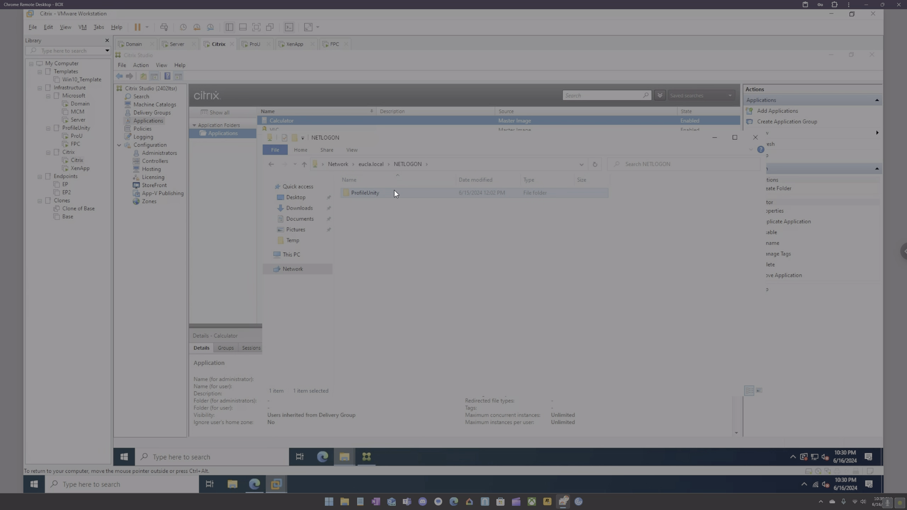
{"action": "double_click", "coordinate": [394, 191]}
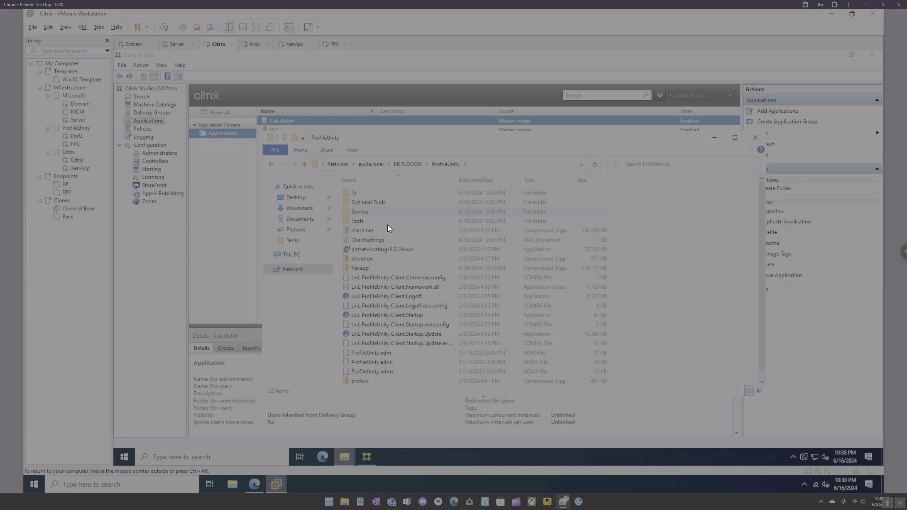
{"action": "double_click", "coordinate": [370, 214]}
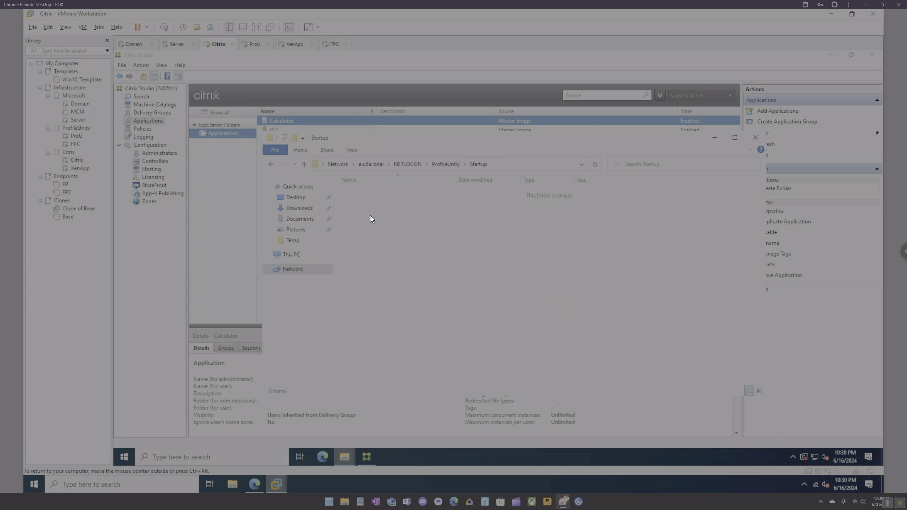
{"action": "left_click", "coordinate": [444, 165]}
{"action": "left_click", "coordinate": [714, 137]}
Open the VLC application's settings in Citrix Studio at the Delivery page.
{"action": "left_click", "coordinate": [274, 129]}
{"action": "left_click", "coordinate": [771, 211]}
{"action": "left_click", "coordinate": [352, 207]}
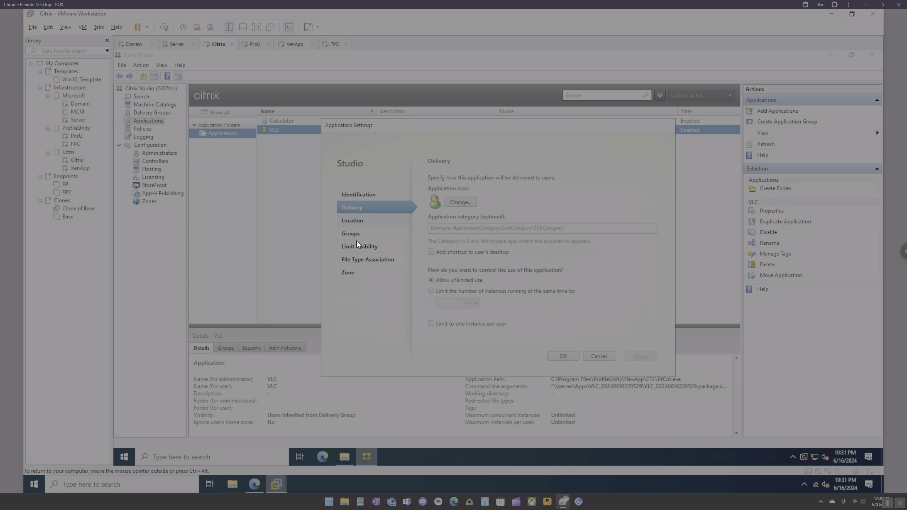
Open VLC's Location settings and browse Explorer to the \\xenapp\c$ share.
{"action": "left_click", "coordinate": [353, 222]}
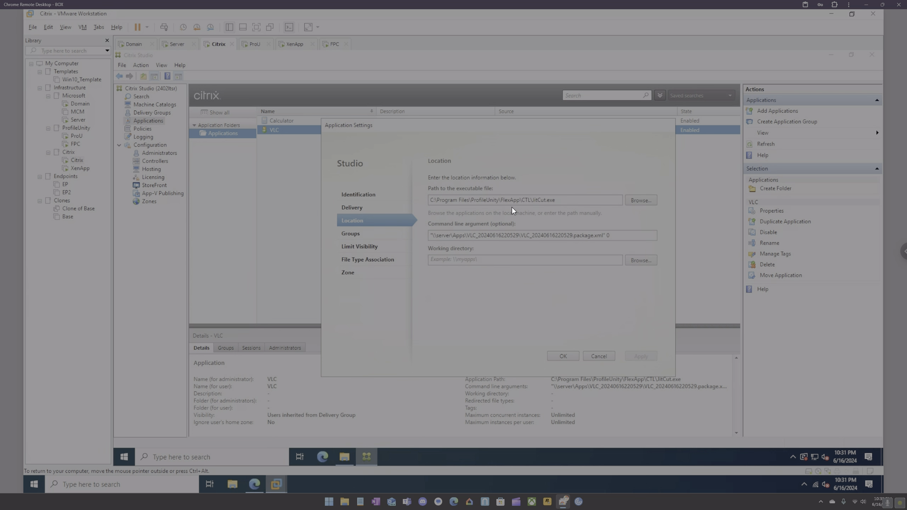
{"action": "left_click", "coordinate": [571, 202]}
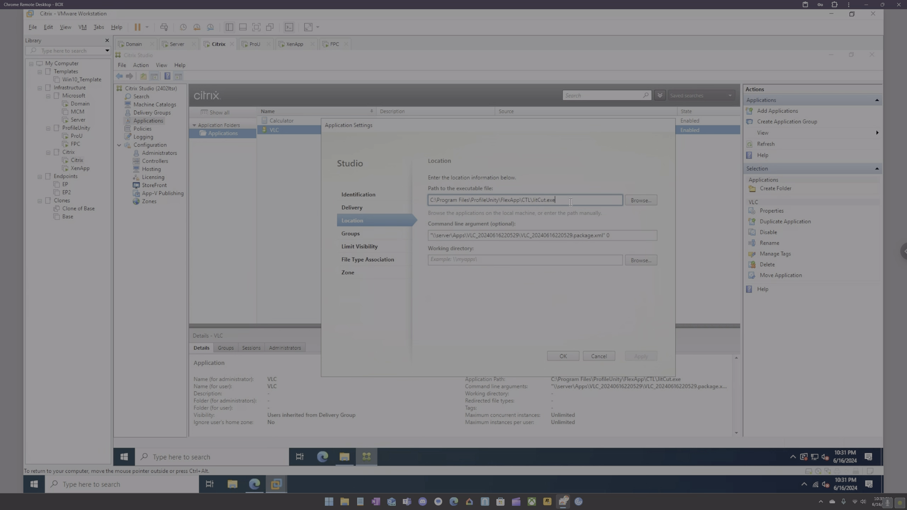
{"action": "left_click", "coordinate": [241, 455]}
{"action": "type", "text": "\\xenapp"}
{"action": "key", "text": "Return"}
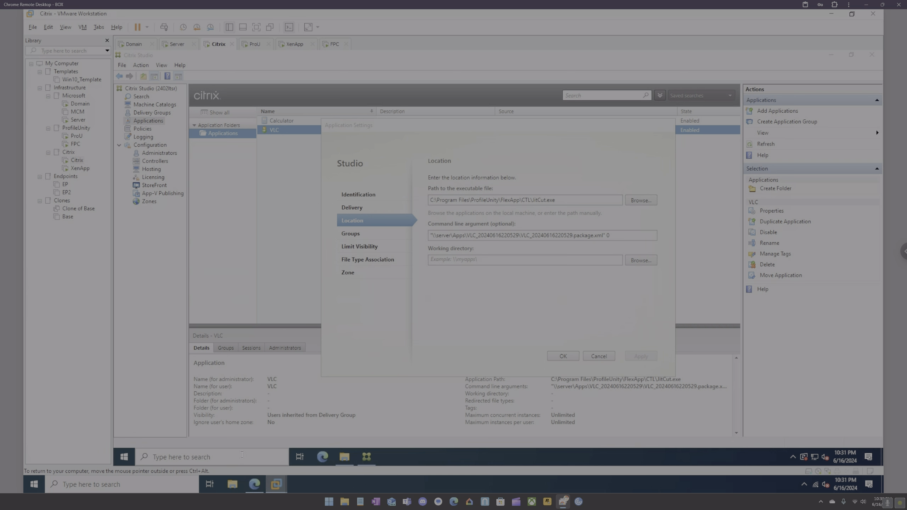
{"action": "left_click", "coordinate": [405, 165]}
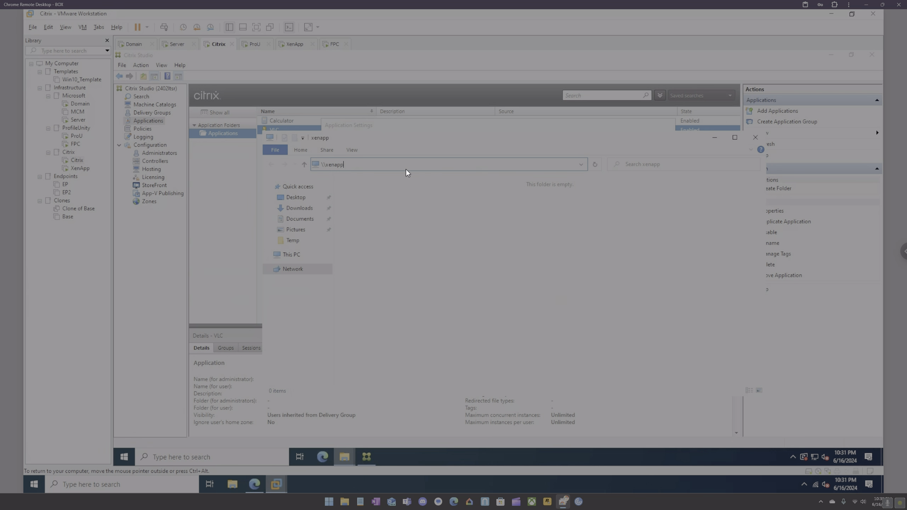
{"action": "type", "text": "\\c$"}
{"action": "key", "text": "Return"}
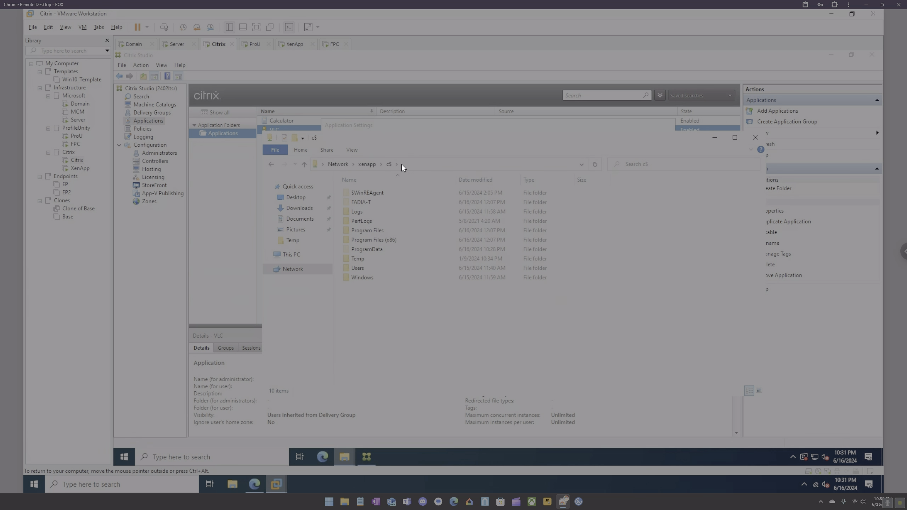
Navigate to Program Files\ProfileUnity\FlexApp\flexapp\CTL and copy that folder path.
{"action": "left_click_drag", "start_coordinate": [434, 134], "coordinate": [432, 207]}
{"action": "double_click", "coordinate": [368, 304]}
{"action": "double_click", "coordinate": [364, 314]}
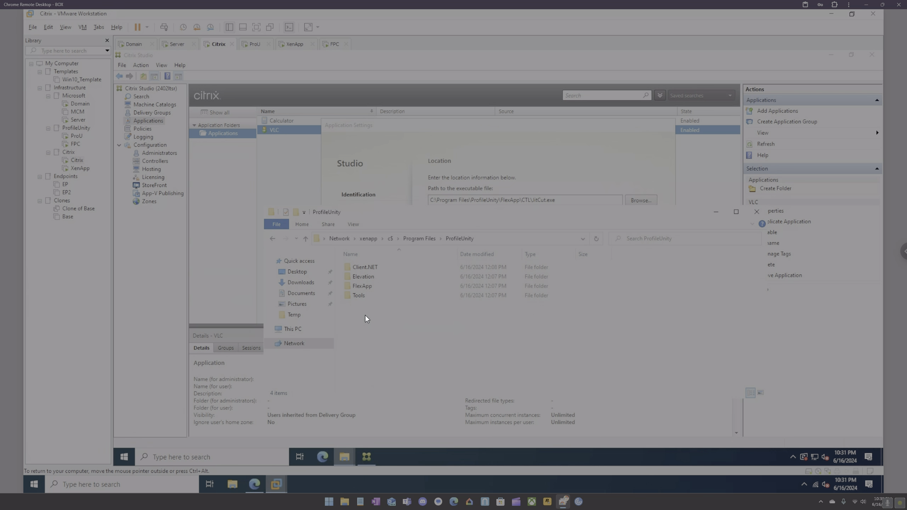
{"action": "double_click", "coordinate": [370, 286]}
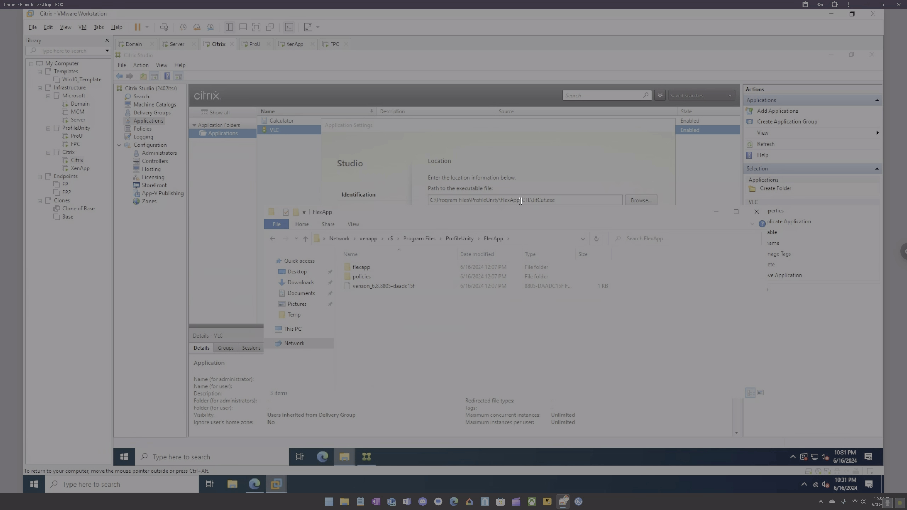
{"action": "double_click", "coordinate": [370, 268]}
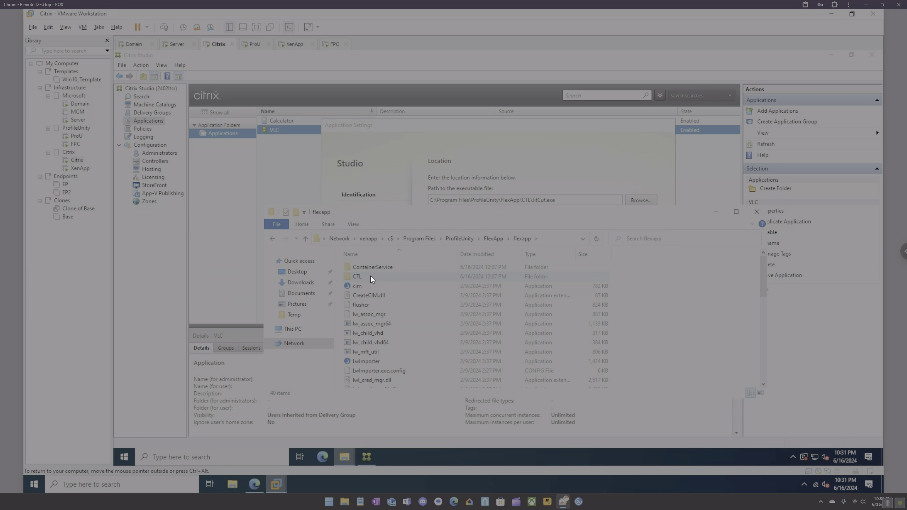
{"action": "double_click", "coordinate": [370, 276]}
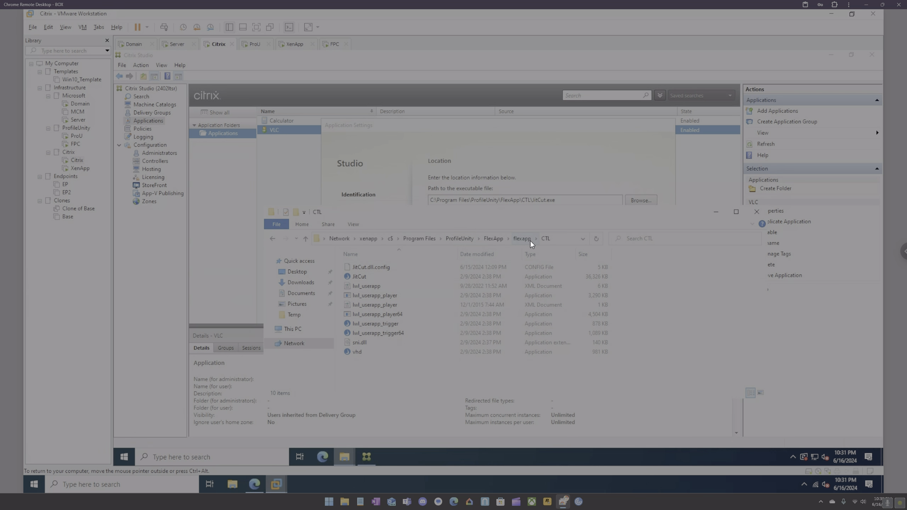
{"action": "left_click", "coordinate": [557, 241]}
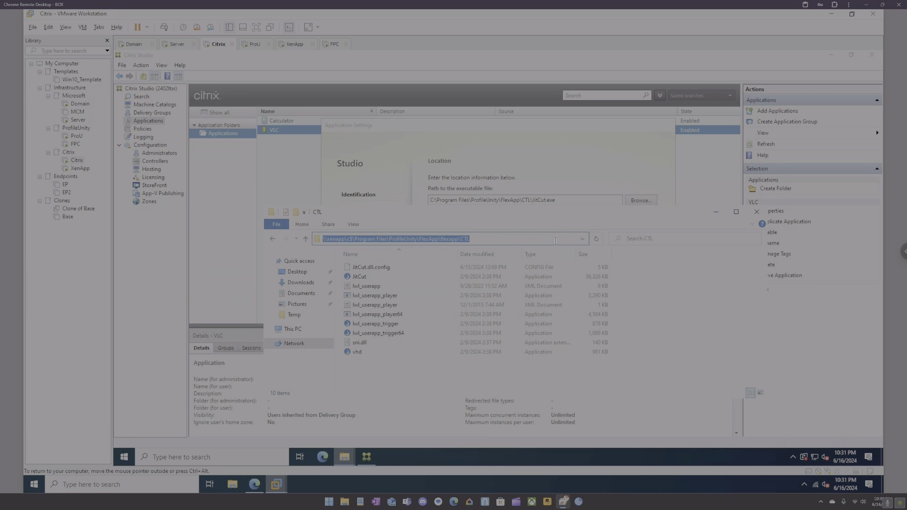
{"action": "left_click", "coordinate": [487, 240]}
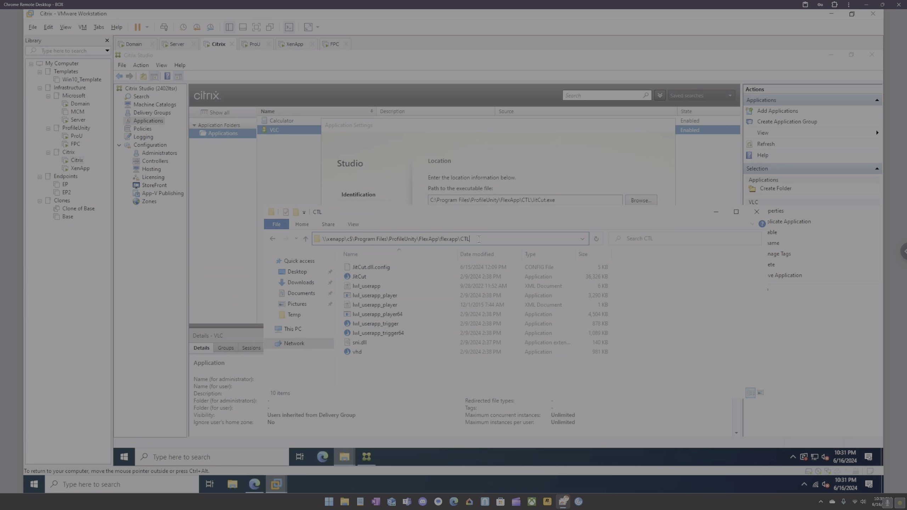
{"action": "left_click", "coordinate": [422, 241], "text": "shift"}
{"action": "left_click_drag", "start_coordinate": [402, 239], "coordinate": [354, 240]}
{"action": "key", "text": "ctrl+c"}
Paste the path so VLC points to ...\FlexApp\flexapp\CTL\JitCut.exe, then apply and save.
{"action": "left_click", "coordinate": [716, 211]}
{"action": "left_click_drag", "start_coordinate": [531, 201], "coordinate": [438, 202]}
{"action": "key", "text": "ctrl+v"}
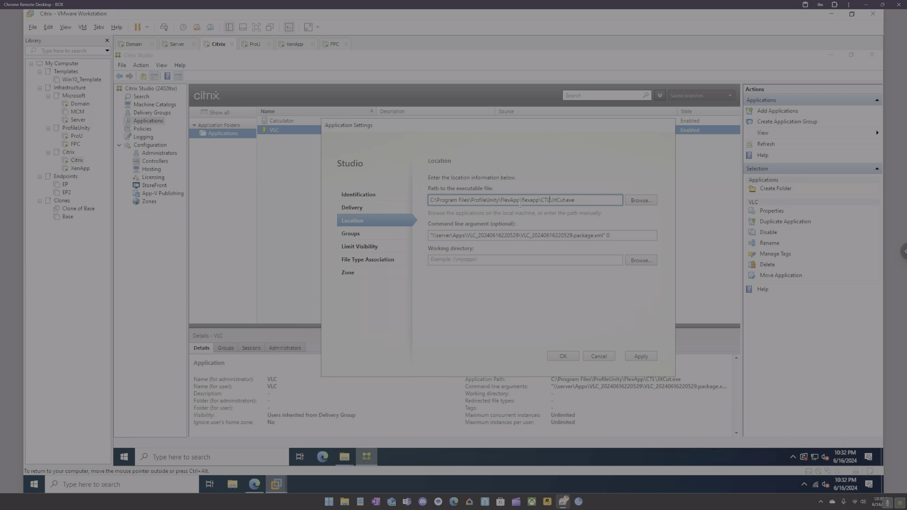
{"action": "left_click", "coordinate": [637, 355]}
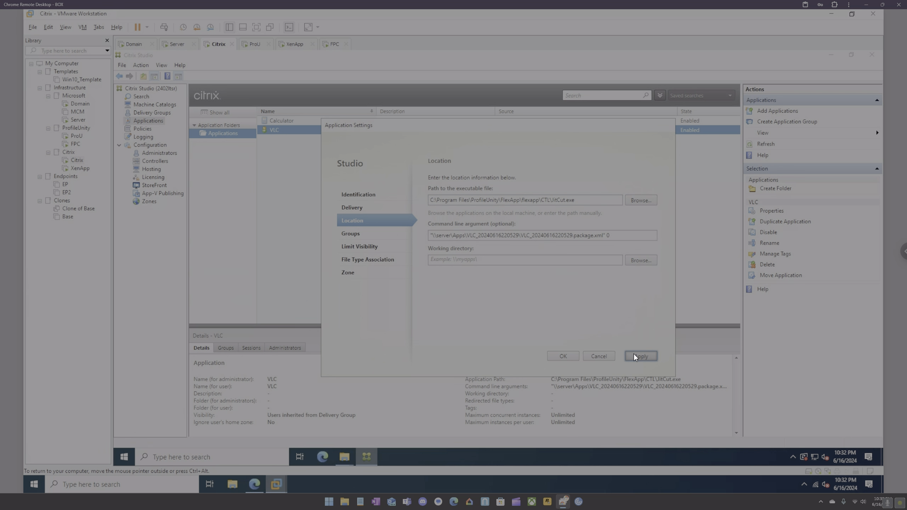
{"action": "left_click", "coordinate": [563, 356]}
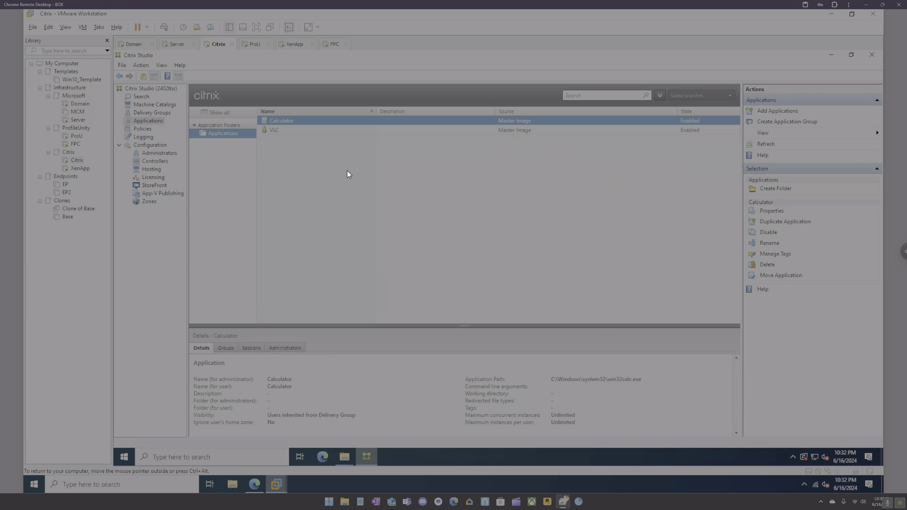
Launch VLC from the StoreFront Apps page, permit device use, and relaunch it until Active.
{"action": "left_click", "coordinate": [255, 485]}
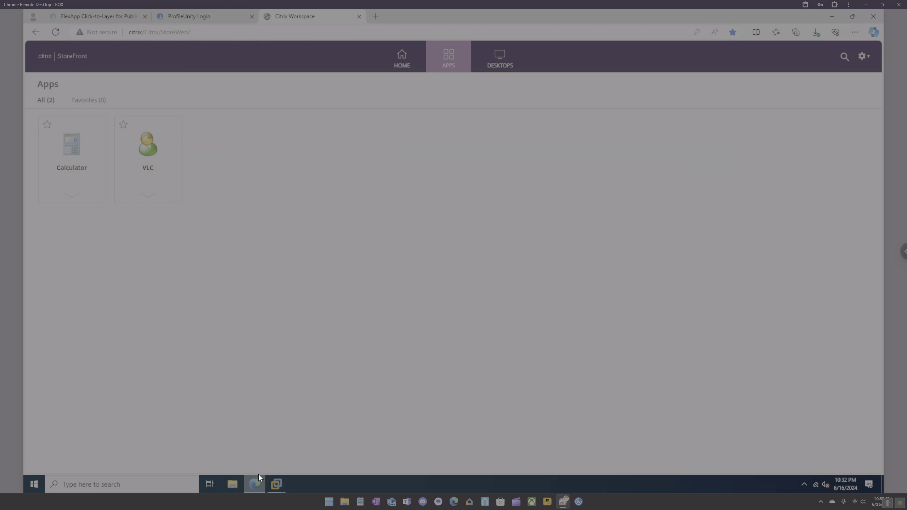
{"action": "left_click", "coordinate": [146, 139]}
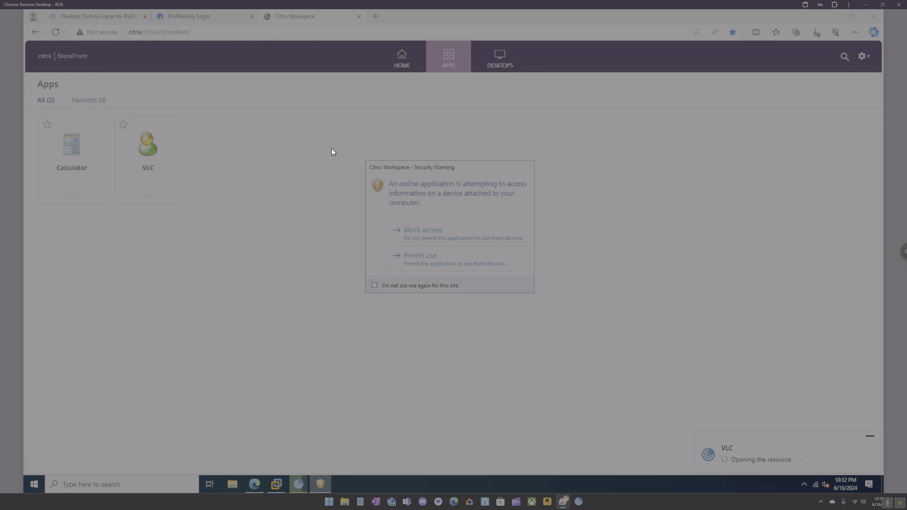
{"action": "left_click", "coordinate": [448, 265]}
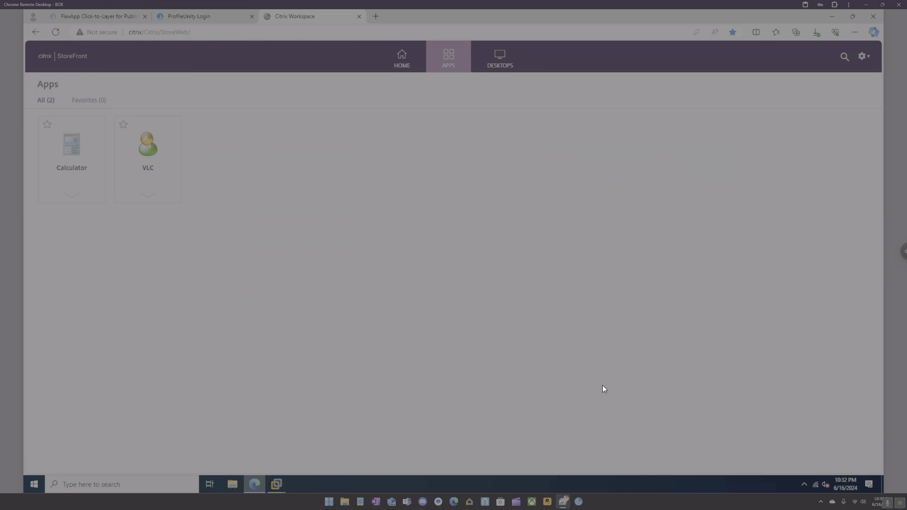
{"action": "left_click", "coordinate": [804, 484]}
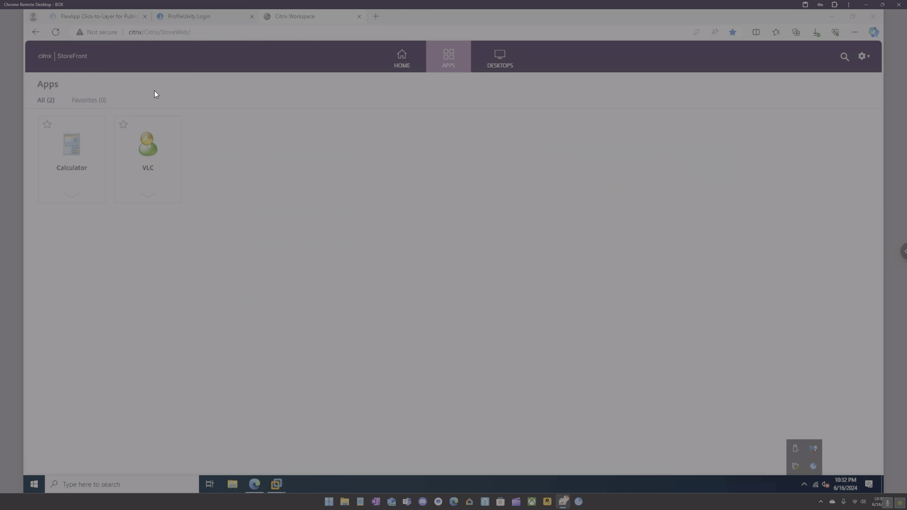
{"action": "left_click", "coordinate": [145, 150]}
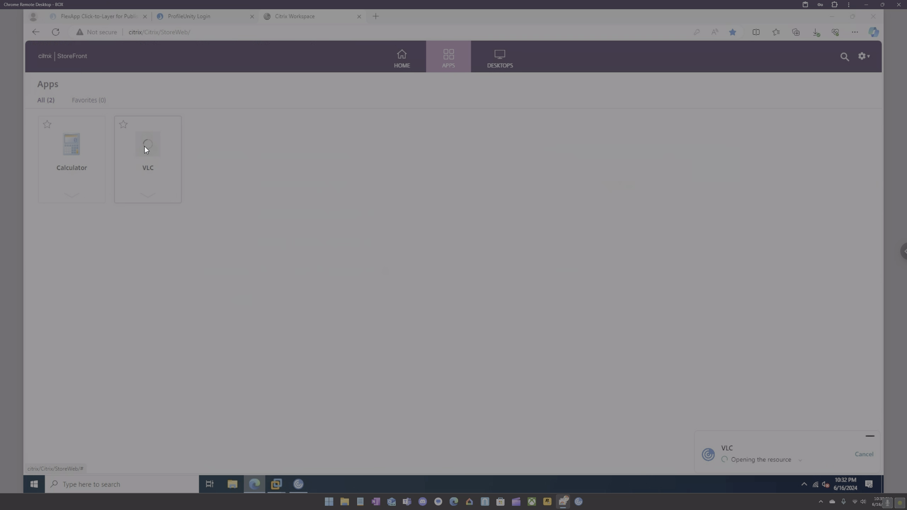
{"action": "left_click", "coordinate": [802, 461]}
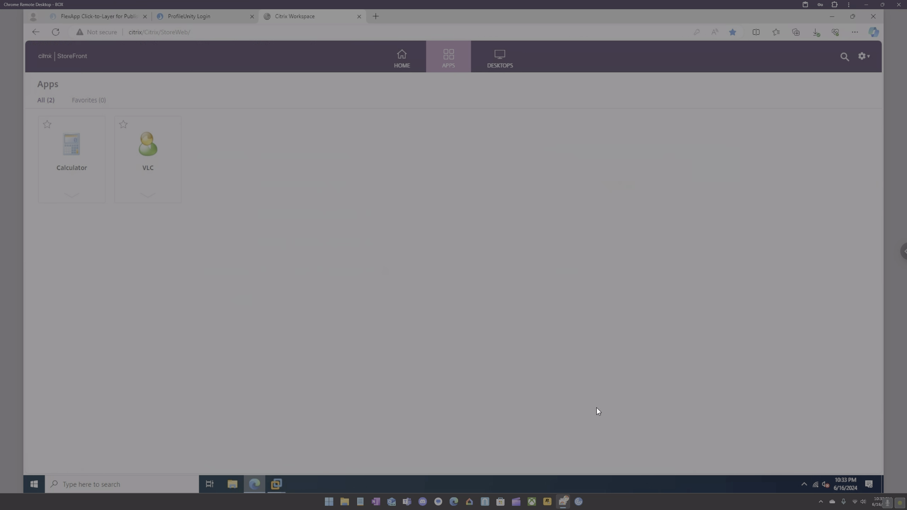
Sign in to ProfileUnity with the admin credentials and go to Licensing Management.
{"action": "left_click", "coordinate": [196, 18]}
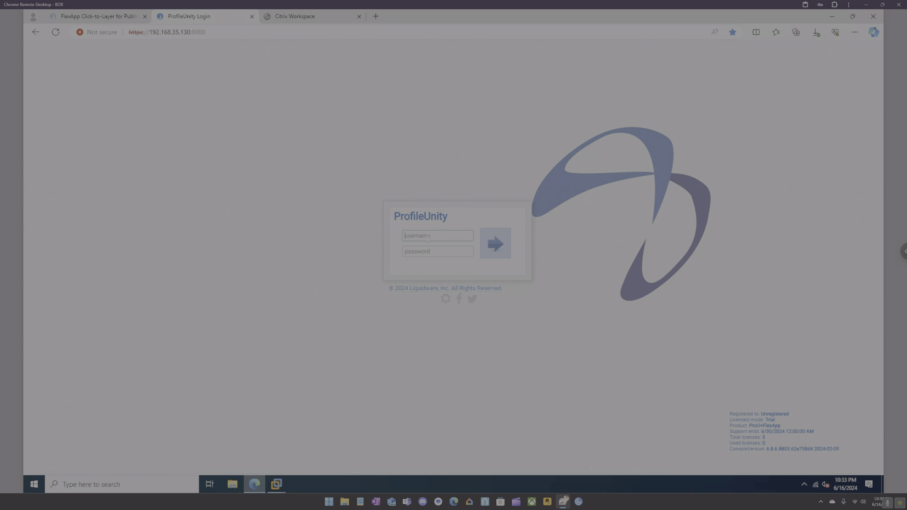
{"action": "type", "text": "citrixadmin•"}
{"action": "key", "text": "Return"}
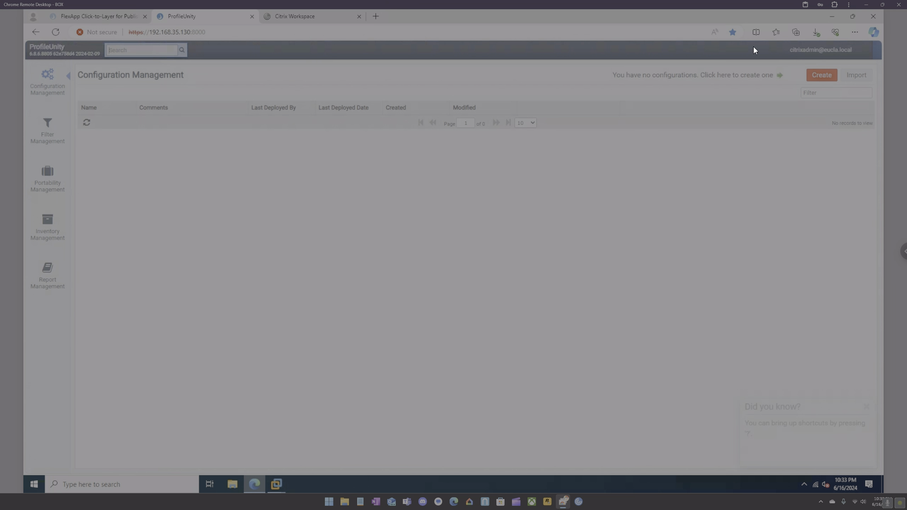
{"action": "left_click", "coordinate": [817, 50]}
{"action": "left_click", "coordinate": [826, 83]}
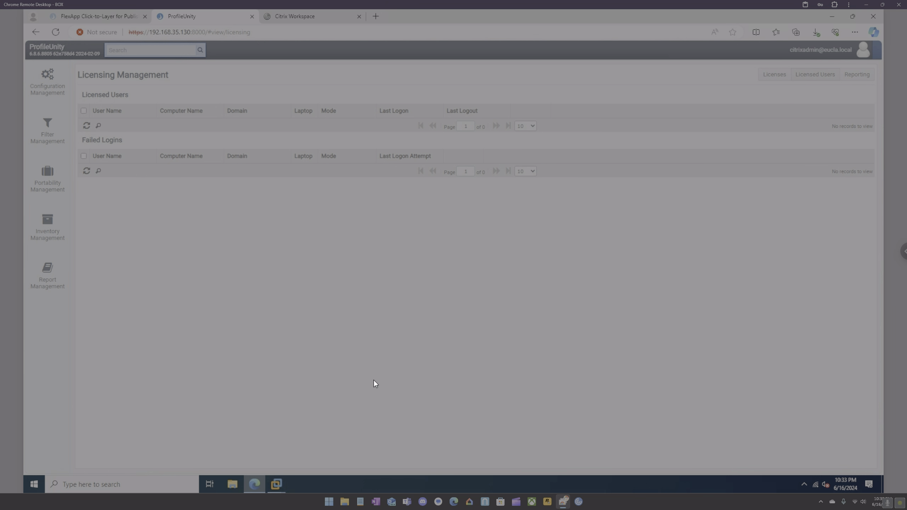
{"action": "mouse_move", "coordinate": [278, 483]}
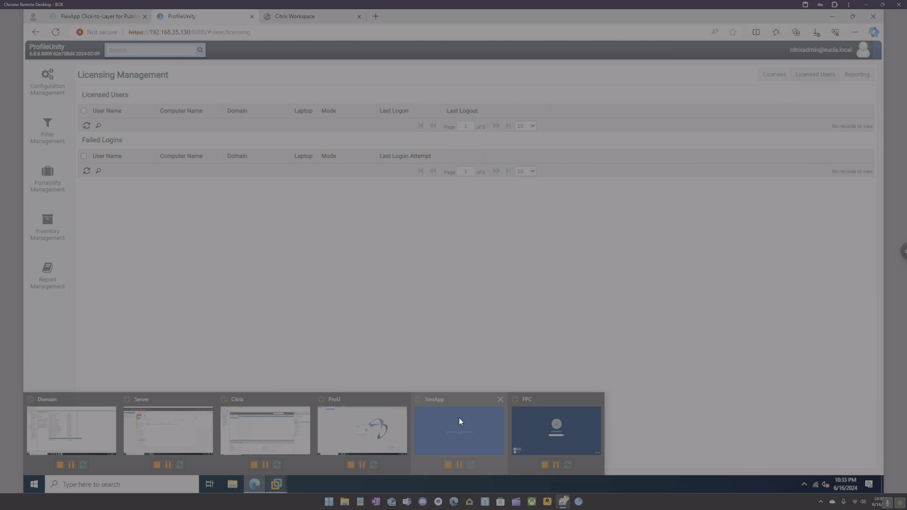
In the Citrix VM, open \\xenapp\c$ and browse to Program Files\ProfileUnity\FlexApp\flexapp\CTL.
{"action": "left_click", "coordinate": [265, 431]}
{"action": "left_click", "coordinate": [250, 457]}
{"action": "type", "text": "\\"}
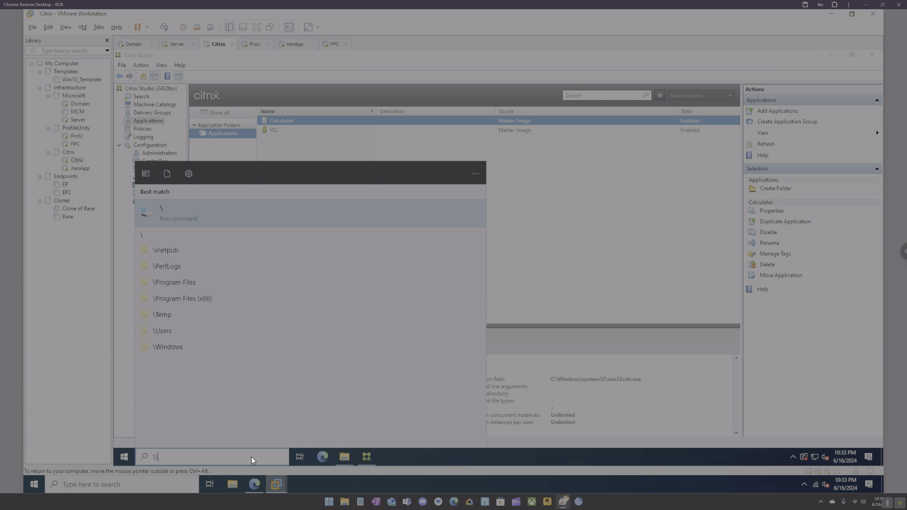
{"action": "type", "text": "\\xenapps\\c$"}
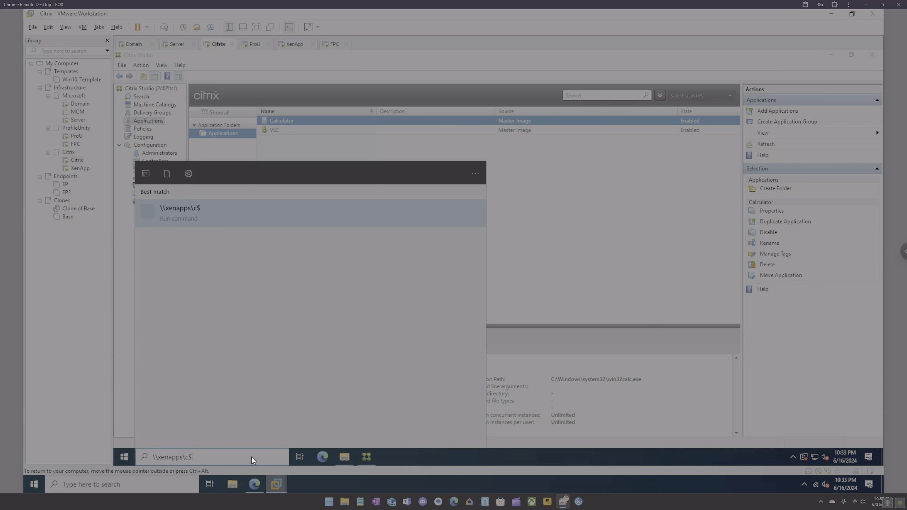
{"action": "key", "text": "Left"}
{"action": "key", "text": "Left"}
{"action": "key", "text": "Left"}
{"action": "key", "text": "BackSpace"}
{"action": "key", "text": "Return"}
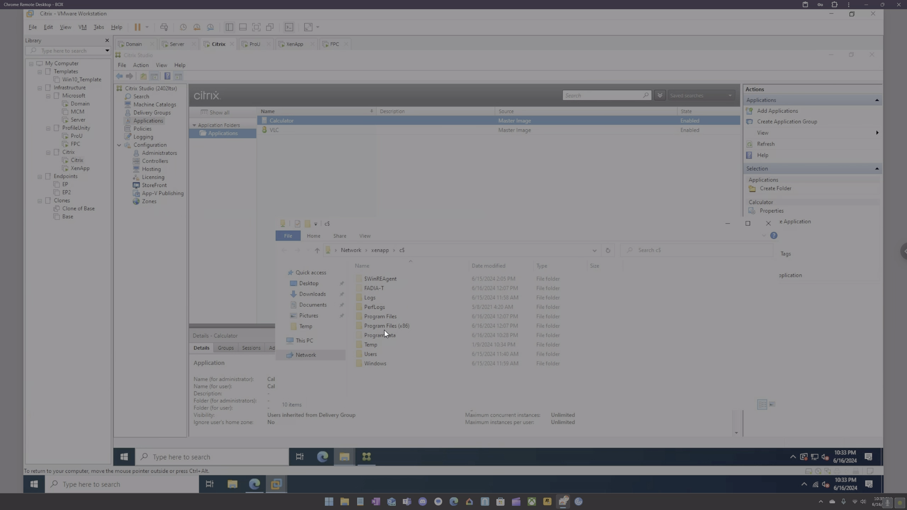
{"action": "double_click", "coordinate": [381, 317]}
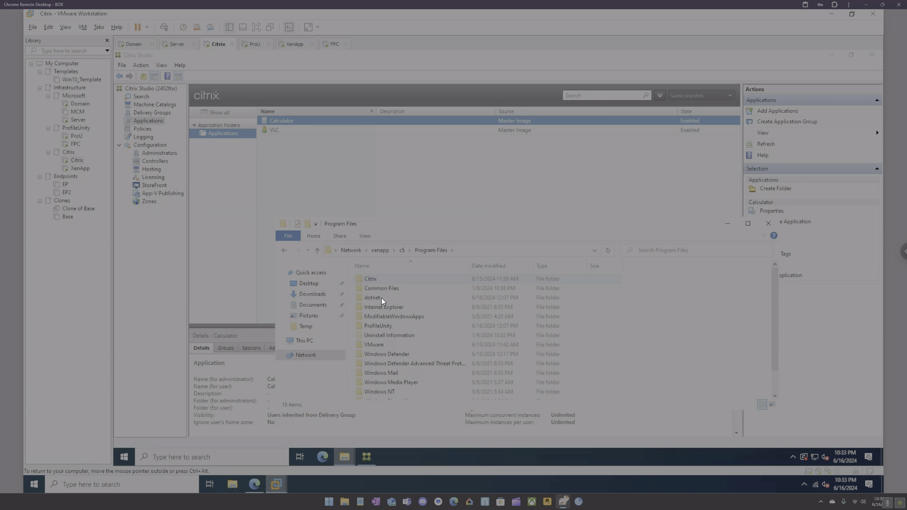
{"action": "double_click", "coordinate": [384, 324]}
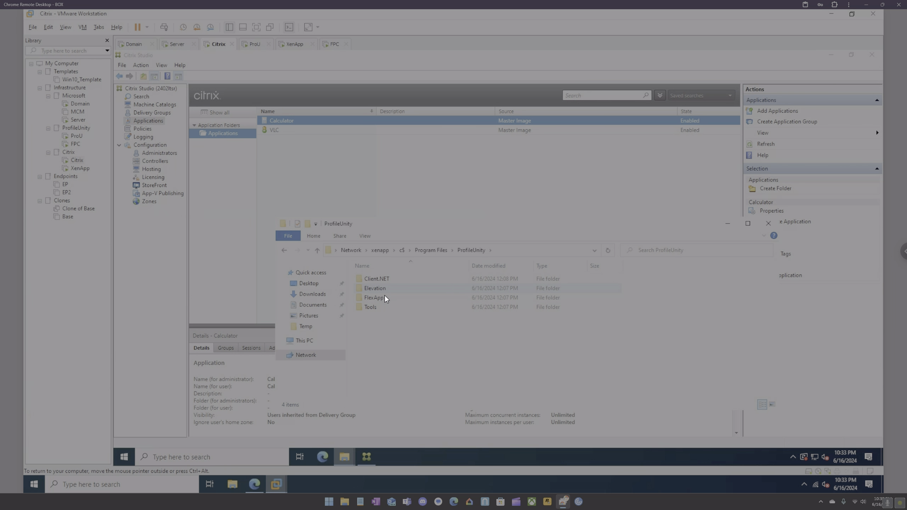
{"action": "double_click", "coordinate": [383, 298]}
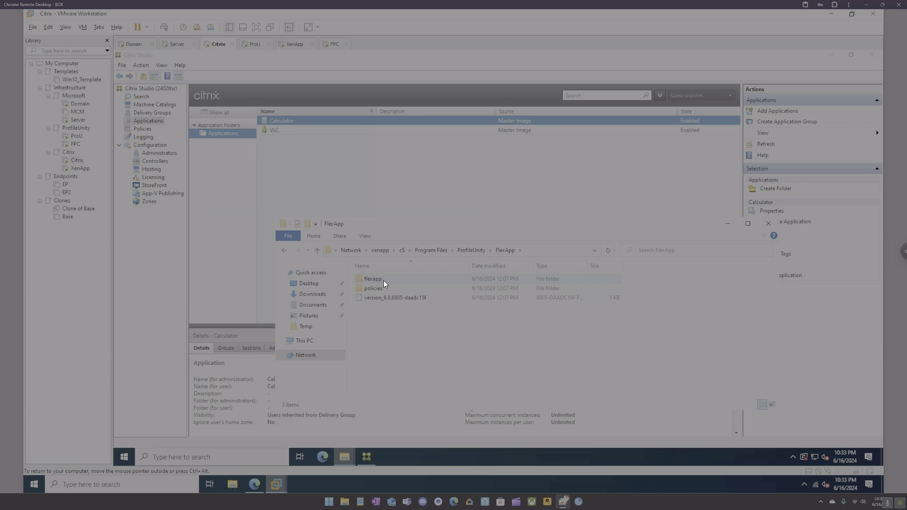
{"action": "double_click", "coordinate": [383, 280]}
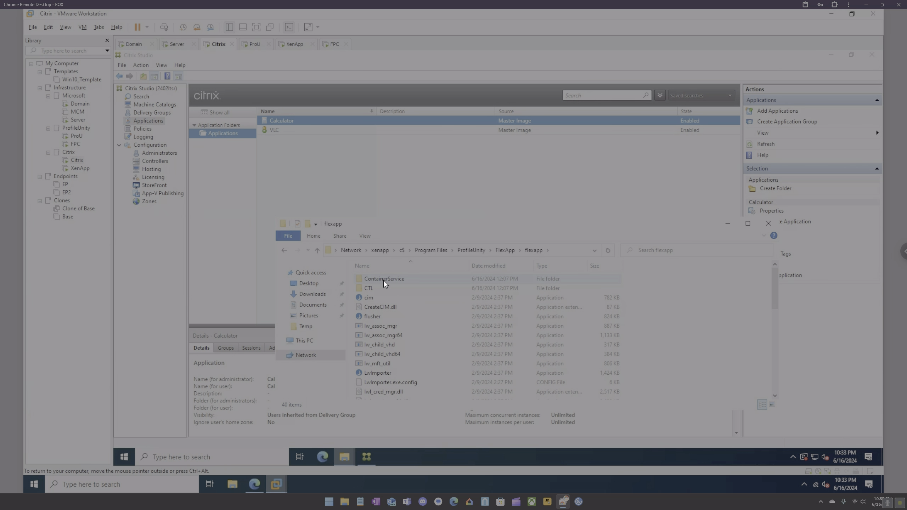
{"action": "double_click", "coordinate": [384, 289]}
Open the NETLOGON ProfileUnity share, inspect the flexapp zip's inner flexapp folder, then close it.
{"action": "key", "text": "super+r"}
{"action": "type", "text": "\\domain etlogon"}
{"action": "key", "text": "Return"}
{"action": "double_click", "coordinate": [407, 288]}
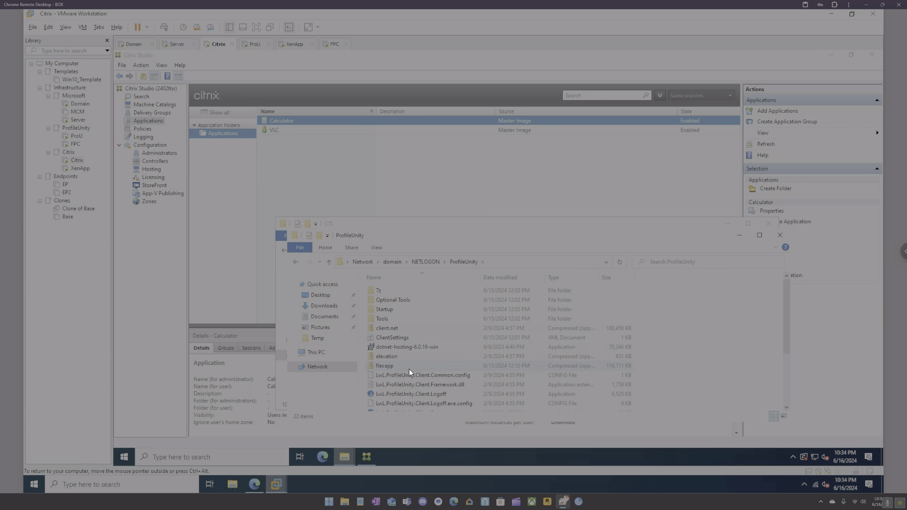
{"action": "double_click", "coordinate": [399, 367]}
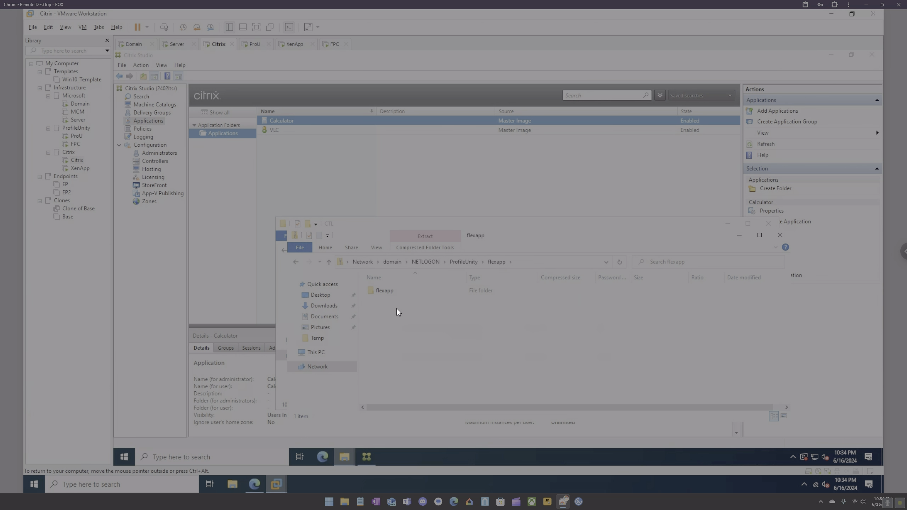
{"action": "double_click", "coordinate": [383, 292]}
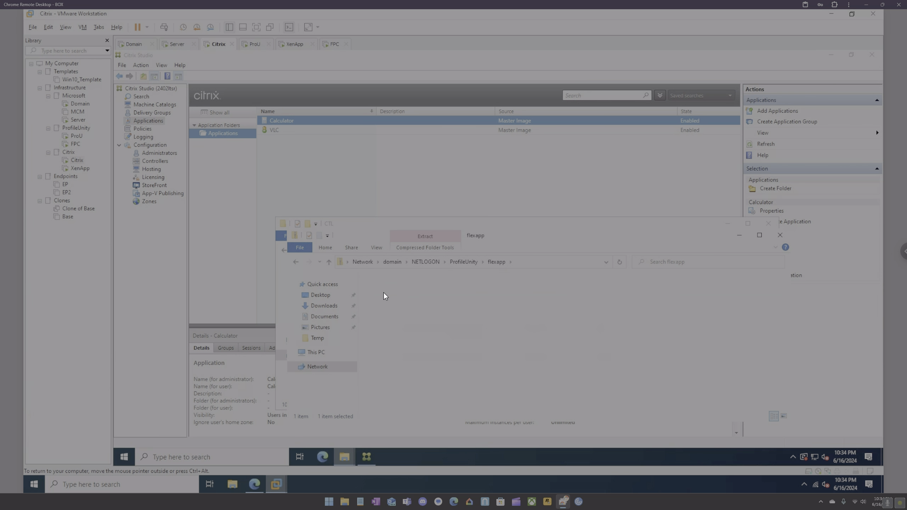
{"action": "left_click", "coordinate": [779, 234]}
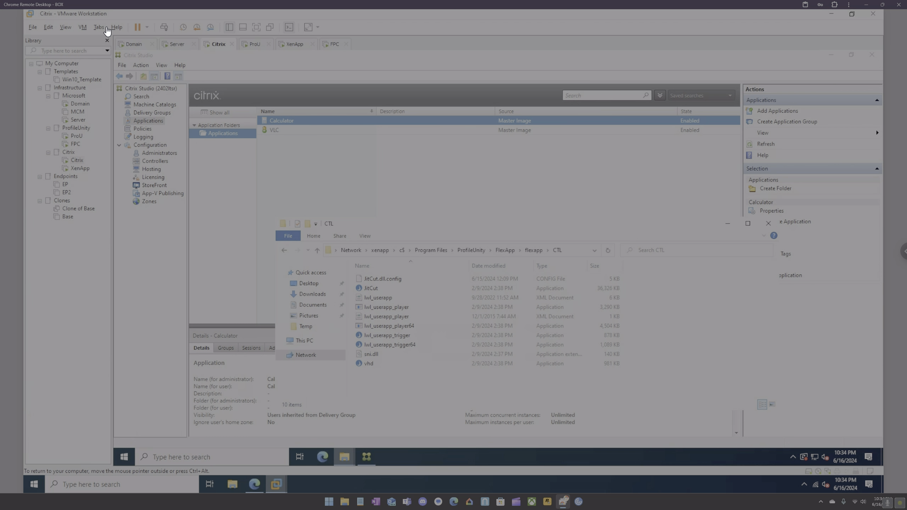
On the Domain VM, extract flexapp.zip from the Desktop into a flexapp folder.
{"action": "left_click", "coordinate": [134, 46]}
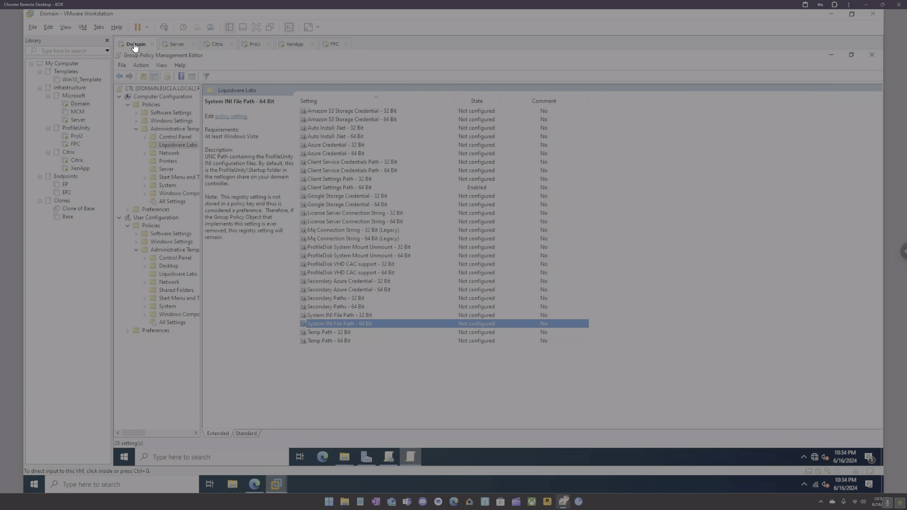
{"action": "left_click", "coordinate": [344, 458]}
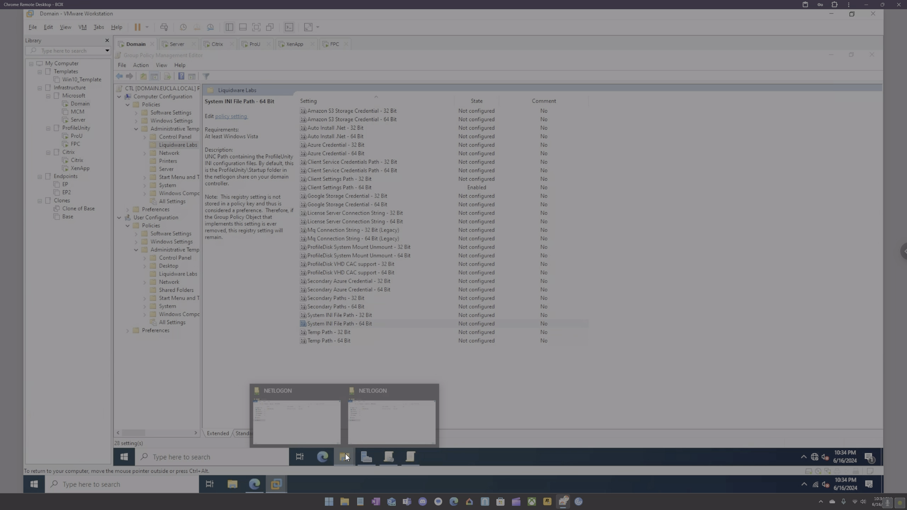
{"action": "left_click", "coordinate": [368, 424]}
{"action": "left_click", "coordinate": [291, 244]}
{"action": "double_click", "coordinate": [489, 199]}
{"action": "right_click", "coordinate": [355, 201]}
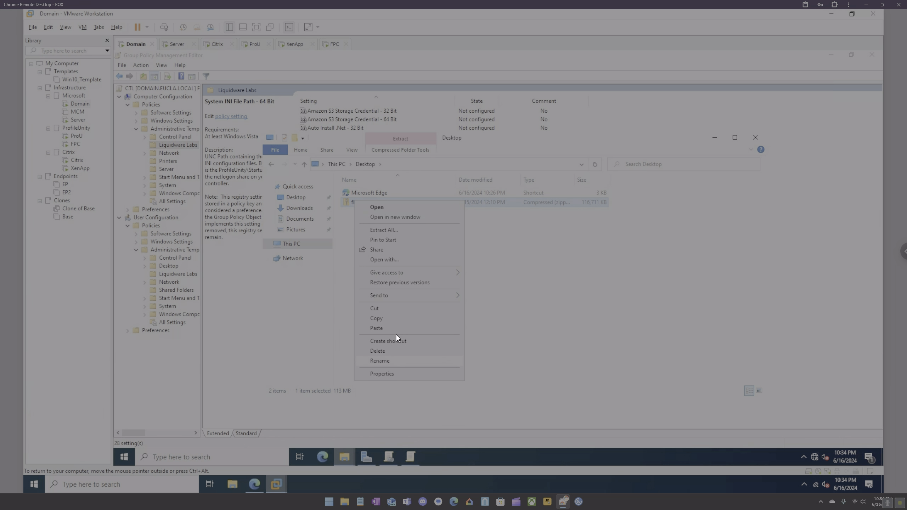
{"action": "left_click", "coordinate": [391, 230]}
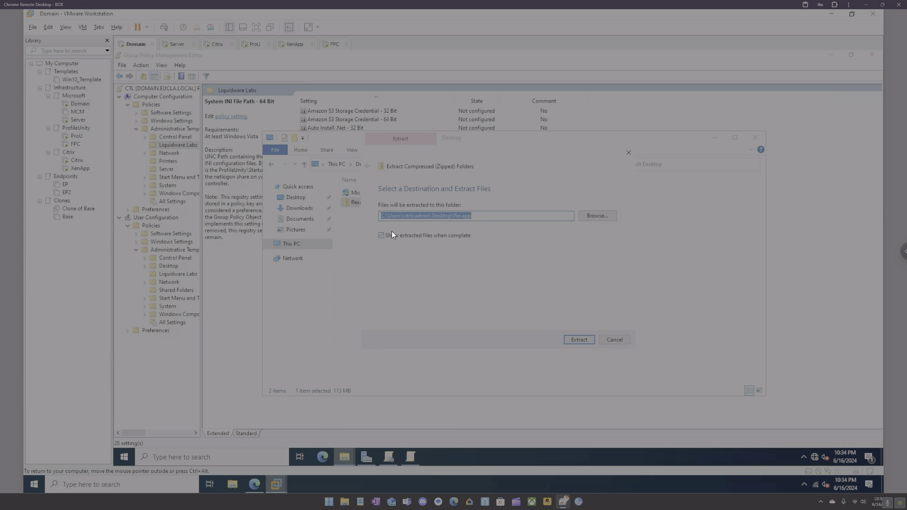
{"action": "left_click", "coordinate": [580, 339]}
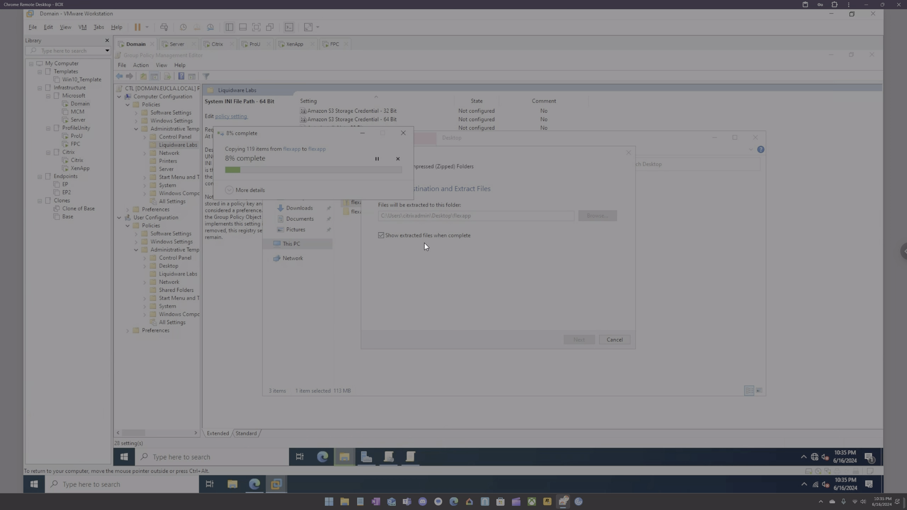
Switch to the XenApp VM and start an Other user sign-in.
{"action": "left_click", "coordinate": [292, 43]}
{"action": "left_click", "coordinate": [164, 28]}
{"action": "left_click", "coordinate": [473, 293]}
{"action": "type", "text": "c"}
Sign in to XenApp with the admin user name and password, then return to the Domain VM.
{"action": "key", "text": "BackSpace"}
{"action": "type", "text": "citrix"}
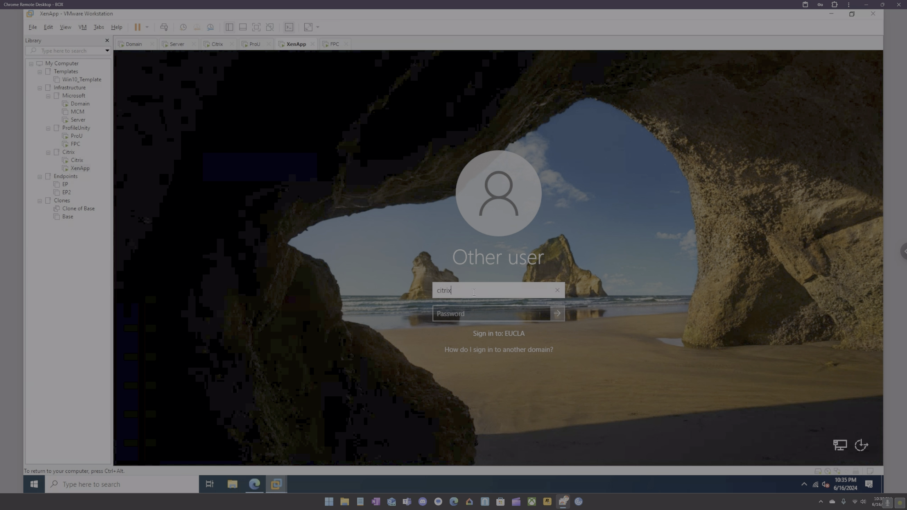
{"action": "type", "text": "admin"}
{"action": "key", "text": "Tab"}
{"action": "type", "text": "***"}
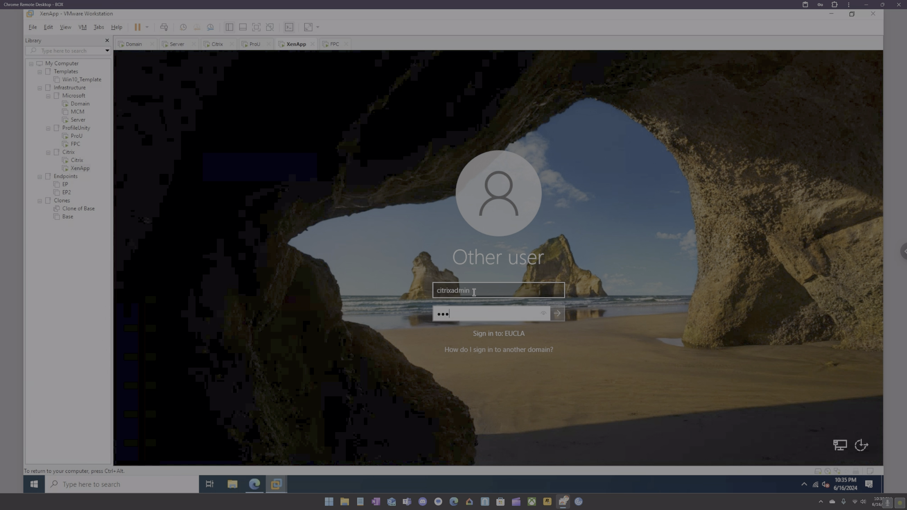
{"action": "type", "text": "*******"}
{"action": "key", "text": "Return"}
{"action": "left_click", "coordinate": [134, 44]}
Delete the nested flexapp folder from inside the flexapp zip.
{"action": "left_click_drag", "start_coordinate": [446, 178], "coordinate": [470, 231]}
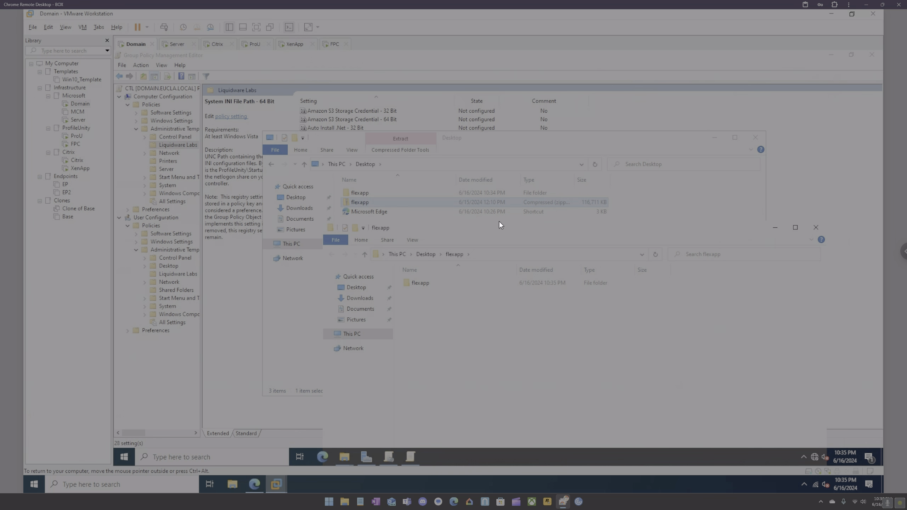
{"action": "left_click", "coordinate": [815, 227]}
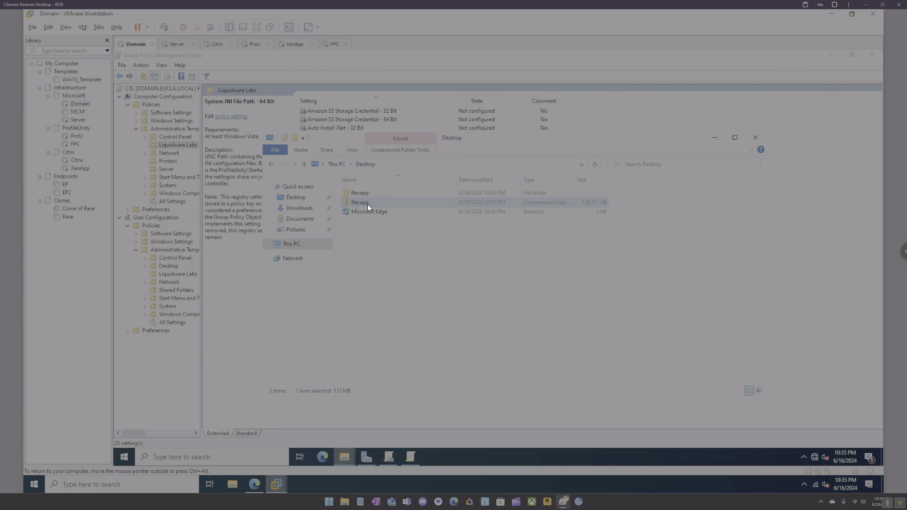
{"action": "double_click", "coordinate": [360, 202]}
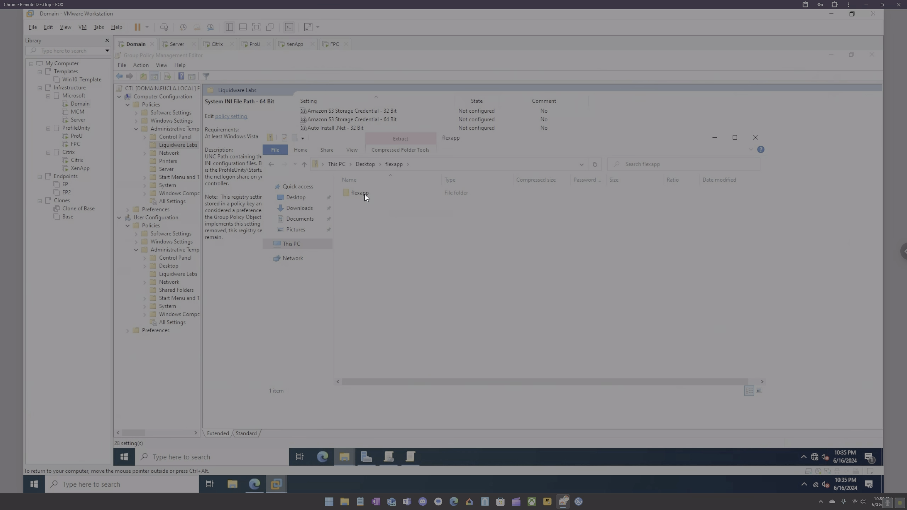
{"action": "left_click", "coordinate": [364, 194]}
{"action": "key", "text": "Delete"}
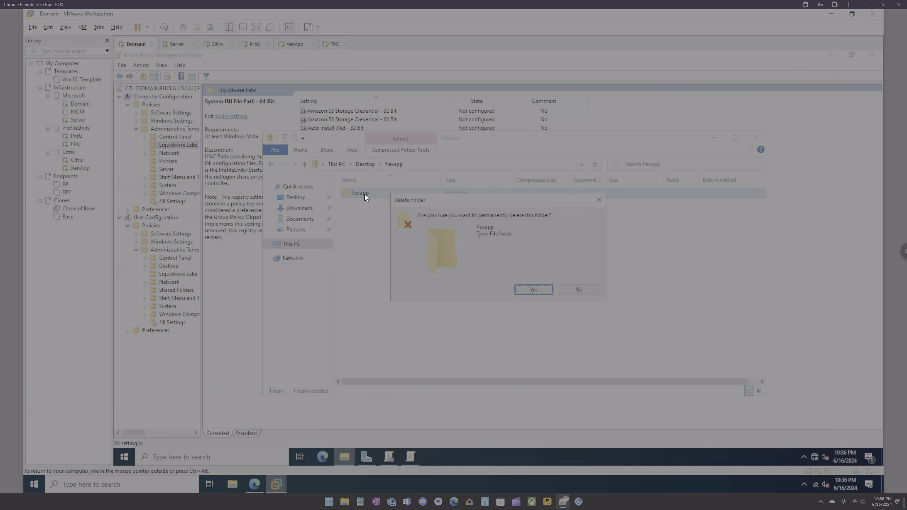
{"action": "key", "text": "Return"}
Take the extracted flexapp folder's files into the now-empty flexapp zip root.
{"action": "left_click", "coordinate": [365, 165]}
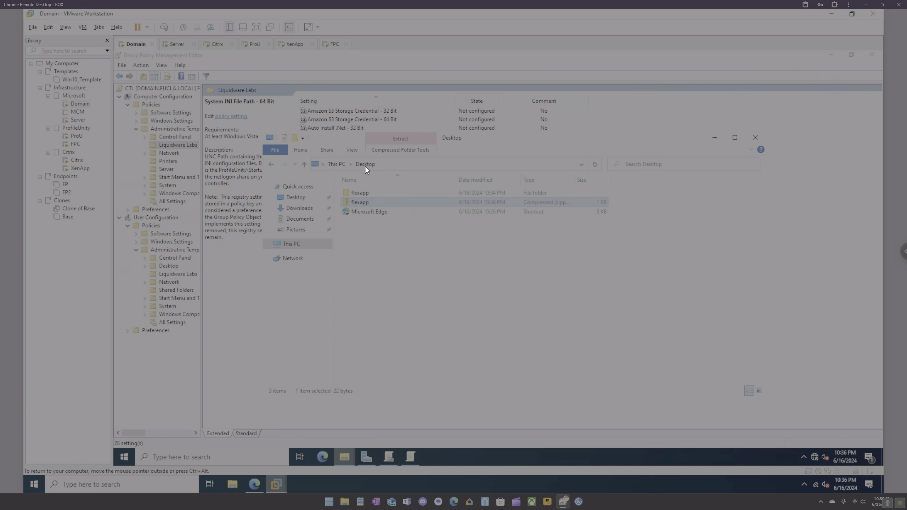
{"action": "double_click", "coordinate": [361, 193]}
{"action": "left_click", "coordinate": [365, 164]}
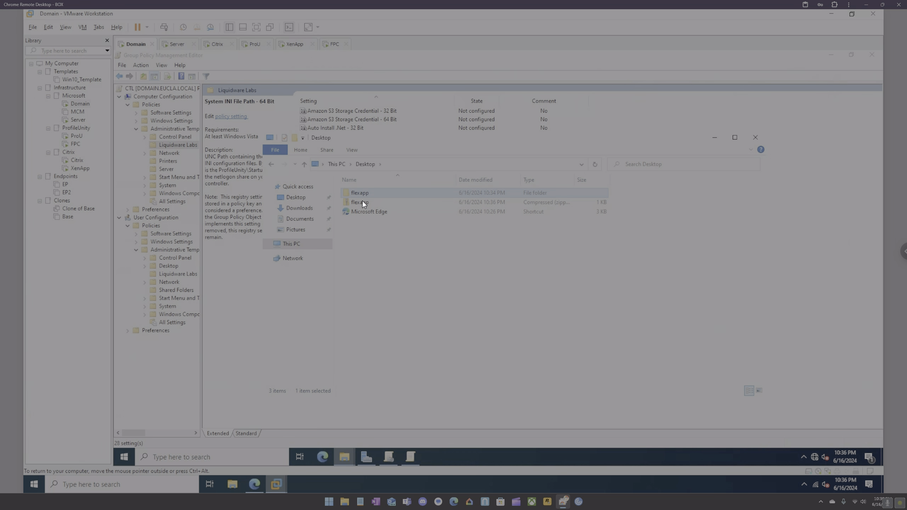
{"action": "double_click", "coordinate": [360, 202]}
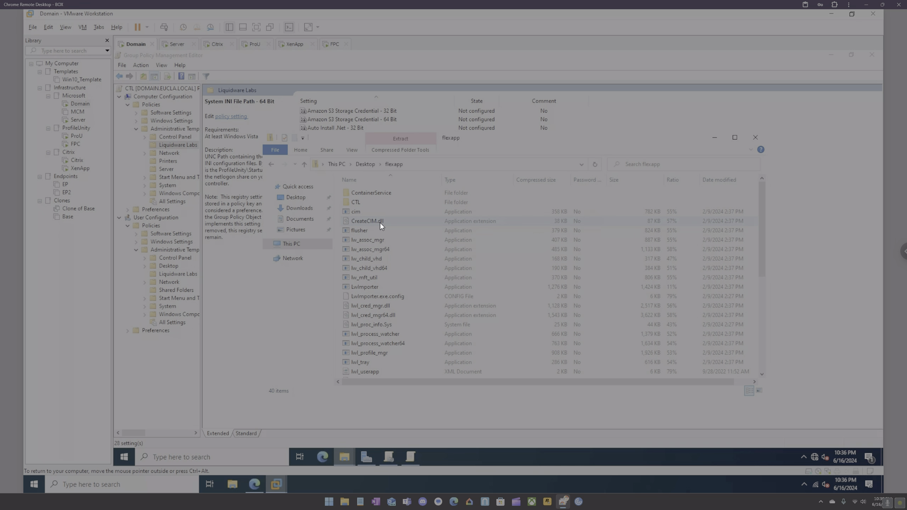
Open the zip's CTL\JitCut.dll.config in Notepad, review the Validate line, and close it.
{"action": "double_click", "coordinate": [360, 207]}
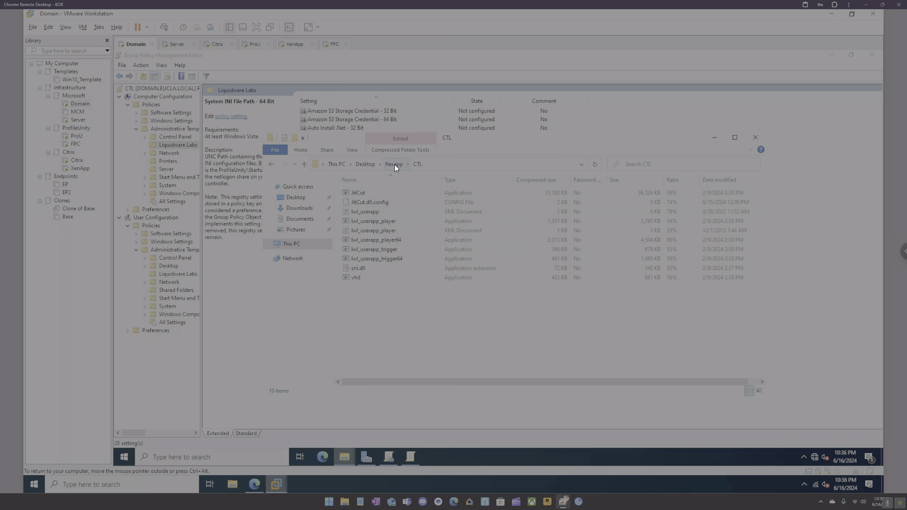
{"action": "right_click", "coordinate": [373, 203]}
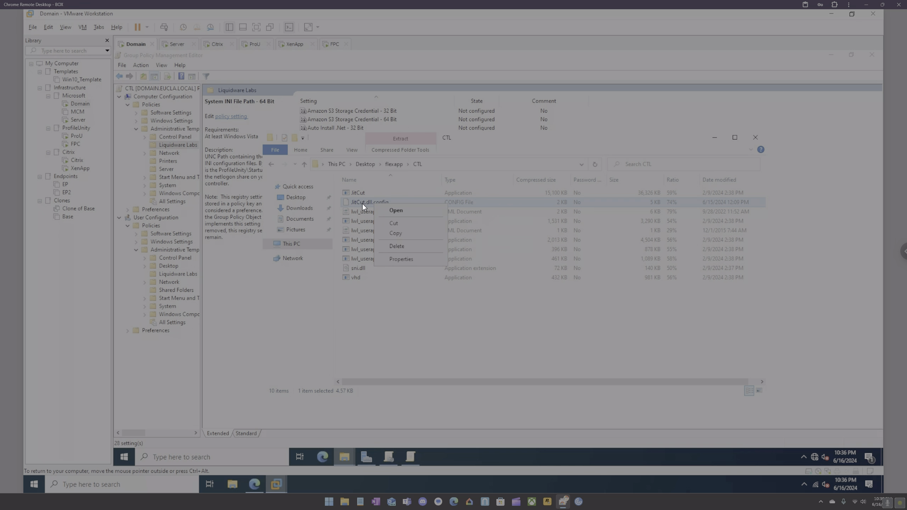
{"action": "left_click", "coordinate": [395, 210]}
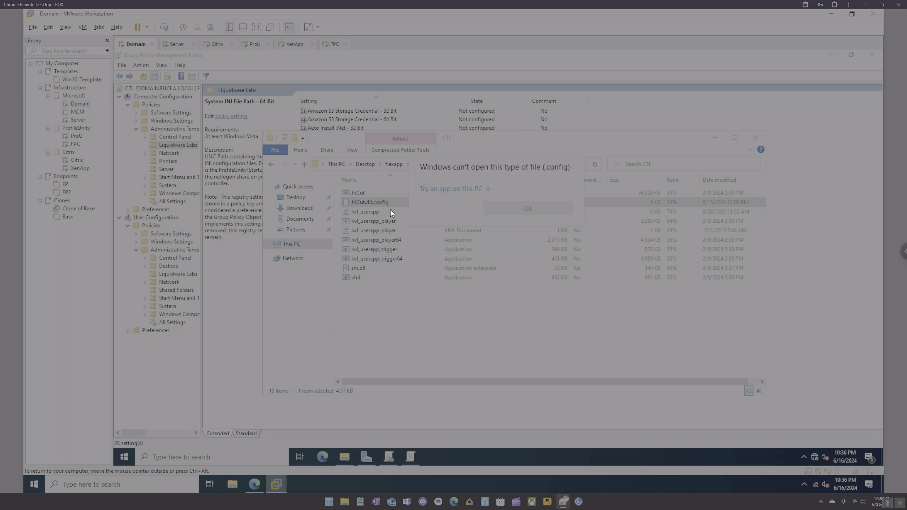
{"action": "left_click", "coordinate": [482, 190]}
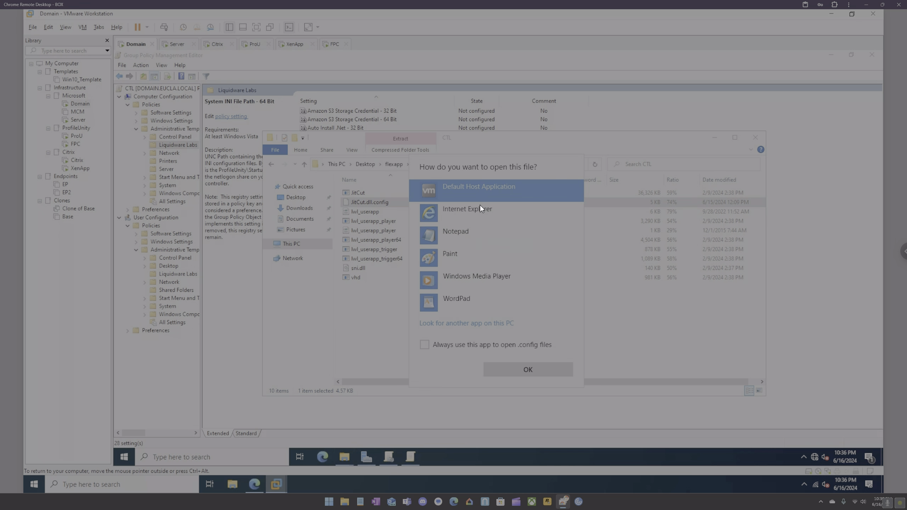
{"action": "left_click", "coordinate": [451, 235]}
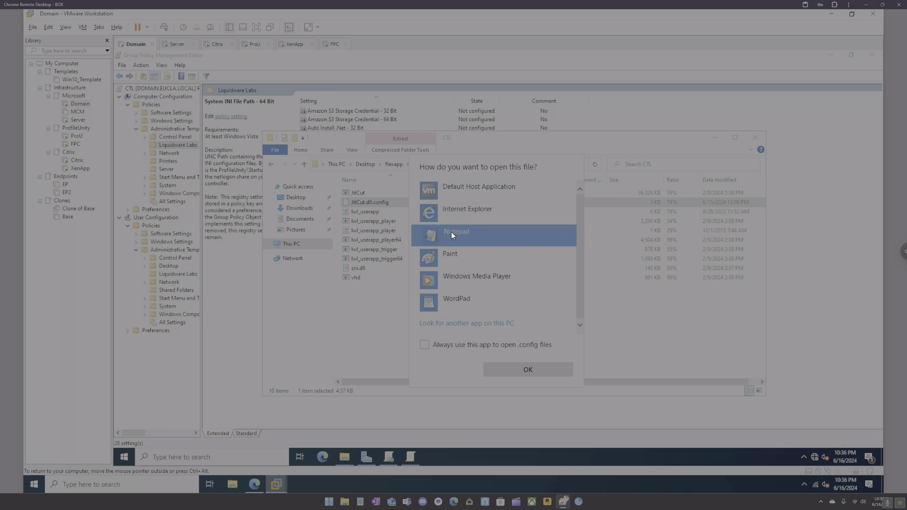
{"action": "left_click", "coordinate": [528, 369]}
{"action": "scroll", "coordinate": [400, 286], "scroll_direction": "down", "scroll_amount": 12}
{"action": "left_click_drag", "start_coordinate": [222, 368], "coordinate": [387, 368]}
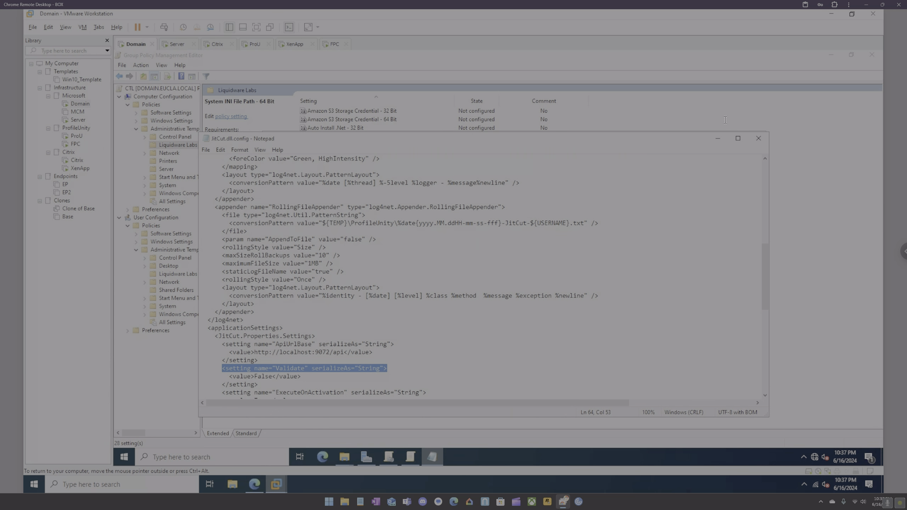
{"action": "left_click", "coordinate": [759, 138]}
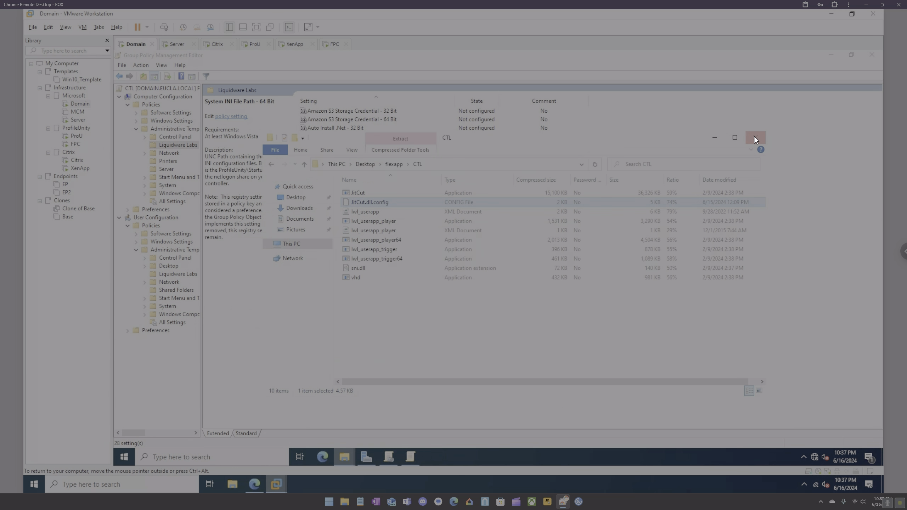
Go to \\domain and open the ProfileUnity folder on the NETLOGON share.
{"action": "left_click", "coordinate": [364, 163]}
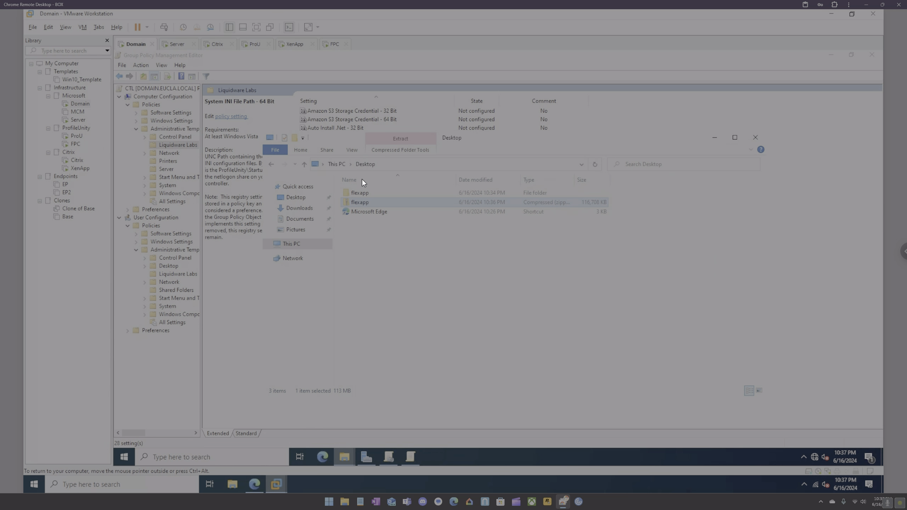
{"action": "double_click", "coordinate": [359, 203]}
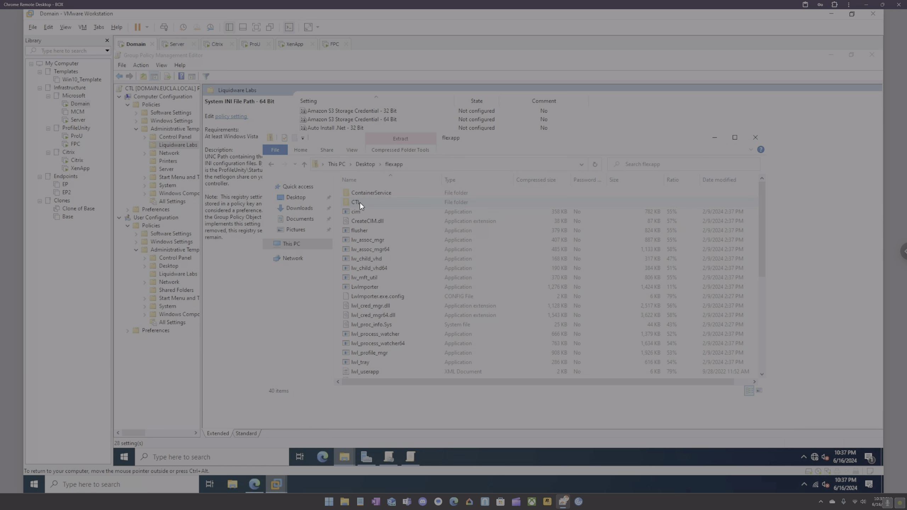
{"action": "left_click", "coordinate": [272, 163]}
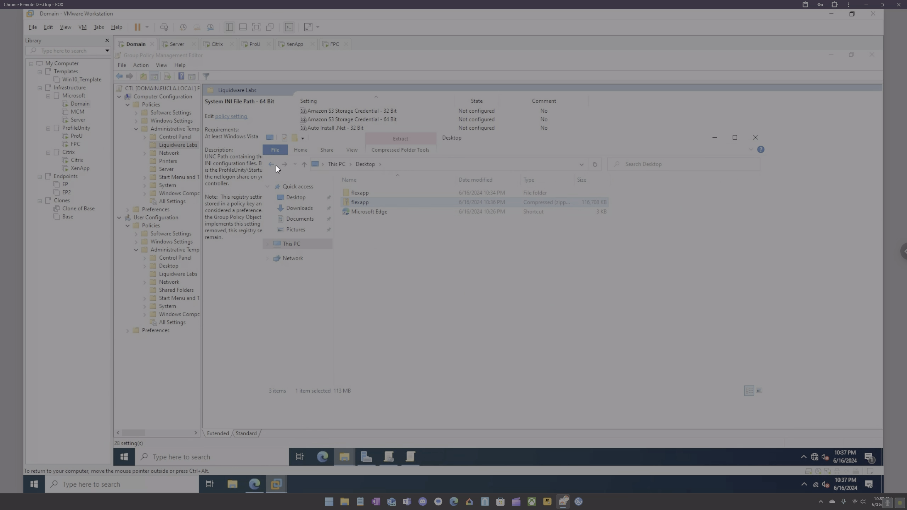
{"action": "left_click", "coordinate": [441, 165]}
{"action": "type", "text": "\\\\domain"}
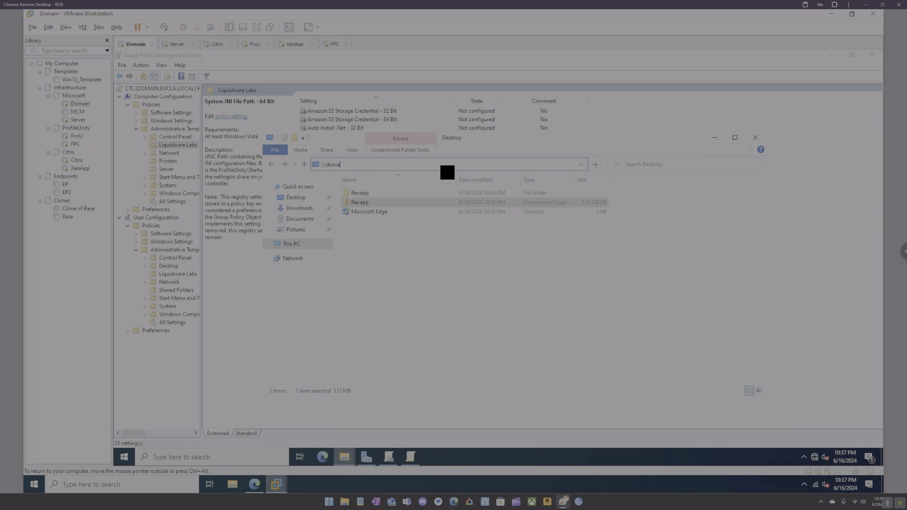
{"action": "key", "text": "Return"}
{"action": "double_click", "coordinate": [393, 195]}
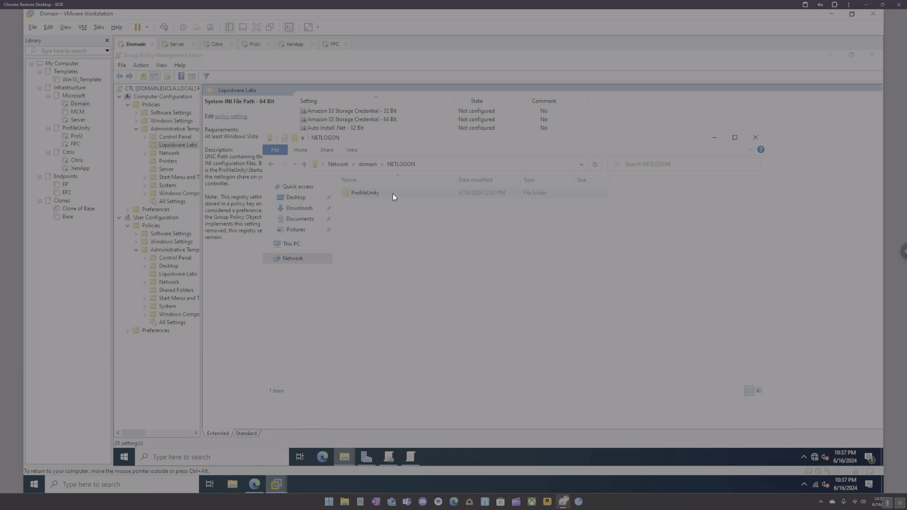
{"action": "double_click", "coordinate": [390, 190]}
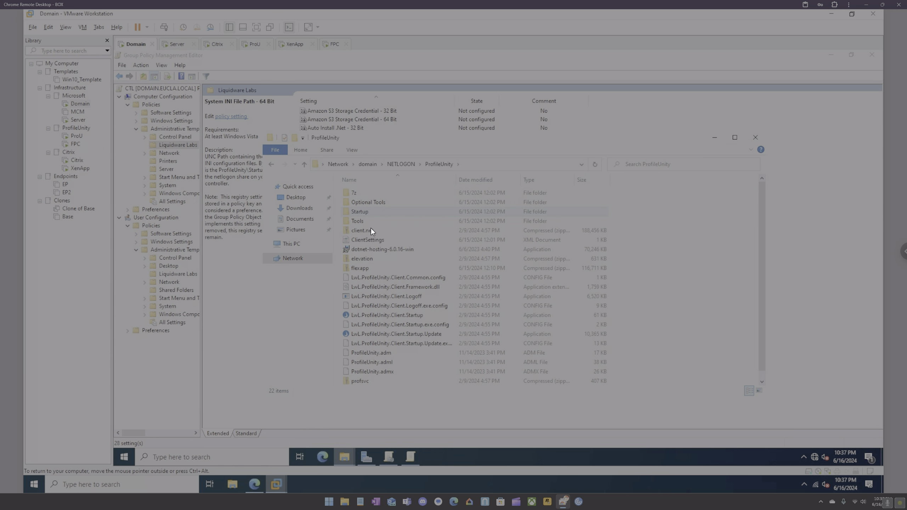
Try deleting the flexapp zip there, retry after Folder Access Denied, then cancel.
{"action": "left_click", "coordinate": [366, 268]}
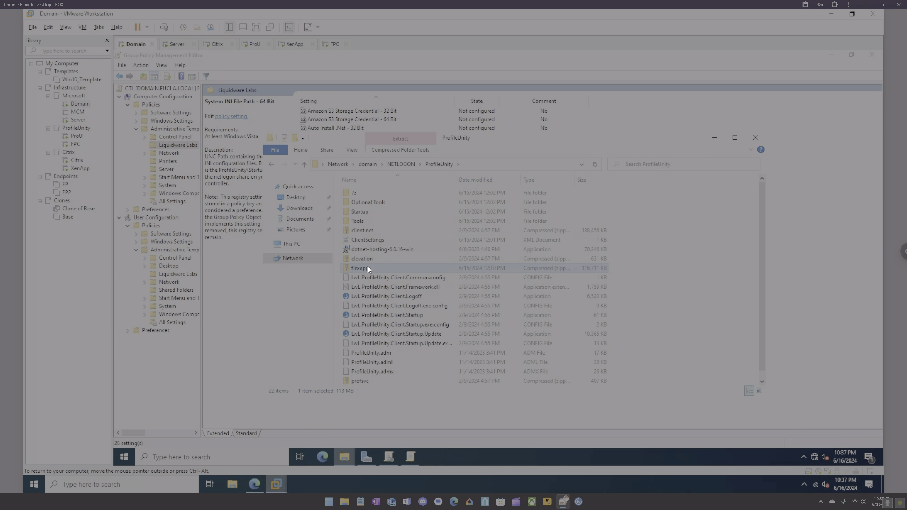
{"action": "key", "text": "Delete"}
{"action": "key", "text": "Return"}
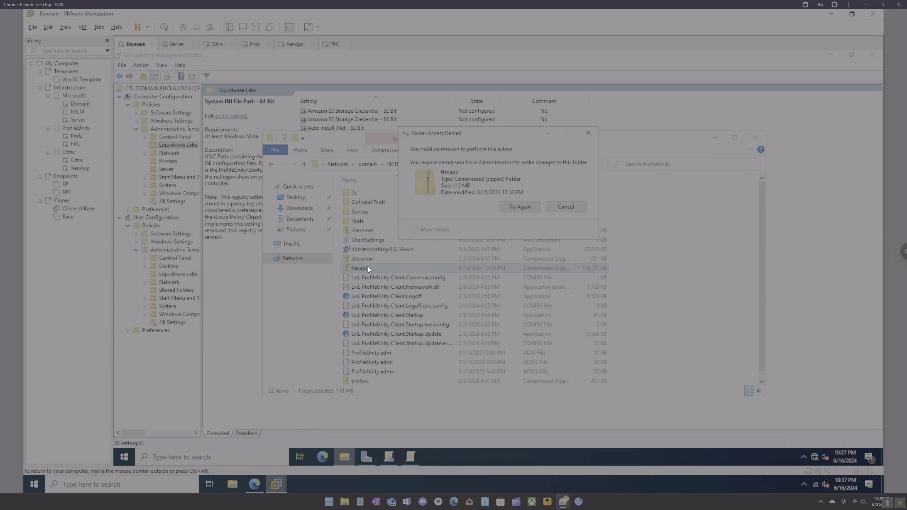
{"action": "left_click", "coordinate": [520, 210]}
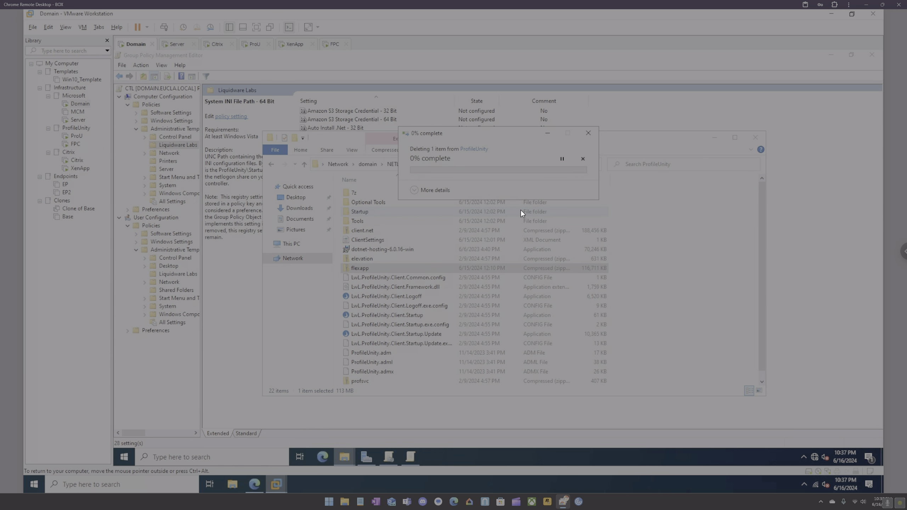
{"action": "left_click", "coordinate": [588, 132]}
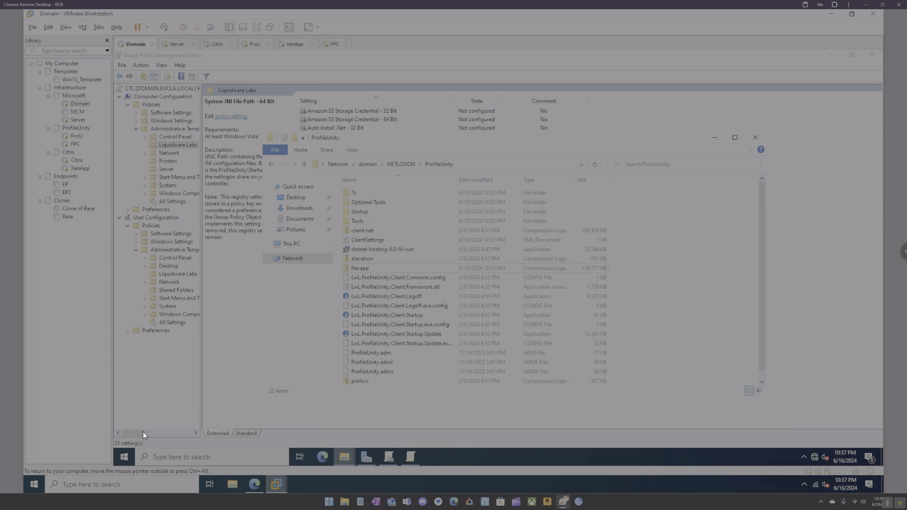
Paste the flexapp zip into C:\Temp through This PC.
{"action": "left_click", "coordinate": [292, 198]}
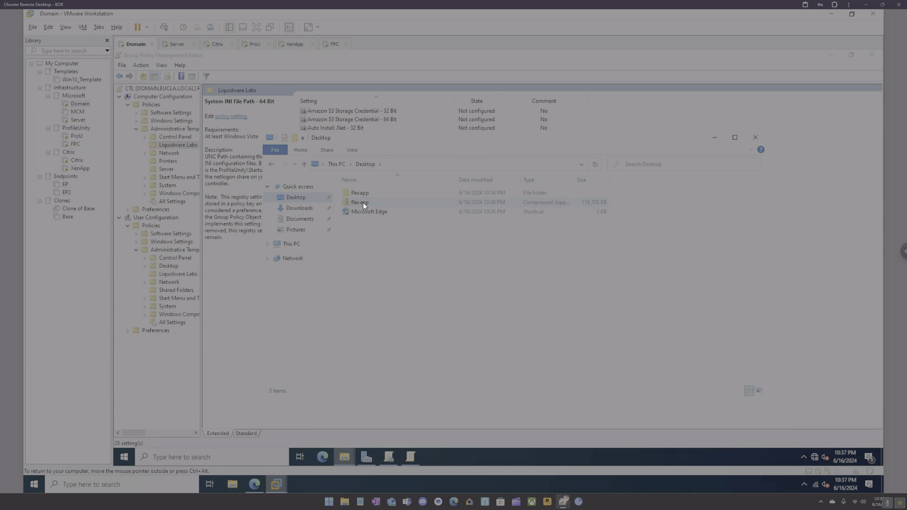
{"action": "left_click", "coordinate": [290, 245]}
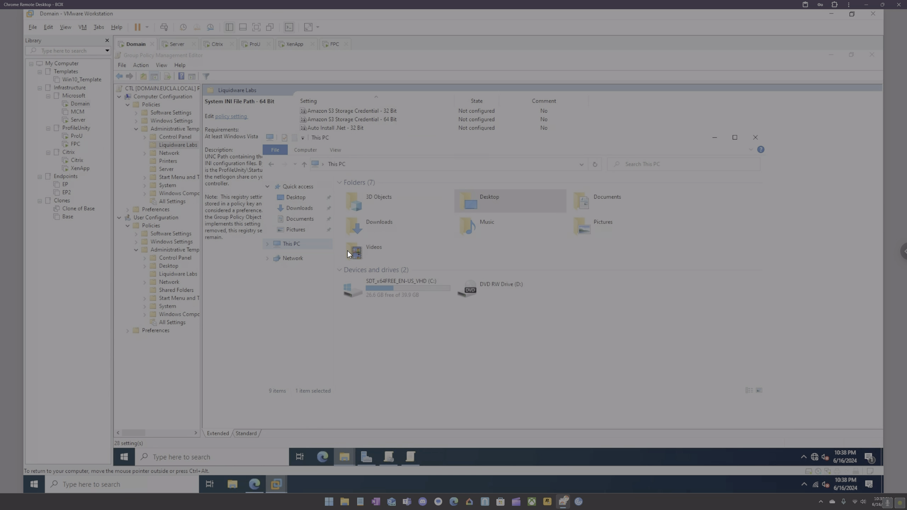
{"action": "double_click", "coordinate": [384, 288]}
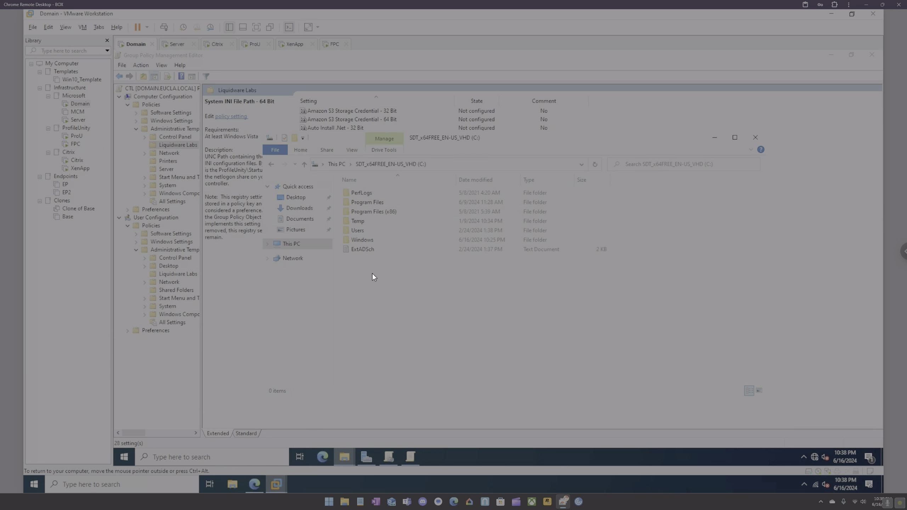
{"action": "double_click", "coordinate": [362, 223]}
{"action": "key", "text": "ctrl+v"}
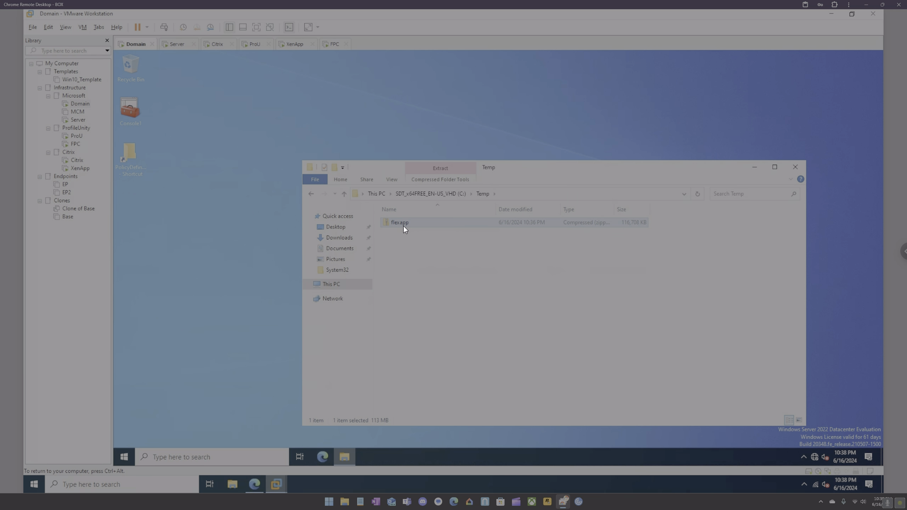
Open the copied flexapp zip, then go to the \\domain network shares.
{"action": "double_click", "coordinate": [403, 225]}
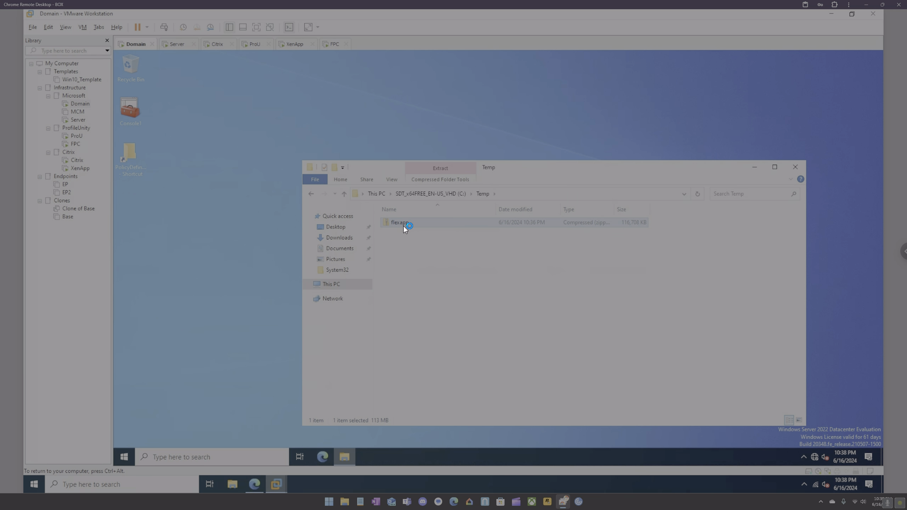
{"action": "left_click", "coordinate": [514, 195]}
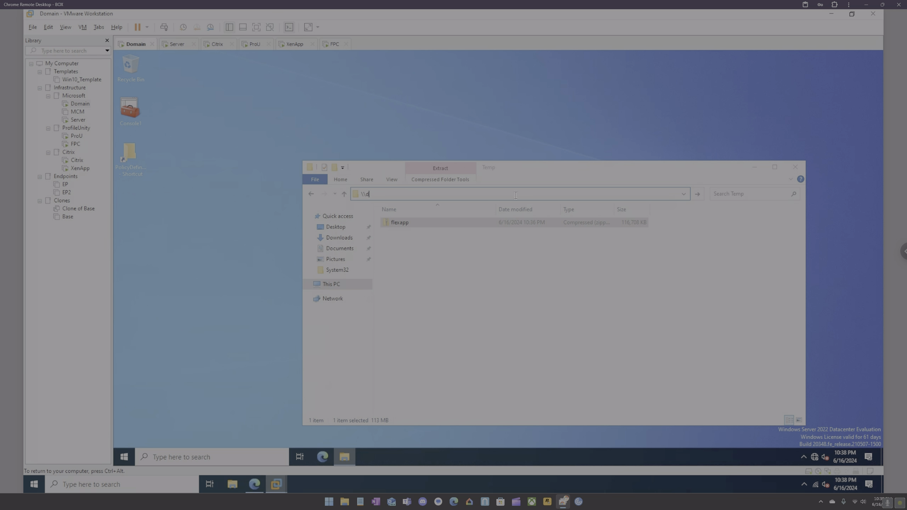
{"action": "type", "text": "\\\\domain"}
{"action": "key", "text": "Return"}
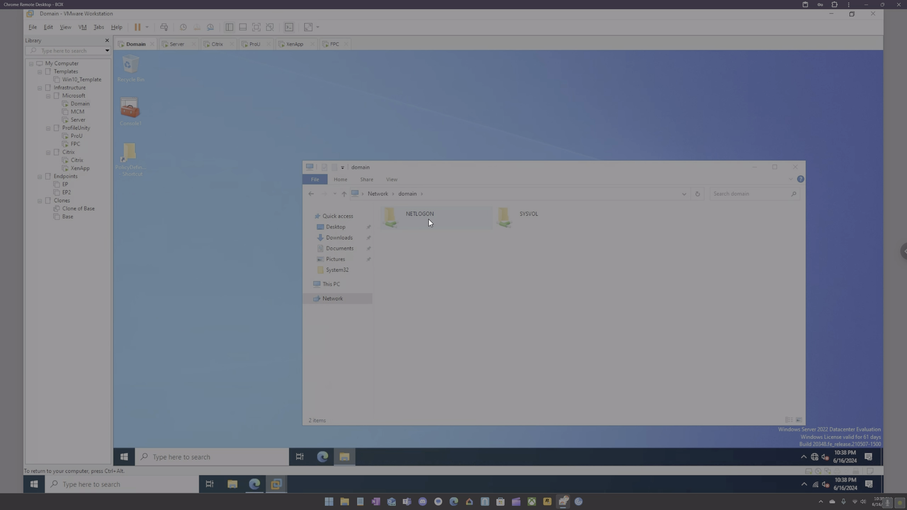
Delete the flexapp zip from NETLOGON\ProfileUnity and return to the XenApp machine.
{"action": "double_click", "coordinate": [428, 219]}
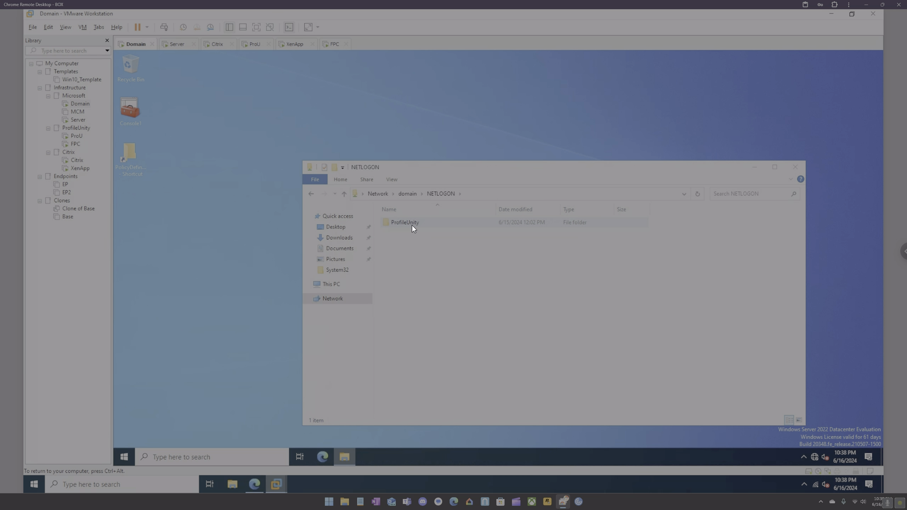
{"action": "double_click", "coordinate": [411, 225]}
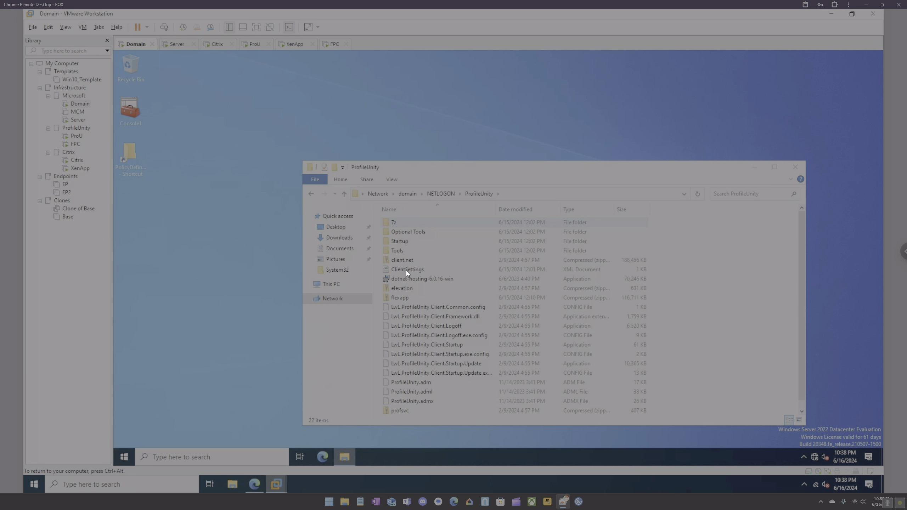
{"action": "left_click", "coordinate": [403, 298]}
{"action": "key", "text": "Delete"}
{"action": "left_click", "coordinate": [294, 44]}
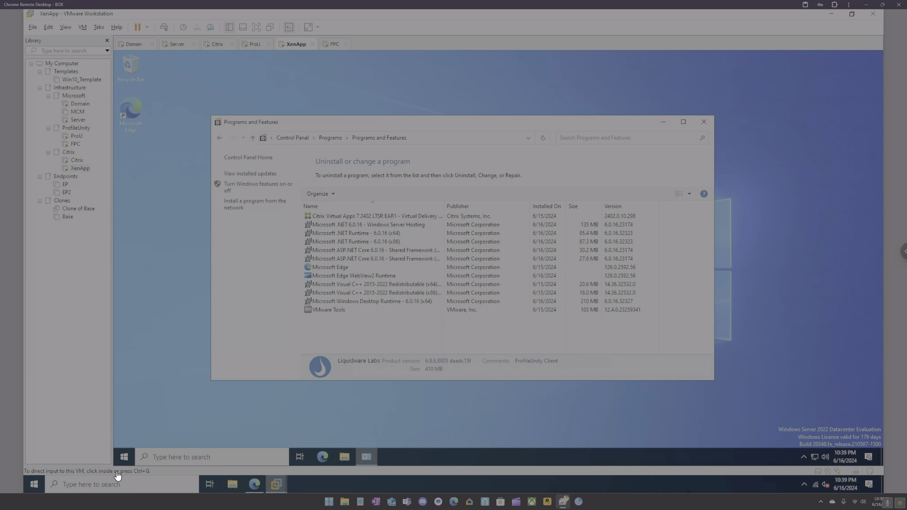
Reboot the XenApp guest via Start's Shut down or sign out > Restart.
{"action": "right_click", "coordinate": [125, 456]}
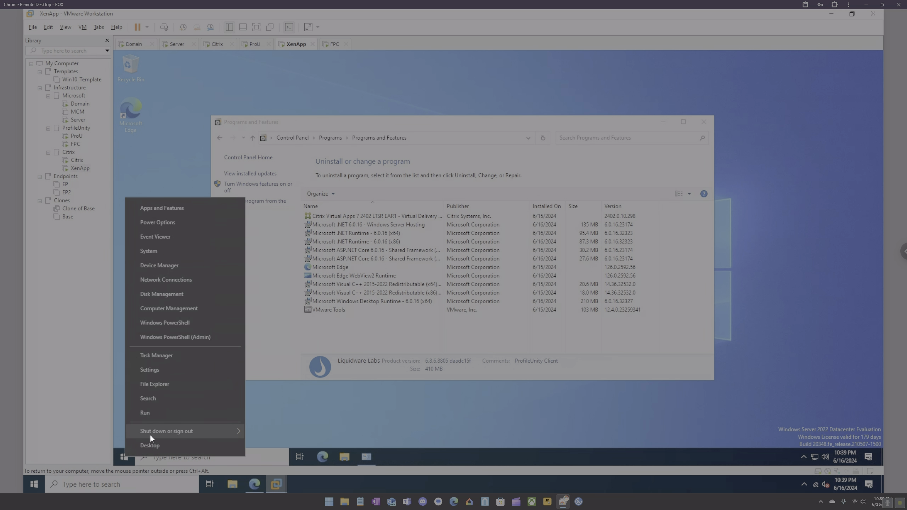
{"action": "mouse_move", "coordinate": [225, 431]}
{"action": "left_click", "coordinate": [267, 428]}
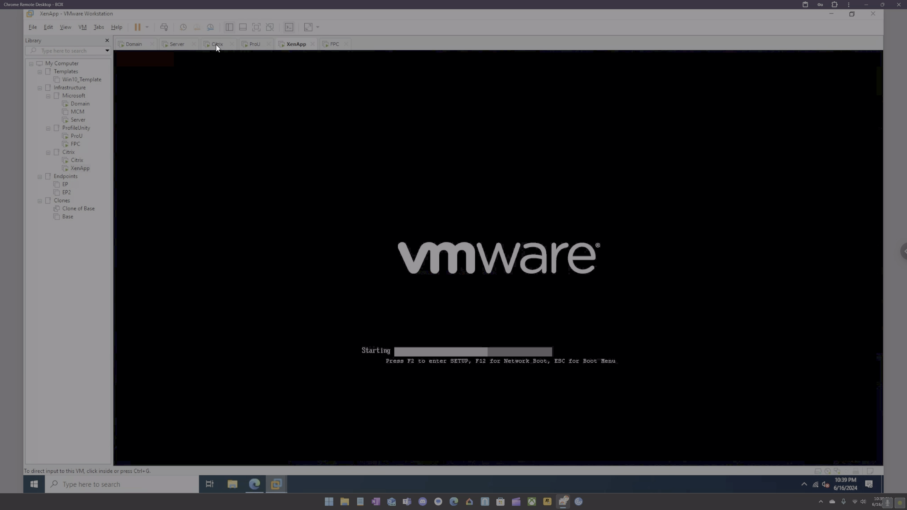
Drop 'flexapp\' from VLC's Citrix location so it reads C:\Program Files\ProfileUnity\FlexApp\CTL\JitCut.exe, and save.
{"action": "left_click", "coordinate": [218, 44]}
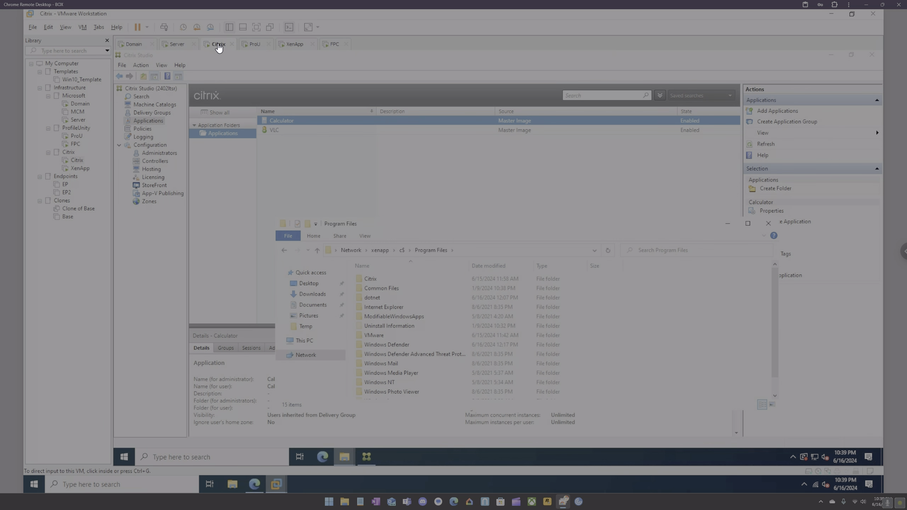
{"action": "left_click", "coordinate": [288, 130]}
{"action": "right_click", "coordinate": [287, 129]}
{"action": "left_click", "coordinate": [319, 136]}
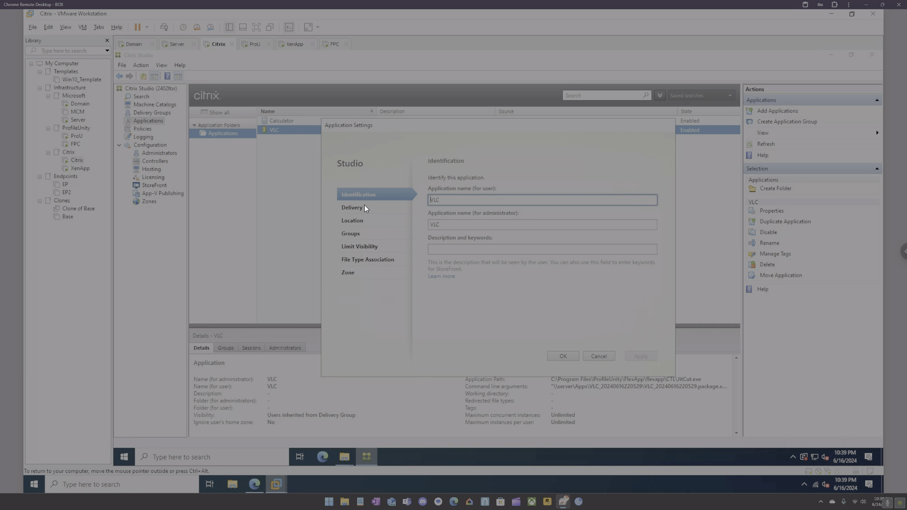
{"action": "left_click", "coordinate": [364, 206]}
{"action": "left_click", "coordinate": [368, 224]}
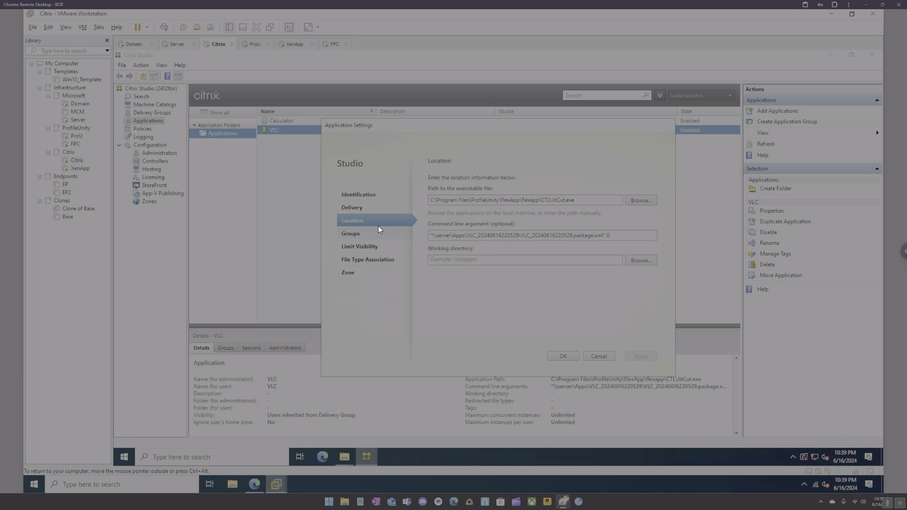
{"action": "double_click", "coordinate": [530, 200]}
{"action": "key", "text": "BackSpace"}
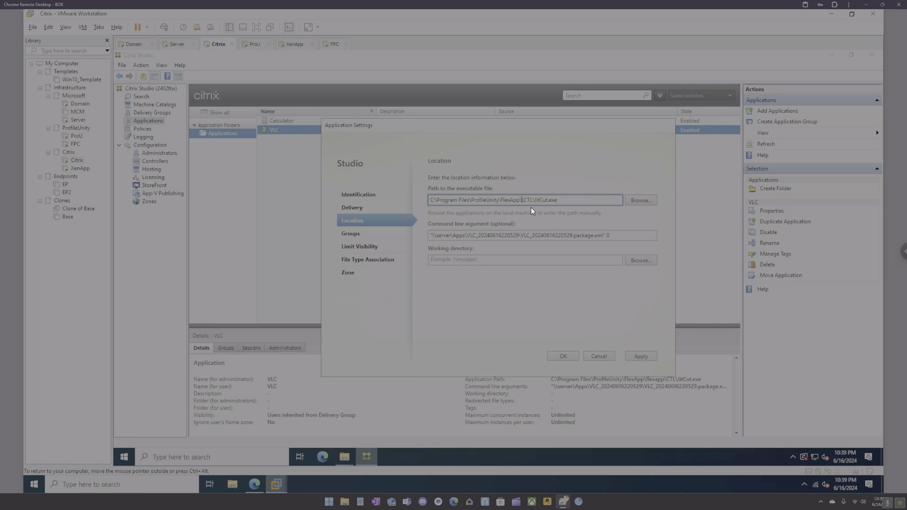
{"action": "left_click", "coordinate": [641, 356]}
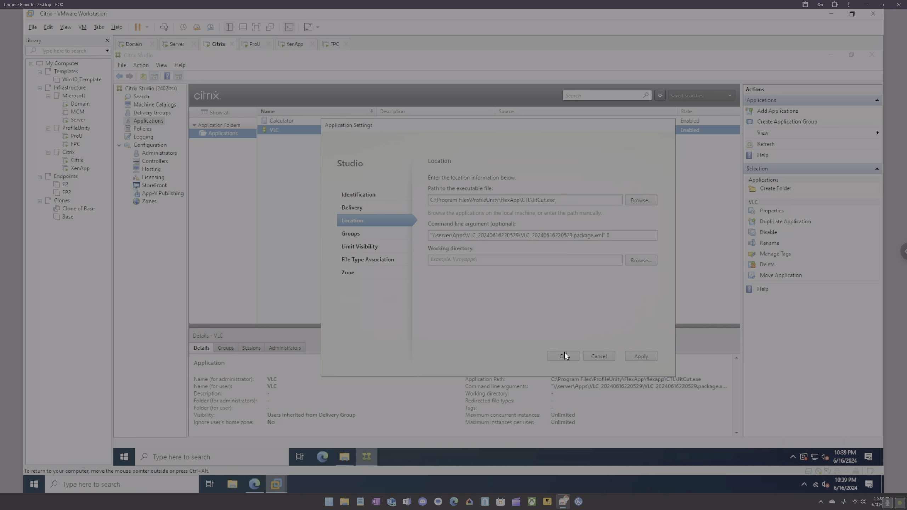
{"action": "left_click", "coordinate": [564, 354]}
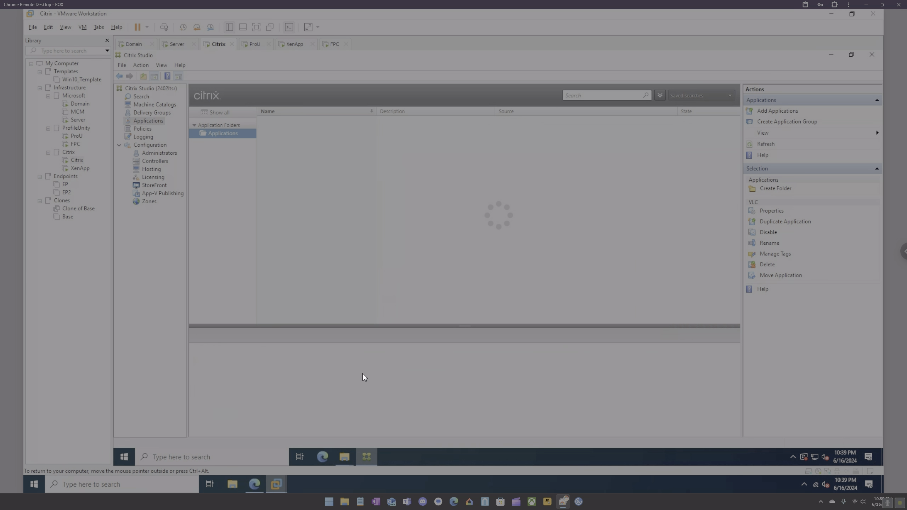
Sign in to the rebooted XenApp machine with the administrator user name and password.
{"action": "left_click", "coordinate": [298, 45]}
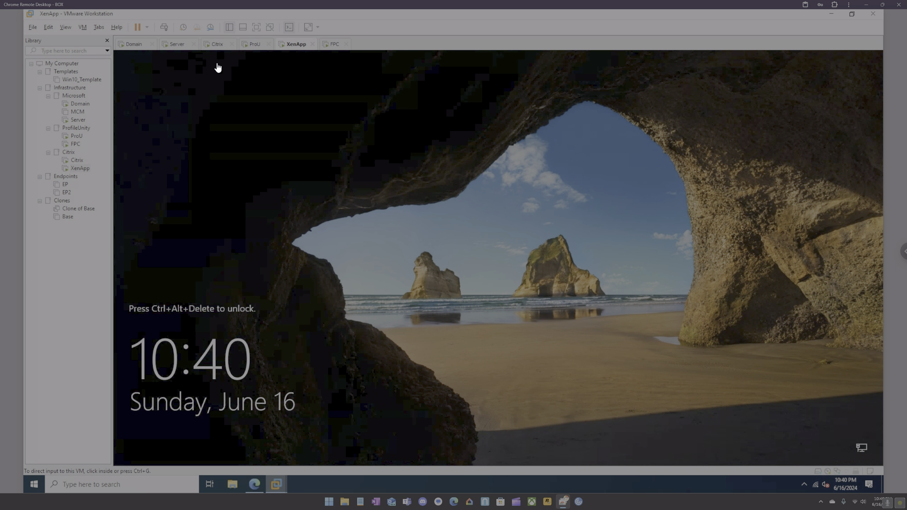
{"action": "left_click", "coordinate": [164, 27]}
{"action": "left_click", "coordinate": [453, 290]}
{"action": "type", "text": "c"}
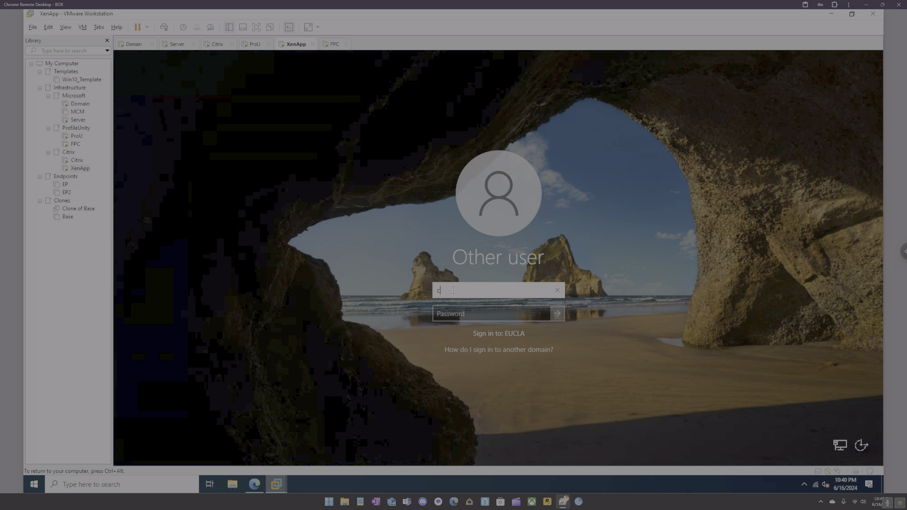
{"action": "type", "text": "itrixadmin"}
{"action": "key", "text": "Tab"}
{"action": "type", "text": "••"}
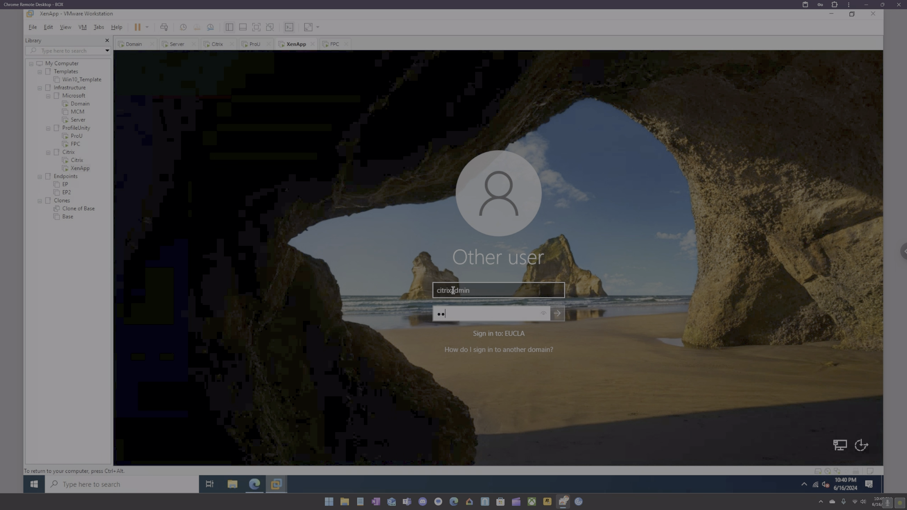
{"action": "type", "text": "•••••••••"}
{"action": "key", "text": "Return"}
{"action": "left_click", "coordinate": [122, 458]}
Open Control Panel via 'control' and show Programs and Features' installed programs.
{"action": "type", "text": "control"}
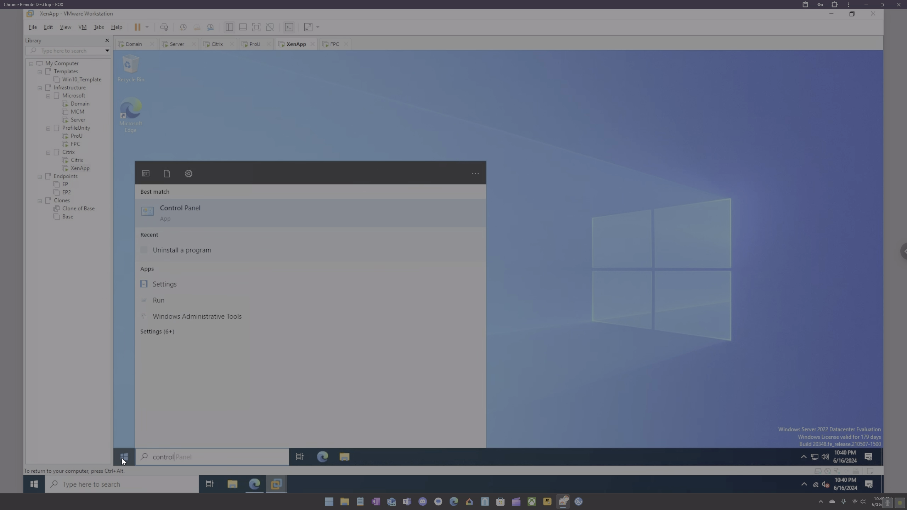
{"action": "key", "text": "Return"}
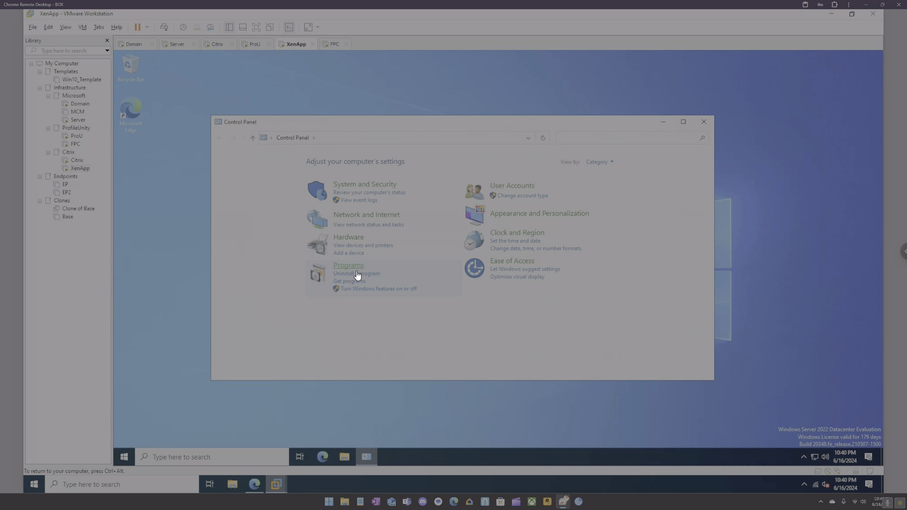
{"action": "left_click", "coordinate": [363, 274]}
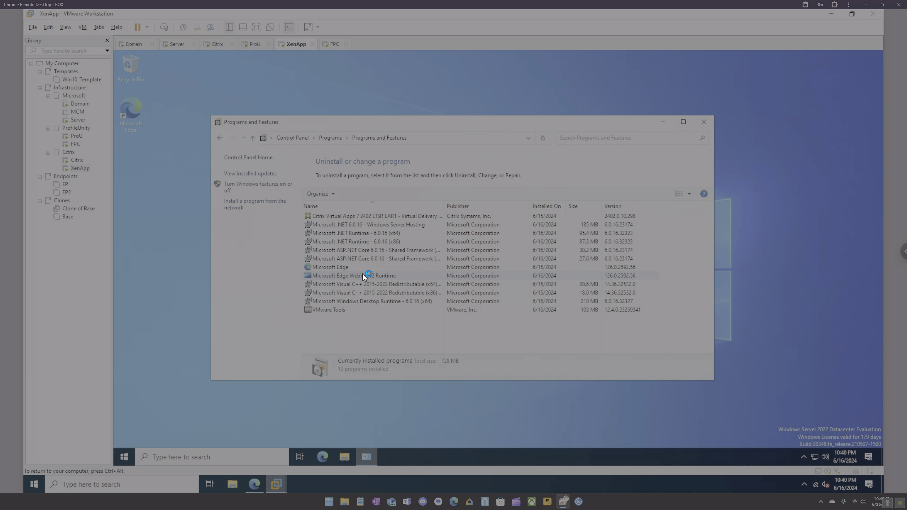
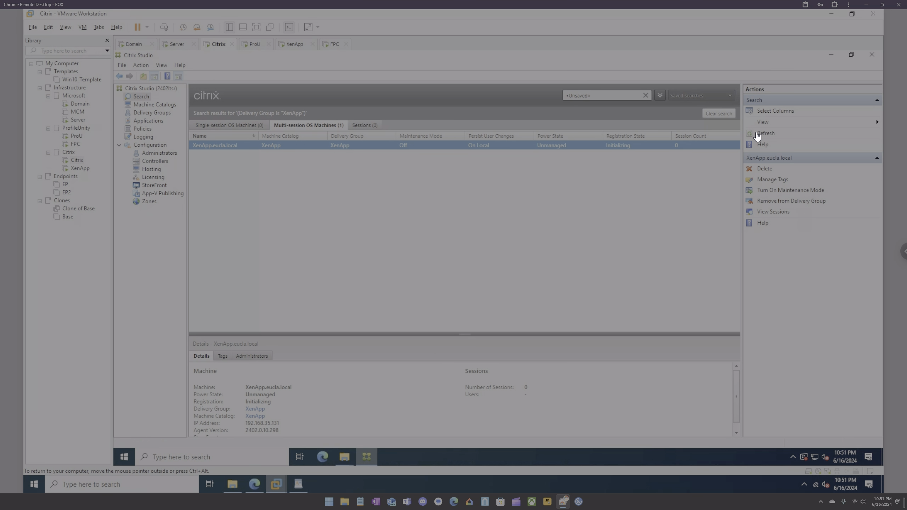
Refresh Citrix Studio until XenApp.eucla.local reads Registered, then bring up the Edge browser.
{"action": "left_click", "coordinate": [759, 134]}
{"action": "left_click", "coordinate": [763, 134]}
{"action": "left_click", "coordinate": [763, 134]}
{"action": "left_click", "coordinate": [763, 133]}
{"action": "left_click", "coordinate": [254, 484]}
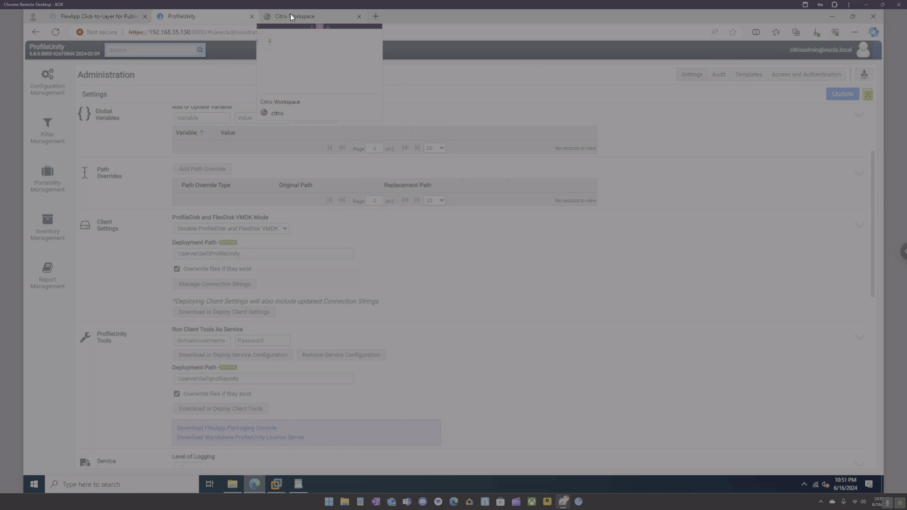
Launch VLC from the Citrix Workspace store and permit it to use local devices.
{"action": "left_click", "coordinate": [290, 16]}
{"action": "left_click", "coordinate": [146, 144]}
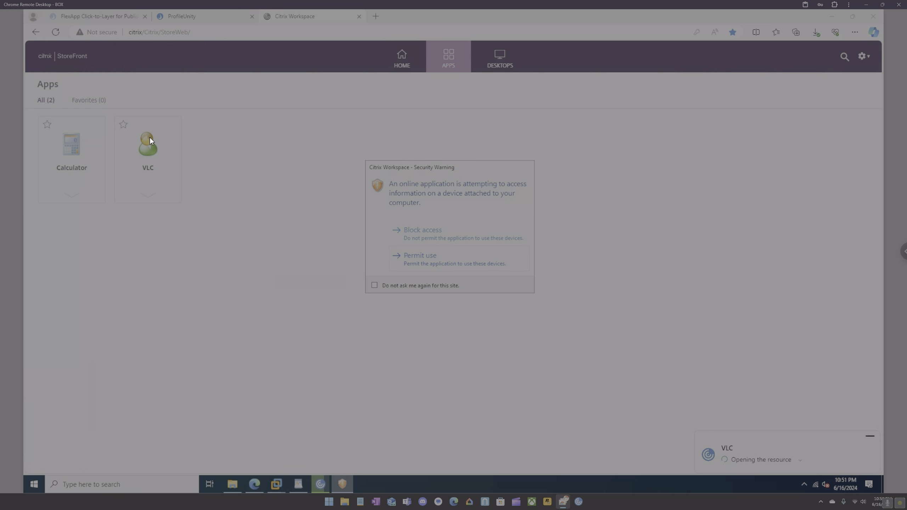
{"action": "left_click", "coordinate": [453, 256]}
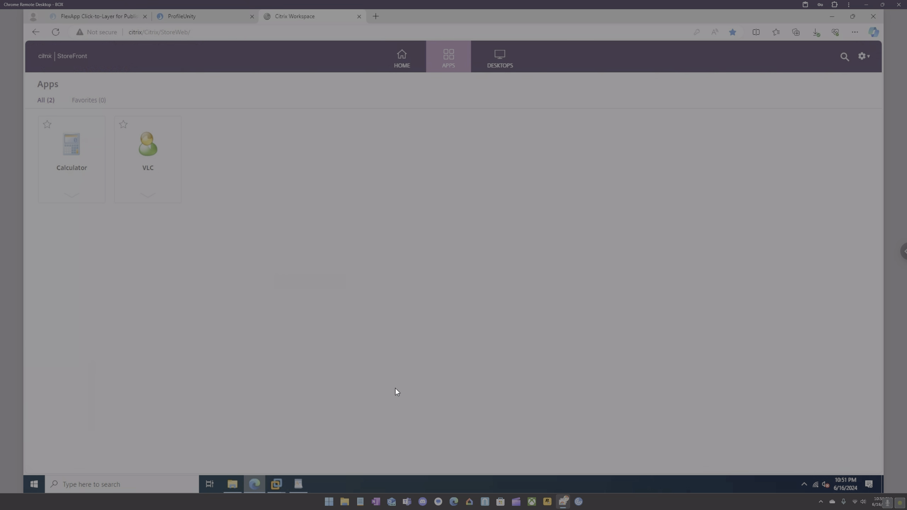
Check the XENAPP session in the Citrix Connection Center, then close it.
{"action": "left_click", "coordinate": [804, 485]}
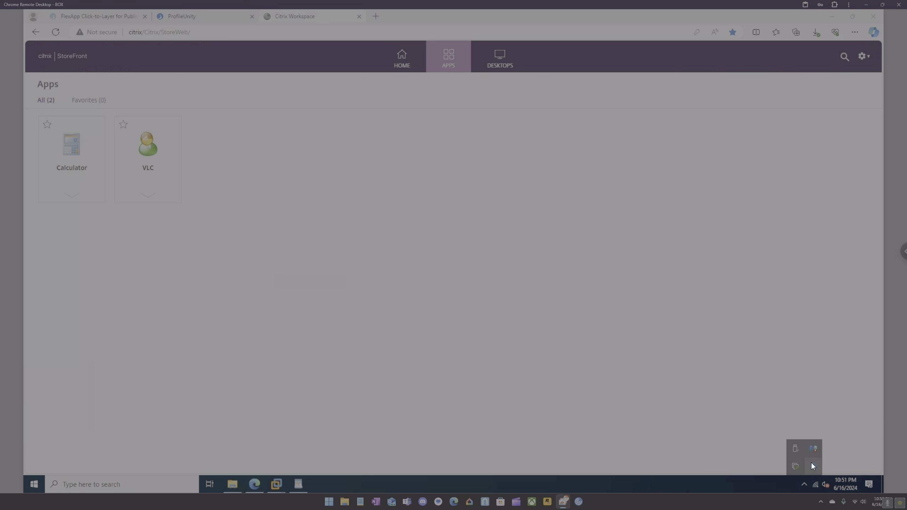
{"action": "right_click", "coordinate": [812, 458]}
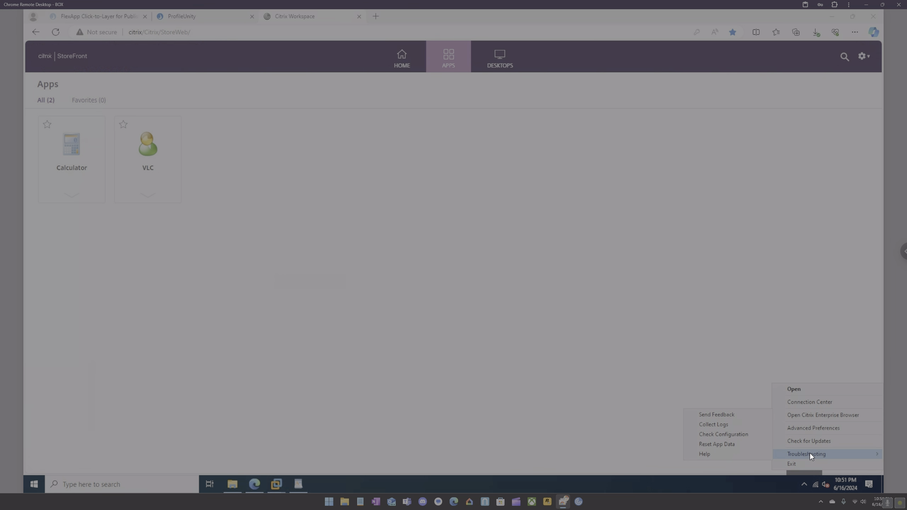
{"action": "left_click", "coordinate": [799, 408]}
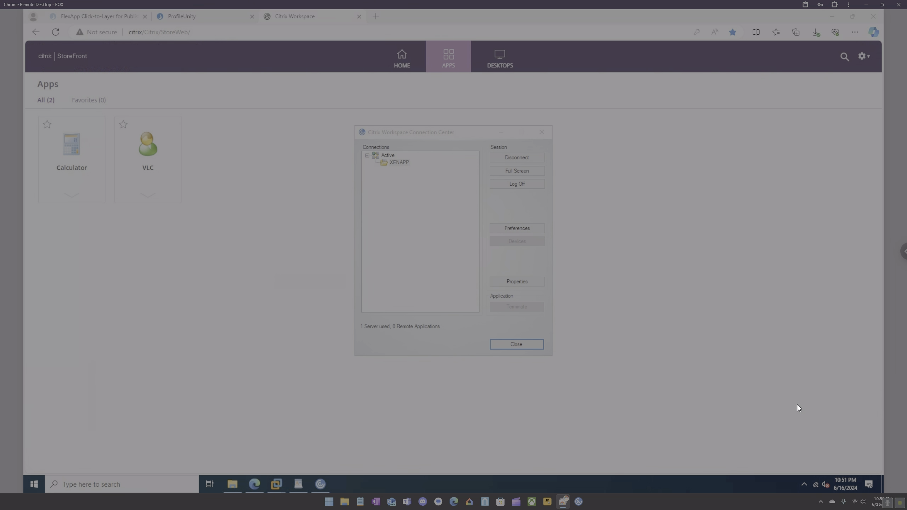
{"action": "left_click", "coordinate": [398, 164]}
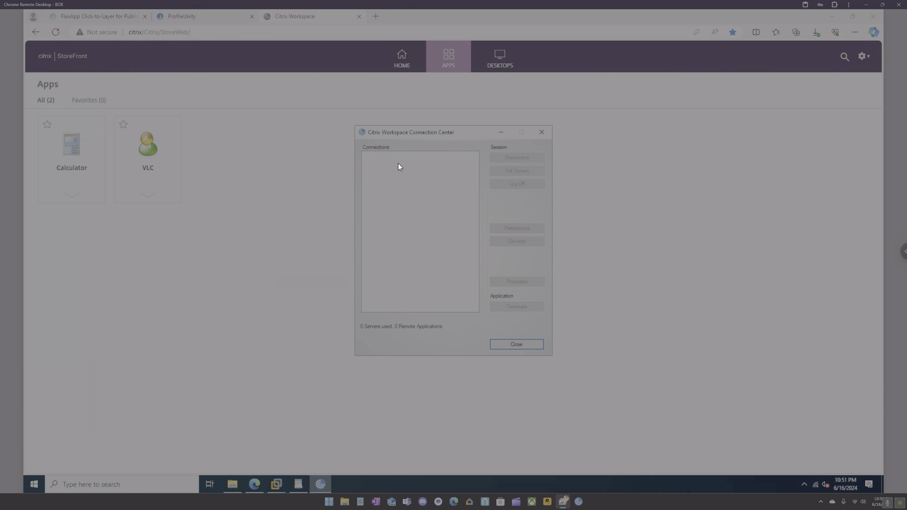
{"action": "left_click", "coordinate": [542, 133]}
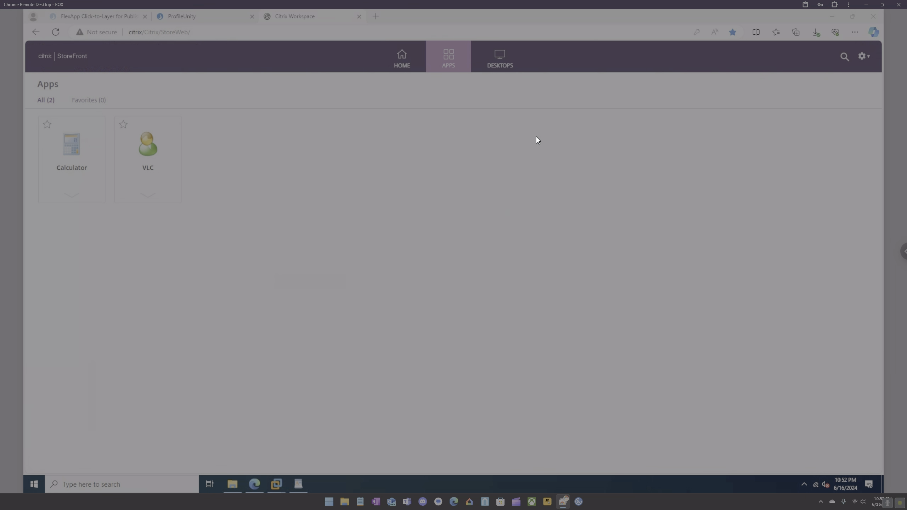
Launch Calculator from StoreFront, permit local device use, then close its window.
{"action": "left_click", "coordinate": [63, 157]}
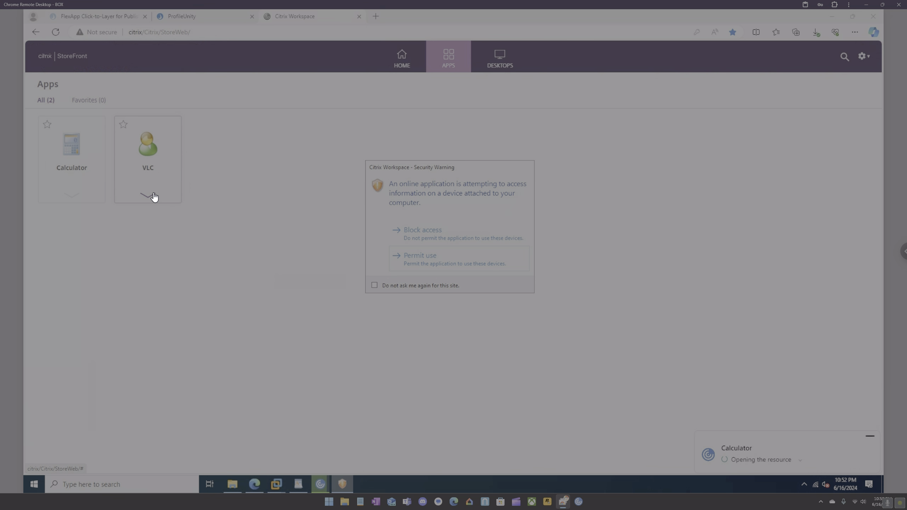
{"action": "left_click", "coordinate": [417, 259]}
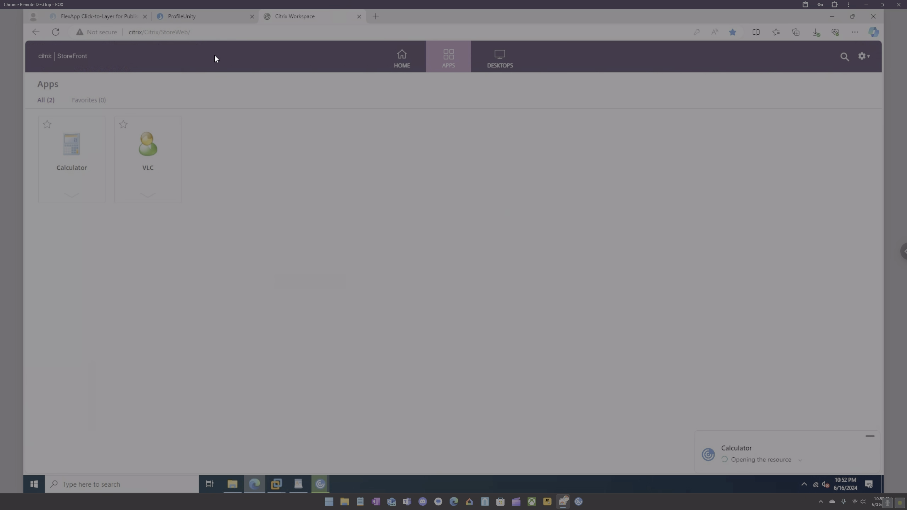
{"action": "left_click", "coordinate": [193, 98]}
Unlock the XenApp VM with Ctrl+Alt+Del, sign in with the admin credentials, then return to Edge.
{"action": "mouse_move", "coordinate": [279, 480]}
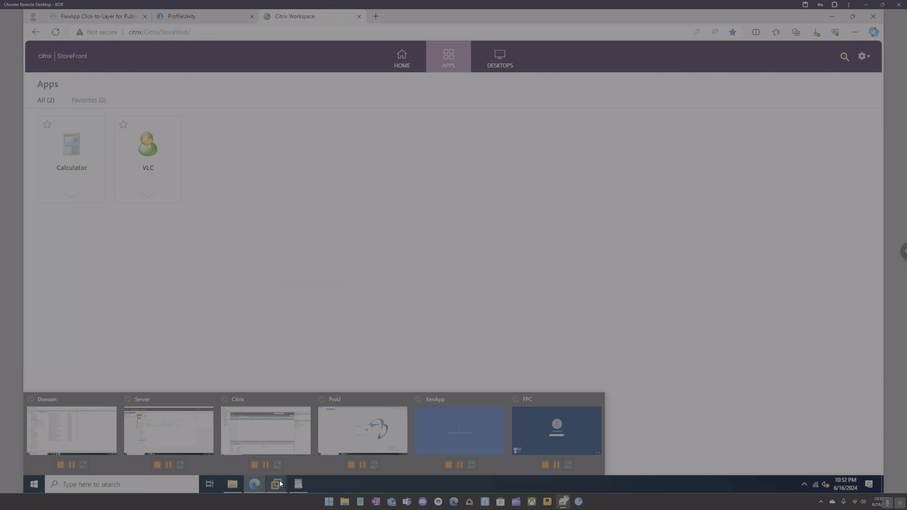
{"action": "left_click", "coordinate": [434, 409]}
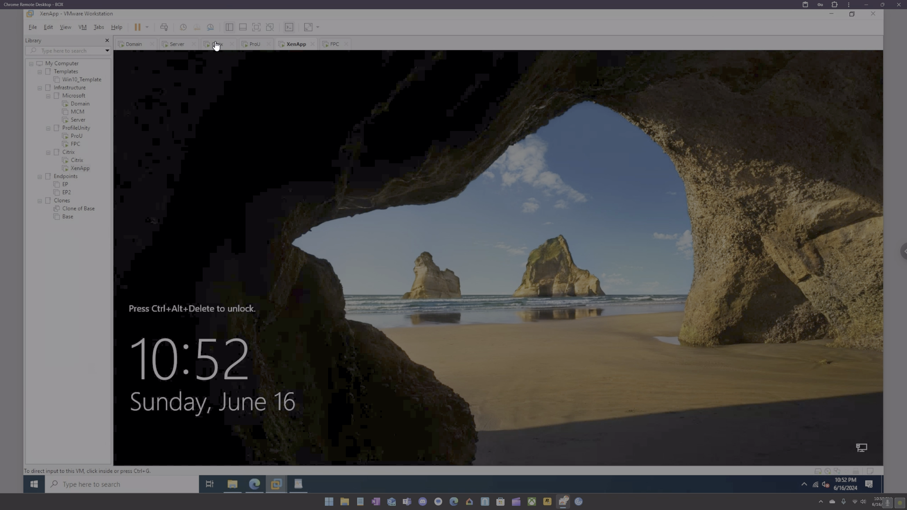
{"action": "left_click", "coordinate": [164, 28]}
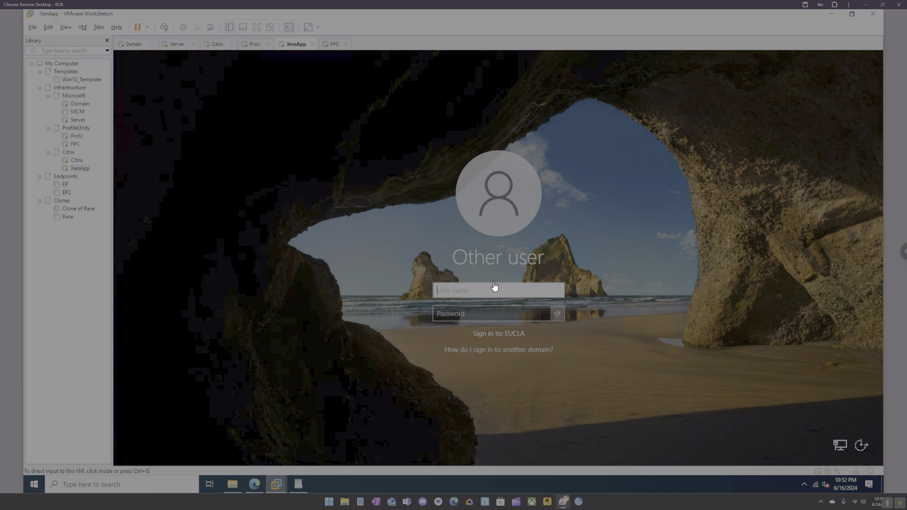
{"action": "left_click", "coordinate": [488, 294]}
{"action": "type", "text": "citrixadmin"}
{"action": "key", "text": "Tab"}
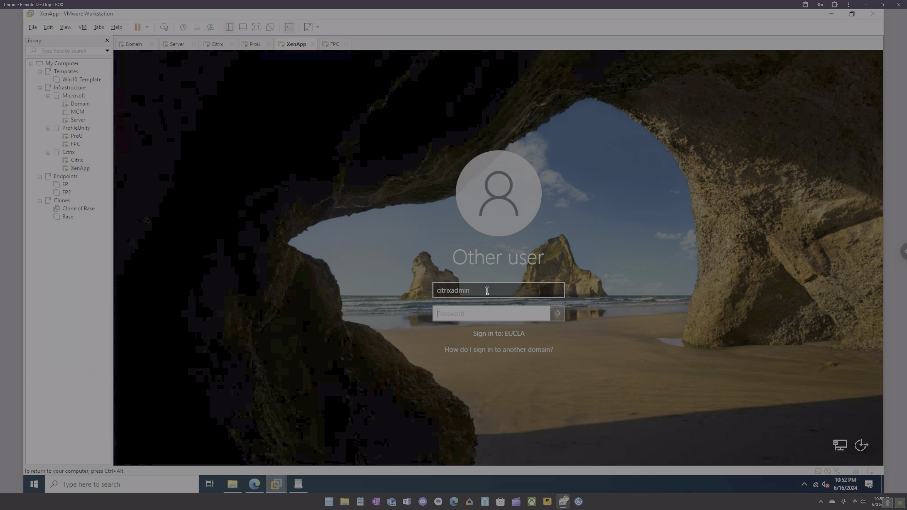
{"action": "type", "text": "Password123!"}
{"action": "key", "text": "ctrl+a"}
{"action": "type", "text": "•••••••••"}
{"action": "key", "text": "Return"}
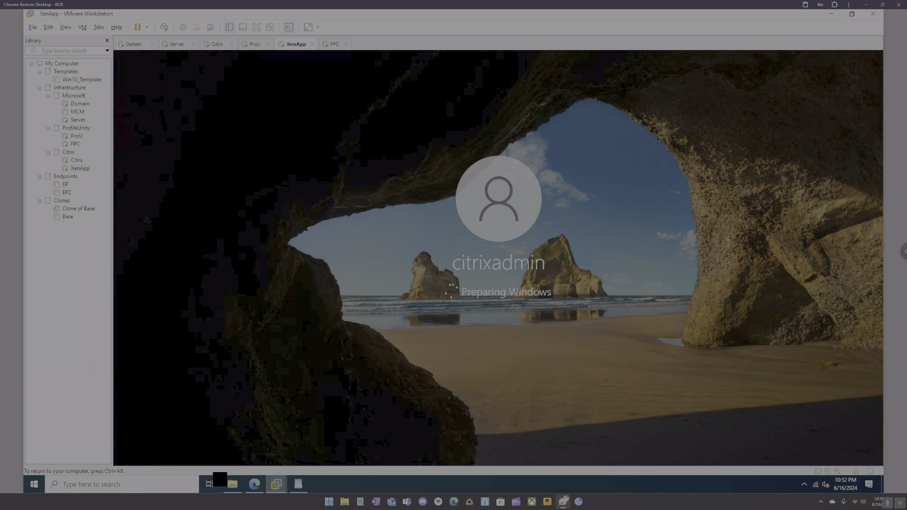
{"action": "left_click", "coordinate": [250, 484]}
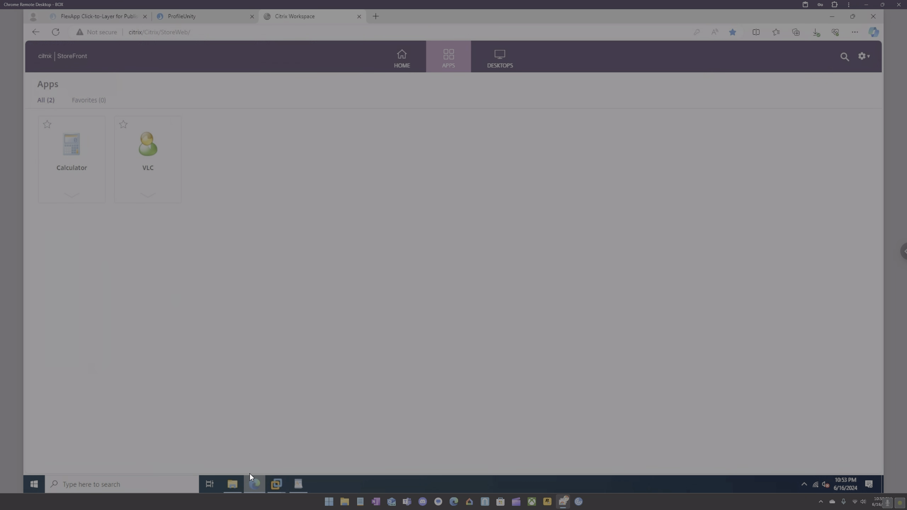
Start a manual New Configuration in ProfileUnity, typing 'TES' into it.
{"action": "left_click", "coordinate": [194, 16]}
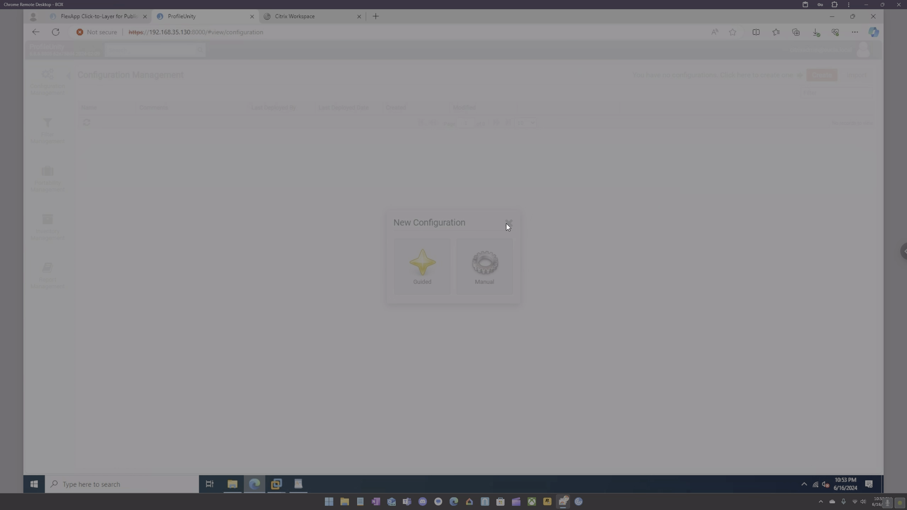
{"action": "left_click", "coordinate": [511, 225]}
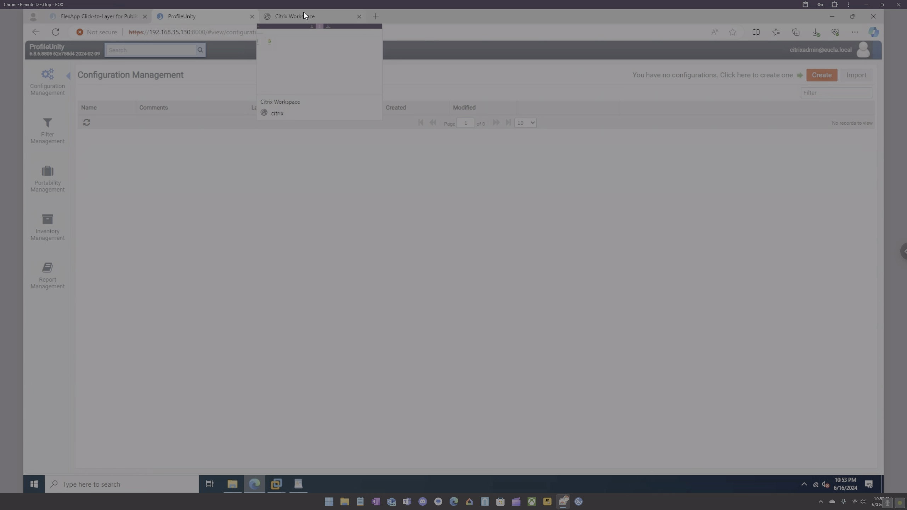
{"action": "left_click", "coordinate": [814, 77]}
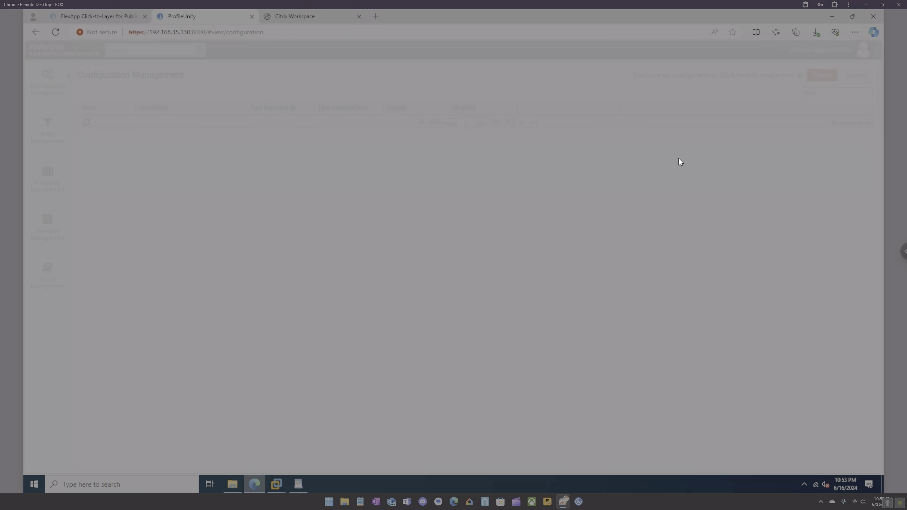
{"action": "left_click", "coordinate": [481, 264]}
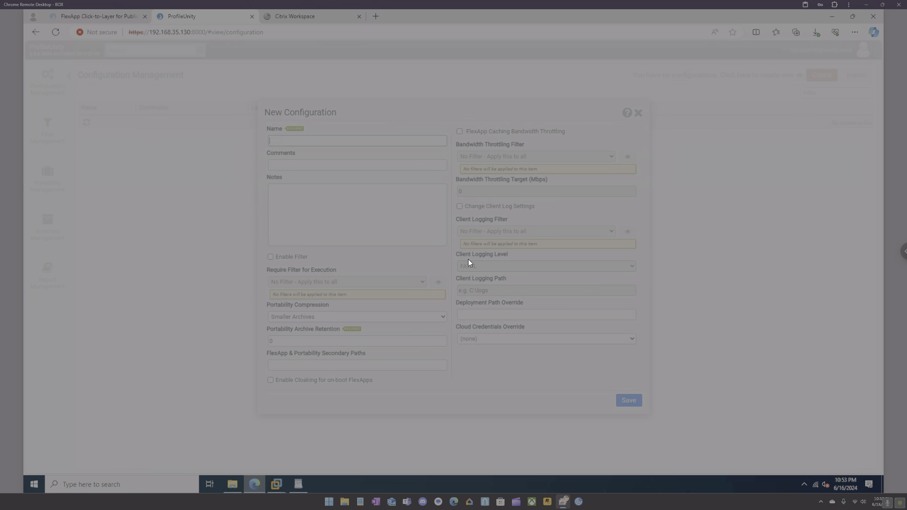
{"action": "type", "text": "TES"}
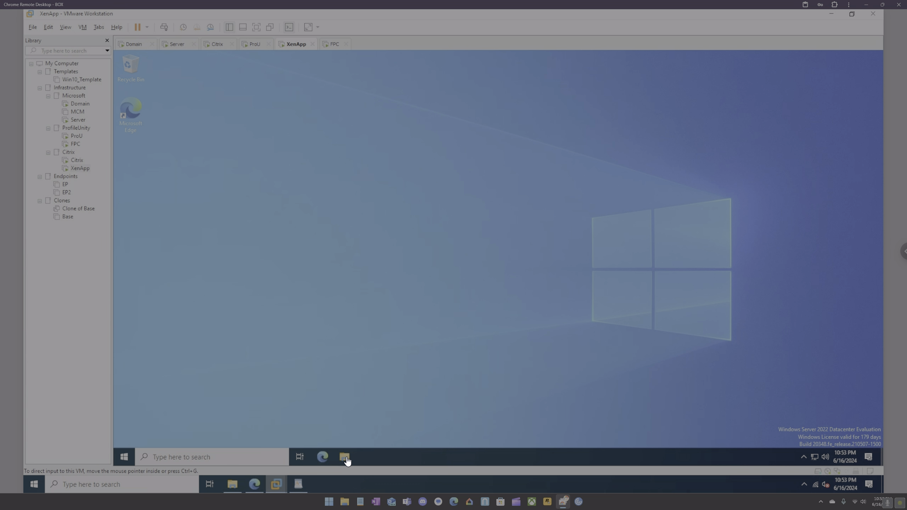
{"action": "key", "text": "super+e"}
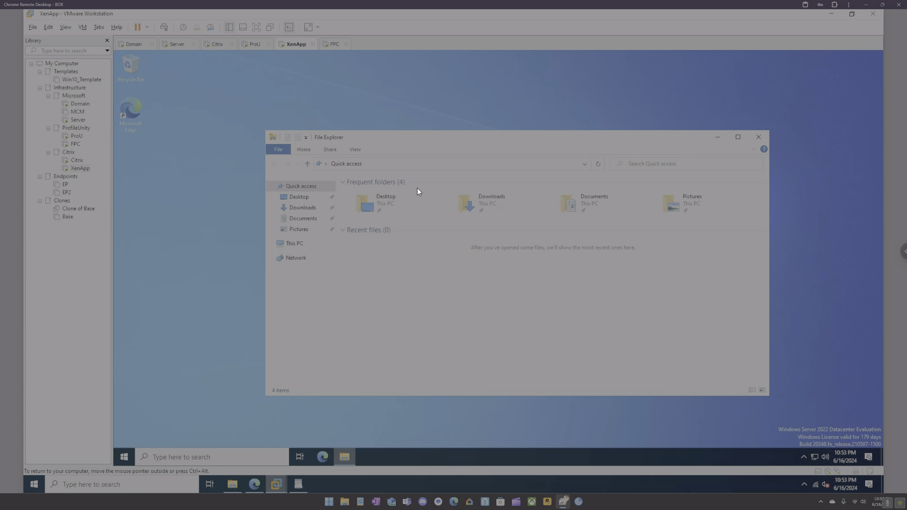
{"action": "left_click", "coordinate": [427, 163]}
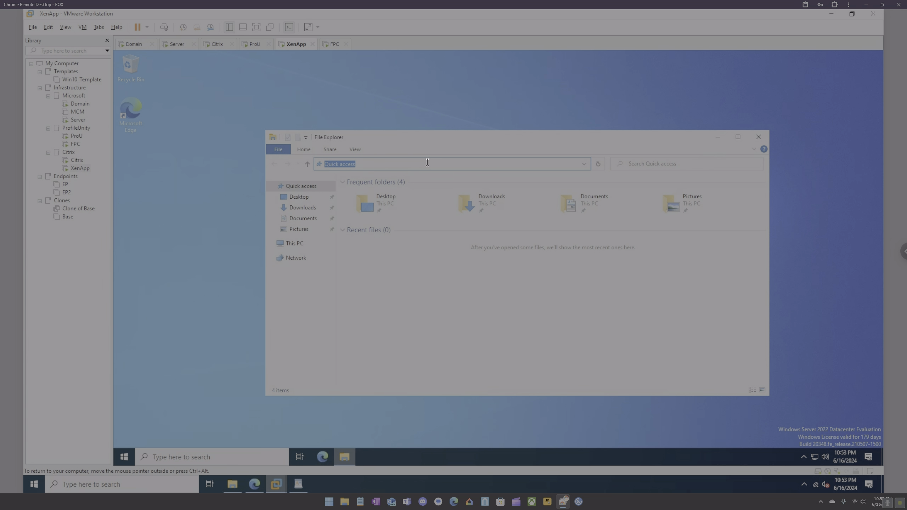
{"action": "type", "text": "\\server\\apps"}
{"action": "key", "text": "Return"}
{"action": "double_click", "coordinate": [371, 192]}
{"action": "double_click", "coordinate": [362, 192]}
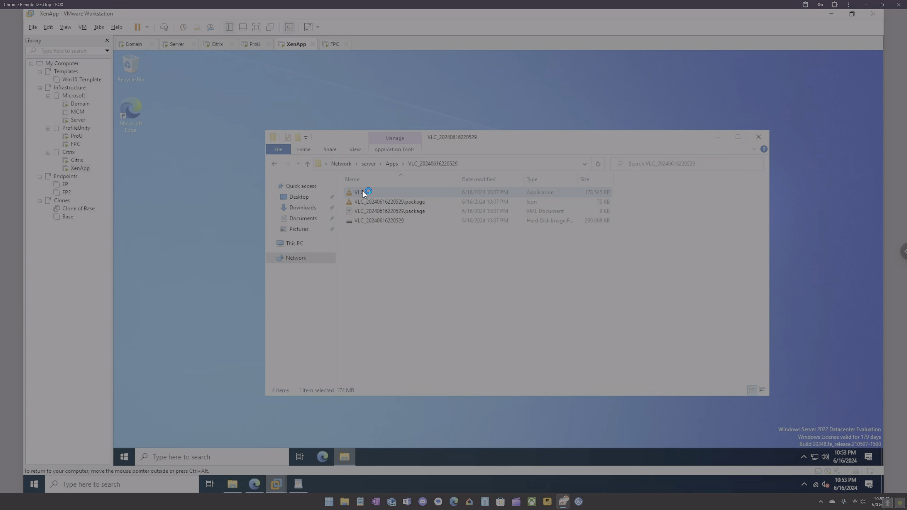
{"action": "left_click", "coordinate": [802, 459]}
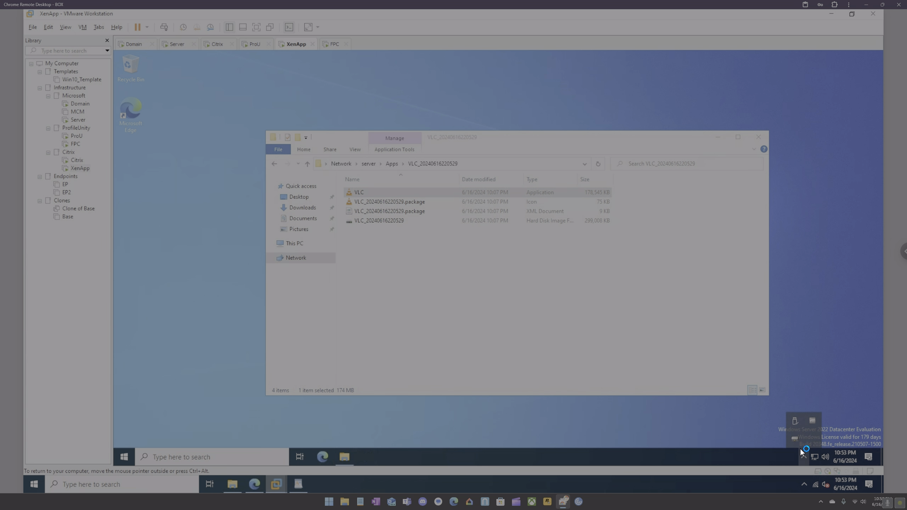
{"action": "mouse_move", "coordinate": [795, 439]}
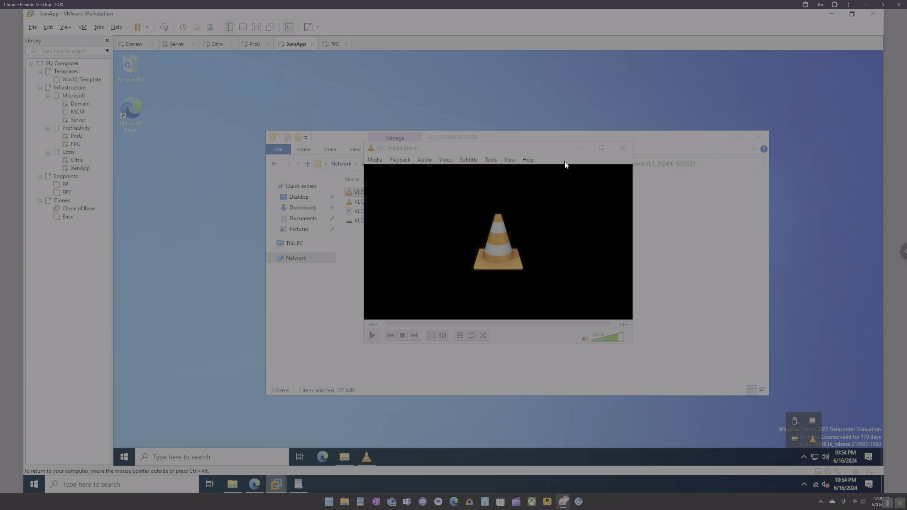
{"action": "left_click", "coordinate": [621, 146]}
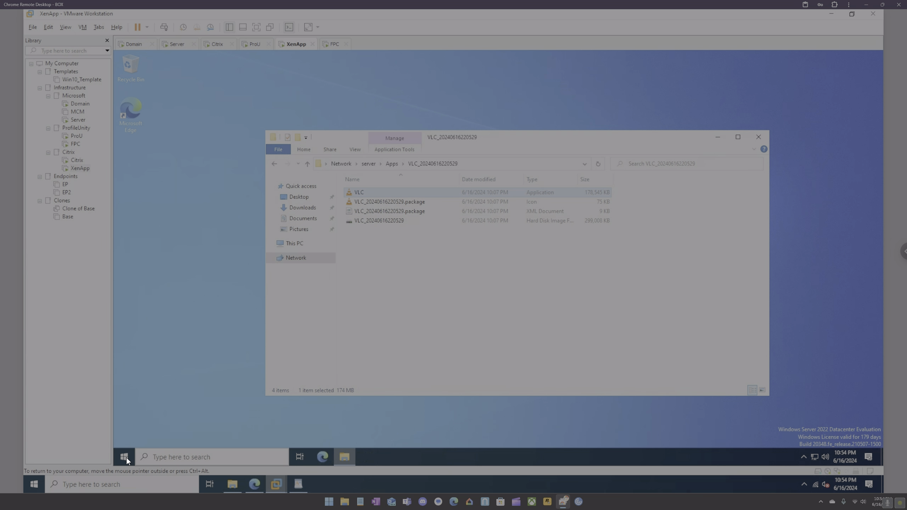
On the Domain VM, set the Liquidware Labs 'Silent' policy to Disabled.
{"action": "left_click", "coordinate": [134, 44]}
{"action": "right_click", "coordinate": [162, 163]}
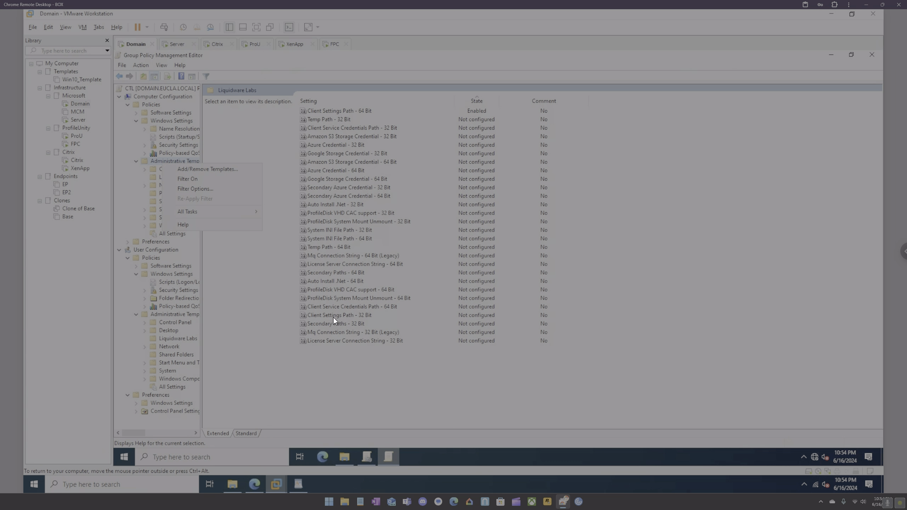
{"action": "left_click", "coordinate": [175, 339]}
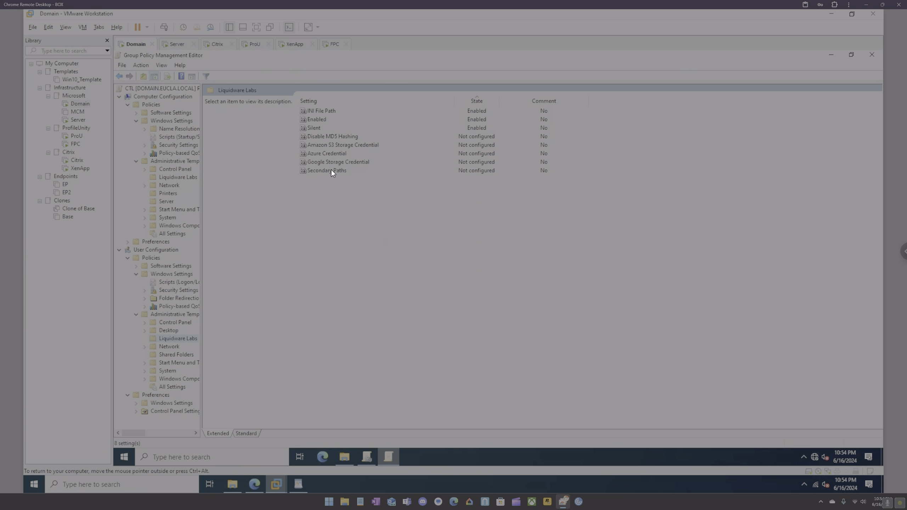
{"action": "double_click", "coordinate": [314, 128]}
{"action": "left_click", "coordinate": [171, 165]}
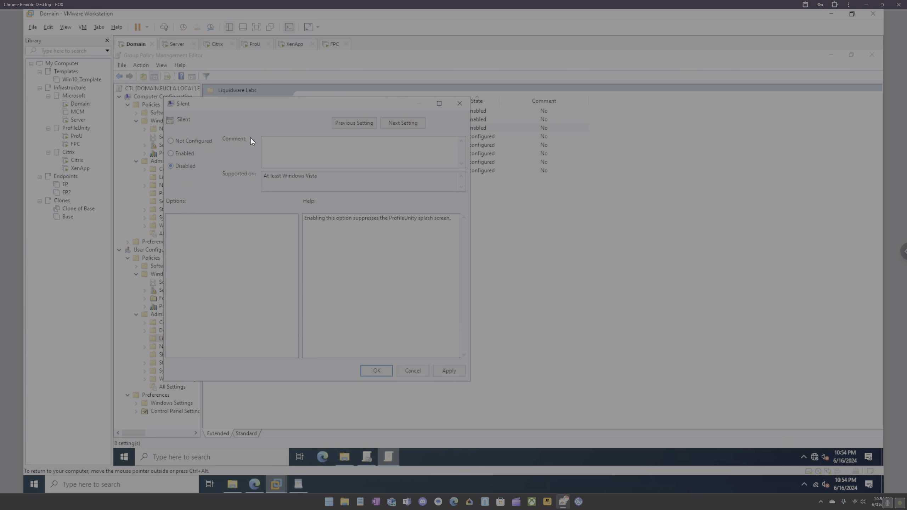
{"action": "left_click", "coordinate": [376, 370]}
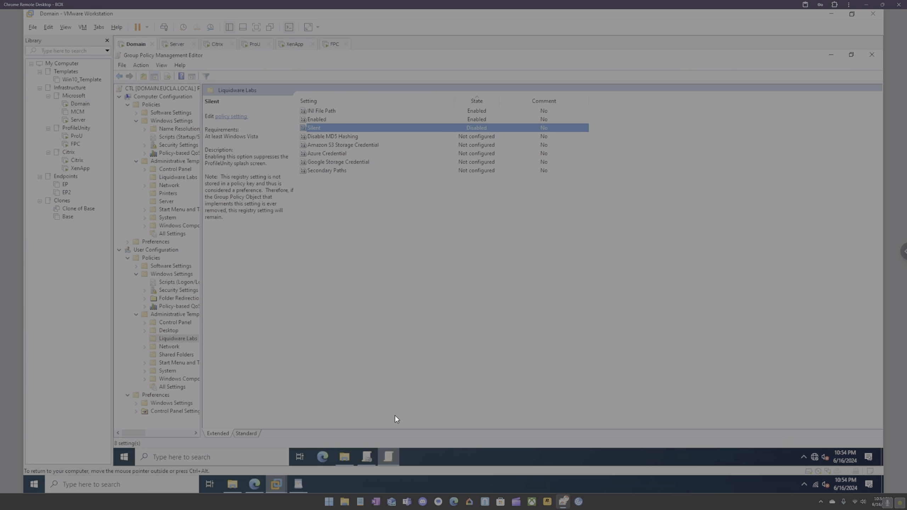
Restart the XenApp server VM from its Start menu power options.
{"action": "mouse_move", "coordinate": [276, 486]}
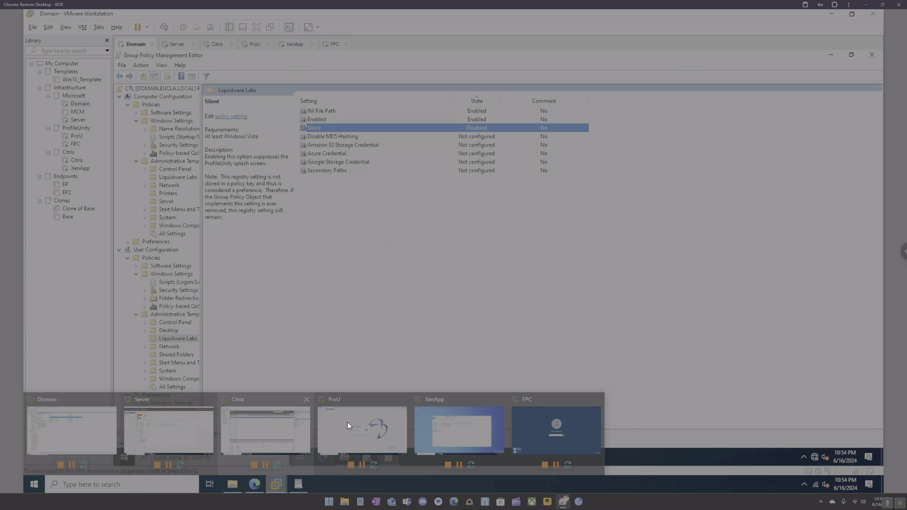
{"action": "left_click", "coordinate": [441, 418]}
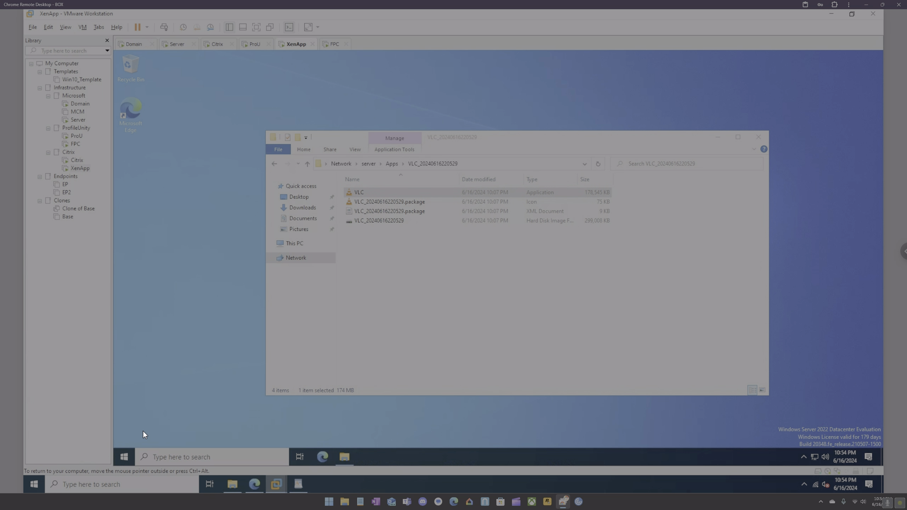
{"action": "left_click", "coordinate": [129, 454]}
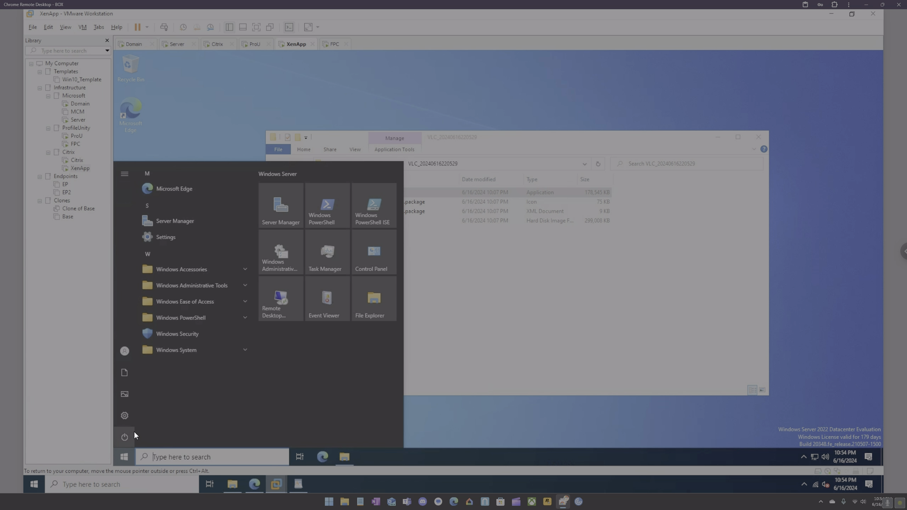
{"action": "left_click", "coordinate": [148, 437]}
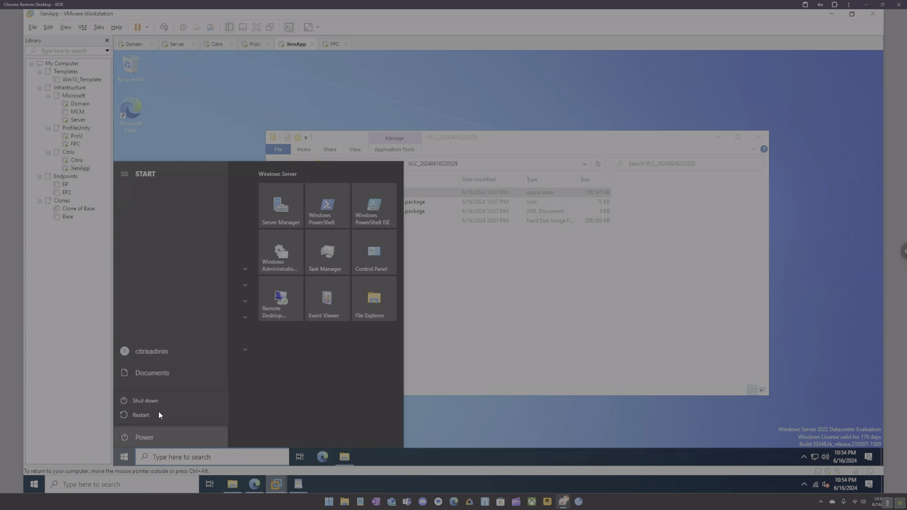
{"action": "left_click", "coordinate": [144, 414]}
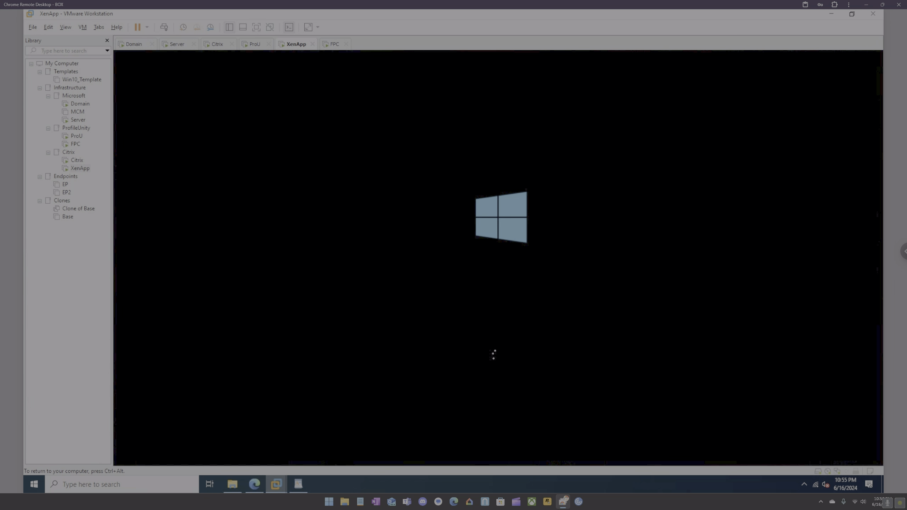
{"action": "key", "text": "ctrl+alt"}
On the Citrix VM, open Citrix Studio's Applications list and select VLC.
{"action": "left_click", "coordinate": [224, 47]}
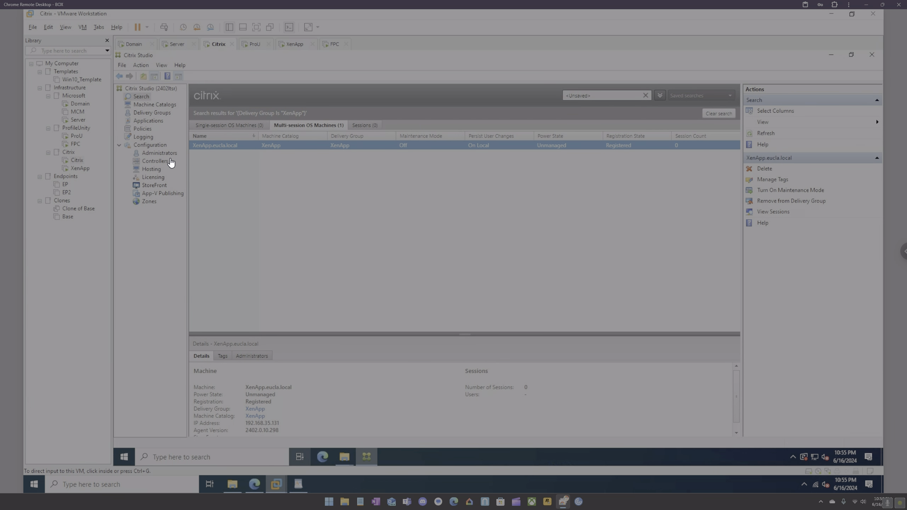
{"action": "left_click", "coordinate": [160, 153]}
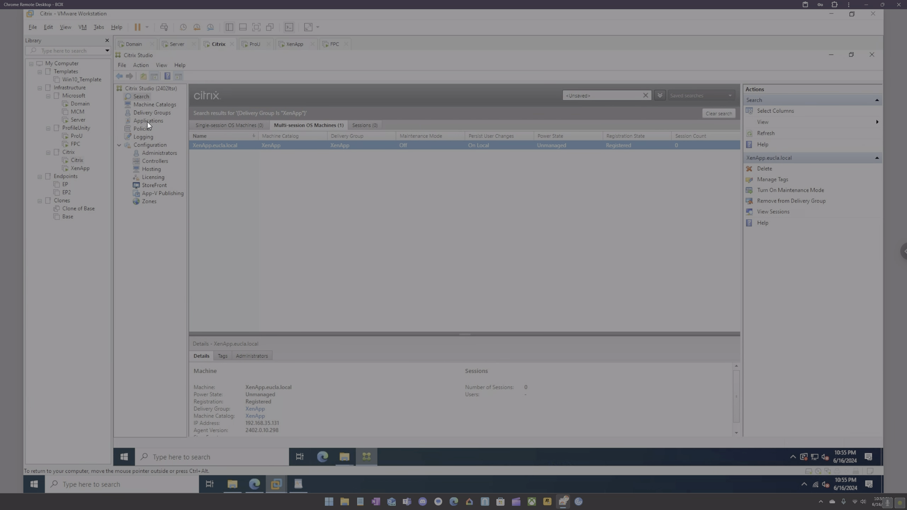
{"action": "left_click", "coordinate": [147, 122]}
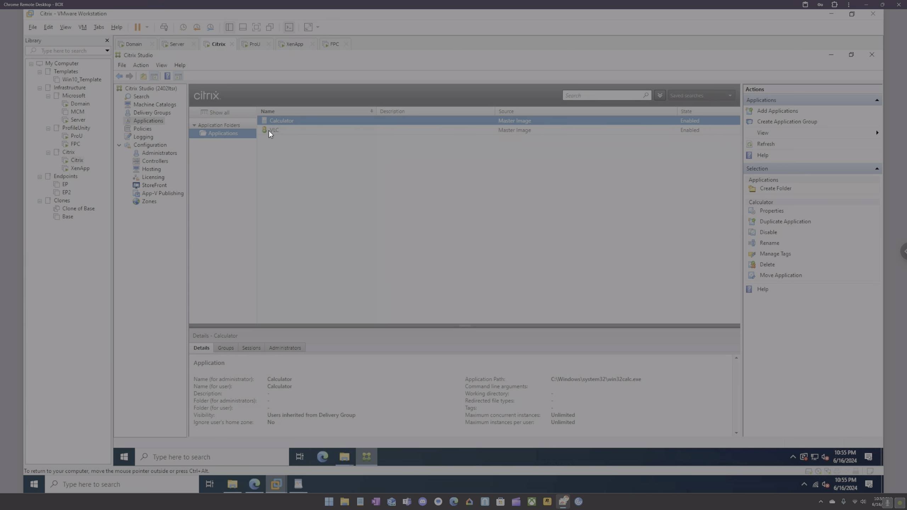
{"action": "left_click", "coordinate": [268, 131]}
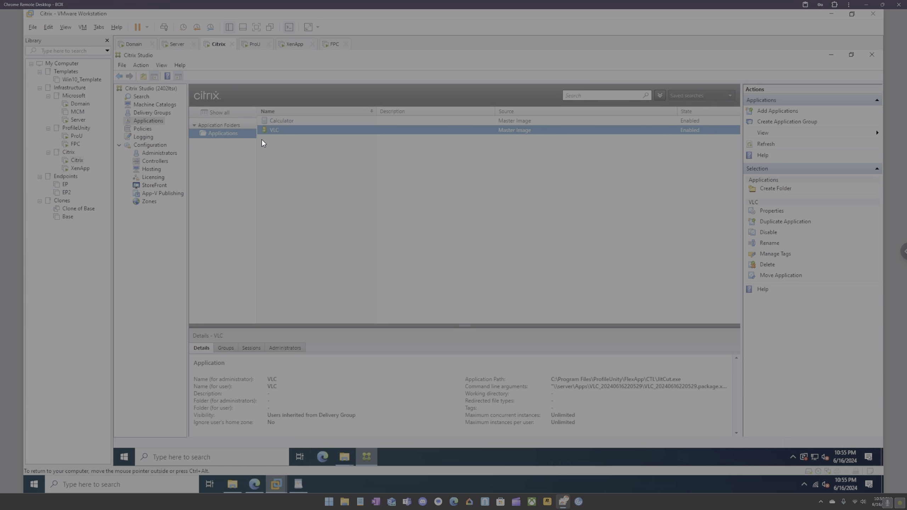
On the XenApp sign-in screen, enter the admin user name and password.
{"action": "left_click", "coordinate": [295, 44]}
{"action": "left_click", "coordinate": [456, 292]}
{"action": "type", "text": "citrixadmin"}
{"action": "key", "text": "Tab"}
{"action": "type", "text": "••••••"}
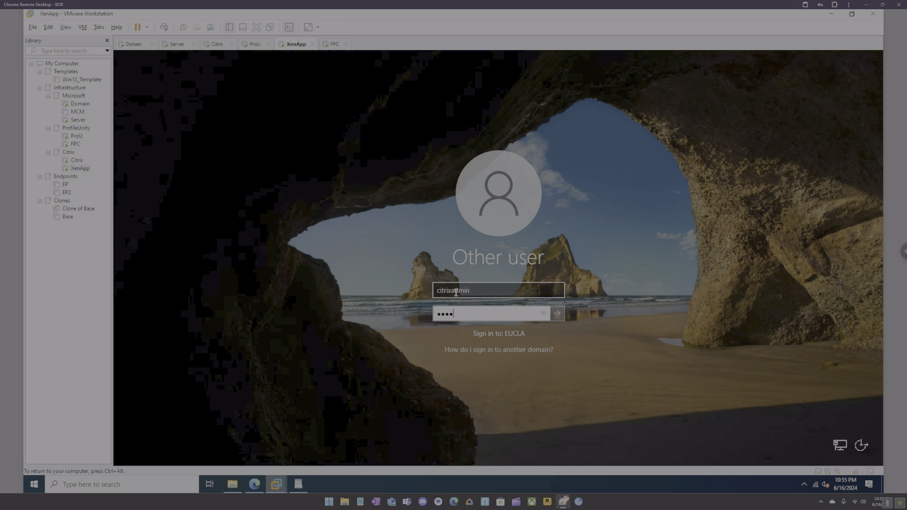
{"action": "type", "text": "••"}
Submit the XenApp sign-in and return input to its Windows Server 2022 desktop.
{"action": "key", "text": "Return"}
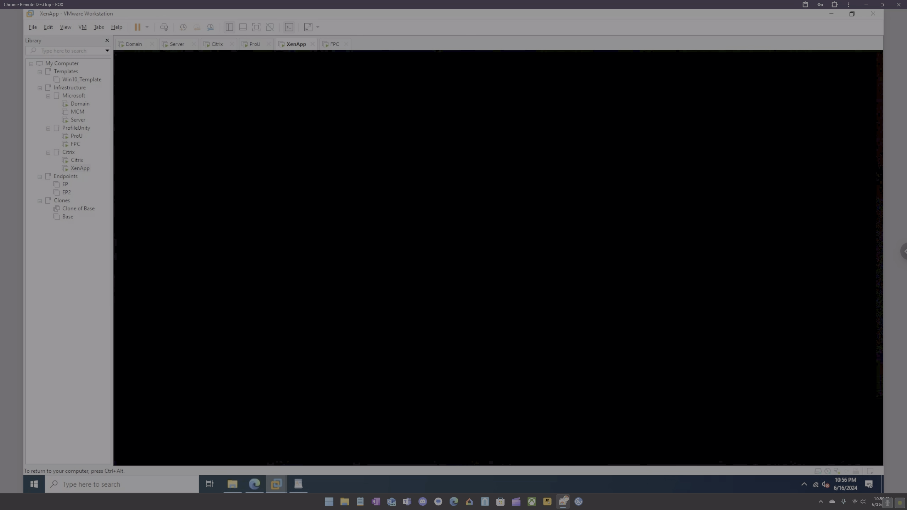
{"action": "key", "text": "ctrl+alt"}
{"action": "left_click", "coordinate": [443, 230]}
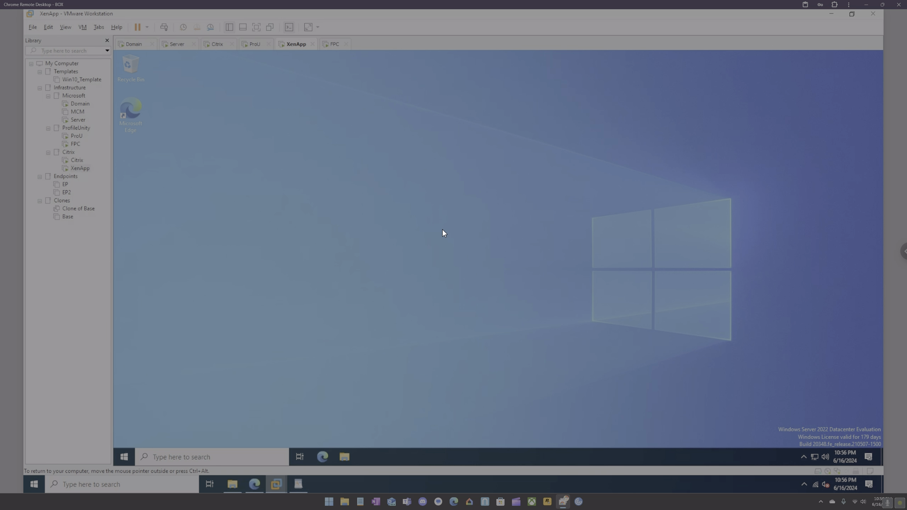
Launch rsop.msc from the server's search, fixing the mistyped 'rsop.mcs'.
{"action": "left_click", "coordinate": [255, 455]}
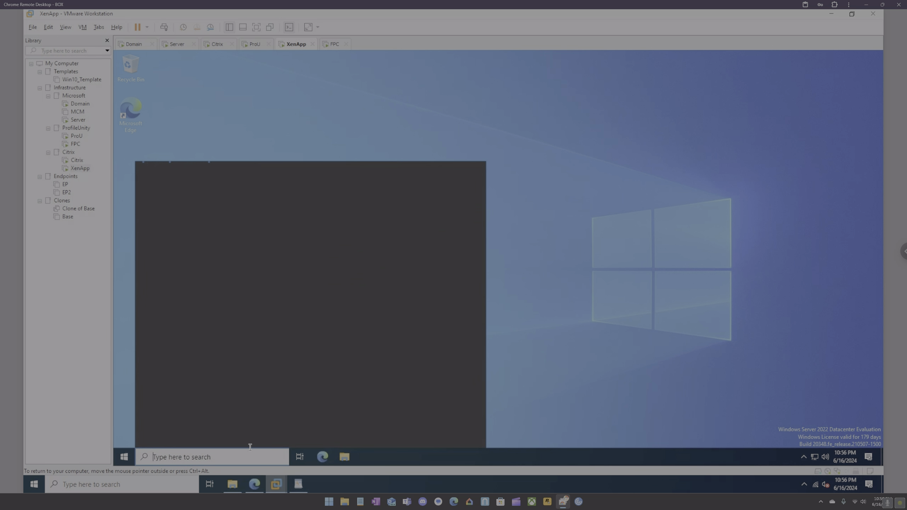
{"action": "type", "text": "rs"}
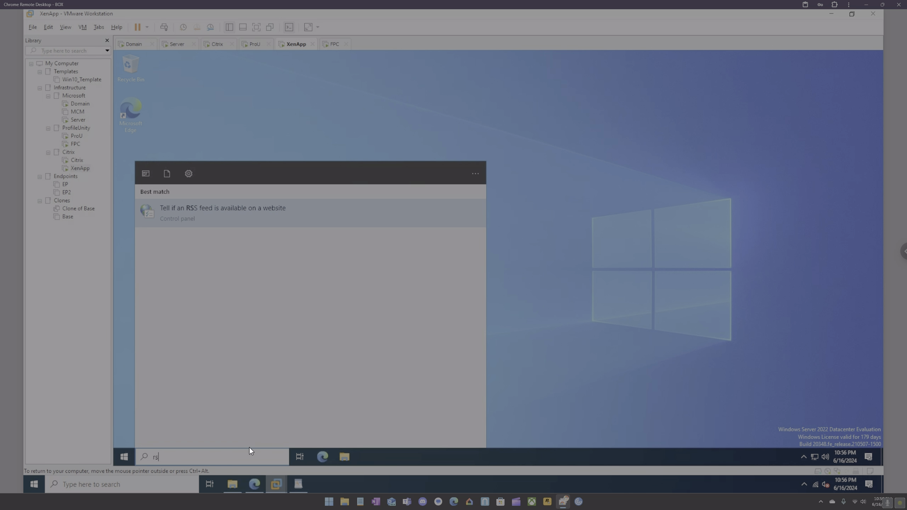
{"action": "type", "text": "op."}
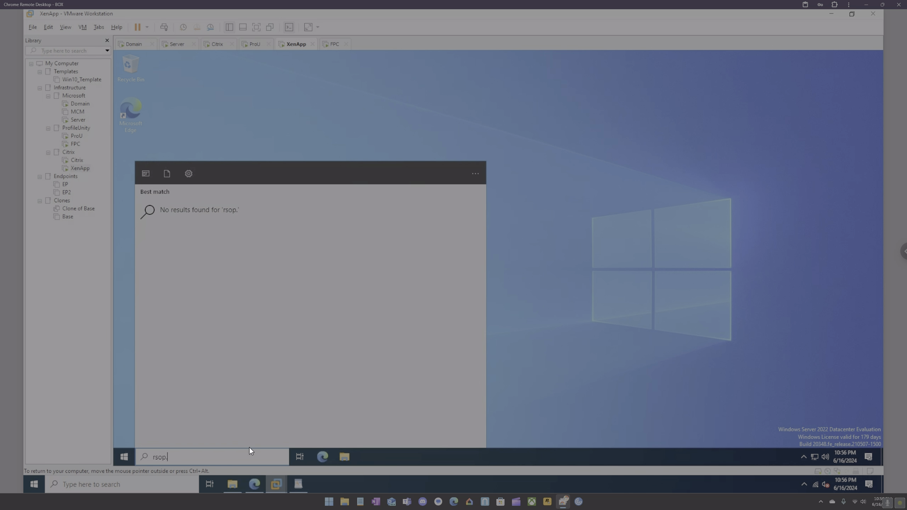
{"action": "type", "text": "mcs"}
{"action": "key", "text": "BackSpace"}
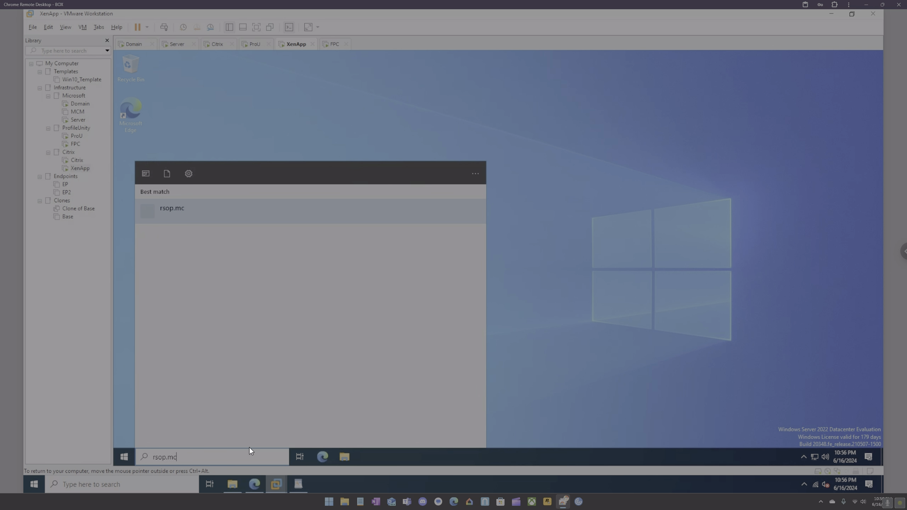
{"action": "key", "text": "BackSpace"}
{"action": "type", "text": "sc"}
{"action": "key", "text": "Return"}
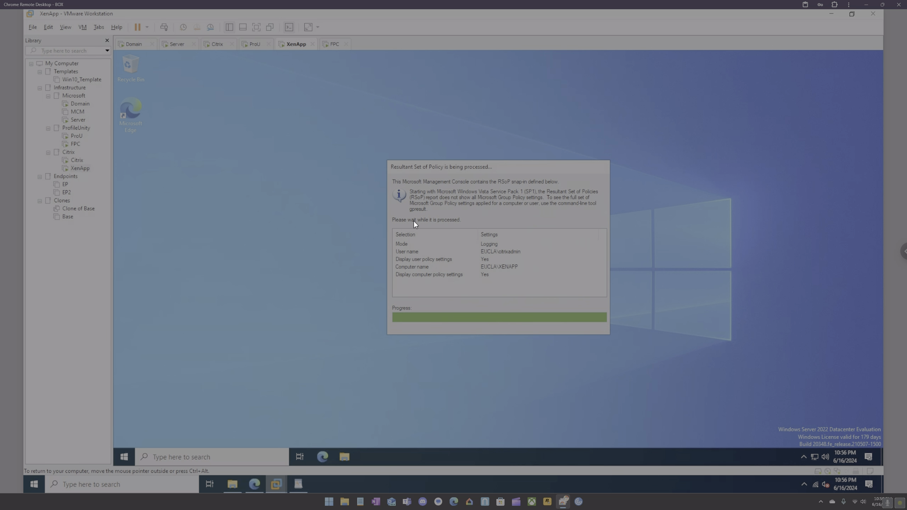
Expand Computer Configuration's Extra Registry Settings and select the ProfileUnity ProfileDiskConfigNodesXmlPath entry.
{"action": "left_click", "coordinate": [347, 453]}
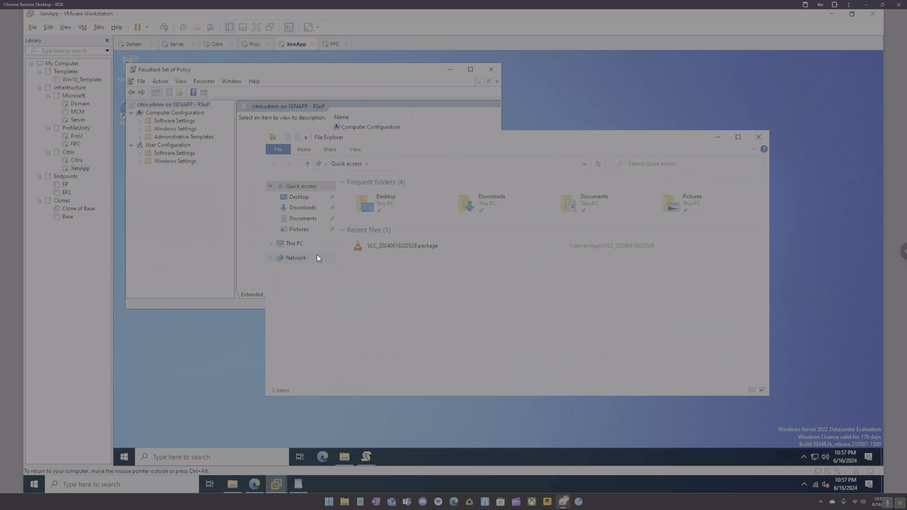
{"action": "left_click", "coordinate": [140, 137]}
{"action": "left_click", "coordinate": [189, 145]}
{"action": "left_click", "coordinate": [400, 127]}
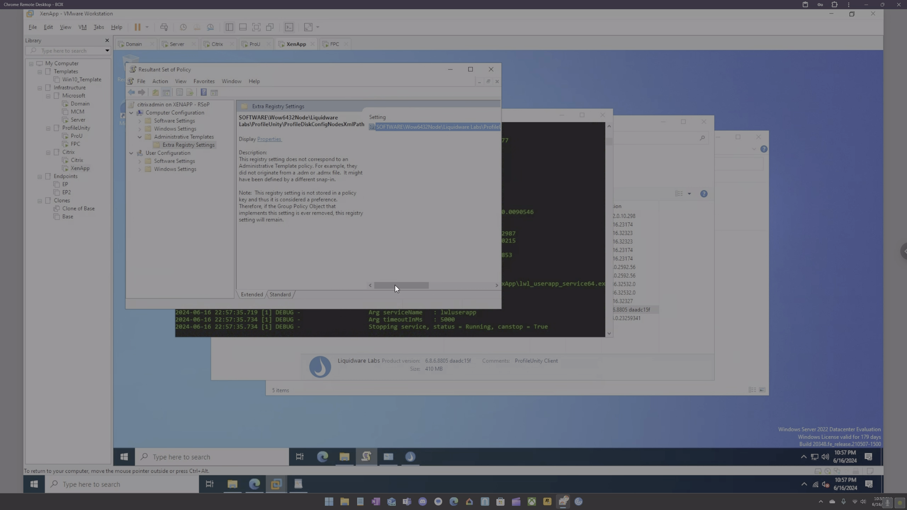
{"action": "left_click_drag", "start_coordinate": [395, 285], "coordinate": [432, 285]}
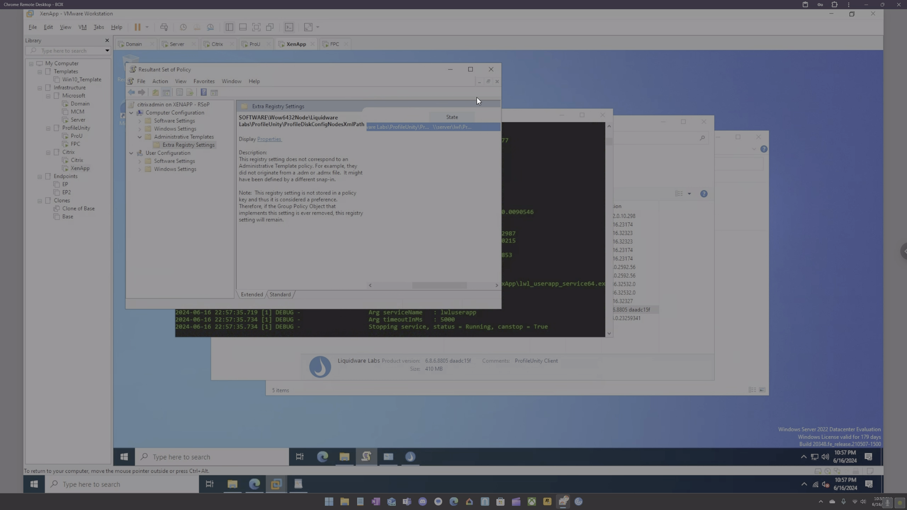
Maximize the RSoP console and expand User Configuration's Software and Windows Settings.
{"action": "left_click", "coordinate": [474, 68]}
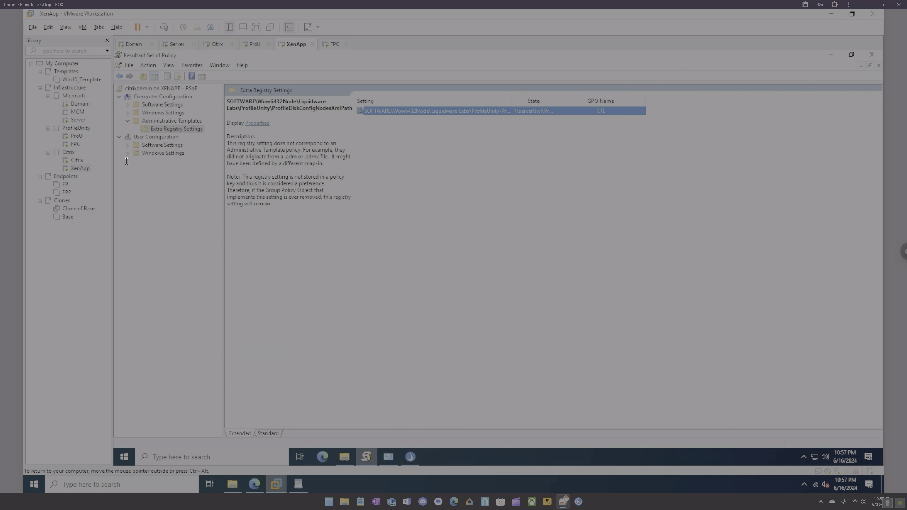
{"action": "left_click", "coordinate": [129, 145]}
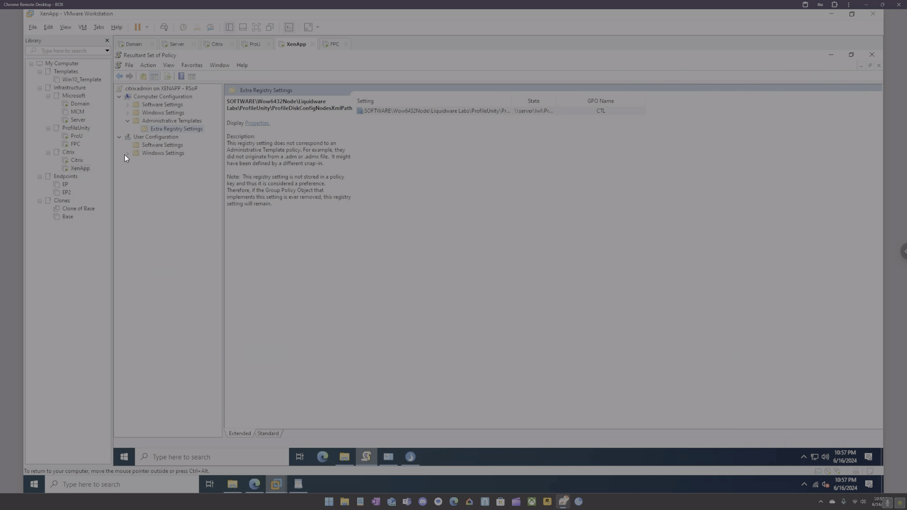
{"action": "left_click", "coordinate": [127, 154]}
Close RSoP without saving, then run LwL.ProfileUnity.Client.Startup as administrator from the ProfileUnity folder.
{"action": "left_click", "coordinate": [872, 54]}
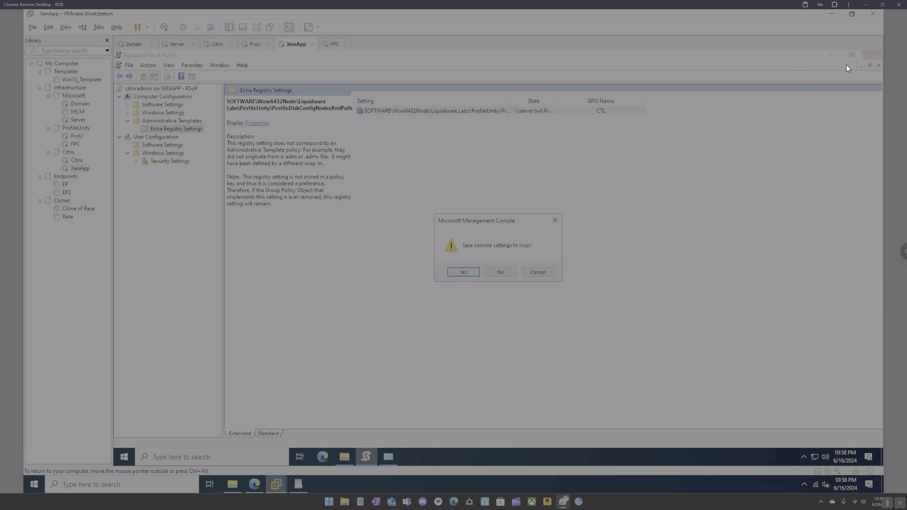
{"action": "left_click", "coordinate": [506, 272]}
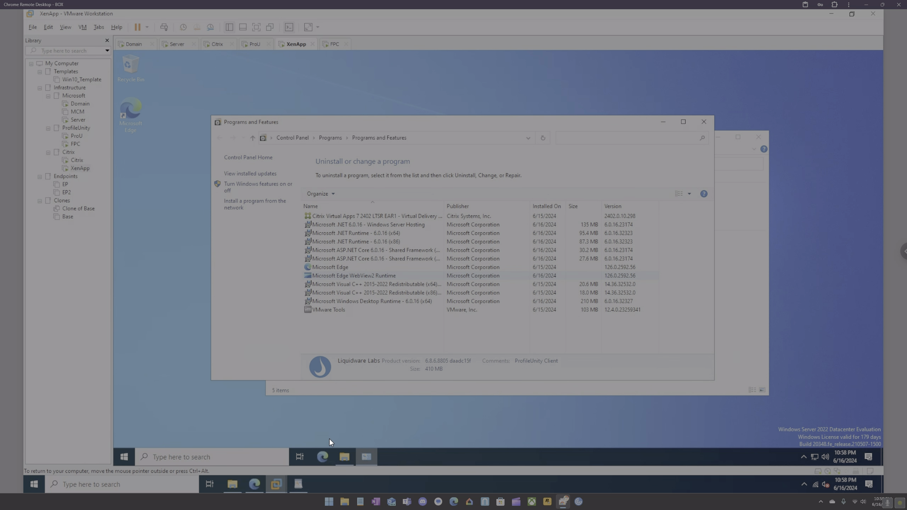
{"action": "left_click", "coordinate": [345, 457]}
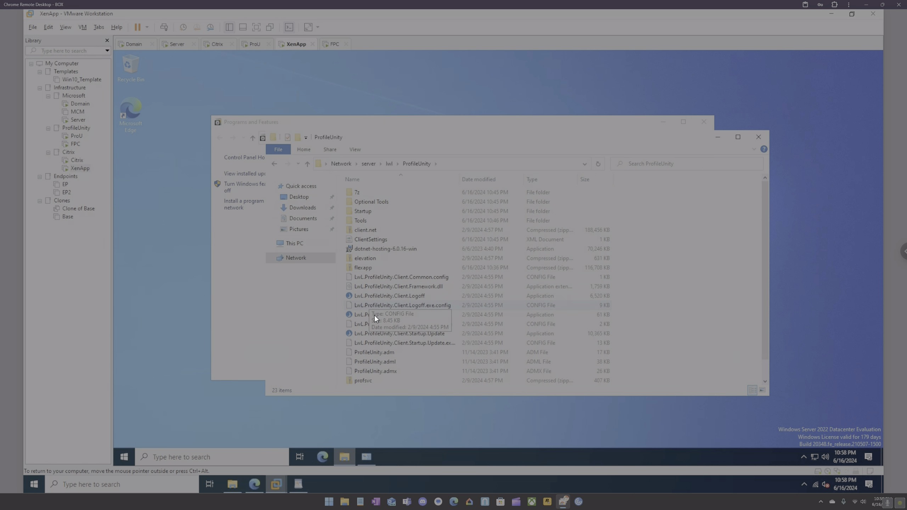
{"action": "right_click", "coordinate": [373, 315]}
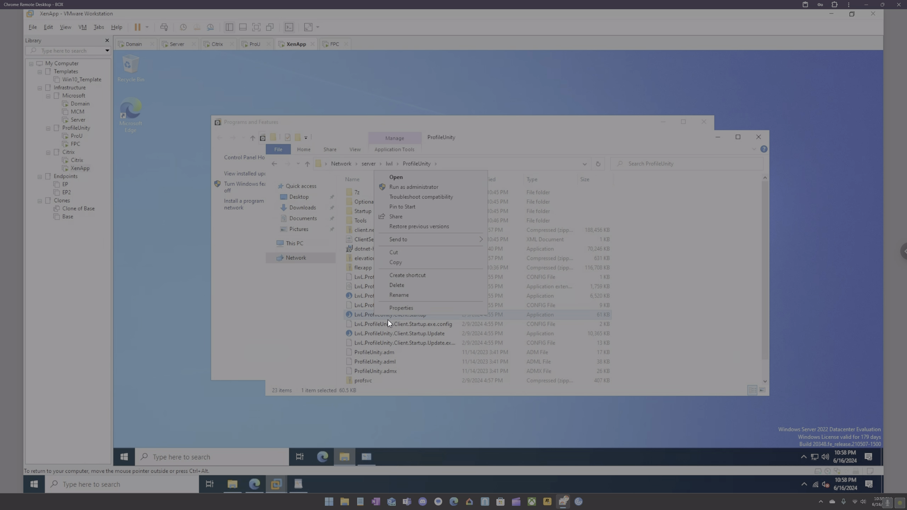
{"action": "left_click", "coordinate": [430, 187]}
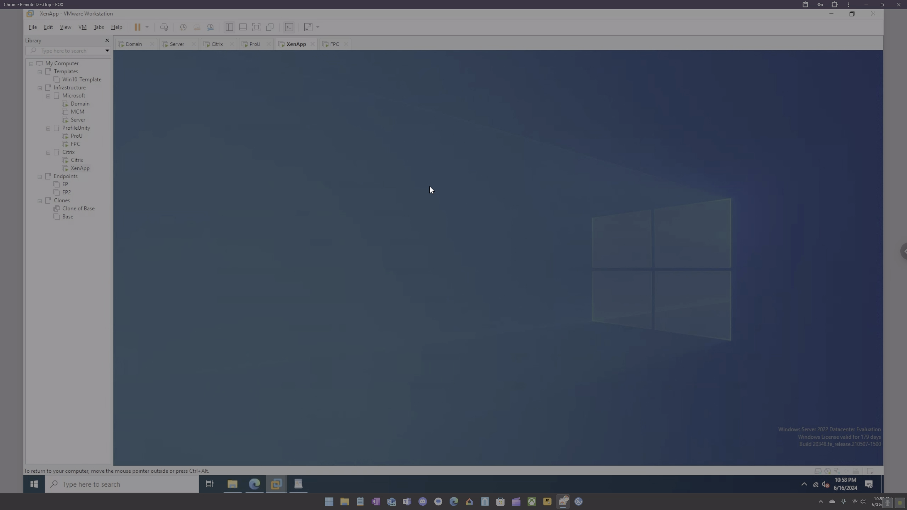
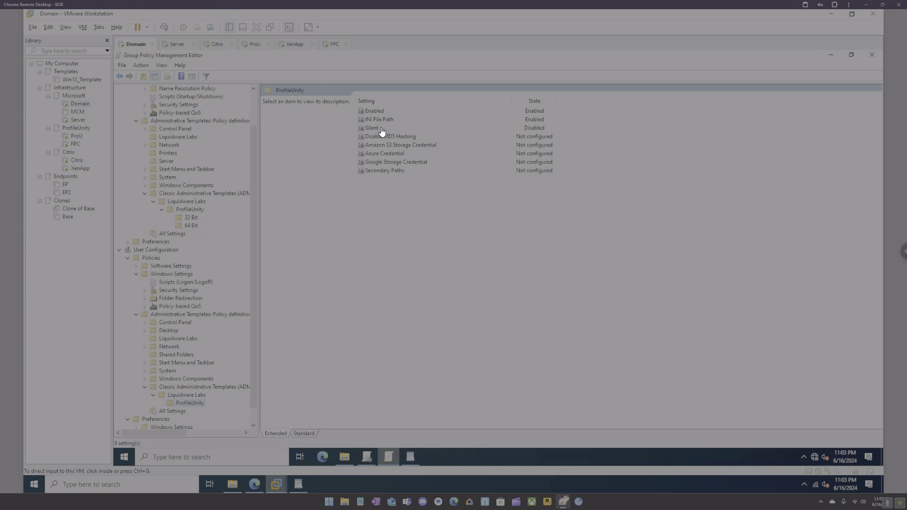
Open the Silent ProfileUnity setting on the Domain VM, then switch to the XenApp VM.
{"action": "double_click", "coordinate": [376, 128]}
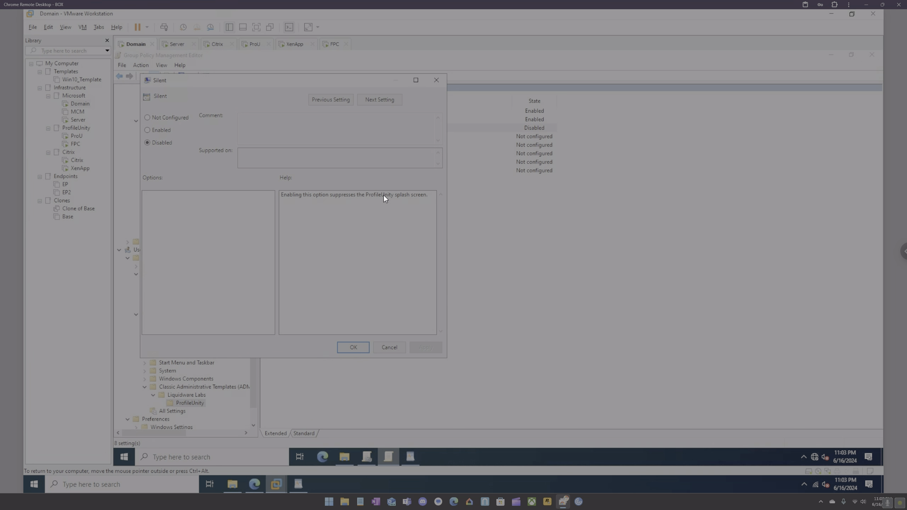
{"action": "left_click", "coordinate": [298, 46]}
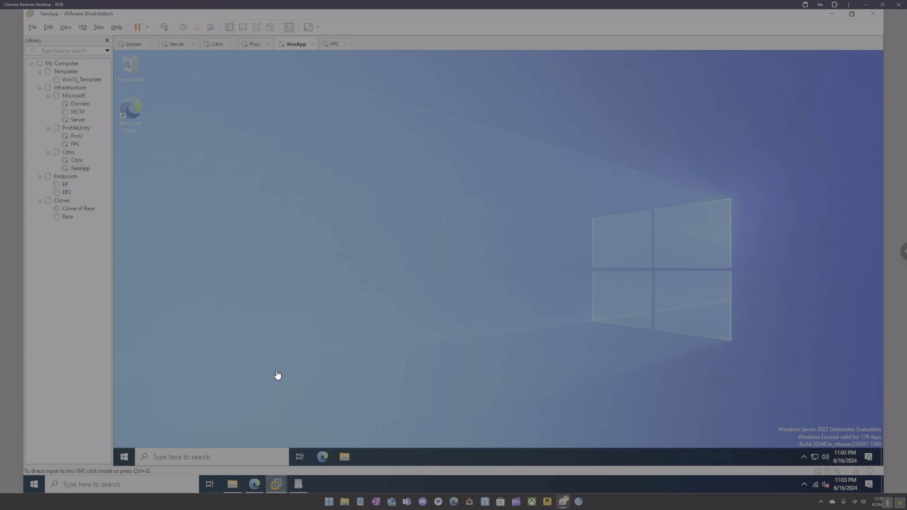
Run rsop.msc on XenApp and expand the Computer and User Configuration Windows Settings.
{"action": "left_click", "coordinate": [253, 457]}
{"action": "type", "text": "rsop.msc"}
{"action": "key", "text": "Return"}
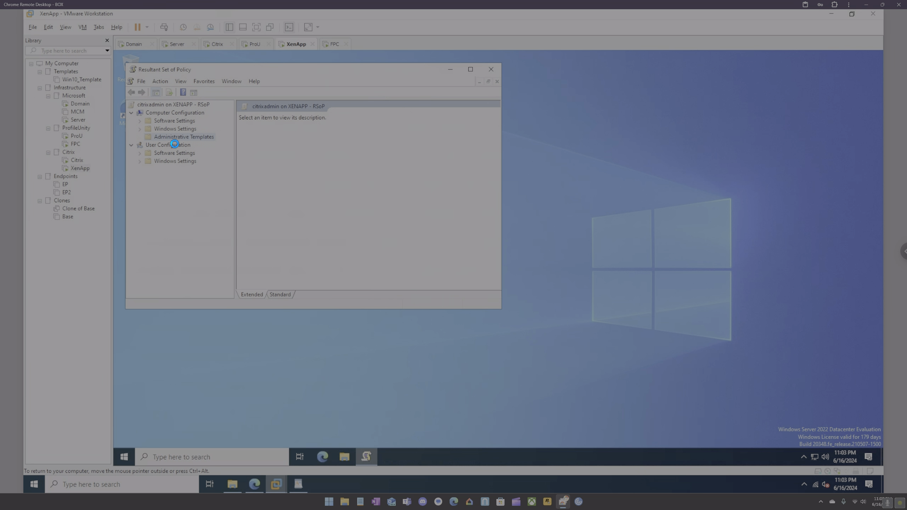
{"action": "double_click", "coordinate": [170, 169]}
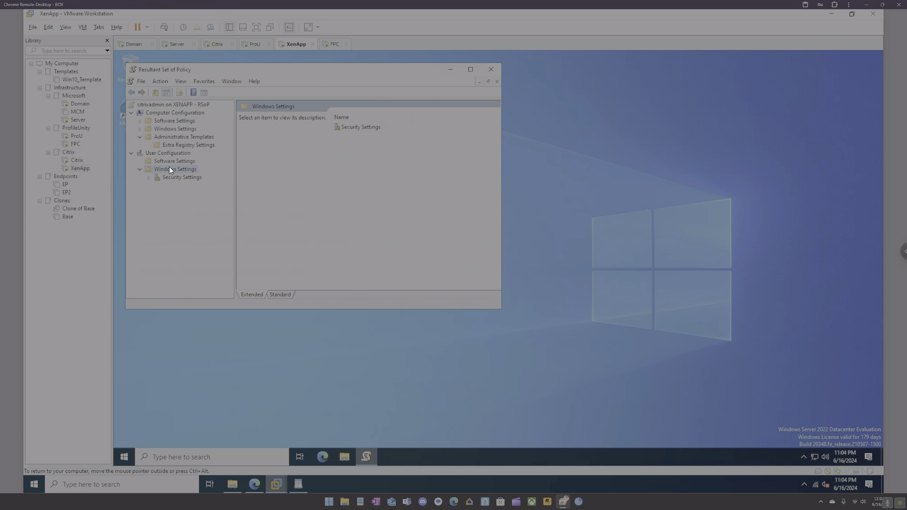
{"action": "left_click", "coordinate": [140, 129]}
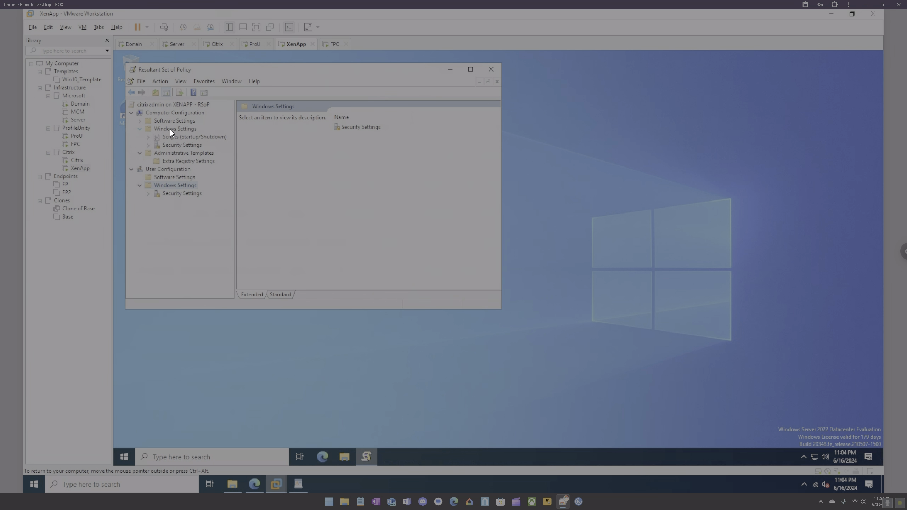
{"action": "left_click", "coordinate": [170, 129]}
{"action": "left_click", "coordinate": [148, 193]}
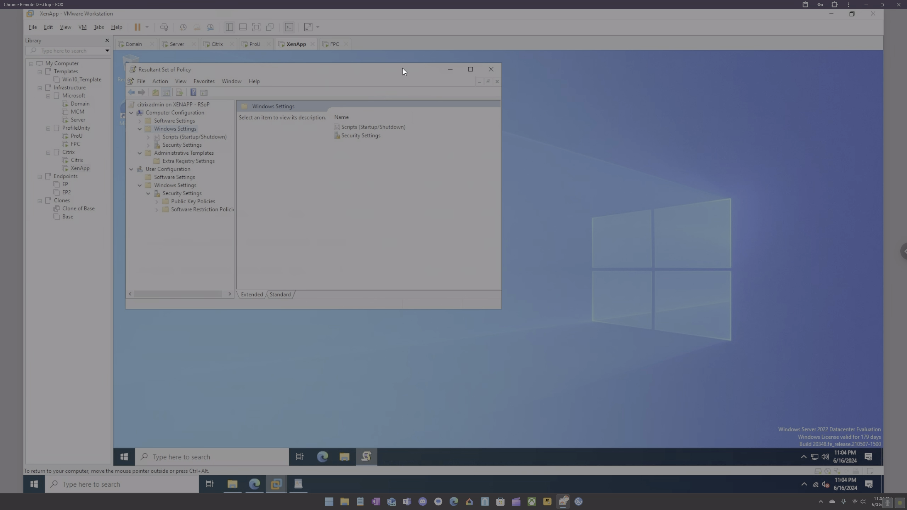
Close RSoP and open a Command Prompt with 'gpupdate /fprce' typed at the prompt.
{"action": "left_click", "coordinate": [490, 70]}
{"action": "left_click", "coordinate": [181, 457]}
{"action": "type", "text": "cmd"}
{"action": "key", "text": "Return"}
{"action": "type", "text": "gpupdate "}
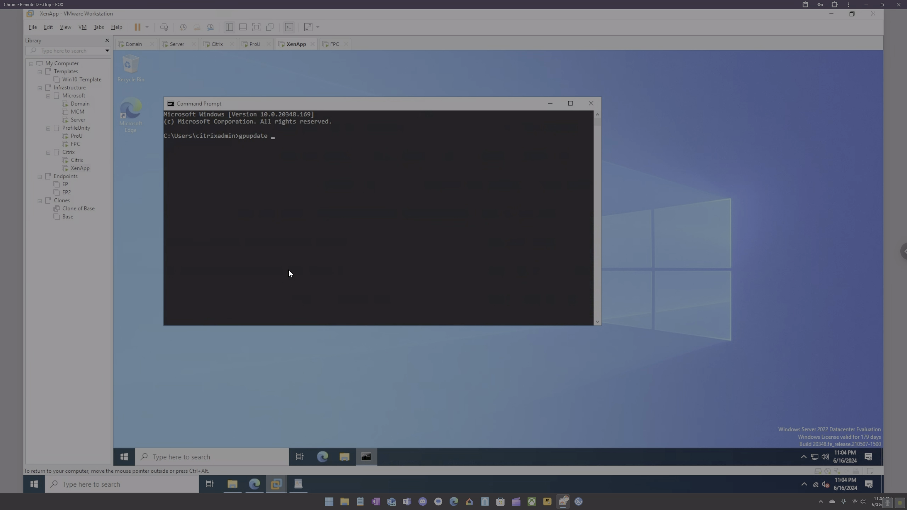
{"action": "type", "text": "/fprce"}
Fix the typo, run gpupdate /force, then relaunch rsop.msc.
{"action": "key", "text": "BackSpace"}
{"action": "key", "text": "BackSpace"}
{"action": "key", "text": "BackSpace"}
{"action": "key", "text": "BackSpace"}
{"action": "type", "text": "orce"}
{"action": "key", "text": "Return"}
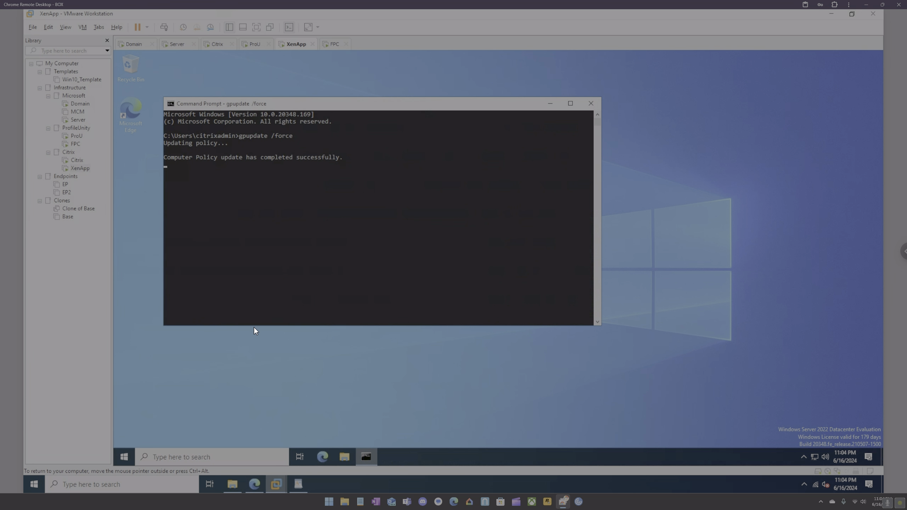
{"action": "left_click", "coordinate": [233, 453]}
{"action": "key", "text": "Return"}
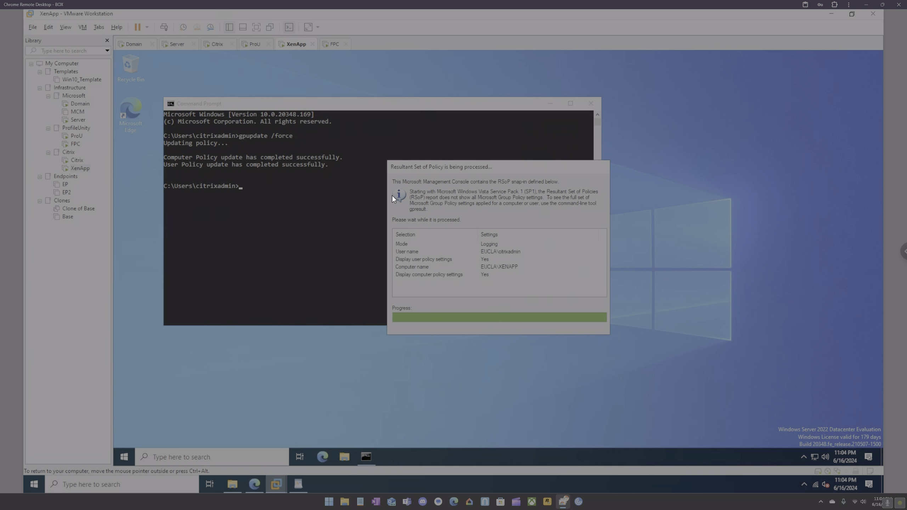
In RSoP, expand Administrative Templates > Classic > Liquidware Labs > ProfileUnity > 64 Bit.
{"action": "double_click", "coordinate": [167, 138]}
{"action": "double_click", "coordinate": [167, 147]}
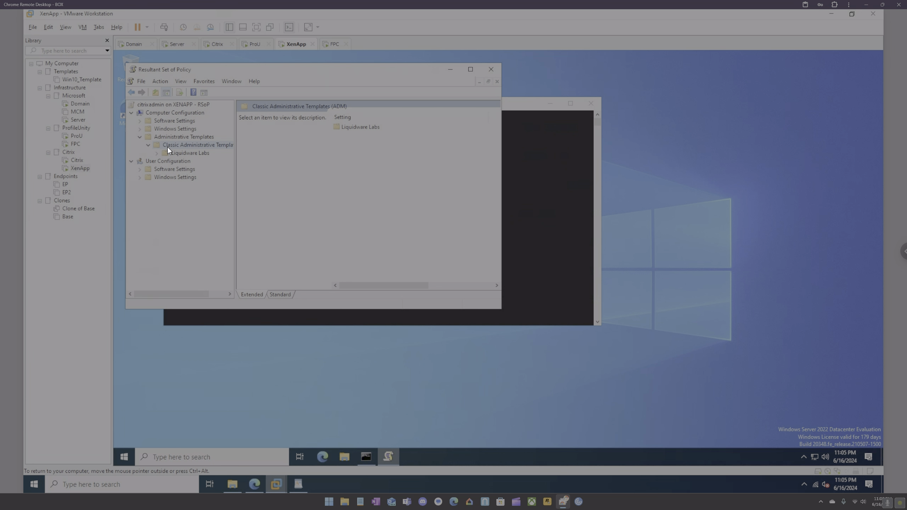
{"action": "double_click", "coordinate": [170, 153]}
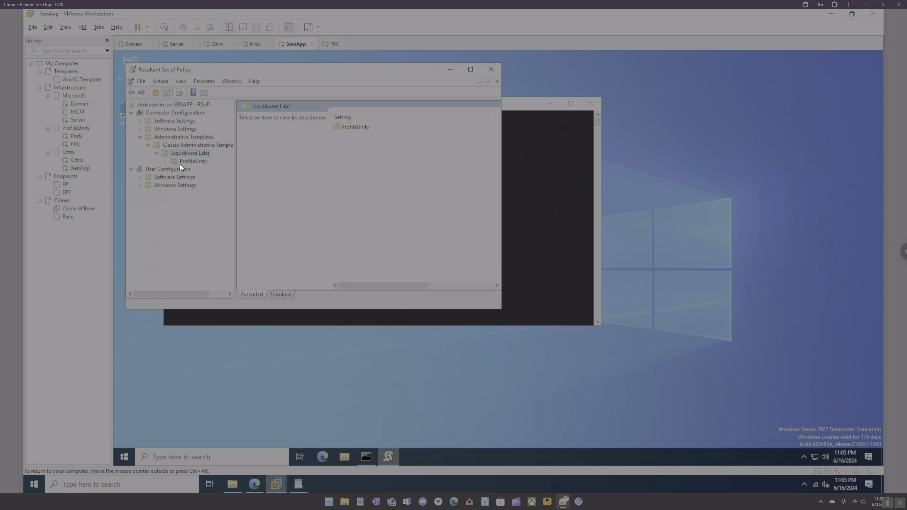
{"action": "double_click", "coordinate": [179, 162]}
{"action": "left_click", "coordinate": [190, 169]}
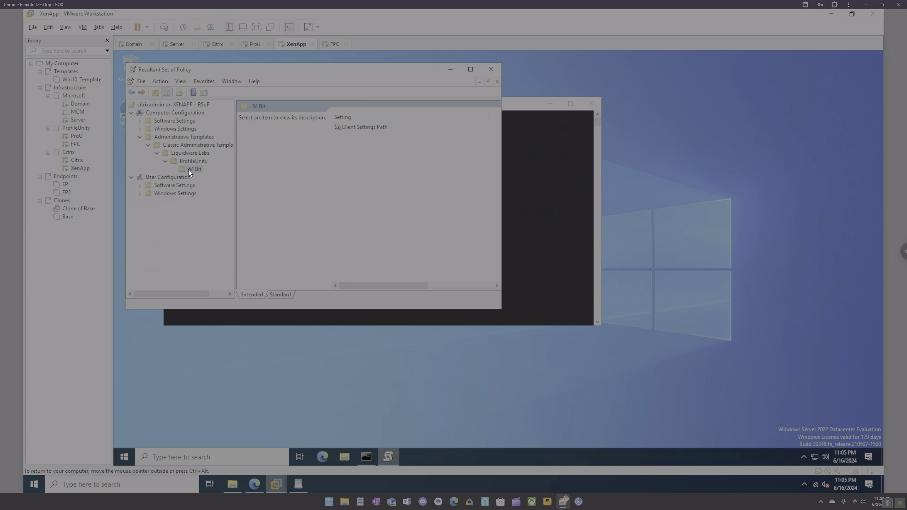
Choose VM > Power > Restart Guest for the XenApp machine.
{"action": "double_click", "coordinate": [175, 194]}
{"action": "left_click", "coordinate": [546, 214]}
{"action": "left_click", "coordinate": [147, 27]}
{"action": "left_click", "coordinate": [163, 63]}
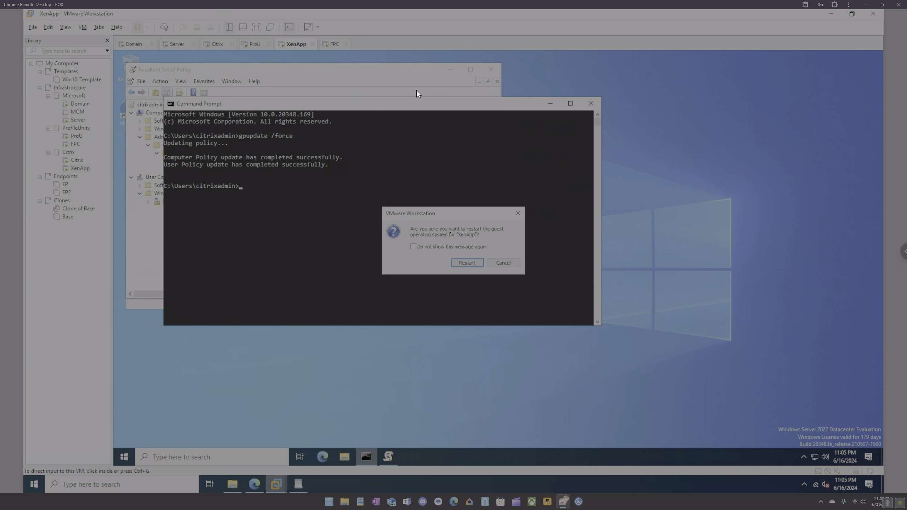
Confirm the XenApp guest restart and sign back in with the administrator account.
{"action": "left_click", "coordinate": [466, 263]}
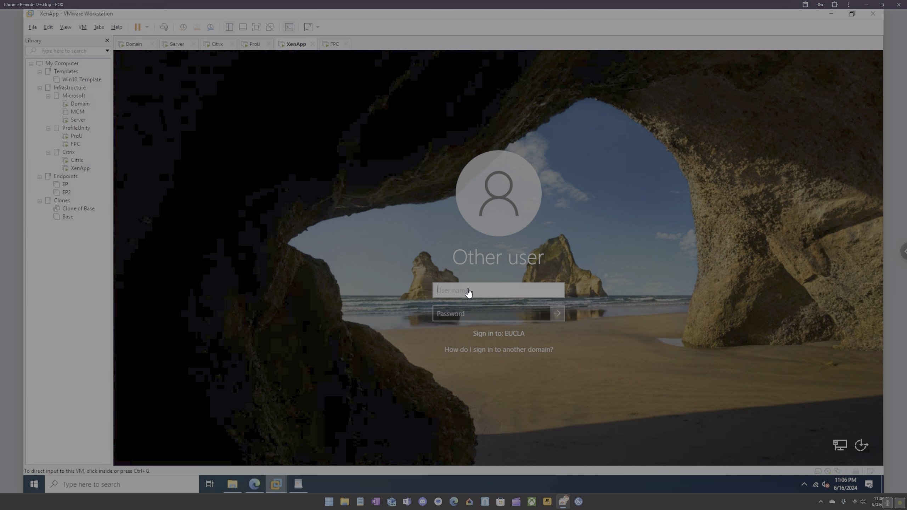
{"action": "left_click", "coordinate": [467, 291]}
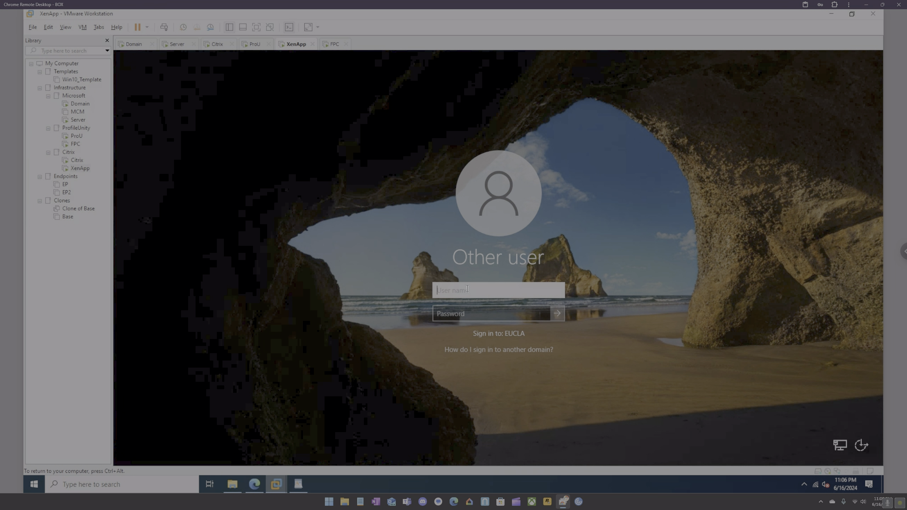
{"action": "type", "text": "citrixadmin"}
{"action": "key", "text": "Tab"}
{"action": "key", "text": "Return"}
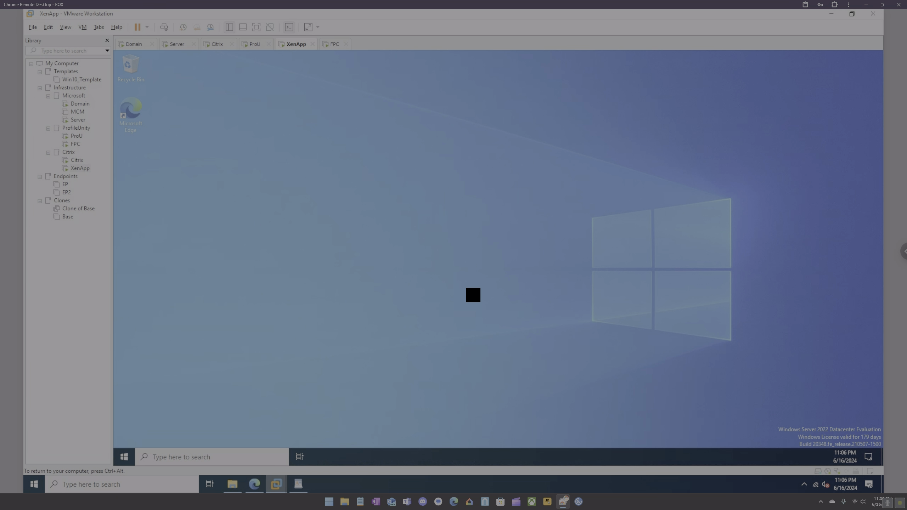
Return to the Domain VM, close the Silent setting unchanged, and bring up Group Policy Management.
{"action": "left_click", "coordinate": [139, 47]}
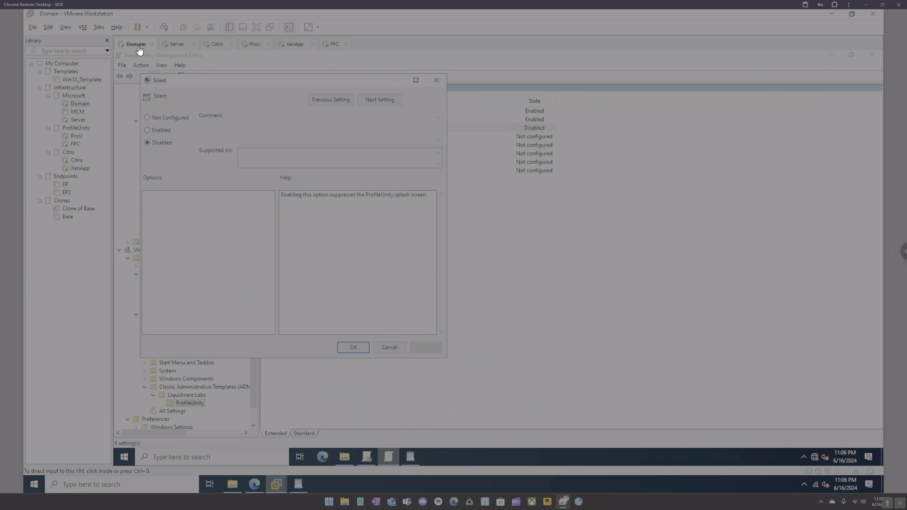
{"action": "left_click", "coordinate": [436, 81]}
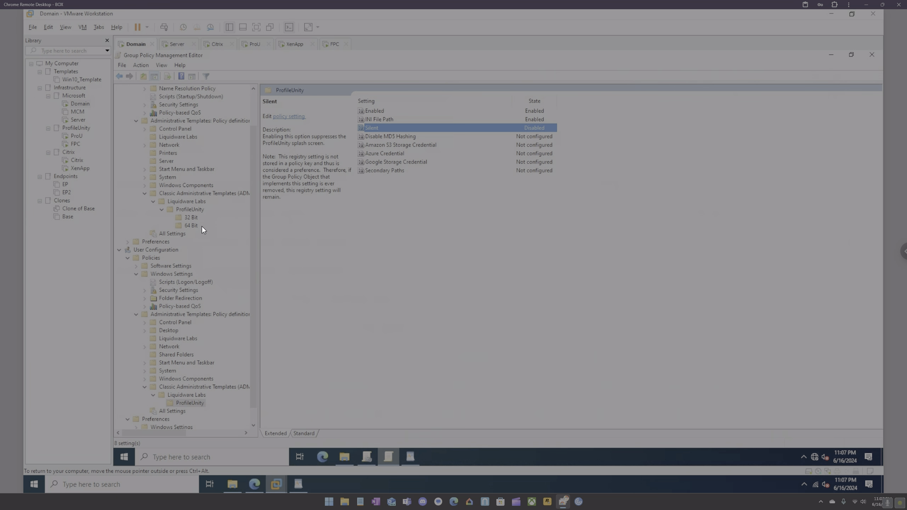
{"action": "scroll", "coordinate": [202, 226], "scroll_direction": "up", "scroll_amount": 2}
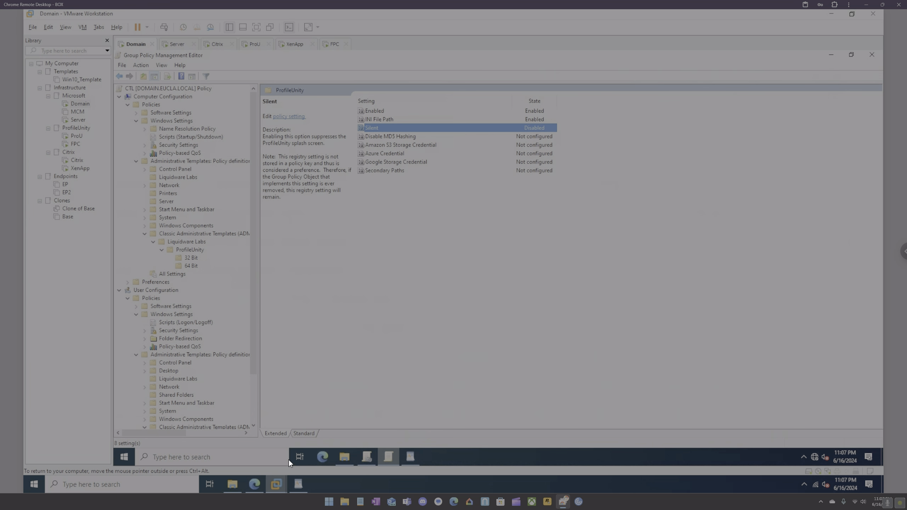
{"action": "left_click", "coordinate": [365, 457]}
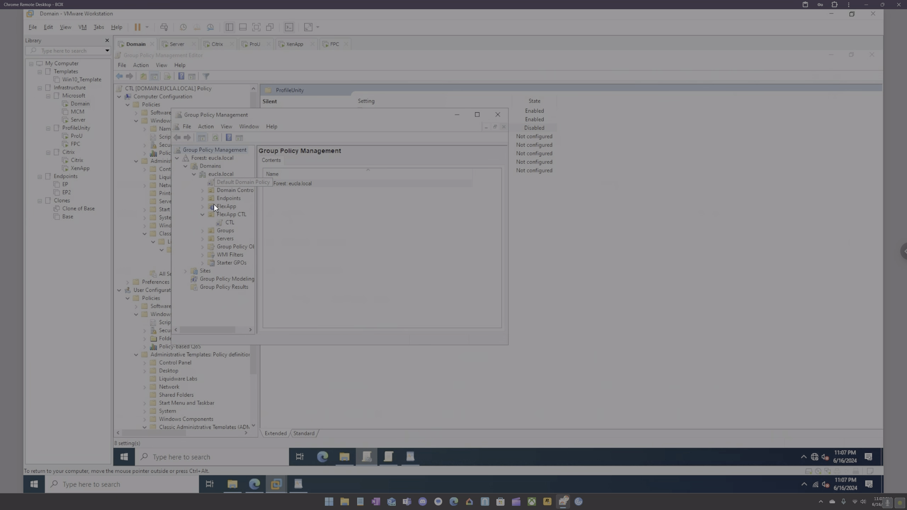
Launch Active Directory Users and Computers via an 'active' search and view the Users folder.
{"action": "left_click", "coordinate": [237, 454]}
{"action": "type", "text": "active"}
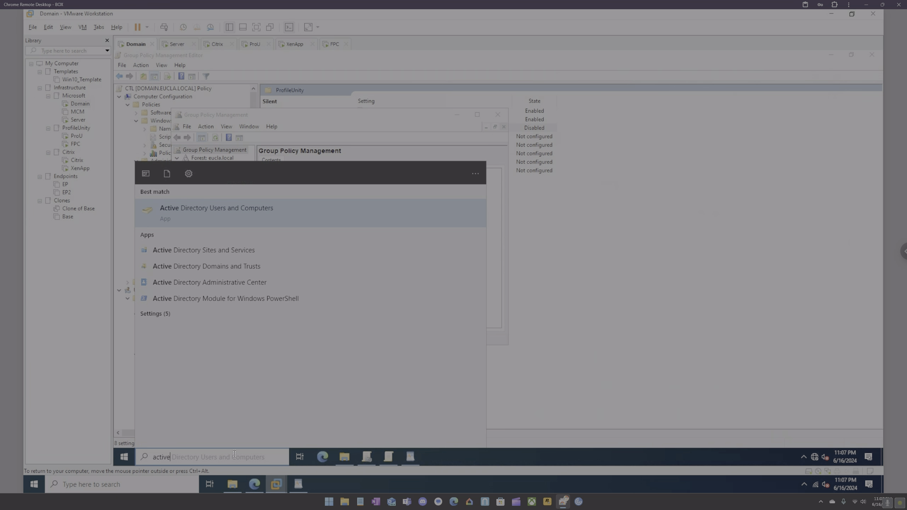
{"action": "key", "text": "Return"}
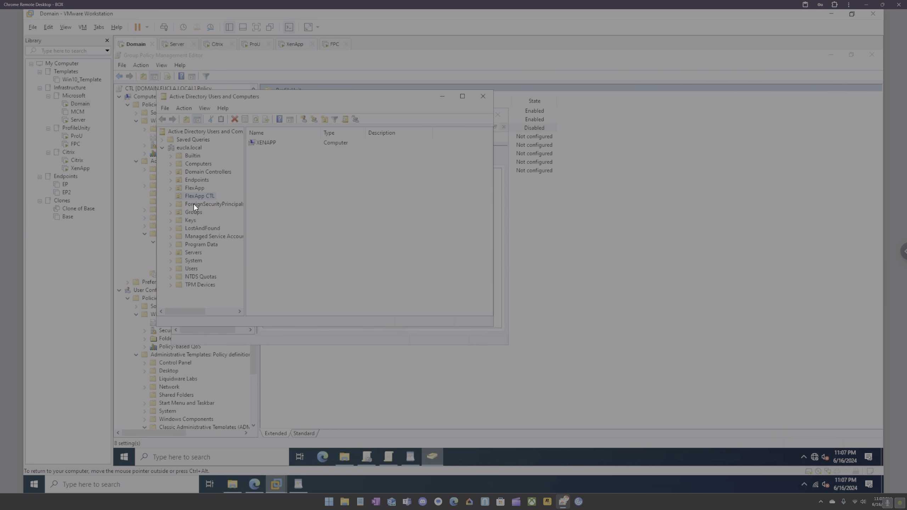
{"action": "left_click", "coordinate": [191, 269]}
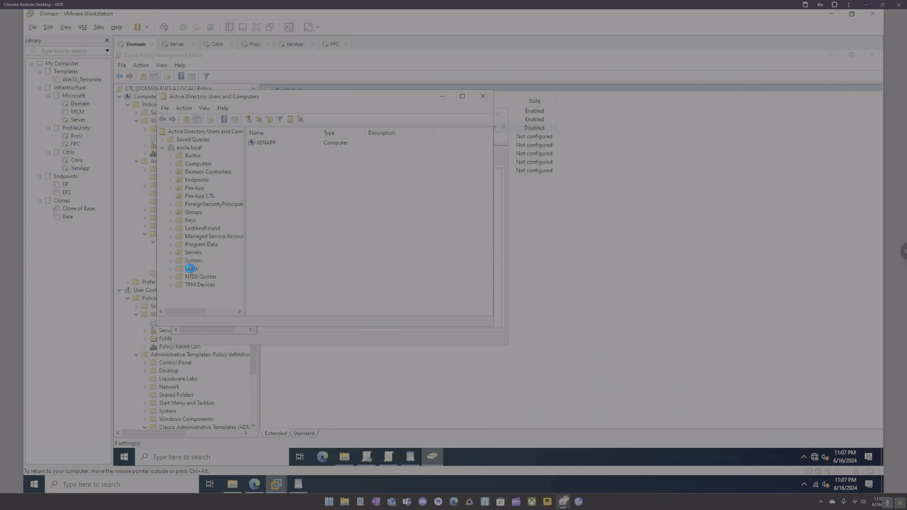
In Group Policy Management, collapse FlexApp CTL, reposition the window, and open the View menu.
{"action": "left_click", "coordinate": [367, 457]}
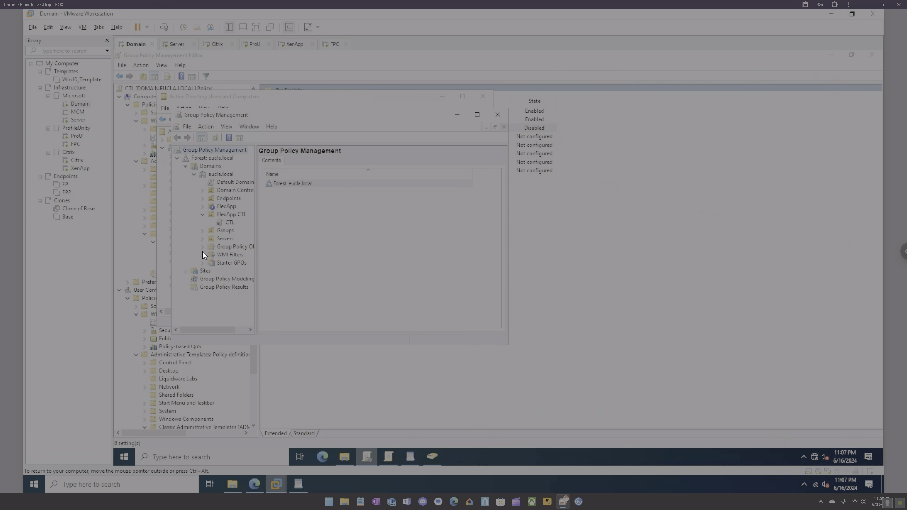
{"action": "left_click", "coordinate": [205, 215]}
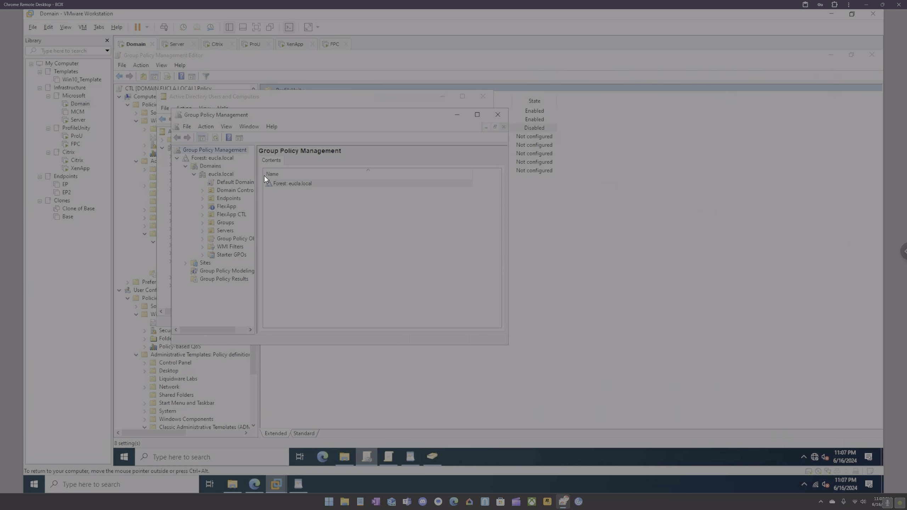
{"action": "left_click_drag", "start_coordinate": [250, 114], "coordinate": [422, 156]}
{"action": "left_click", "coordinate": [399, 167]}
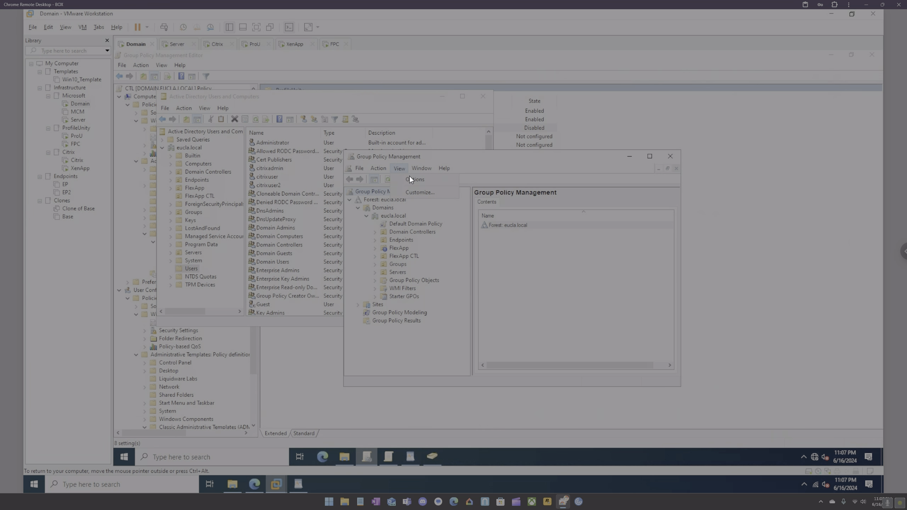
{"action": "left_click", "coordinate": [410, 179]}
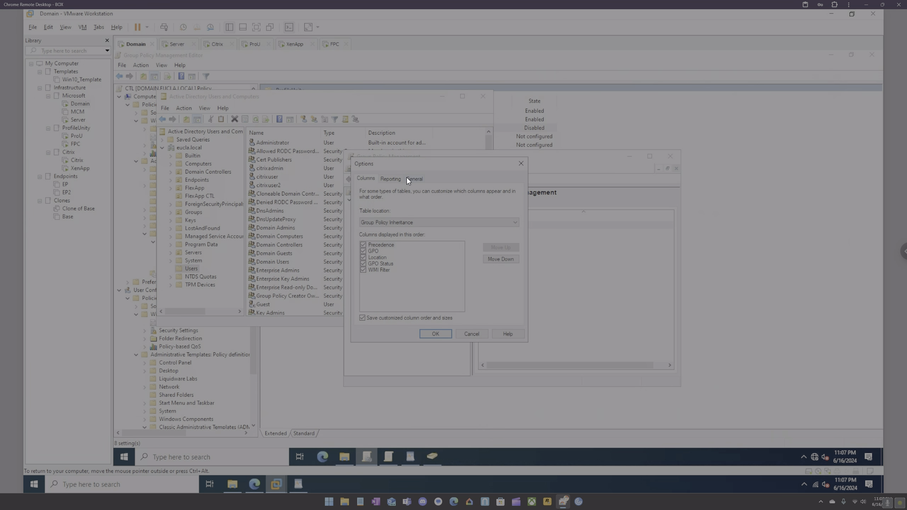
{"action": "left_click", "coordinate": [391, 179]}
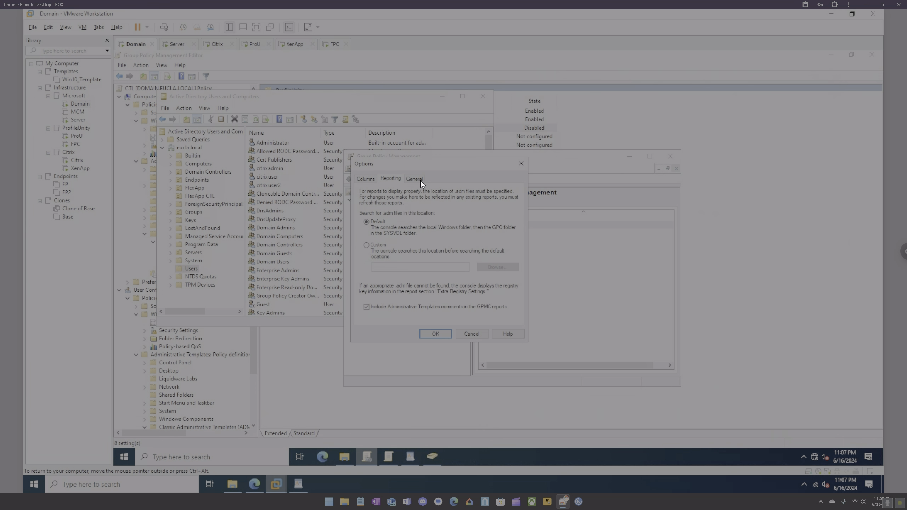
{"action": "left_click", "coordinate": [420, 179]}
{"action": "left_click", "coordinate": [520, 164]}
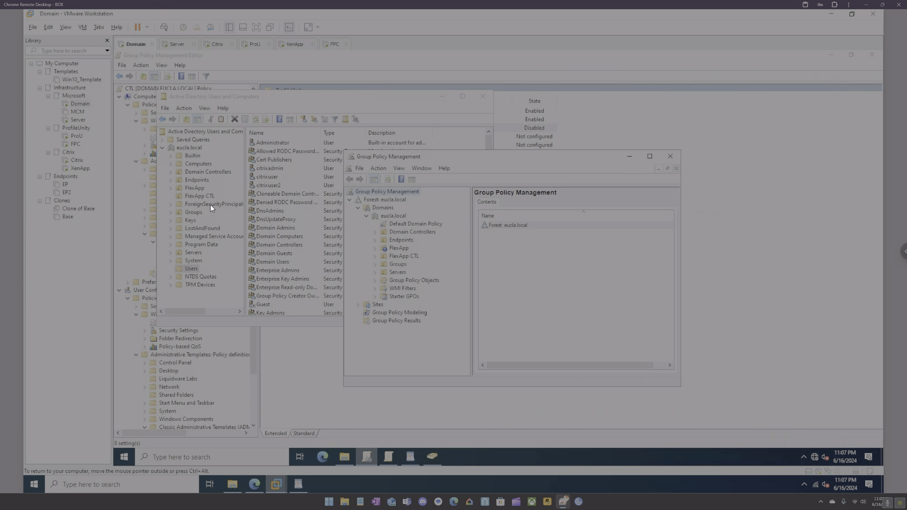
{"action": "right_click", "coordinate": [196, 269]}
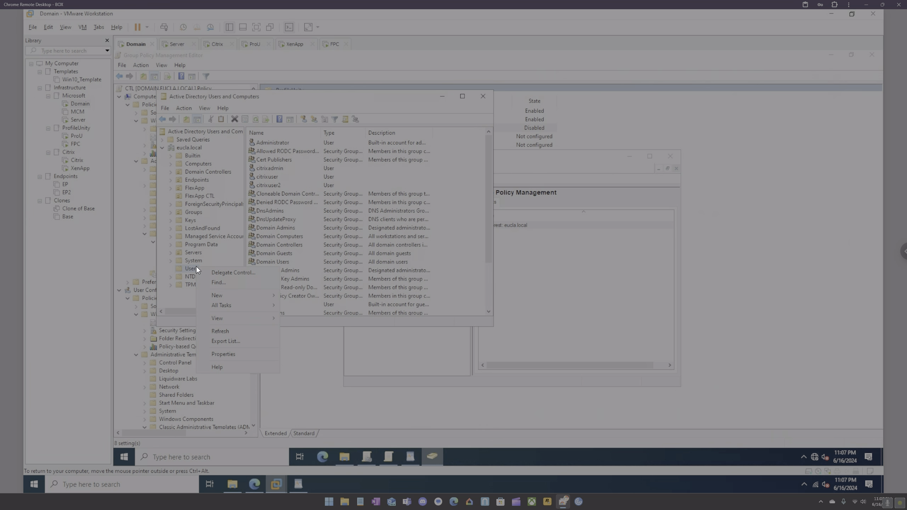
{"action": "left_click", "coordinate": [537, 278]}
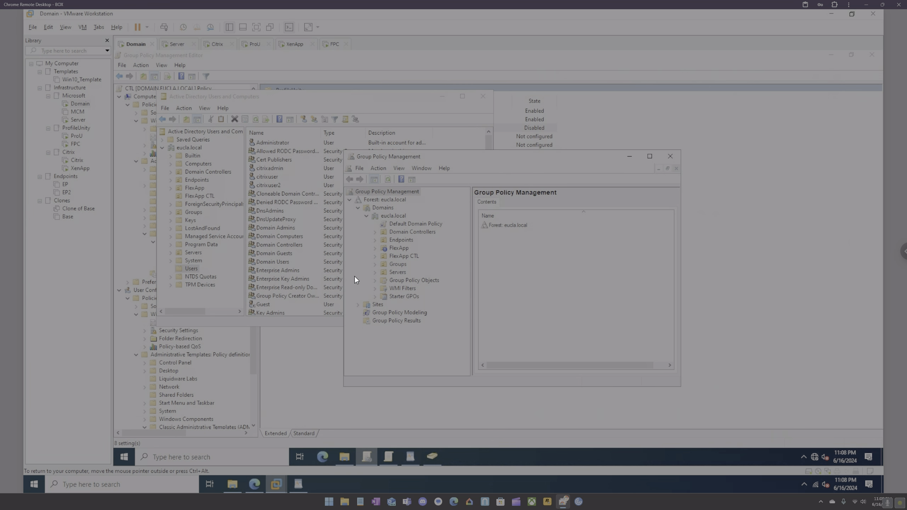
Search the web in Edge for 'enable loopback gpo'.
{"action": "left_click", "coordinate": [481, 101]}
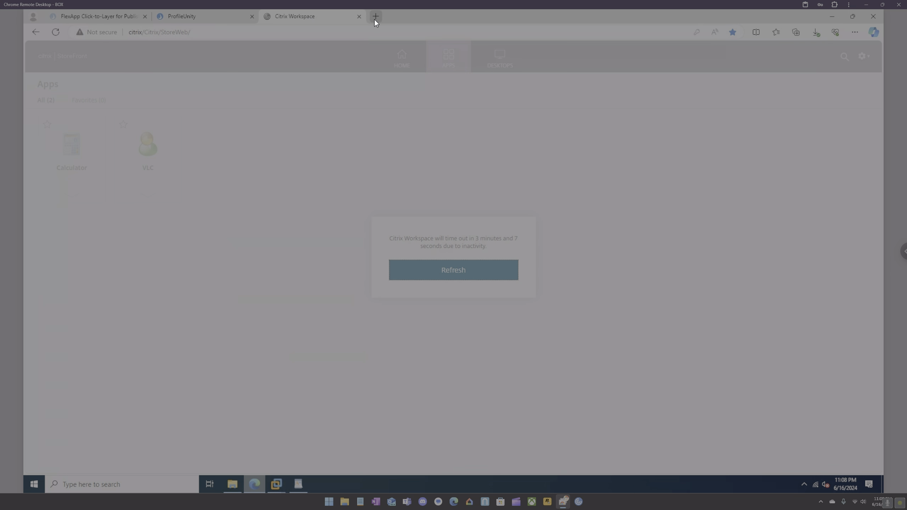
{"action": "left_click", "coordinate": [374, 19]}
{"action": "type", "text": "enable loop"}
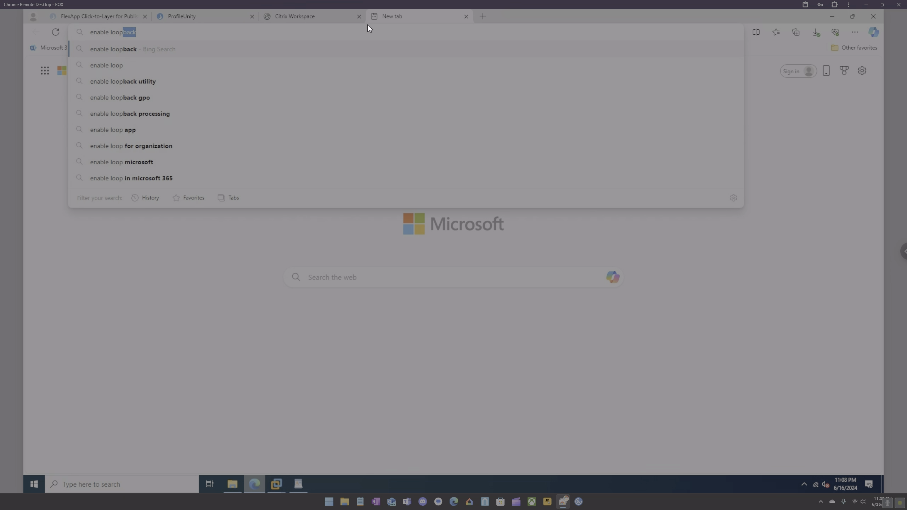
{"action": "type", "text": "back gpo"}
{"action": "key", "text": "Return"}
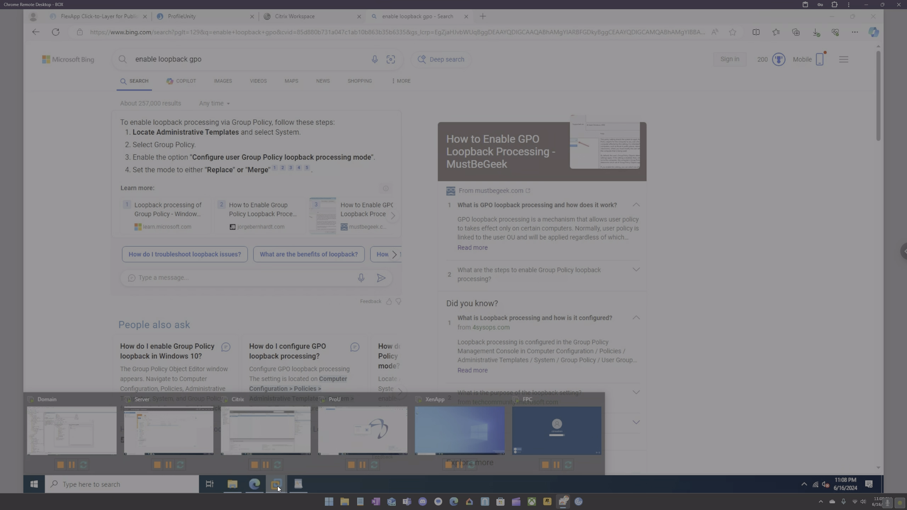
{"action": "mouse_move", "coordinate": [278, 486]}
{"action": "left_click", "coordinate": [72, 431]}
In the Domain VM's policy editor, expand User Configuration > Administrative Templates > System and select Logon.
{"action": "left_click", "coordinate": [136, 120]}
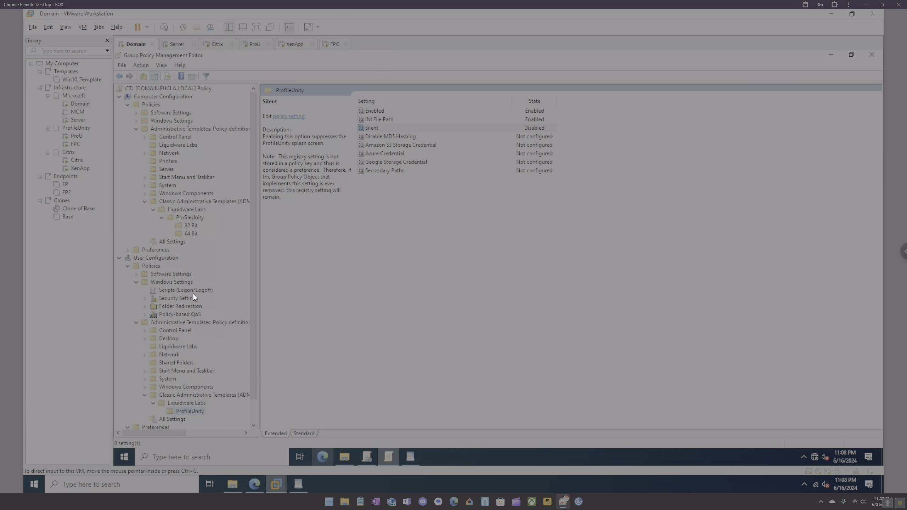
{"action": "left_click", "coordinate": [137, 284]}
{"action": "left_click", "coordinate": [140, 290]}
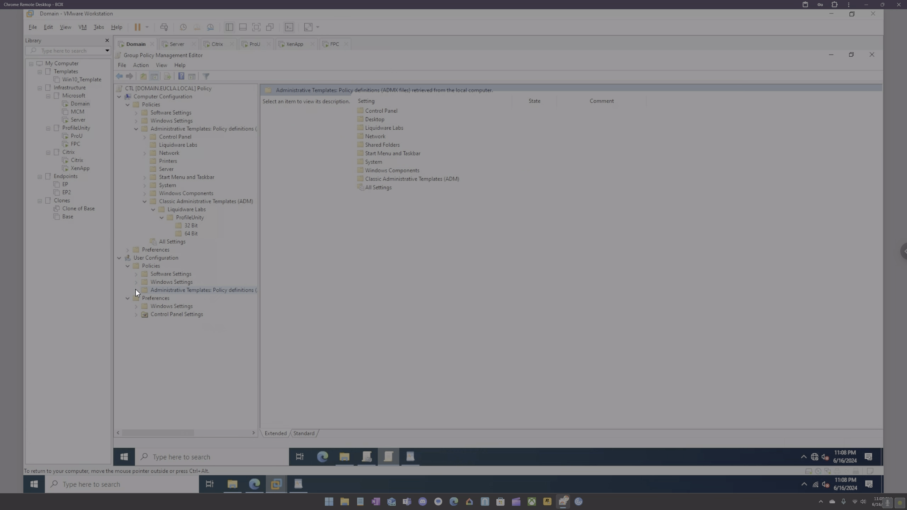
{"action": "left_click", "coordinate": [135, 289]}
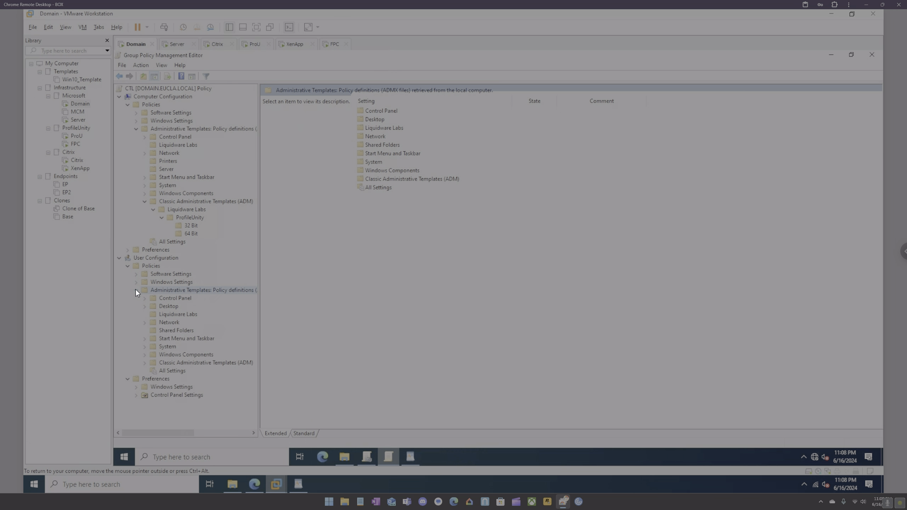
{"action": "left_click", "coordinate": [145, 346]}
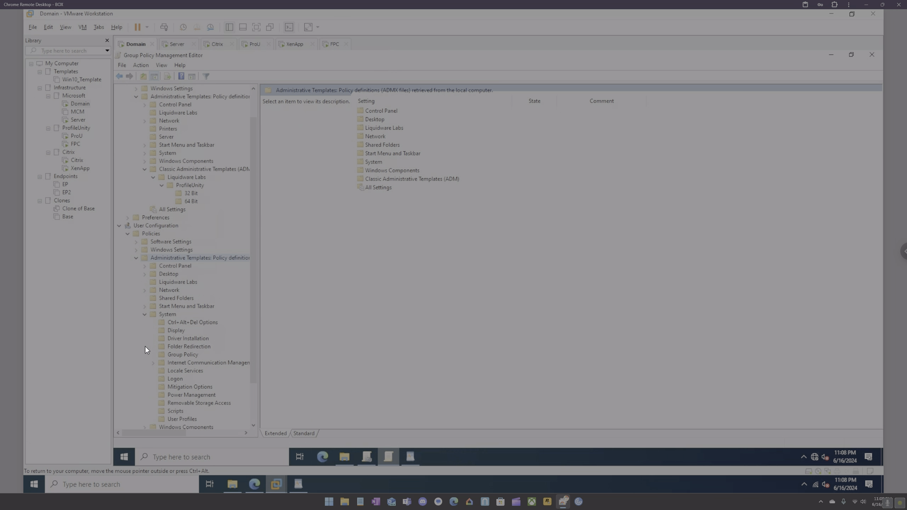
{"action": "left_click", "coordinate": [173, 379]}
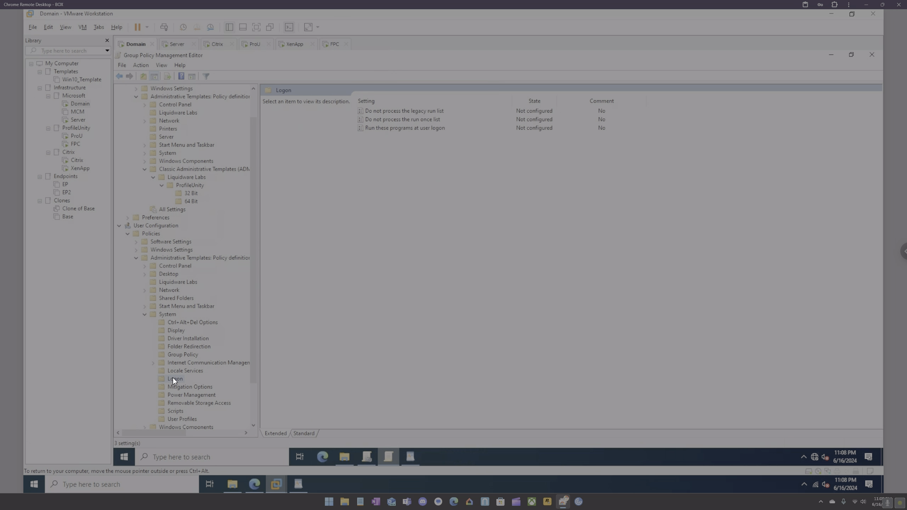
{"action": "left_click", "coordinate": [255, 485]}
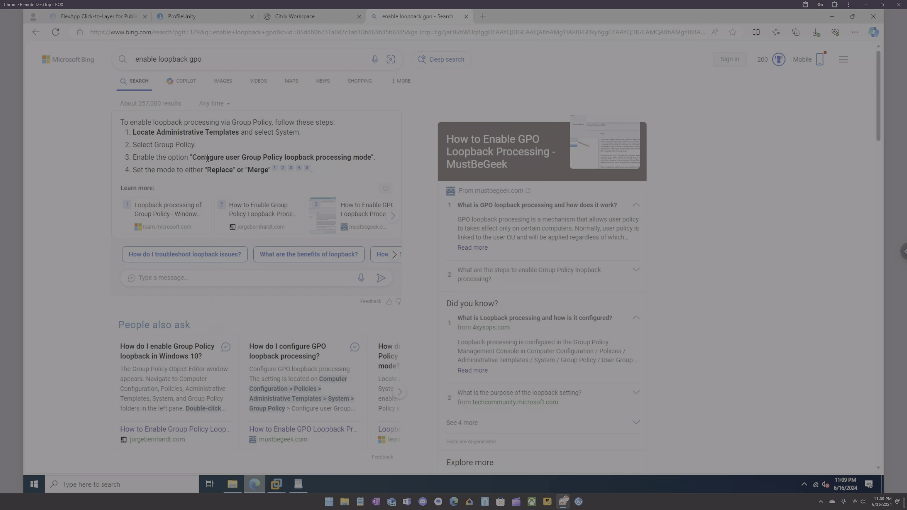
Copy 'Configure user Group Policy loopback processing mode' from the results and search Bing for it.
{"action": "left_click_drag", "start_coordinate": [192, 160], "coordinate": [371, 160]}
{"action": "key", "text": "ctrl+c"}
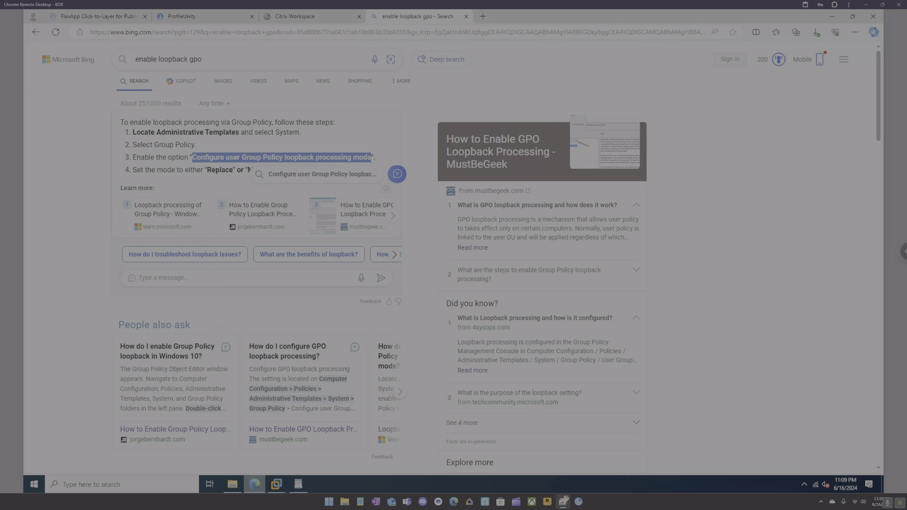
{"action": "left_click_drag", "start_coordinate": [211, 59], "coordinate": [97, 64]}
{"action": "key", "text": "ctrl+v"}
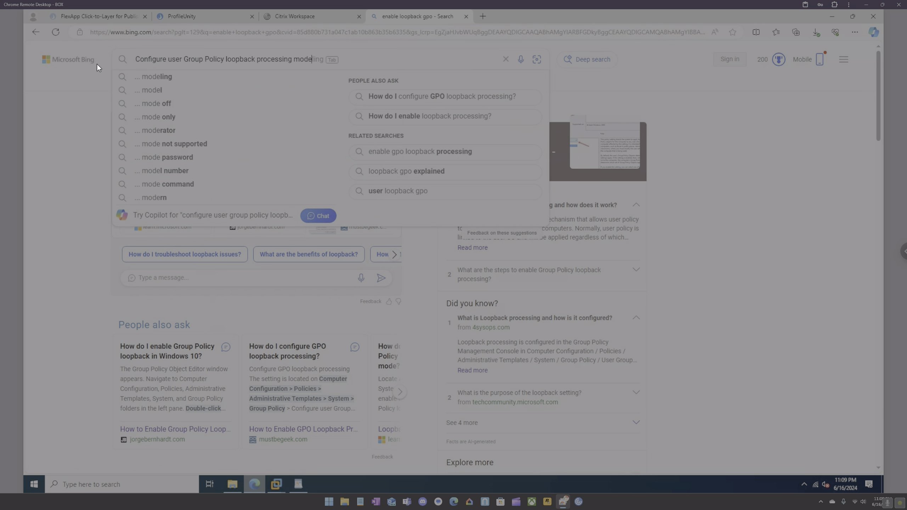
{"action": "key", "text": "Return"}
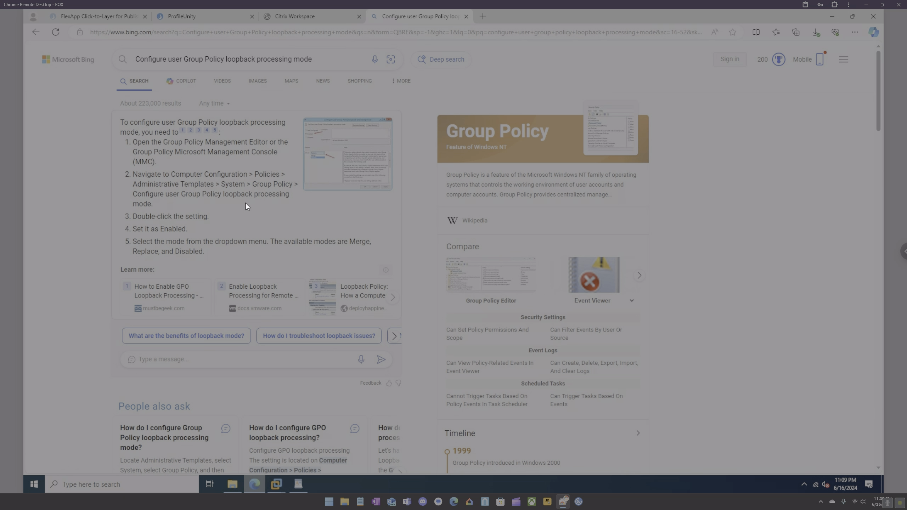
{"action": "left_click", "coordinate": [258, 482]}
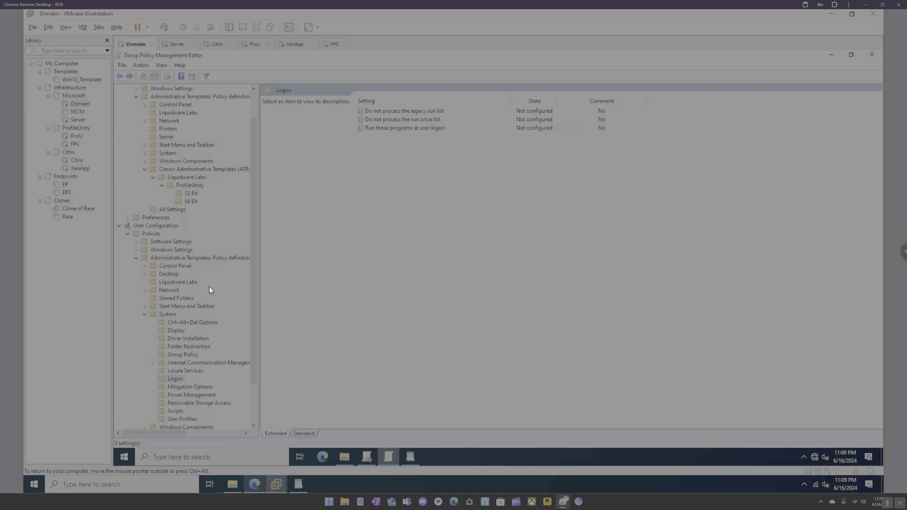
Enable Computer Configuration > System > Group Policy's loopback processing mode with Merge mode.
{"action": "left_click", "coordinate": [119, 226]}
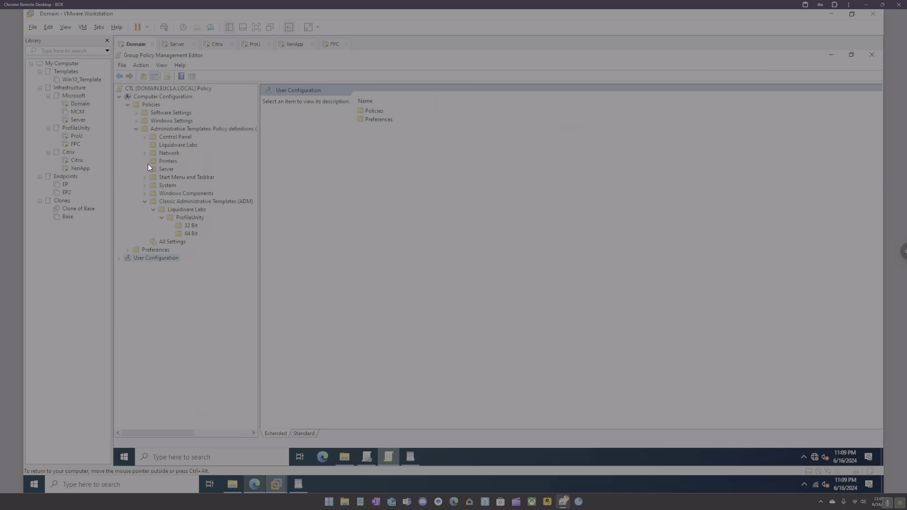
{"action": "left_click", "coordinate": [146, 186]}
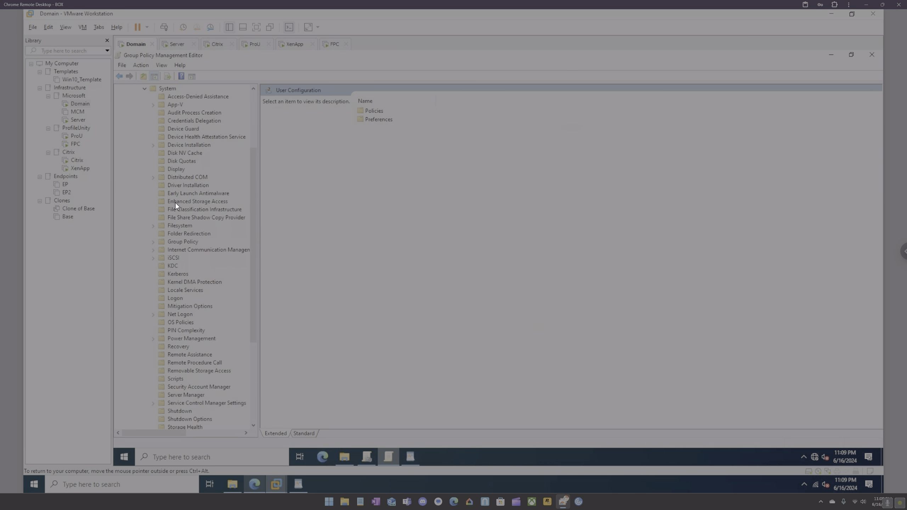
{"action": "double_click", "coordinate": [182, 242]}
{"action": "scroll", "coordinate": [425, 322], "scroll_direction": "down", "scroll_amount": 4}
{"action": "double_click", "coordinate": [425, 341]}
{"action": "left_click", "coordinate": [170, 153]}
{"action": "left_click", "coordinate": [212, 220]}
{"action": "left_click", "coordinate": [200, 235]}
{"action": "scroll", "coordinate": [361, 344], "scroll_direction": "down", "scroll_amount": 1}
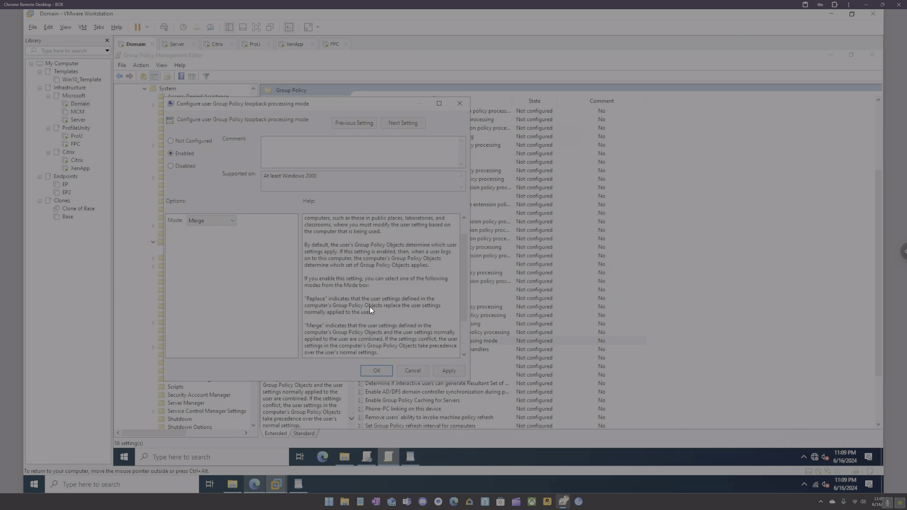
{"action": "left_click", "coordinate": [447, 372]}
{"action": "left_click", "coordinate": [377, 370]}
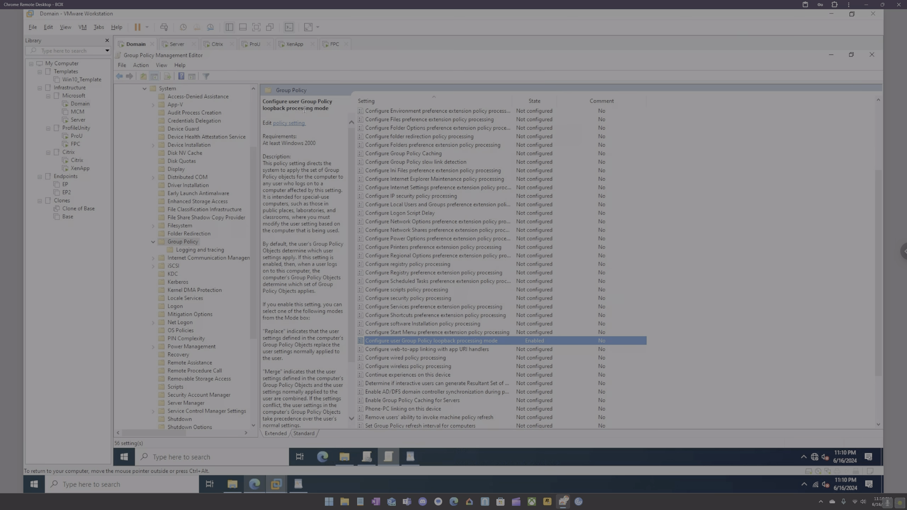
On the XenApp VM, run gpupdate /force in Command Prompt, then request a guest restart.
{"action": "left_click", "coordinate": [296, 46]}
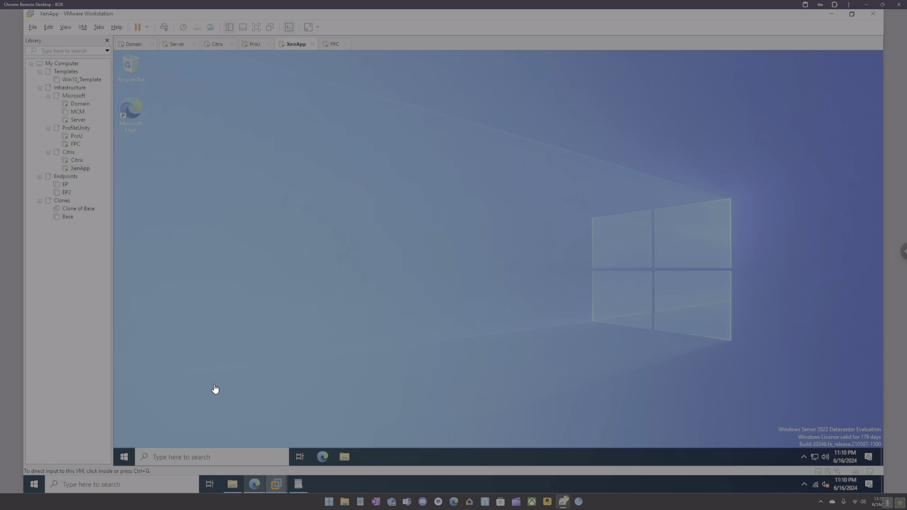
{"action": "left_click", "coordinate": [227, 459]}
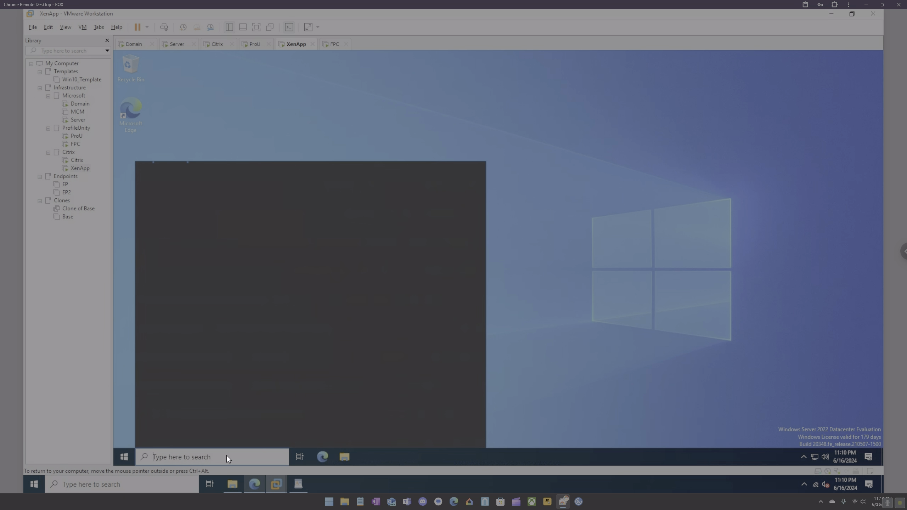
{"action": "type", "text": "cmd"}
{"action": "key", "text": "Return"}
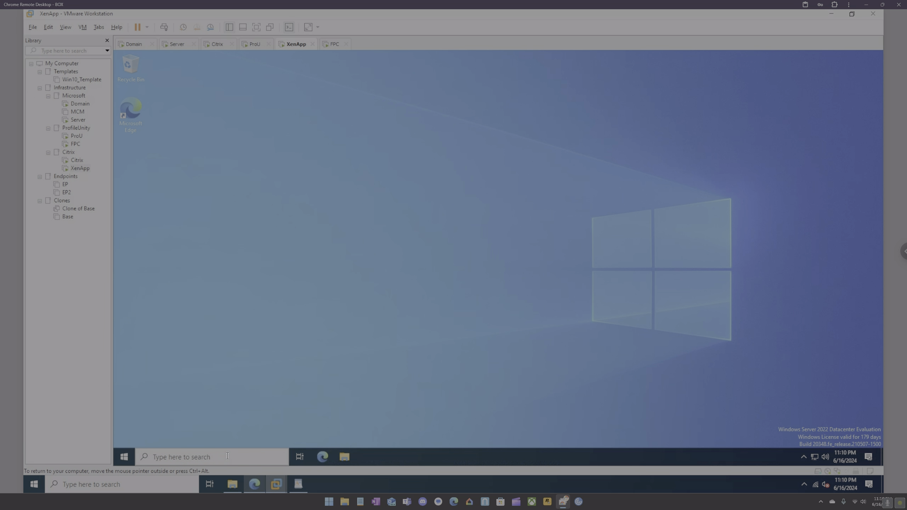
{"action": "type", "text": "gp"}
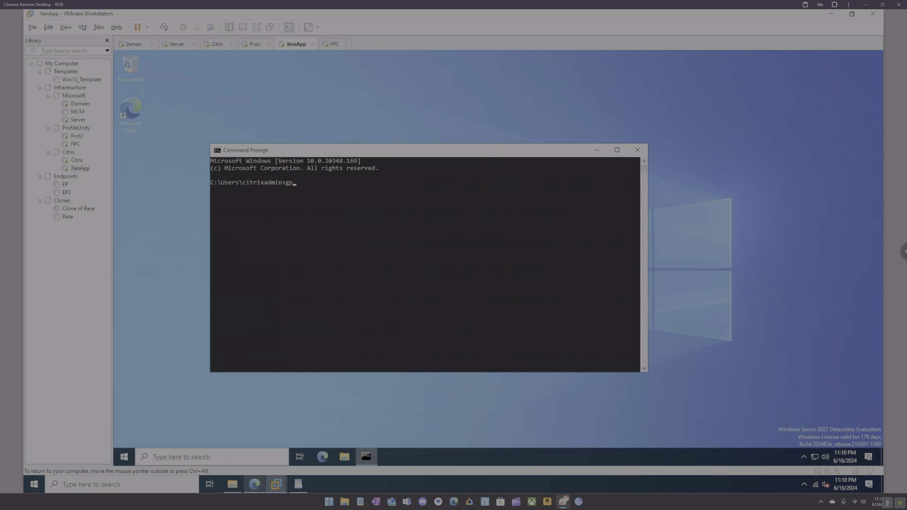
{"action": "type", "text": "update /force"}
{"action": "key", "text": "Return"}
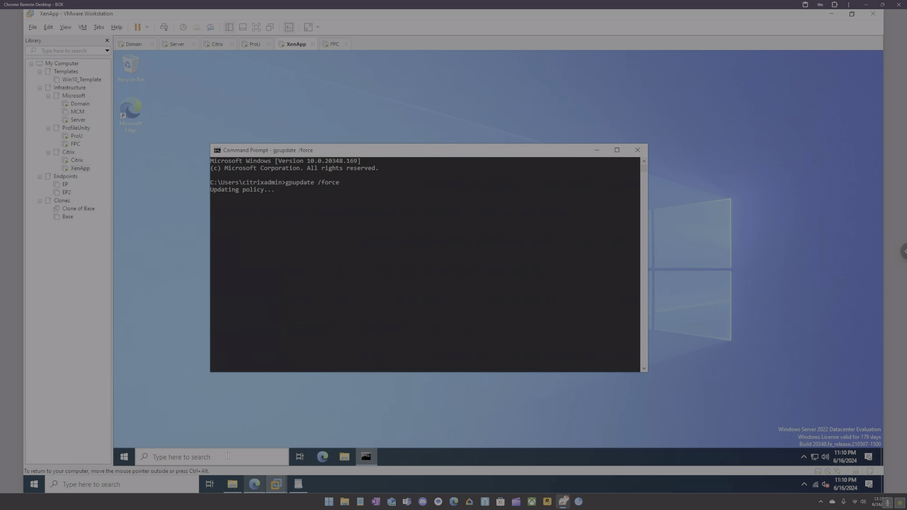
{"action": "left_click", "coordinate": [146, 27]}
{"action": "left_click", "coordinate": [161, 68]}
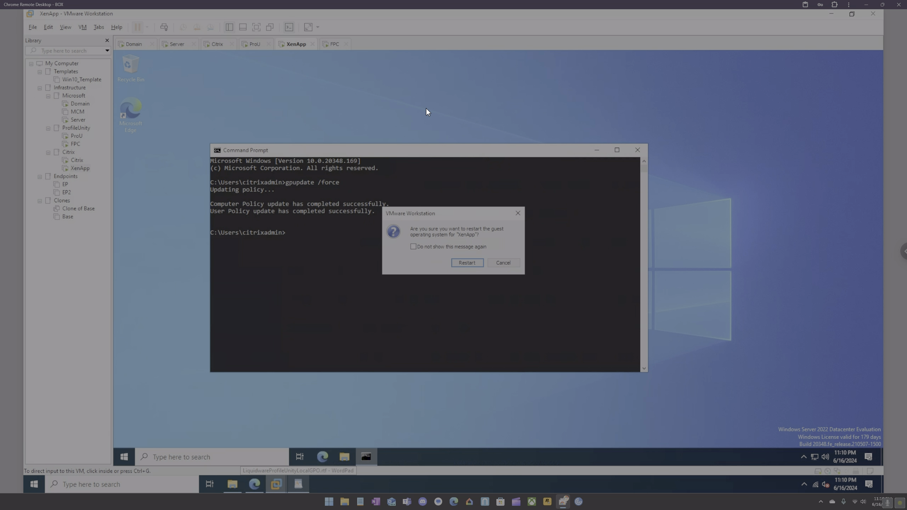
Confirm the XenApp guest restart and close the loopback processing search tab in Edge.
{"action": "left_click", "coordinate": [462, 263]}
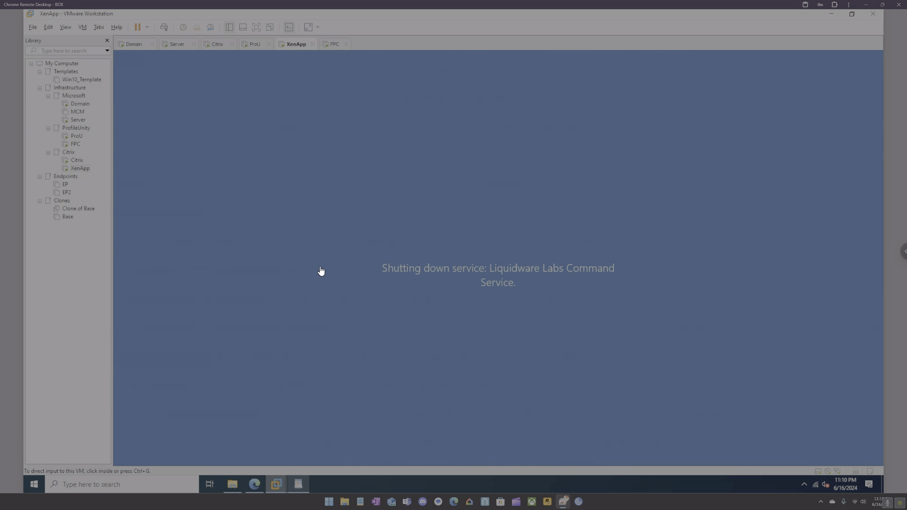
{"action": "left_click", "coordinate": [253, 484]}
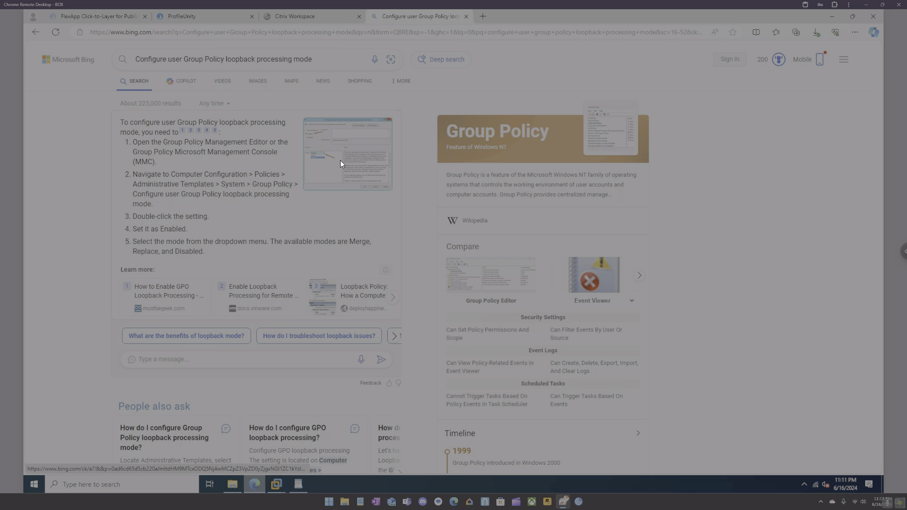
{"action": "left_click", "coordinate": [466, 15]}
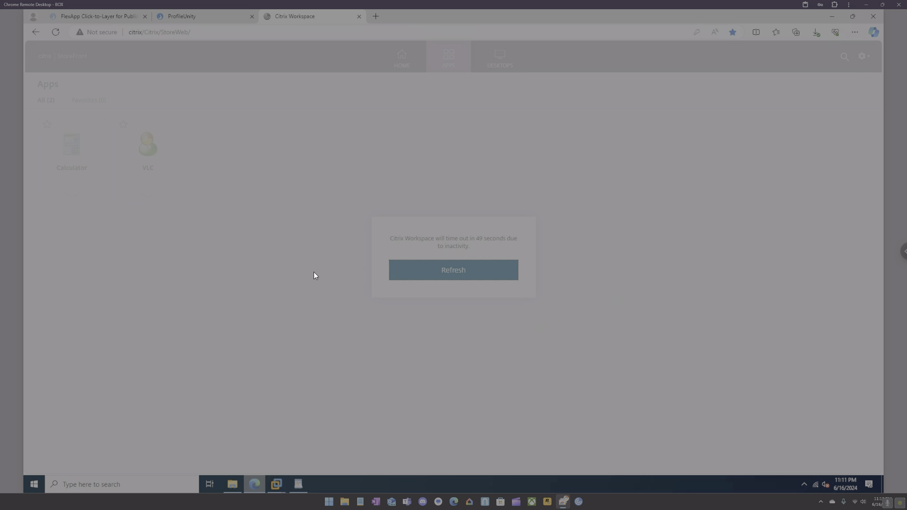
Refresh the timing-out Citrix Workspace session and bring up the Server VM in VMware.
{"action": "left_click", "coordinate": [427, 278]}
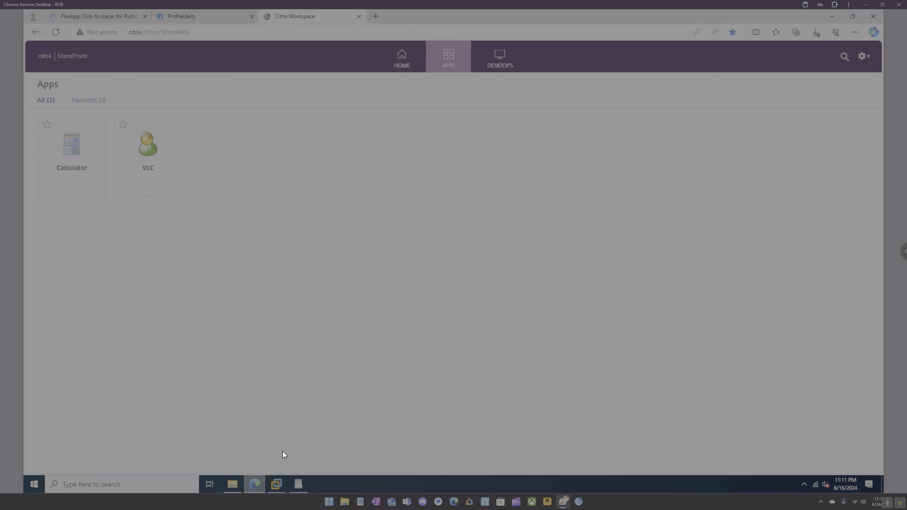
{"action": "left_click", "coordinate": [276, 483]}
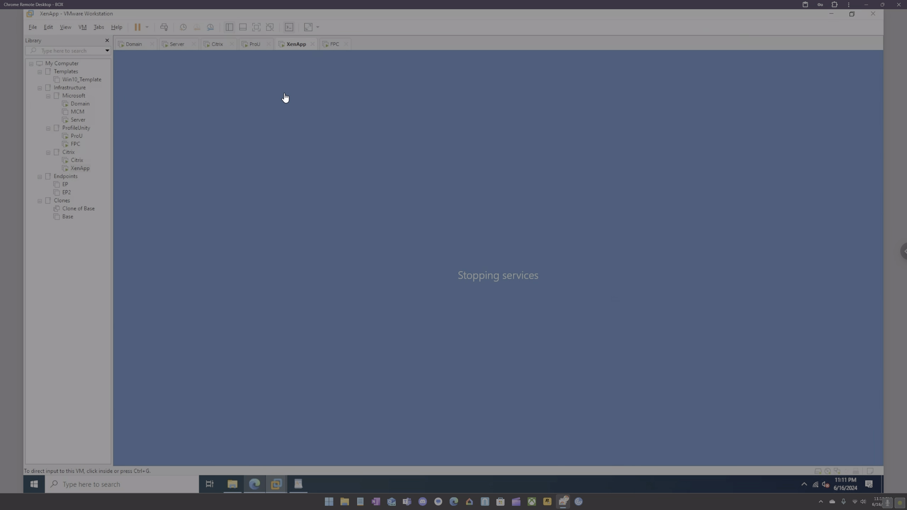
{"action": "left_click", "coordinate": [176, 46]}
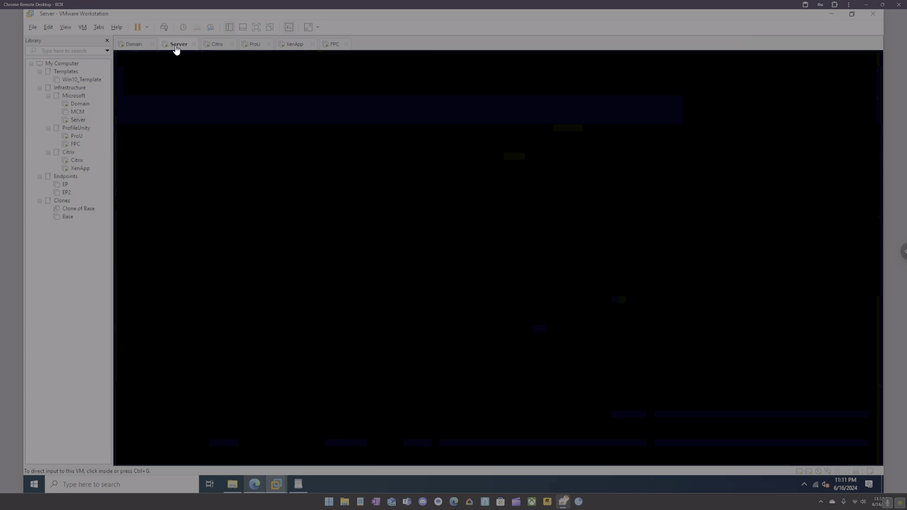
On the Domain VM, collapse the computer Administrative Templates and expand User Configuration > Policies.
{"action": "left_click", "coordinate": [139, 47]}
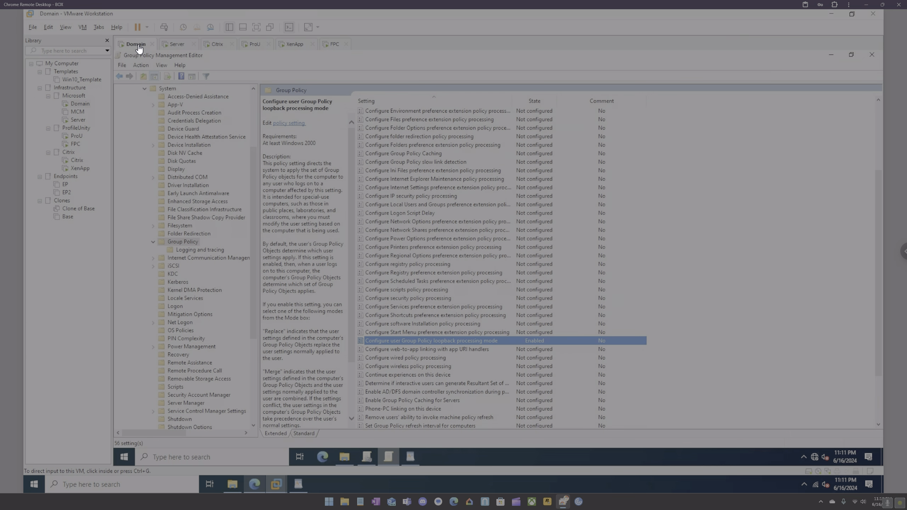
{"action": "left_click", "coordinate": [405, 332]}
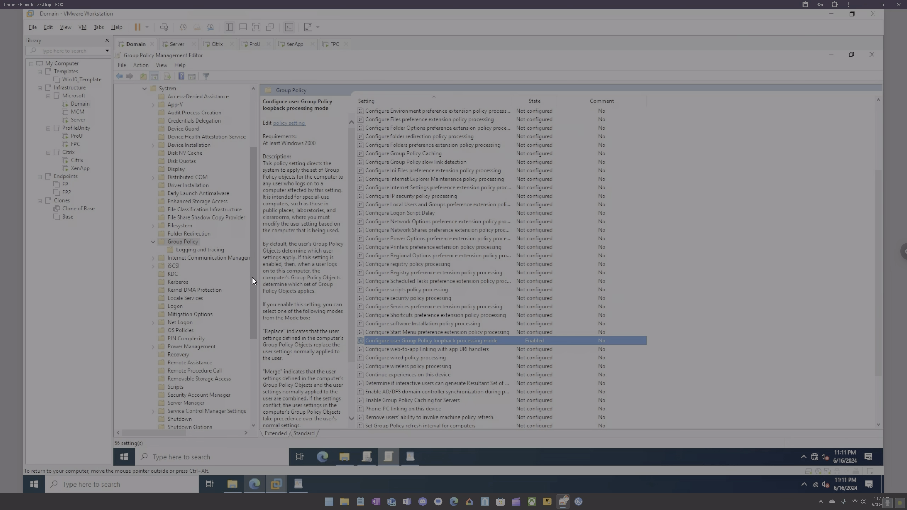
{"action": "left_click_drag", "start_coordinate": [253, 277], "coordinate": [260, 171]}
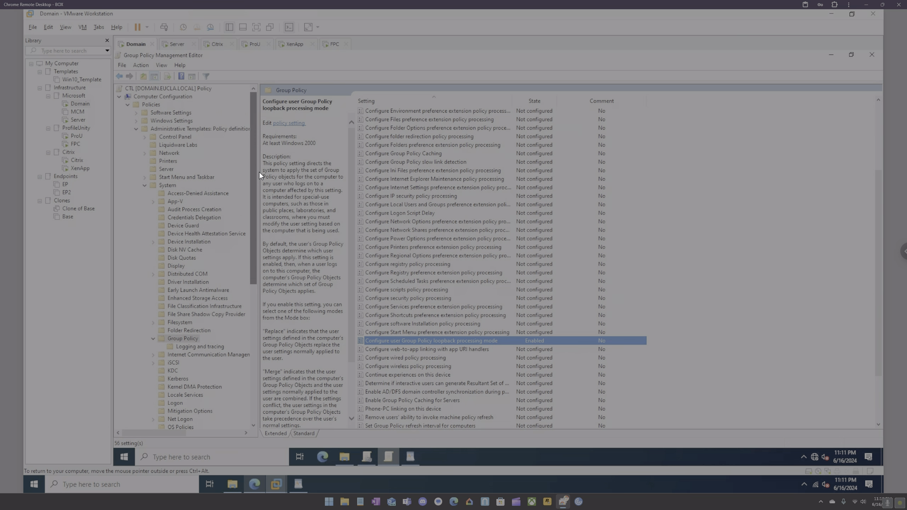
{"action": "left_click", "coordinate": [136, 128]}
{"action": "left_click", "coordinate": [119, 145]}
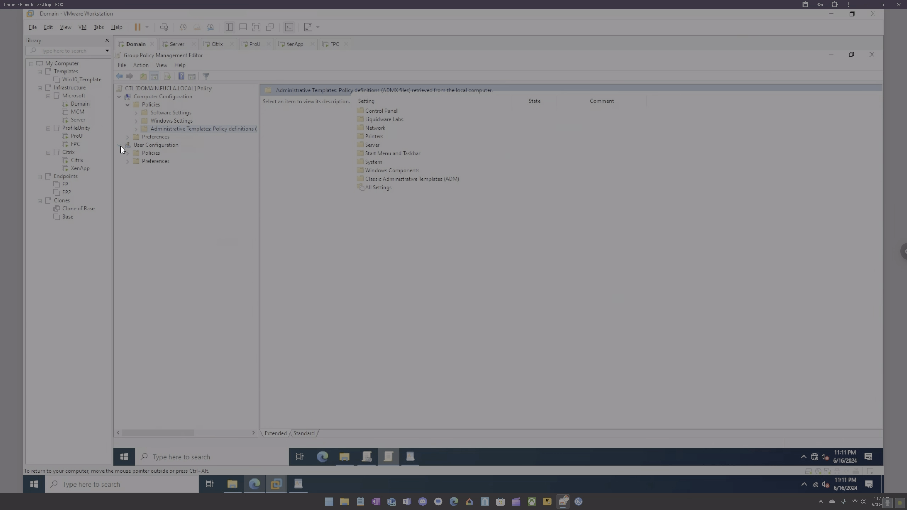
{"action": "left_click", "coordinate": [128, 153]}
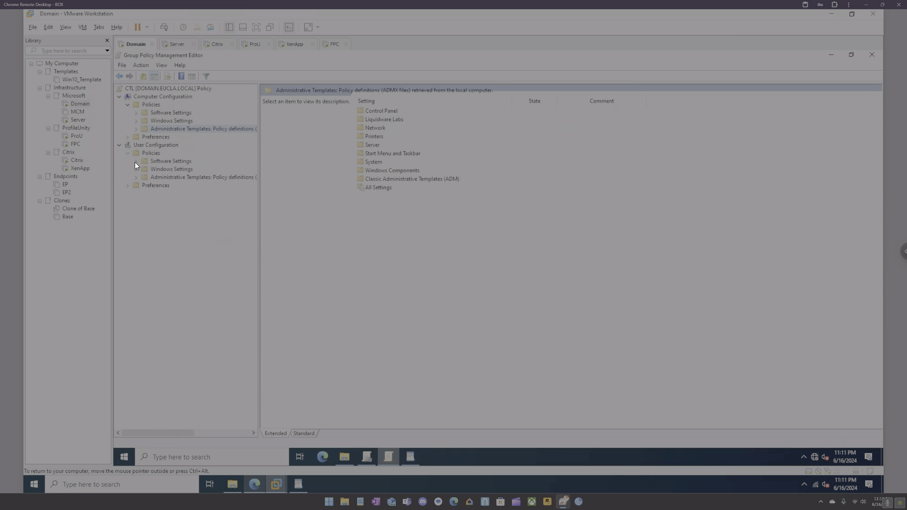
{"action": "left_click", "coordinate": [136, 168]}
{"action": "left_click", "coordinate": [136, 169]}
List user Administrative Templates > System > Group Policy settings sorted by name, then show the Citrix VM.
{"action": "left_click", "coordinate": [136, 177]}
{"action": "left_click", "coordinate": [144, 234]}
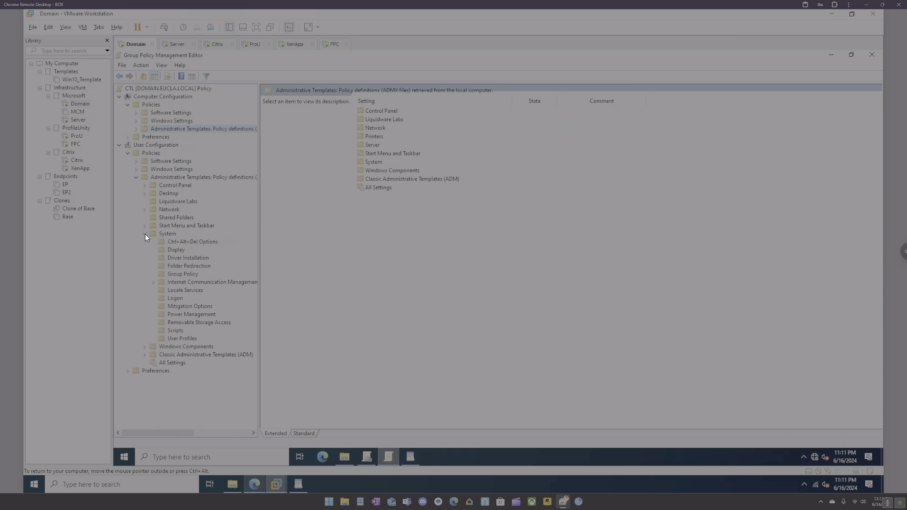
{"action": "left_click", "coordinate": [183, 273]}
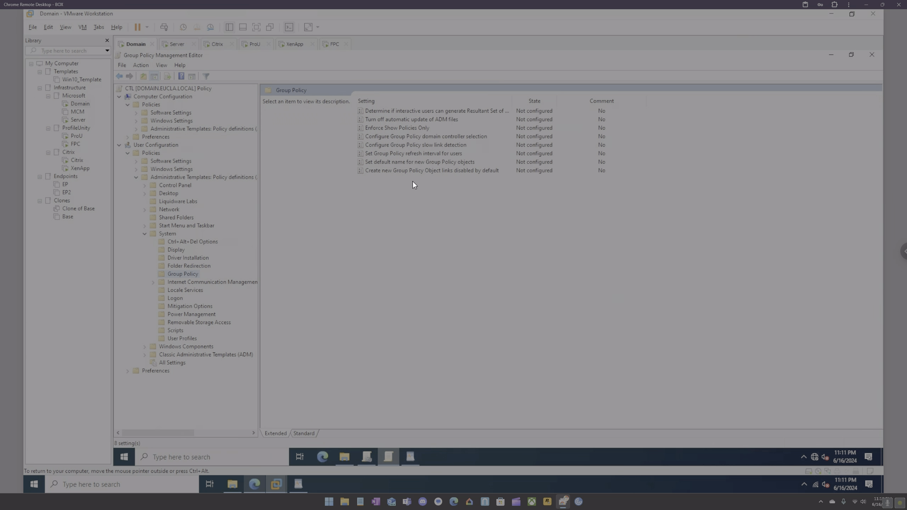
{"action": "left_click", "coordinate": [431, 99]}
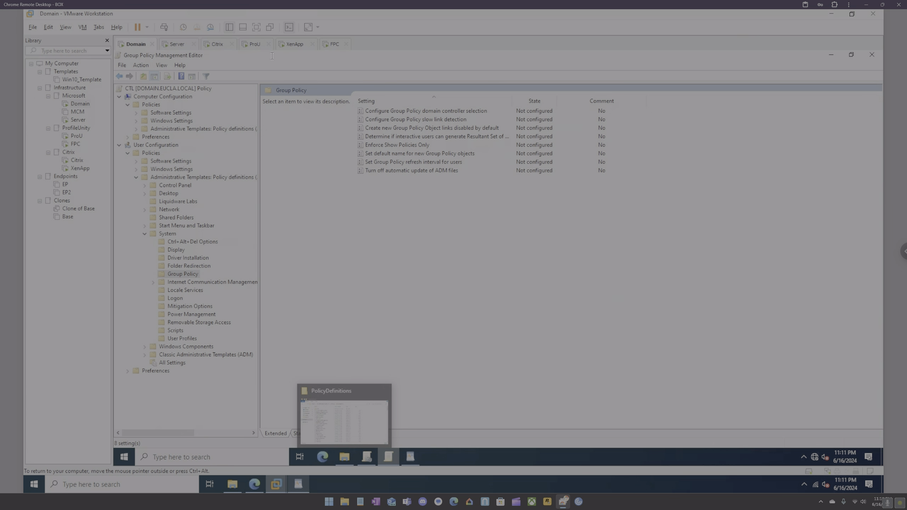
{"action": "left_click", "coordinate": [219, 48]}
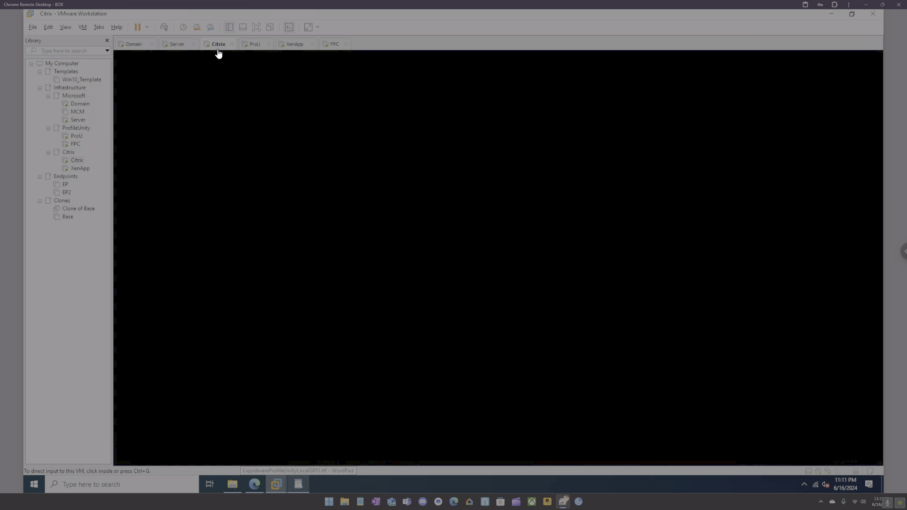
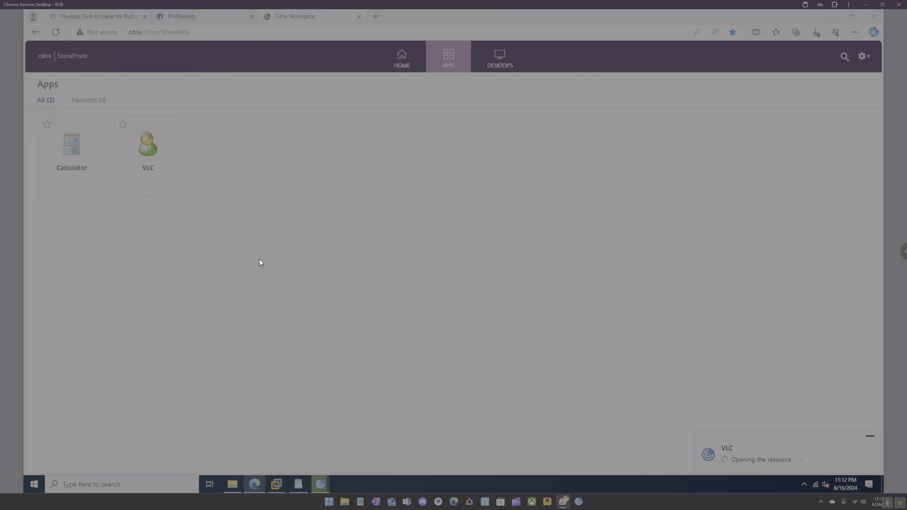
Permit the Citrix Security Warning so VLC media player opens as a published app.
{"action": "left_click", "coordinate": [427, 261]}
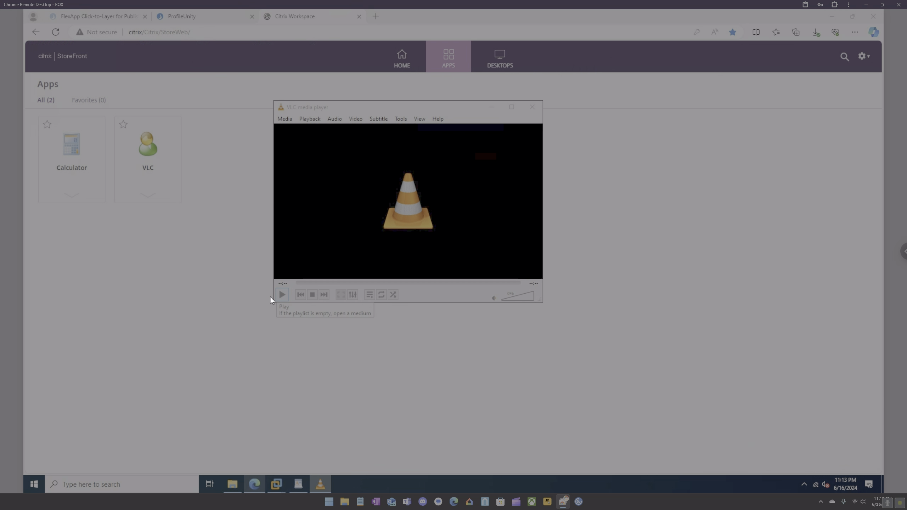
On the Domain VM, change the Liquidware Labs 'Silent' policy from Disabled to Enabled, then return to StoreFront.
{"action": "mouse_move", "coordinate": [278, 483]}
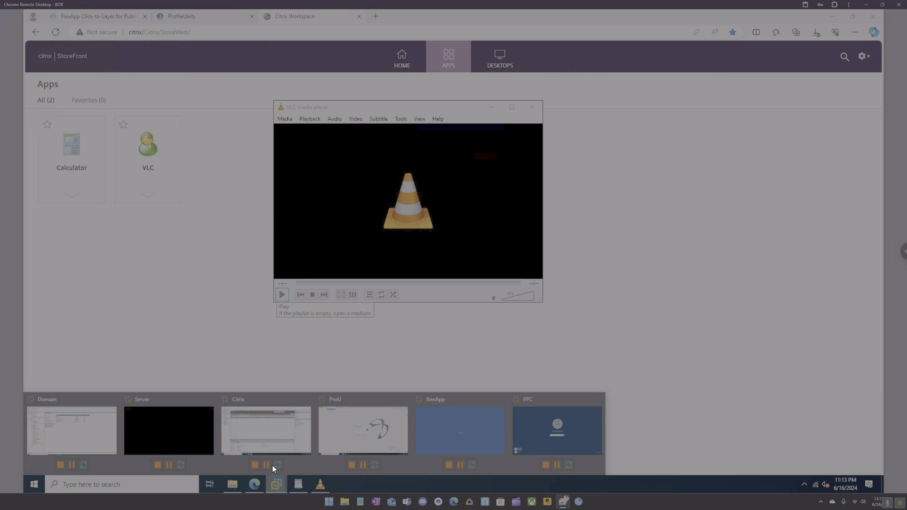
{"action": "left_click", "coordinate": [92, 398]}
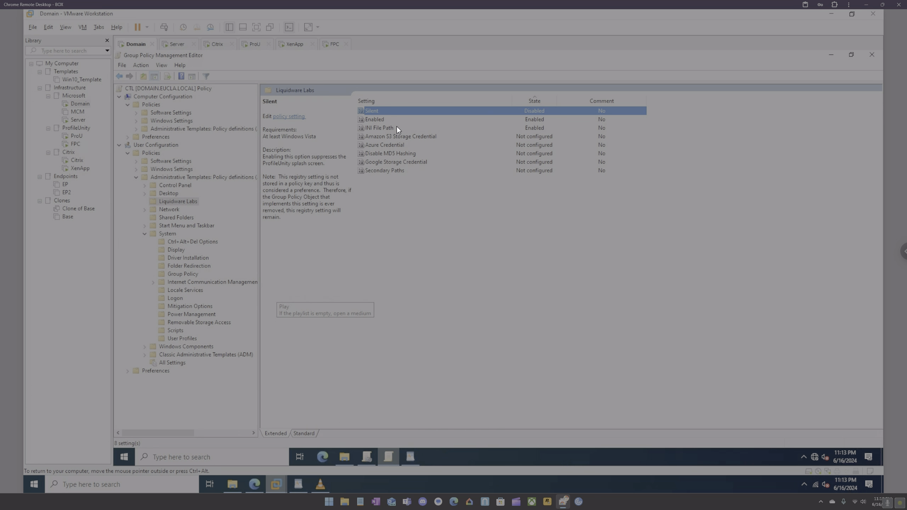
{"action": "double_click", "coordinate": [384, 110]}
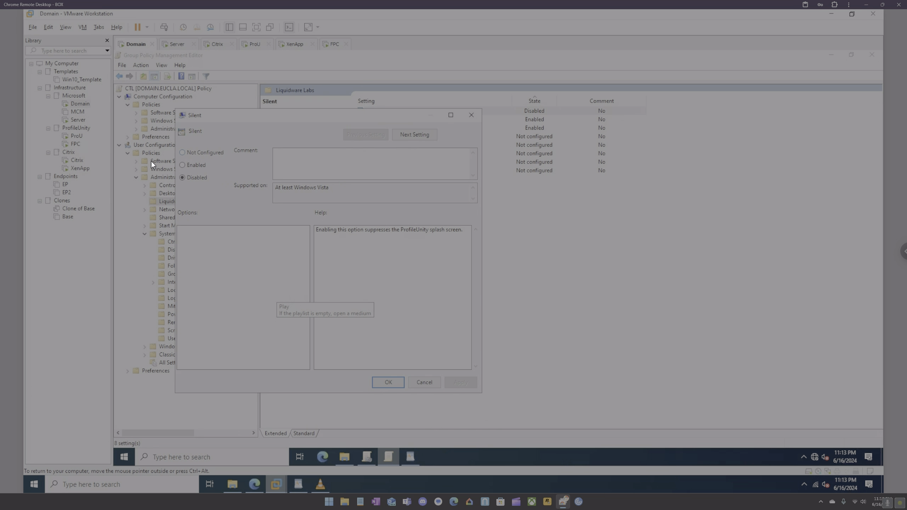
{"action": "left_click", "coordinate": [183, 165]}
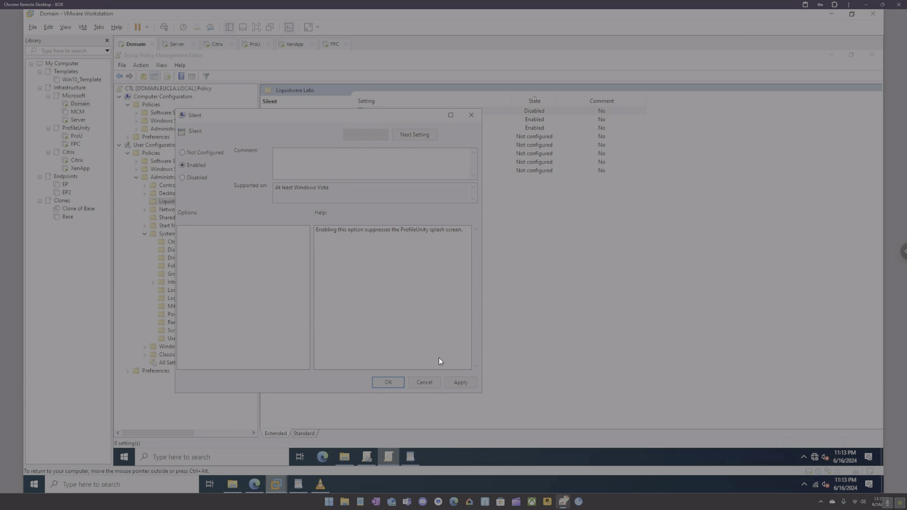
{"action": "left_click", "coordinate": [459, 381]}
{"action": "left_click", "coordinate": [393, 381]}
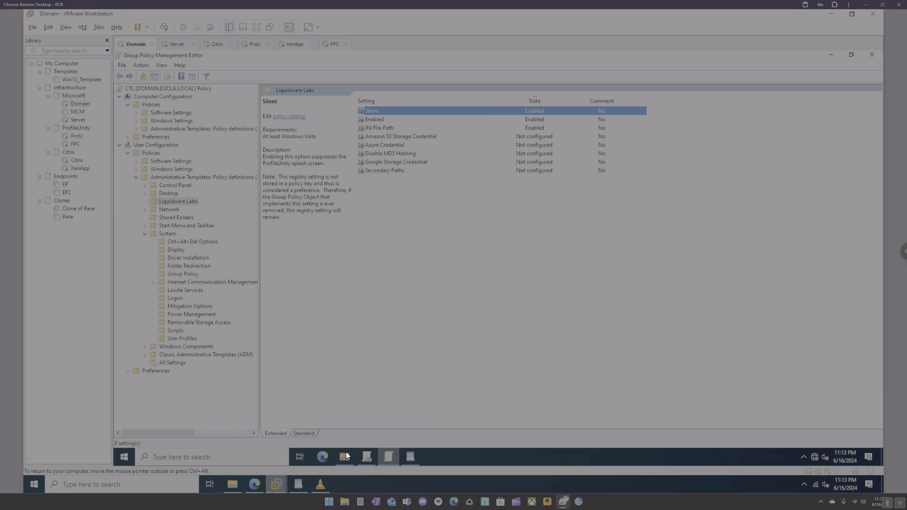
{"action": "left_click", "coordinate": [255, 484]}
Check the Citrix Workspace Connection Center to confirm no sessions remain.
{"action": "left_click", "coordinate": [804, 484]}
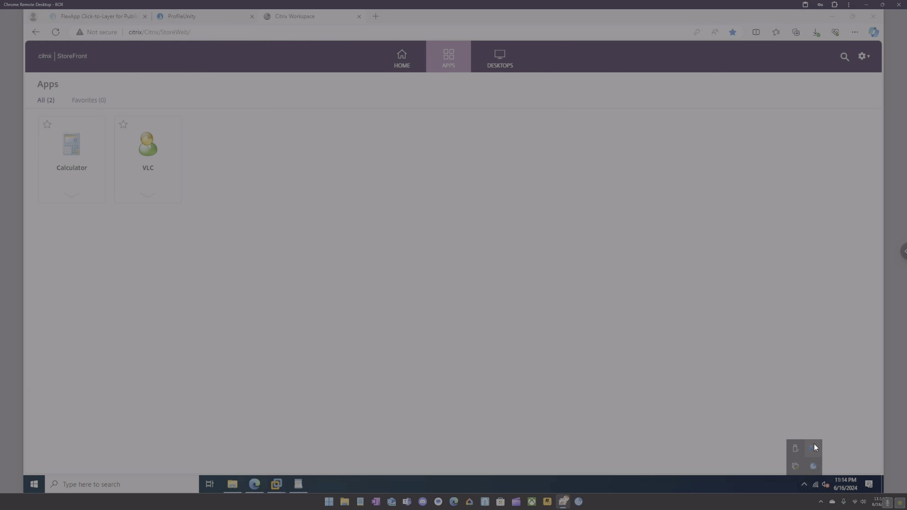
{"action": "right_click", "coordinate": [814, 465]}
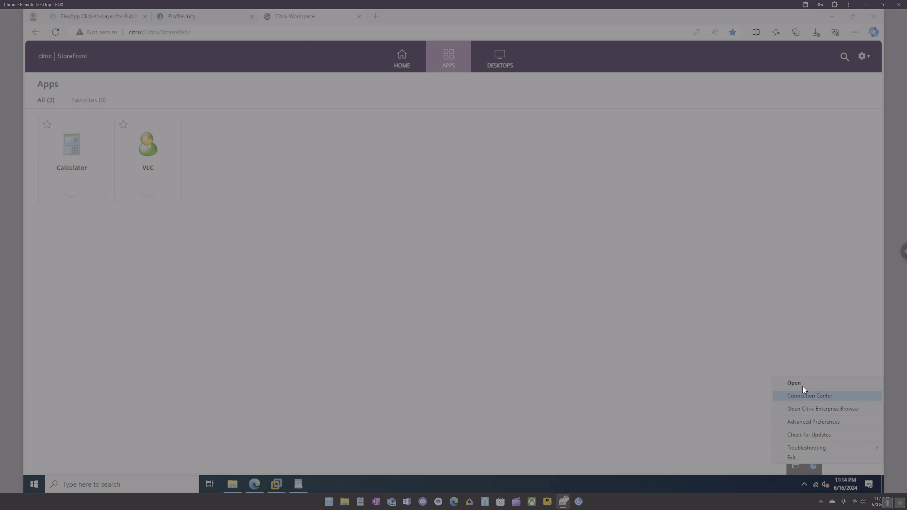
{"action": "left_click", "coordinate": [806, 395]}
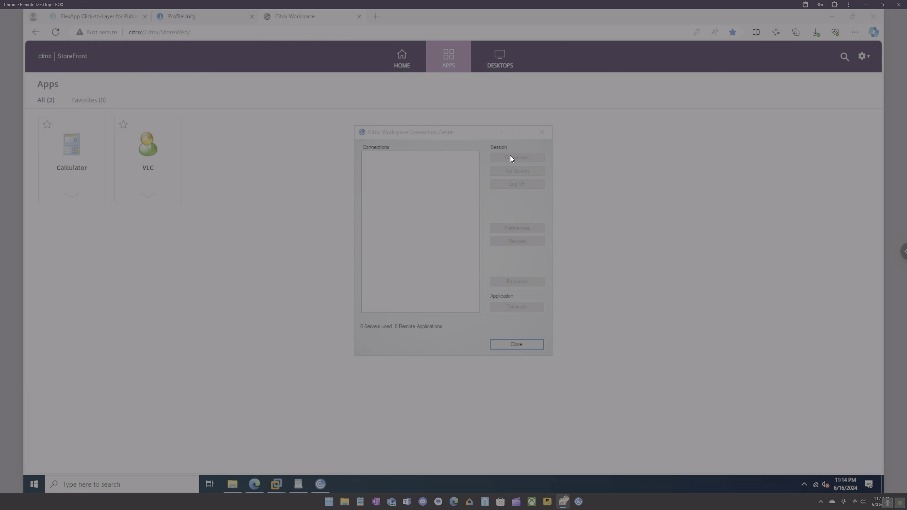
{"action": "left_click", "coordinate": [542, 132]}
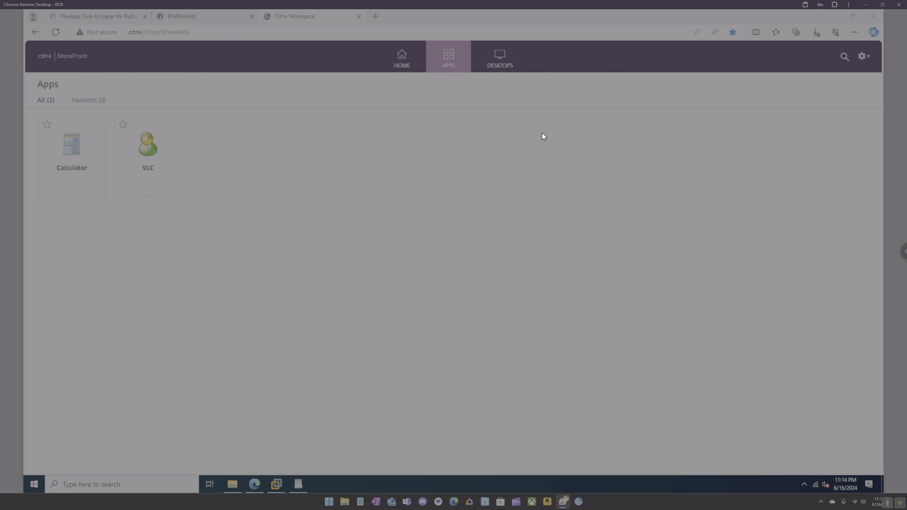
Relaunch VLC from StoreFront to confirm it opens, then close it.
{"action": "left_click", "coordinate": [152, 151]}
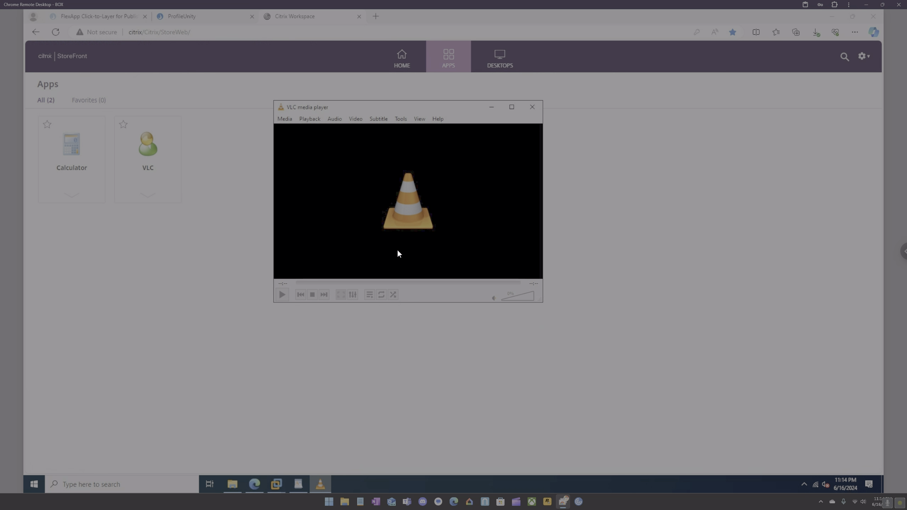
{"action": "left_click_drag", "start_coordinate": [396, 105], "coordinate": [402, 121]}
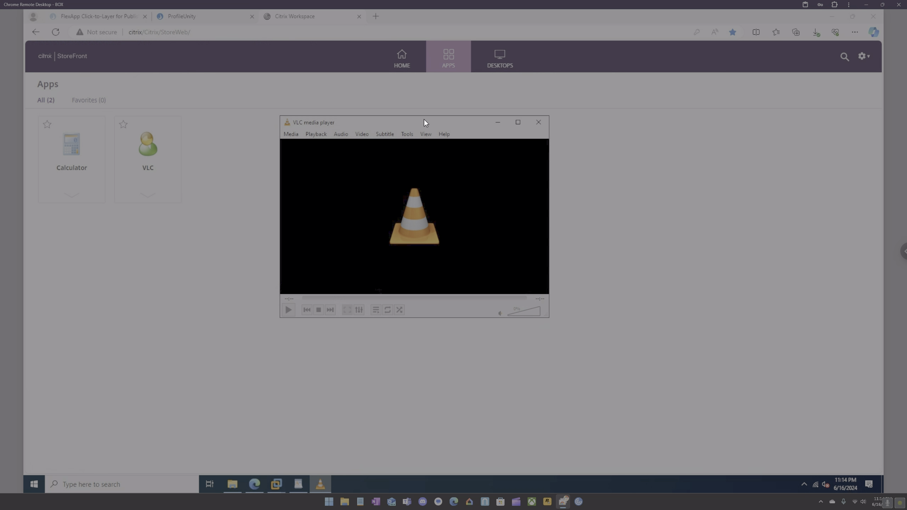
{"action": "left_click", "coordinate": [543, 124]}
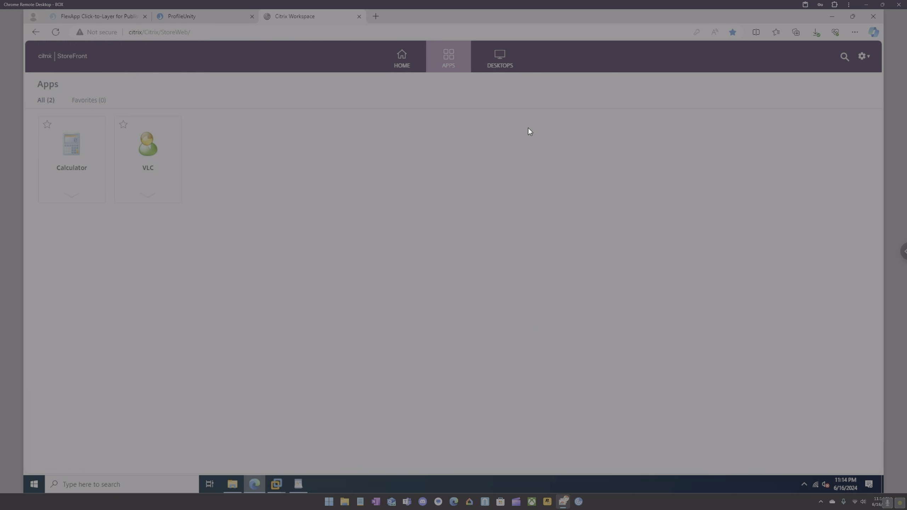
On the Domain VM, close the ProfileUnity folder and view Classic Administrative Templates (ADM).
{"action": "left_click", "coordinate": [276, 483]}
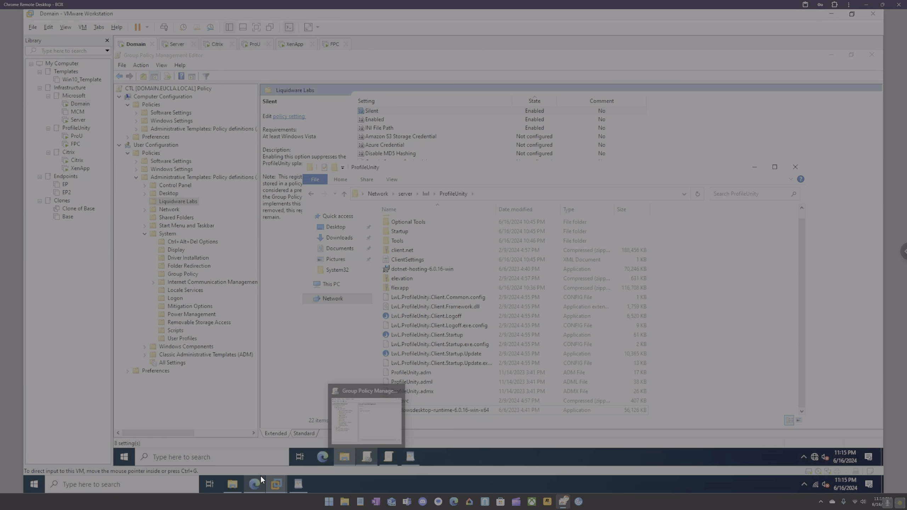
{"action": "left_click", "coordinate": [795, 167]}
{"action": "left_click", "coordinate": [238, 356]}
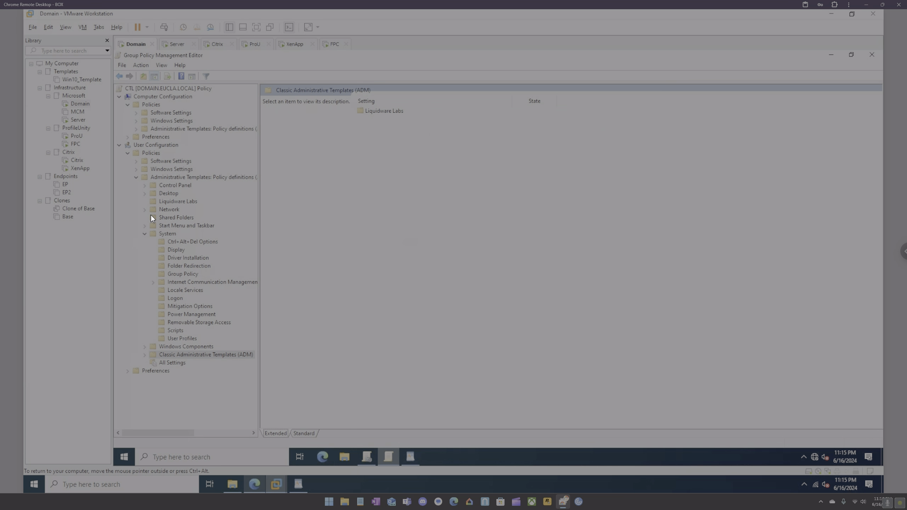
Check the XenApp VM's shutdown progress, then close the Group Policy Management Editor.
{"action": "left_click", "coordinate": [289, 49]}
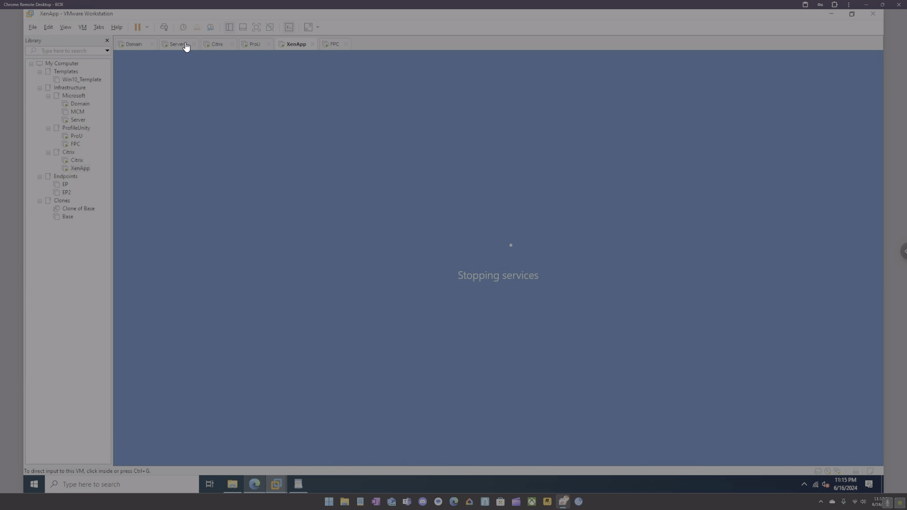
{"action": "left_click", "coordinate": [134, 44]}
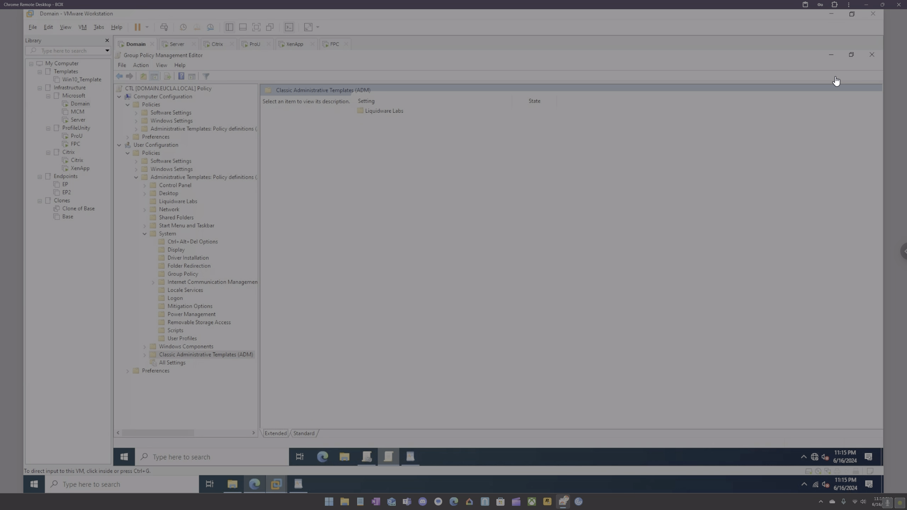
{"action": "left_click", "coordinate": [872, 55]}
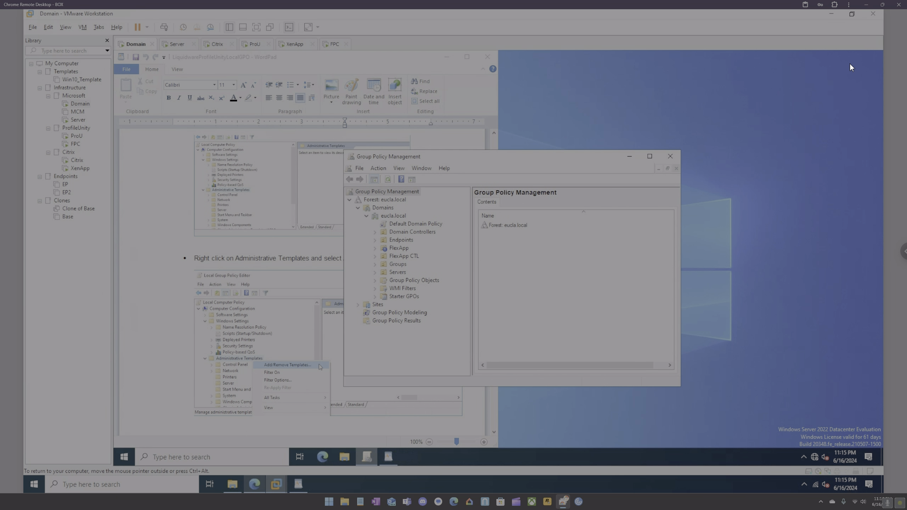